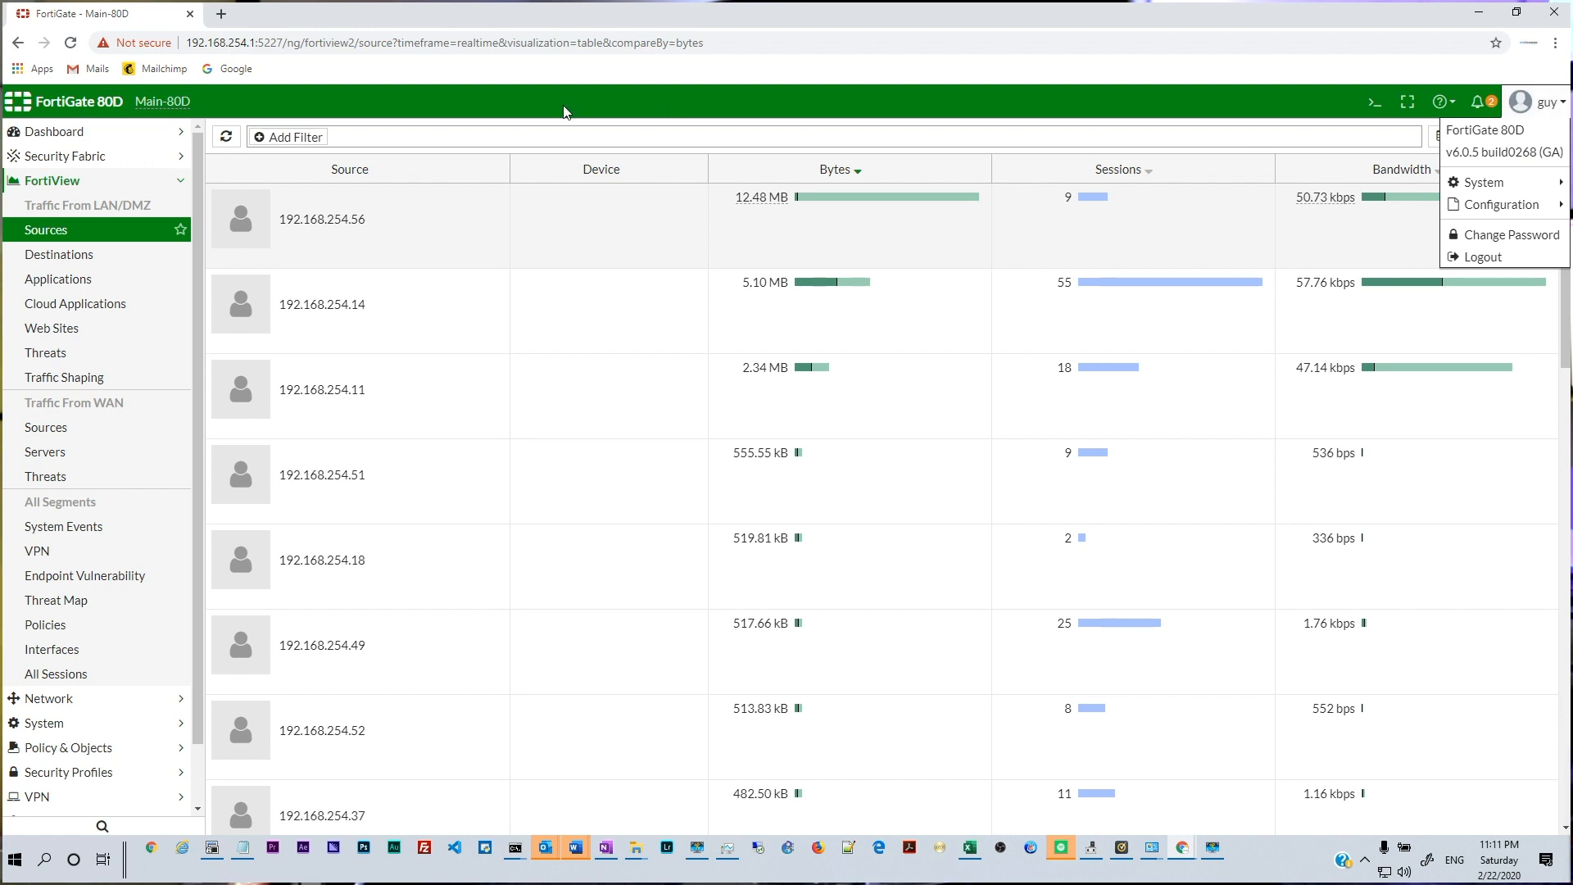
Dismiss the account menu and go back from traffic sources to the Main dashboard
left_click(59, 139)
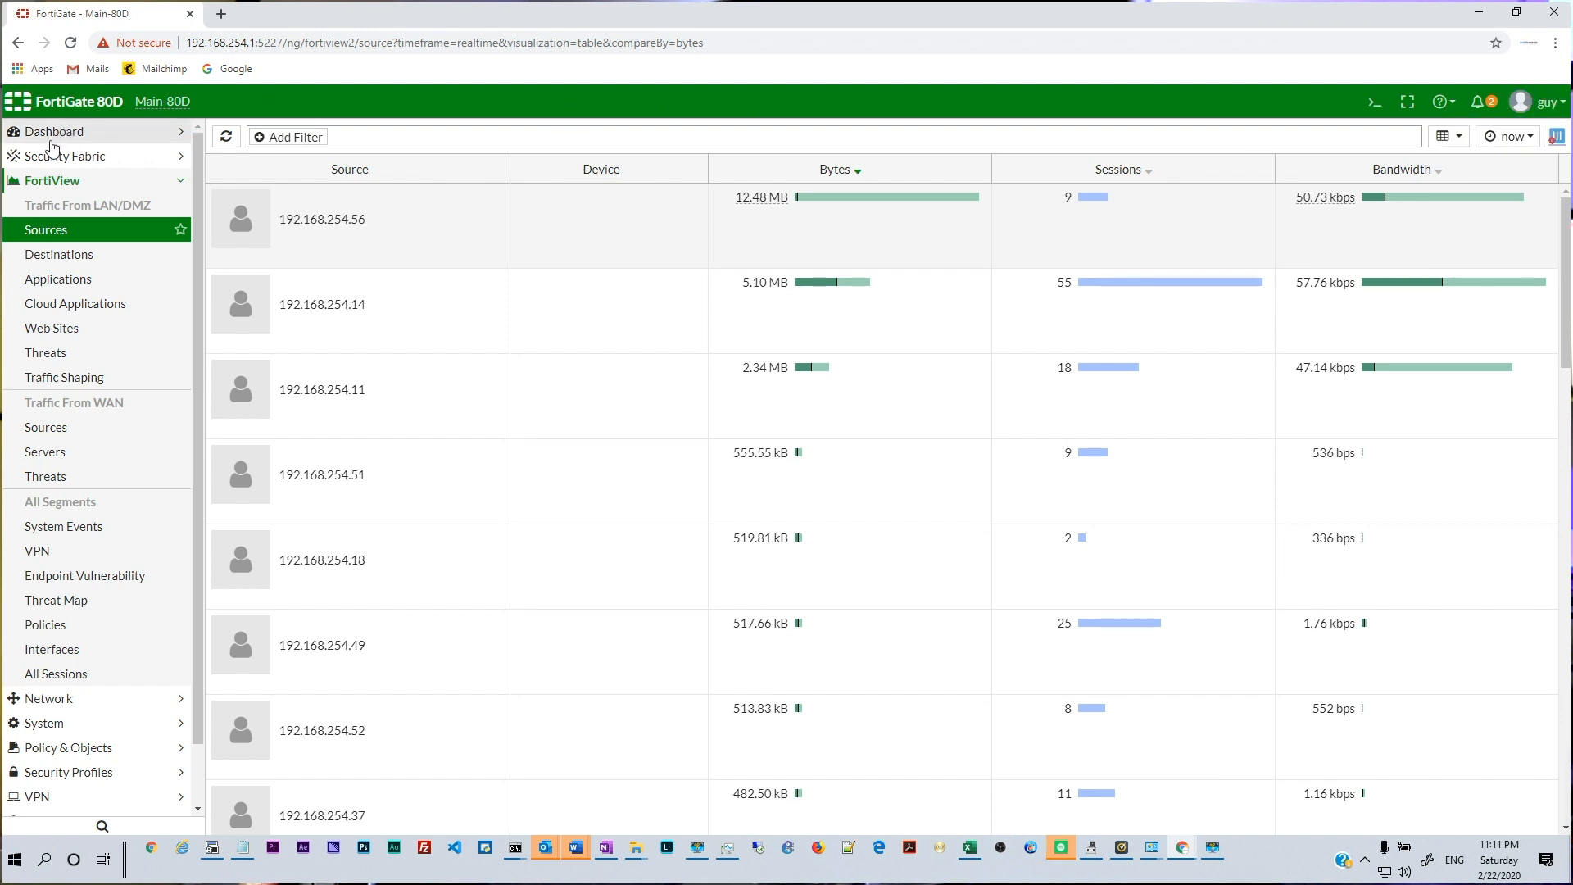
left_click(50, 137)
left_click(49, 163)
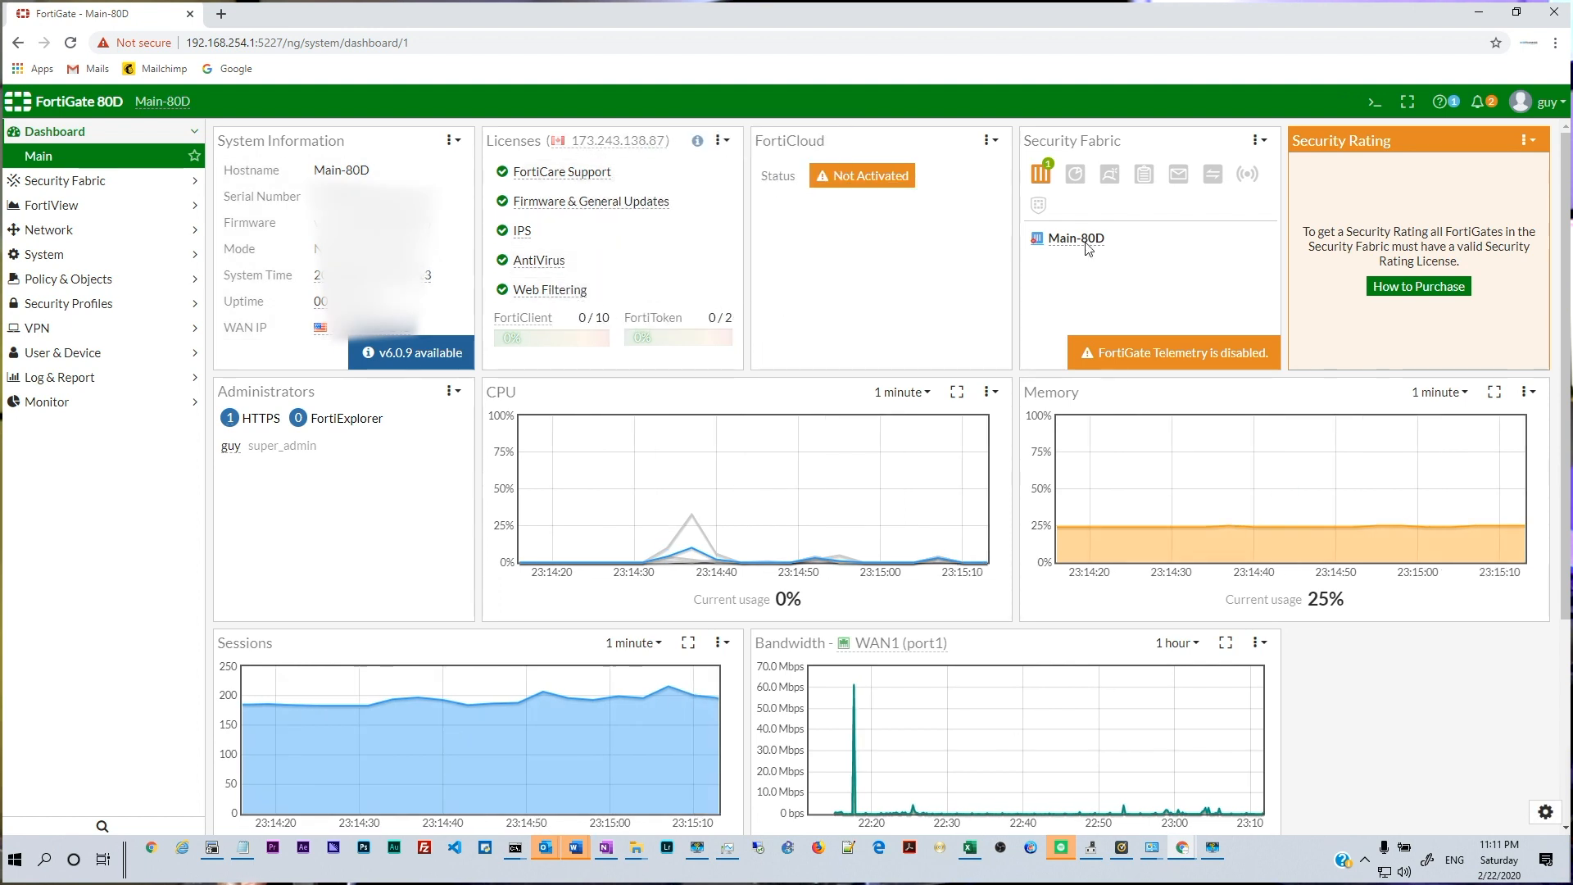
Scroll down to the CPU, memory, sessions and WAN1 bandwidth charts and read the memory usage
scroll(768, 289, "down", 2)
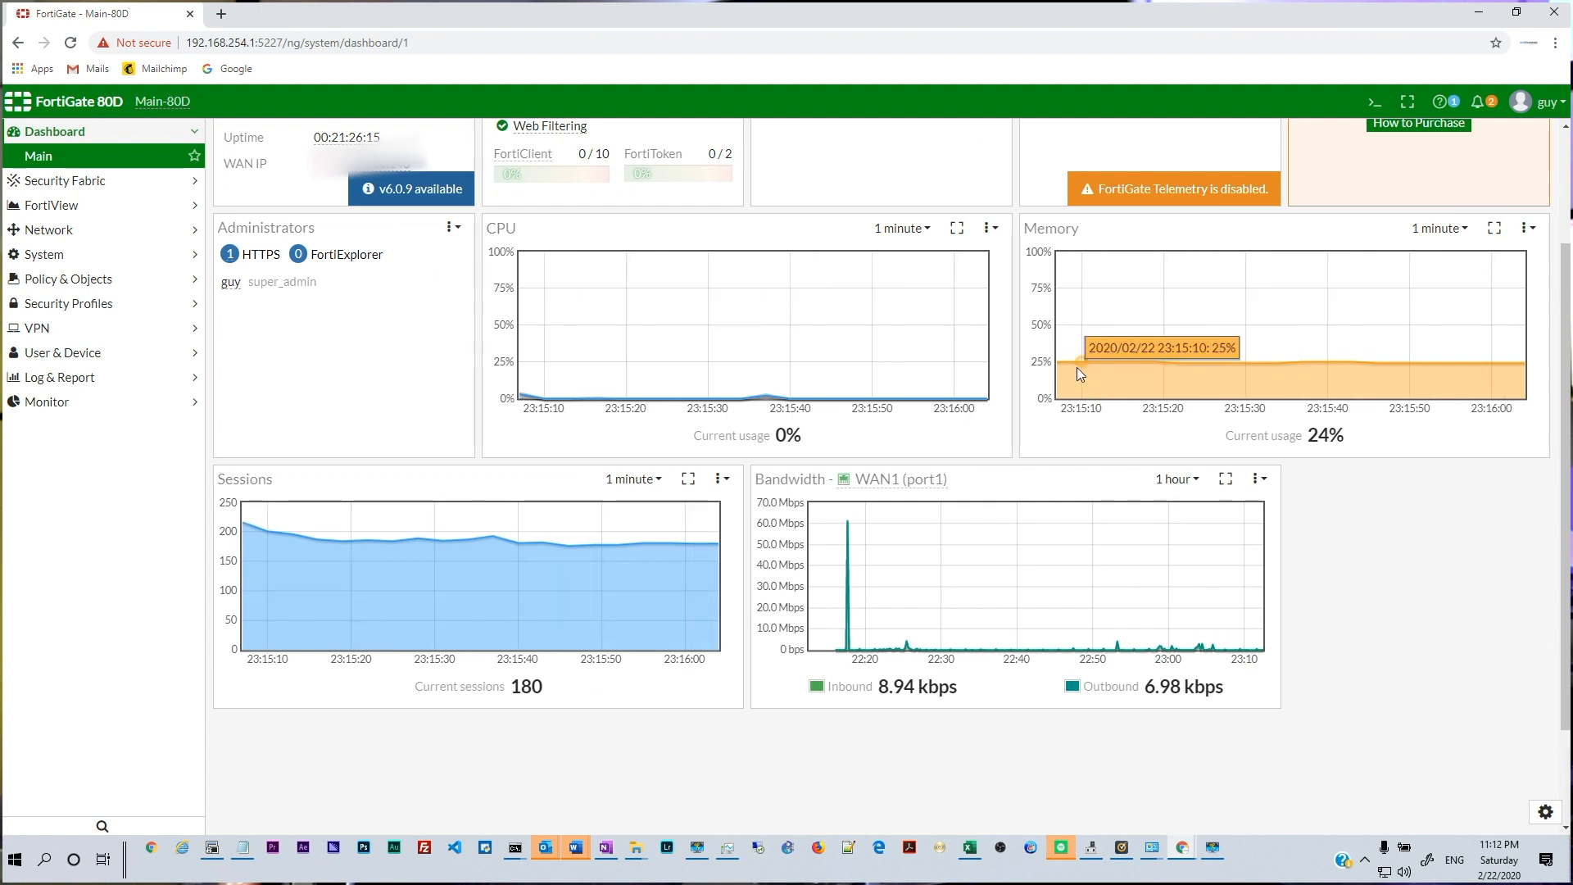
mouse_move(1100, 368)
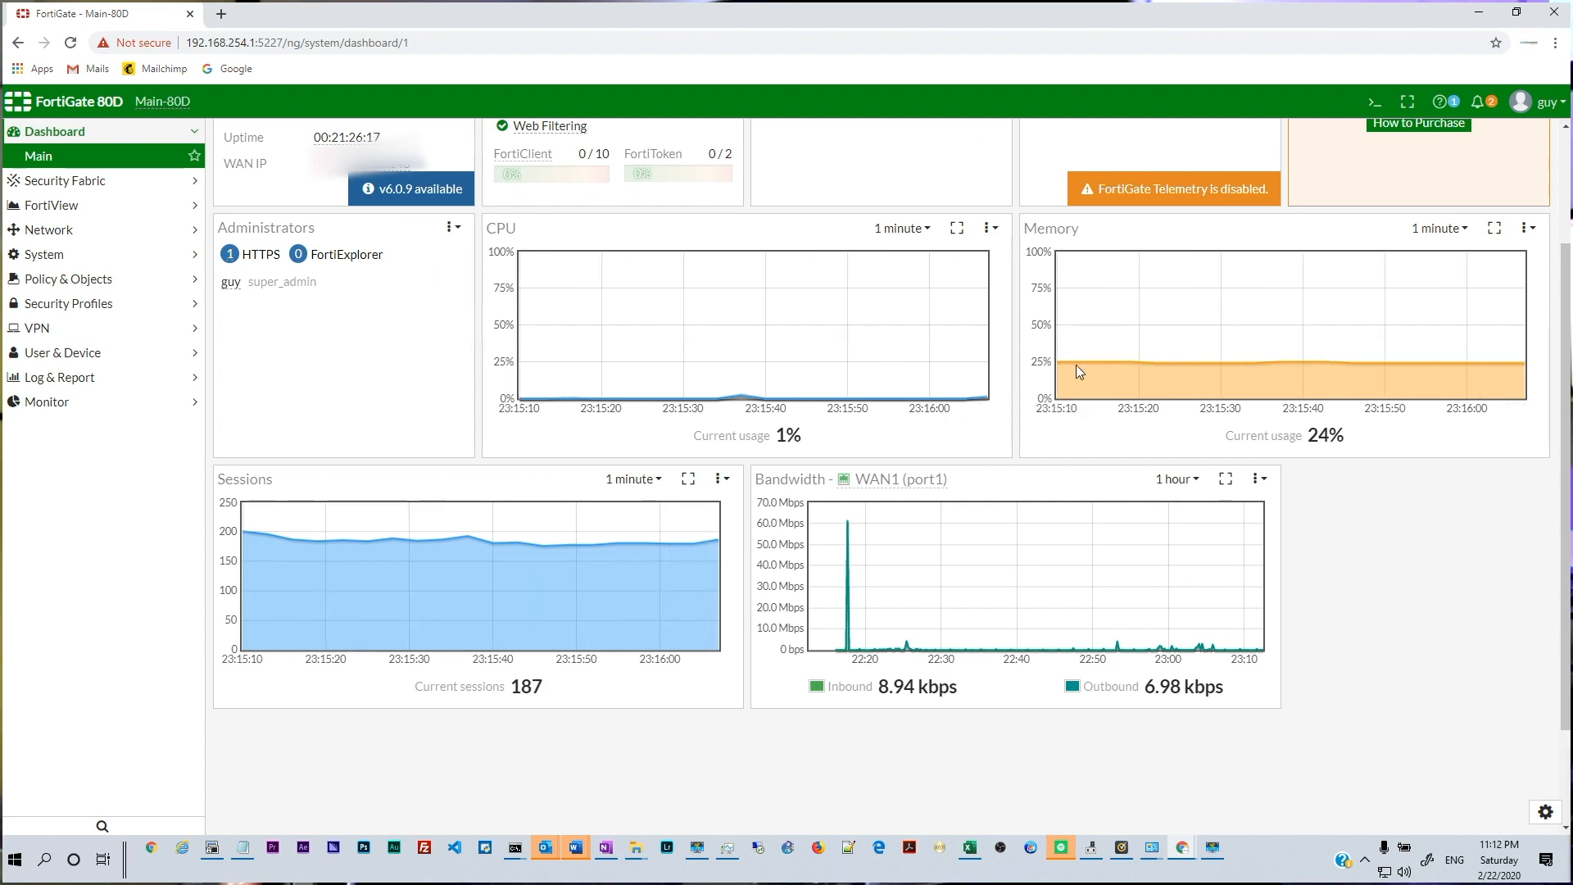
scroll(292, 547, "down", 1)
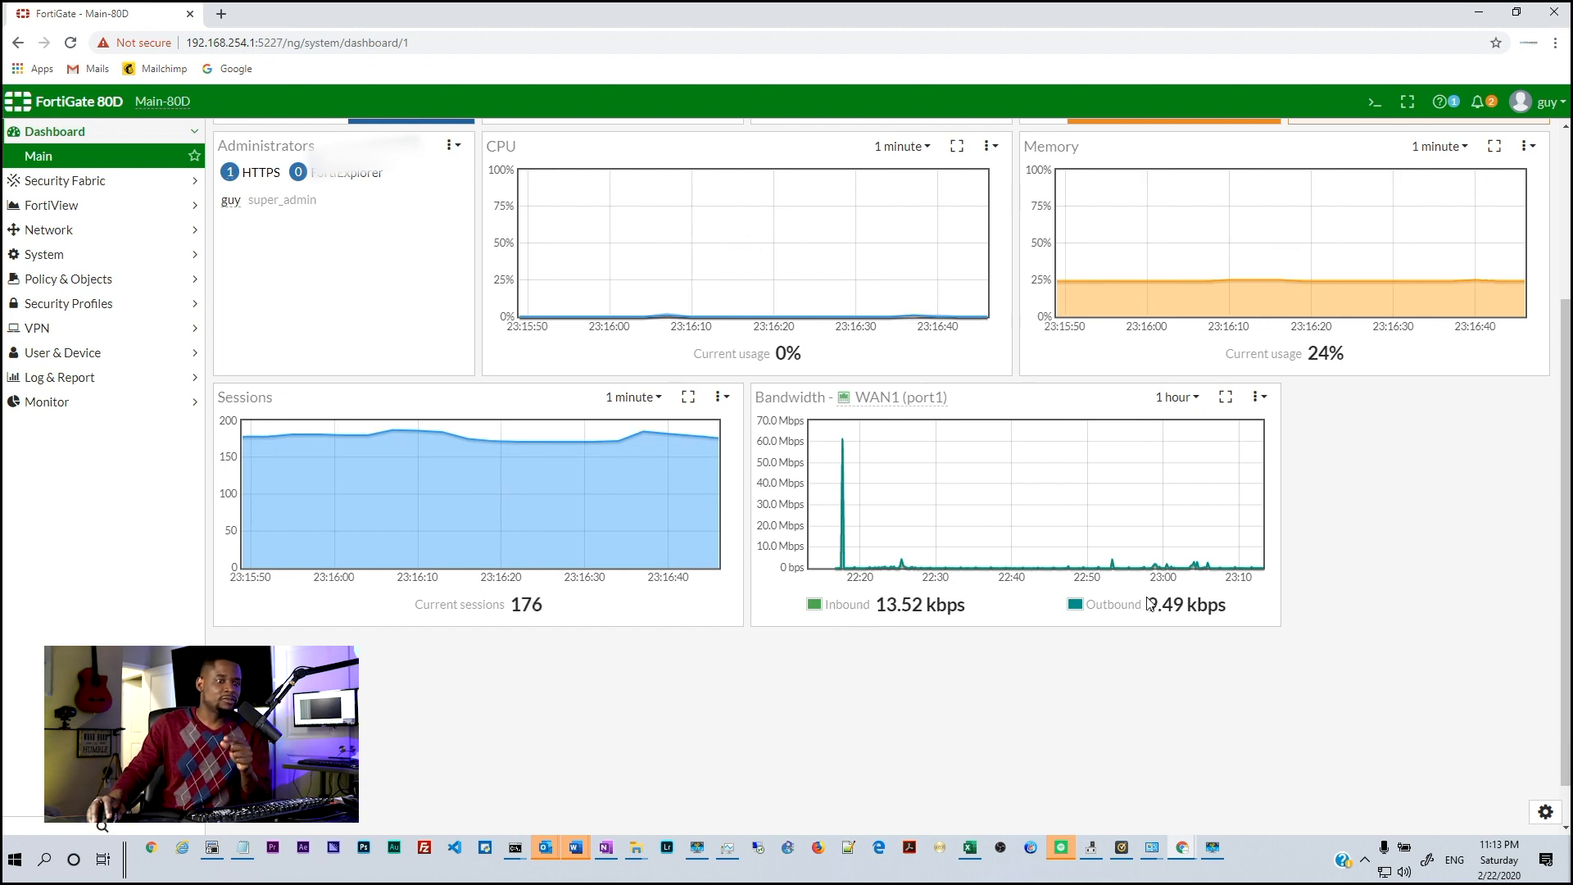
left_click_drag(877, 605, 969, 619)
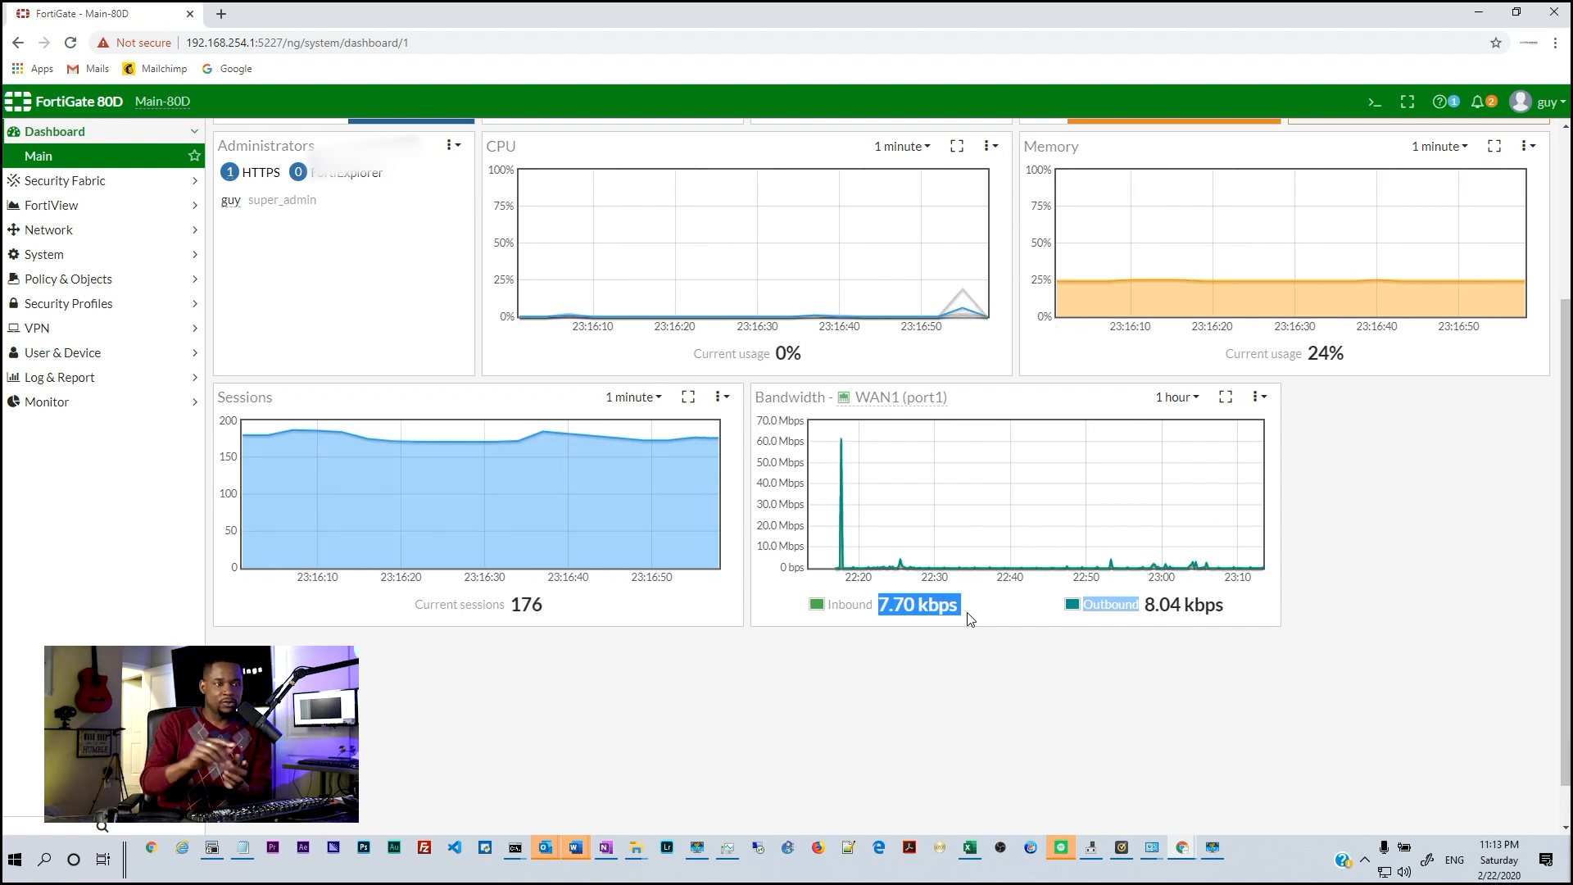
left_click(1013, 615)
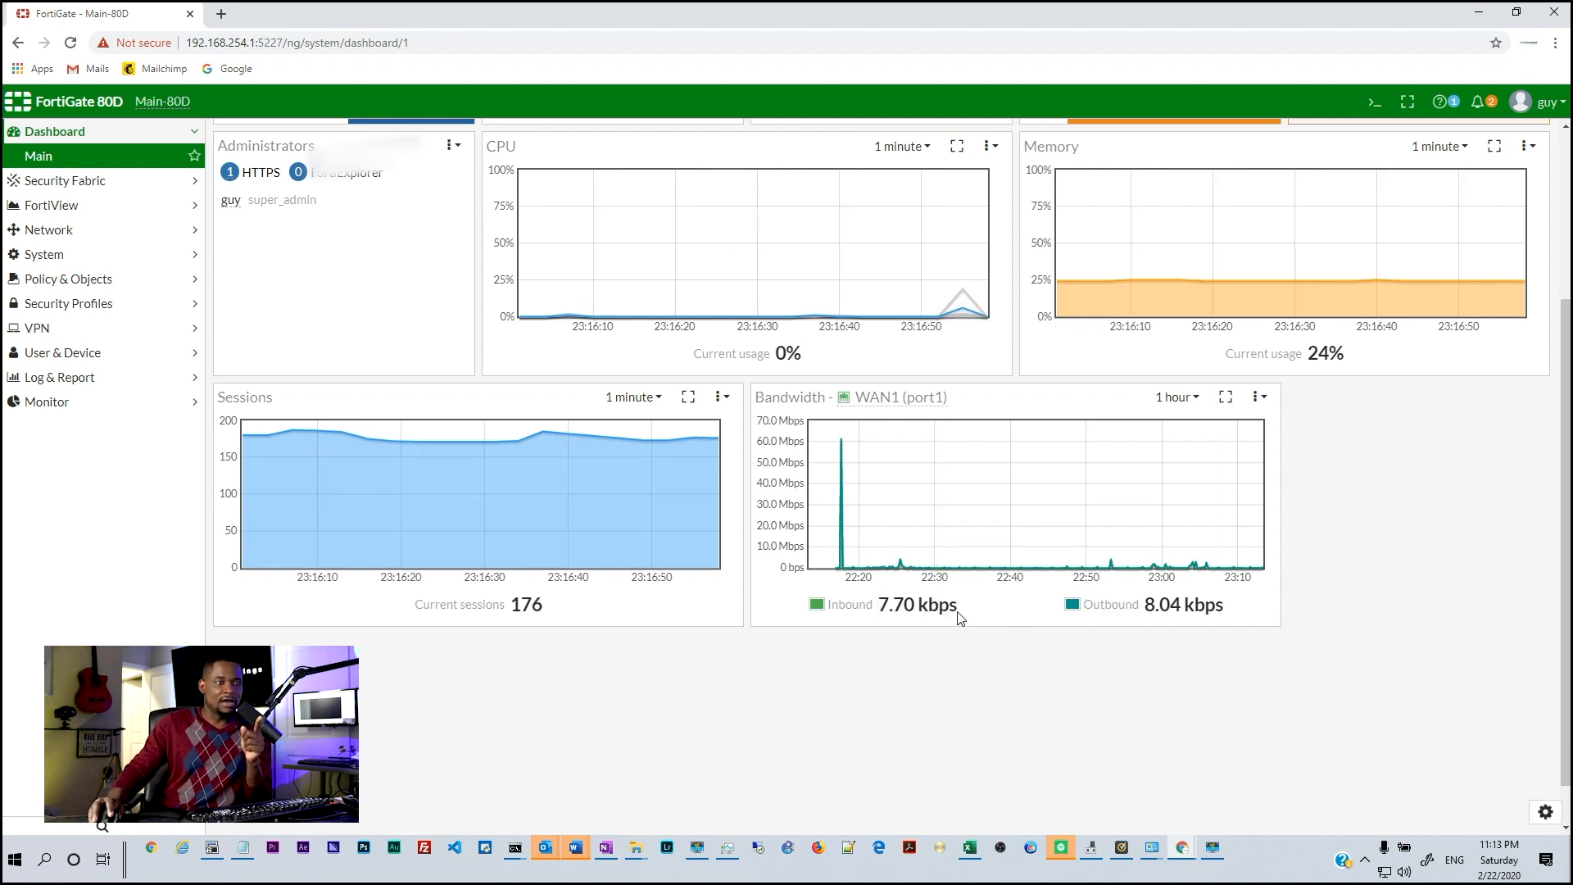
left_click_drag(876, 607, 966, 614)
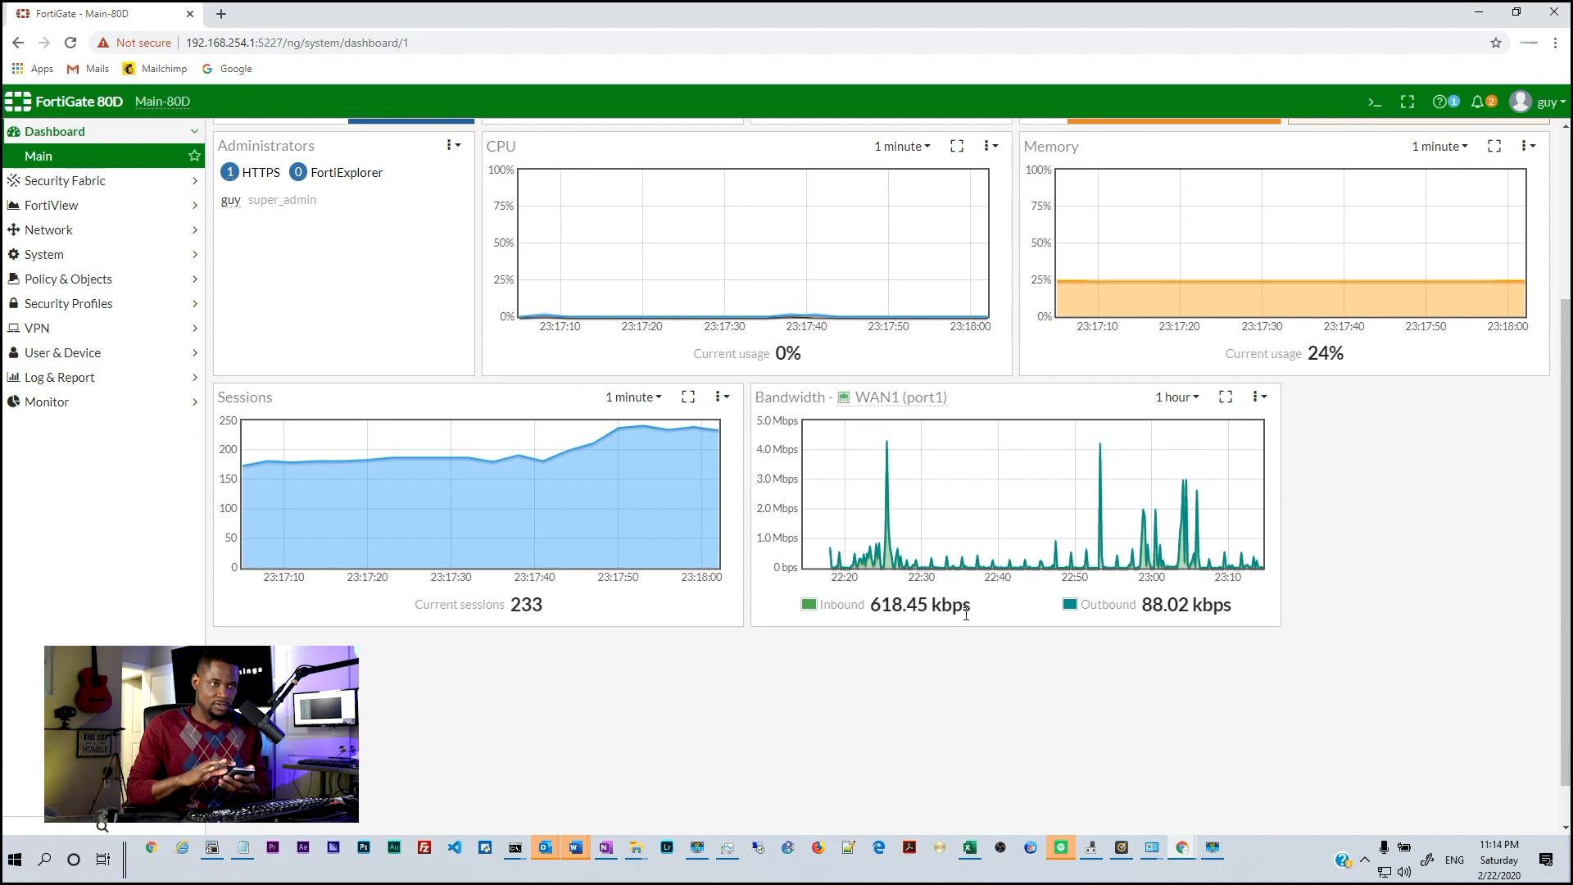
left_click_drag(874, 604, 978, 611)
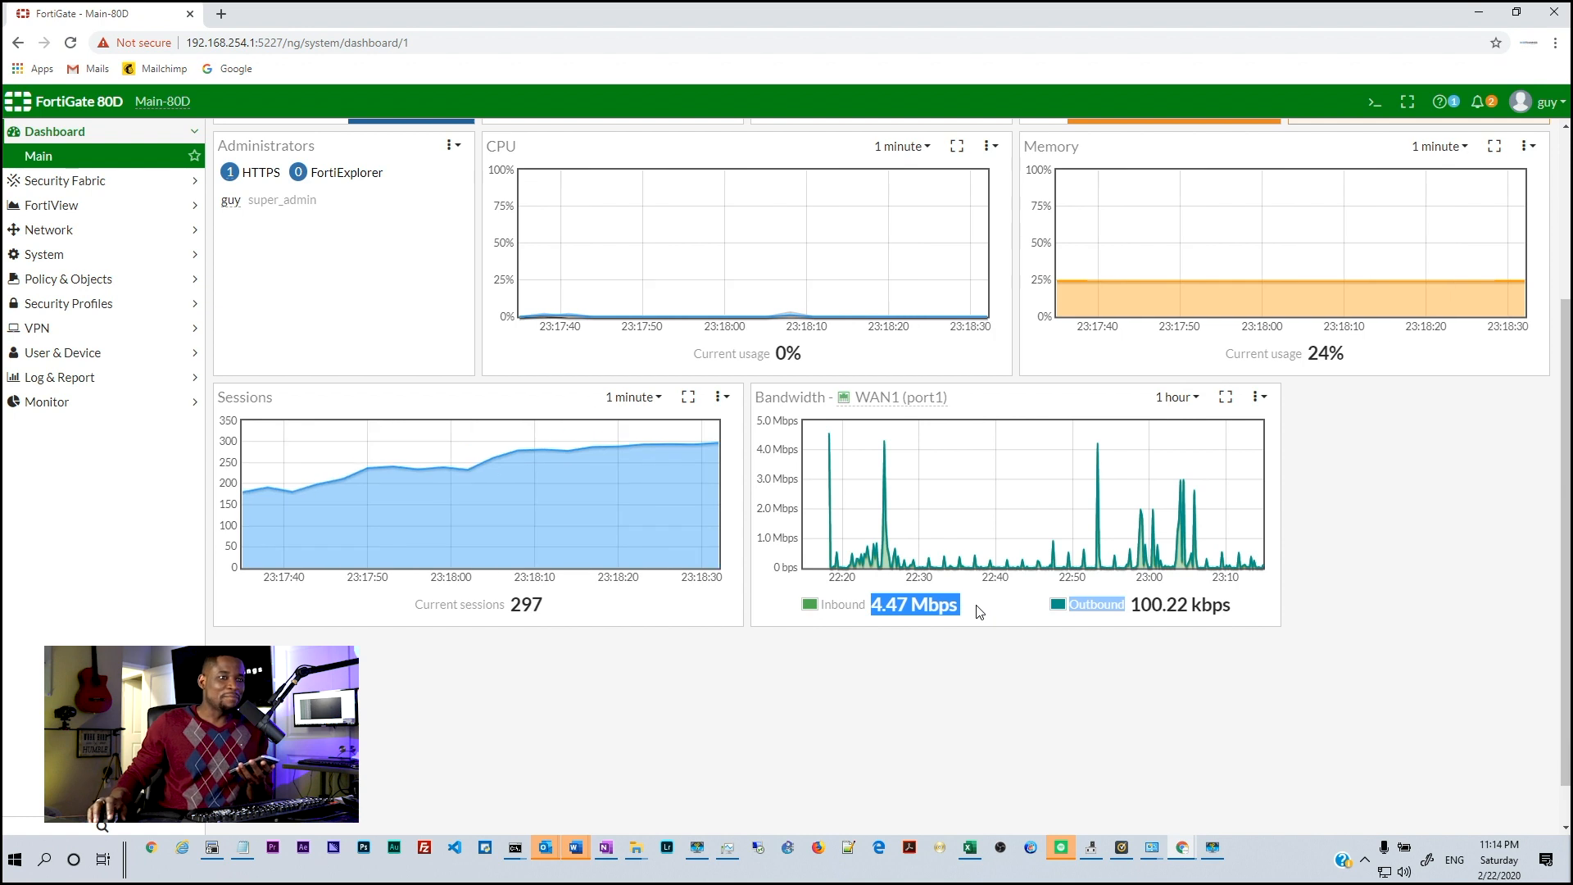
left_click(980, 612)
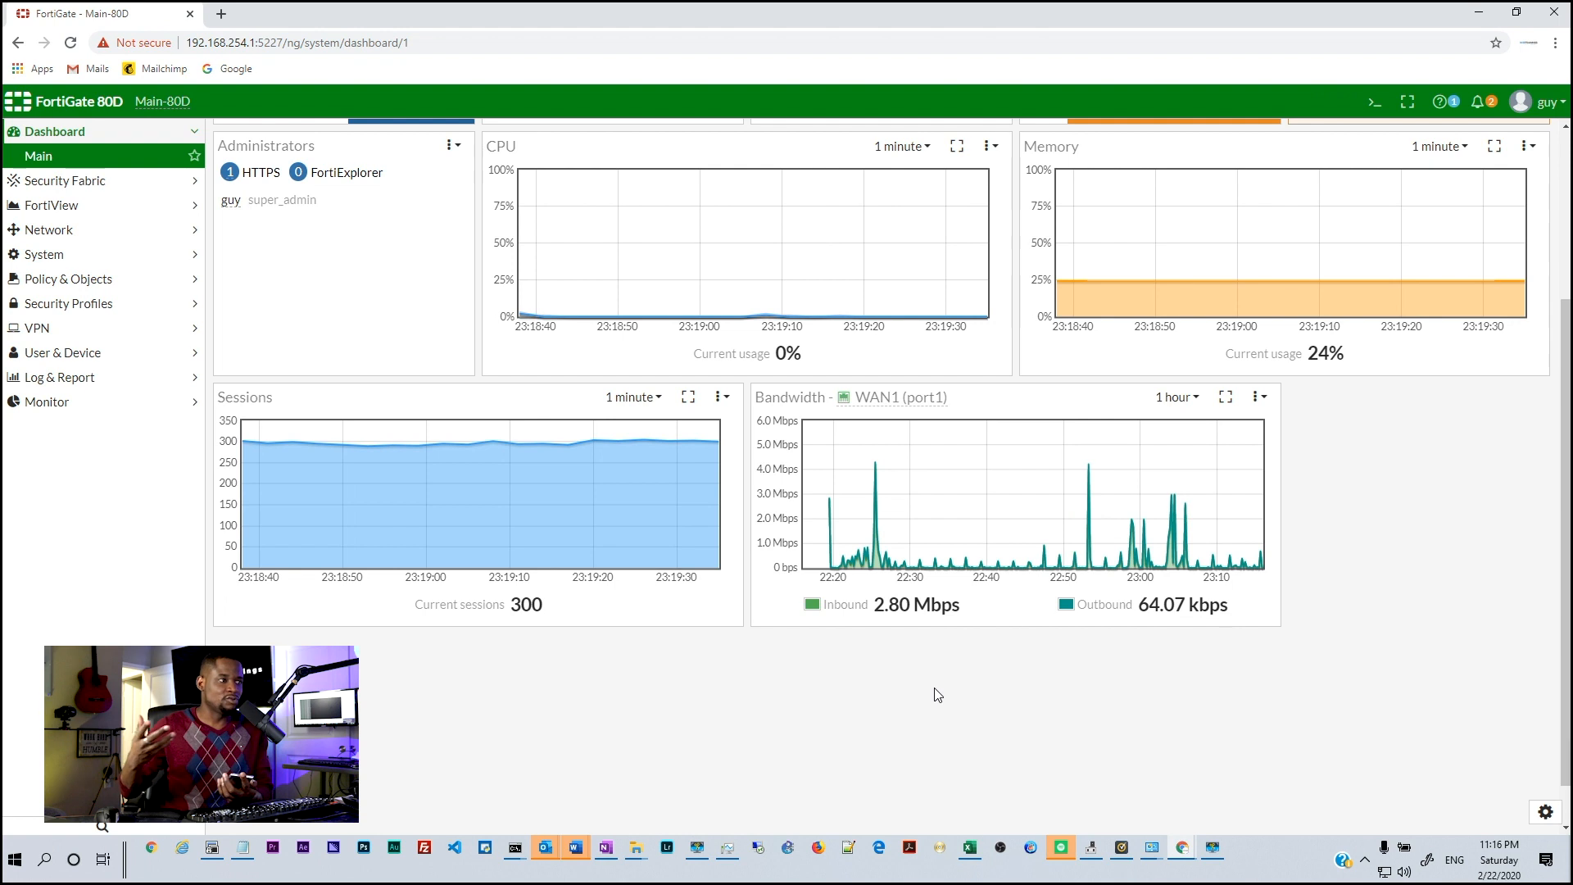
Show FortiView LAN/DMZ traffic Sources and highlight the top source 192.168.254.15
left_click(76, 208)
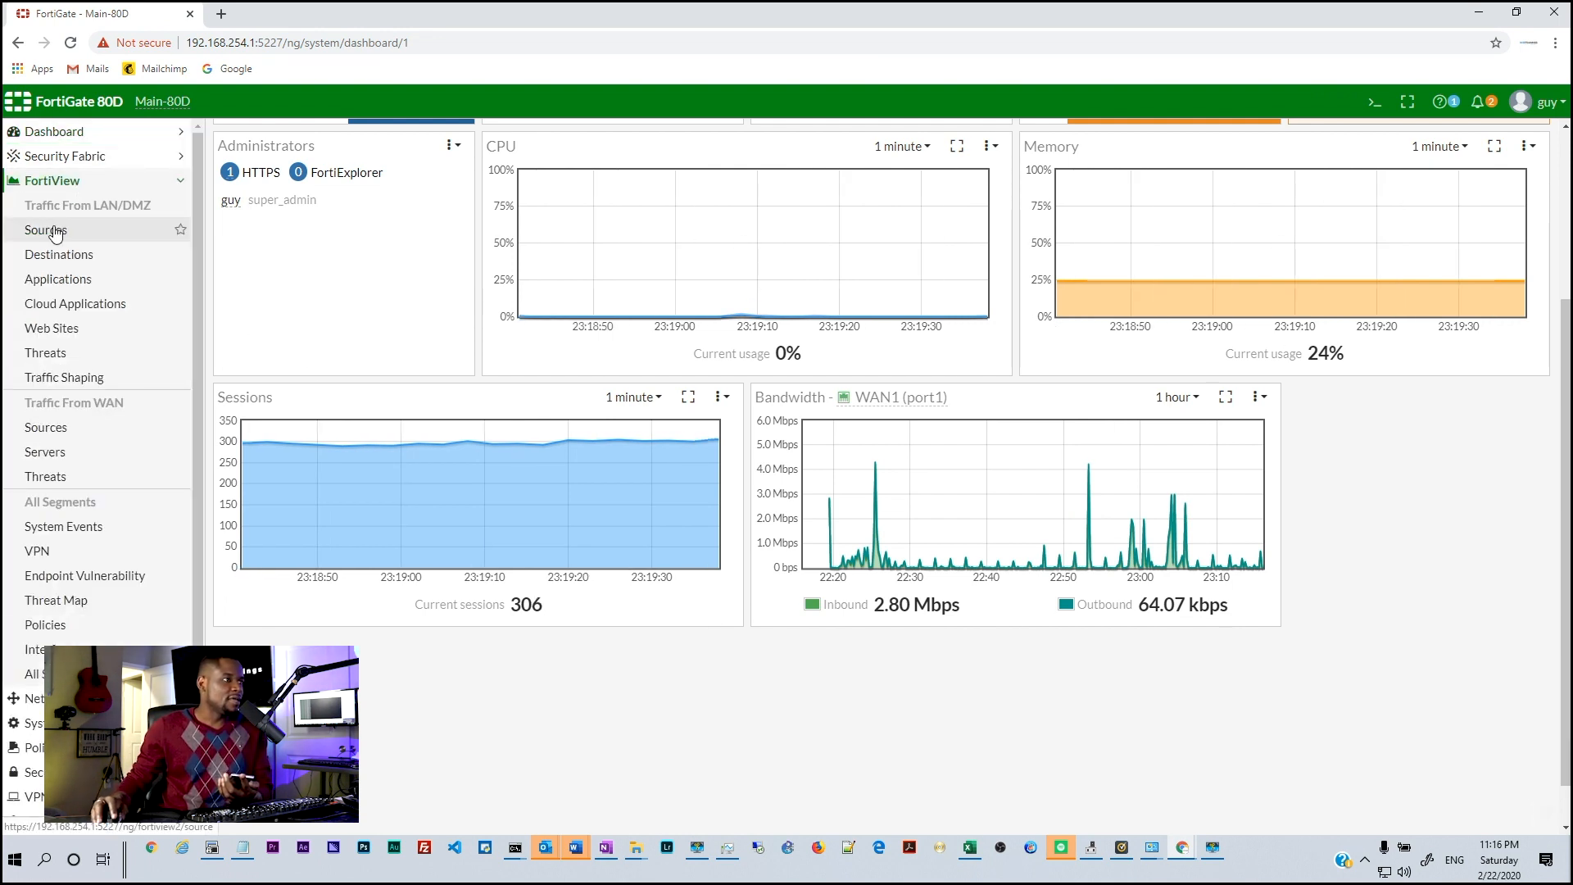
left_click(53, 231)
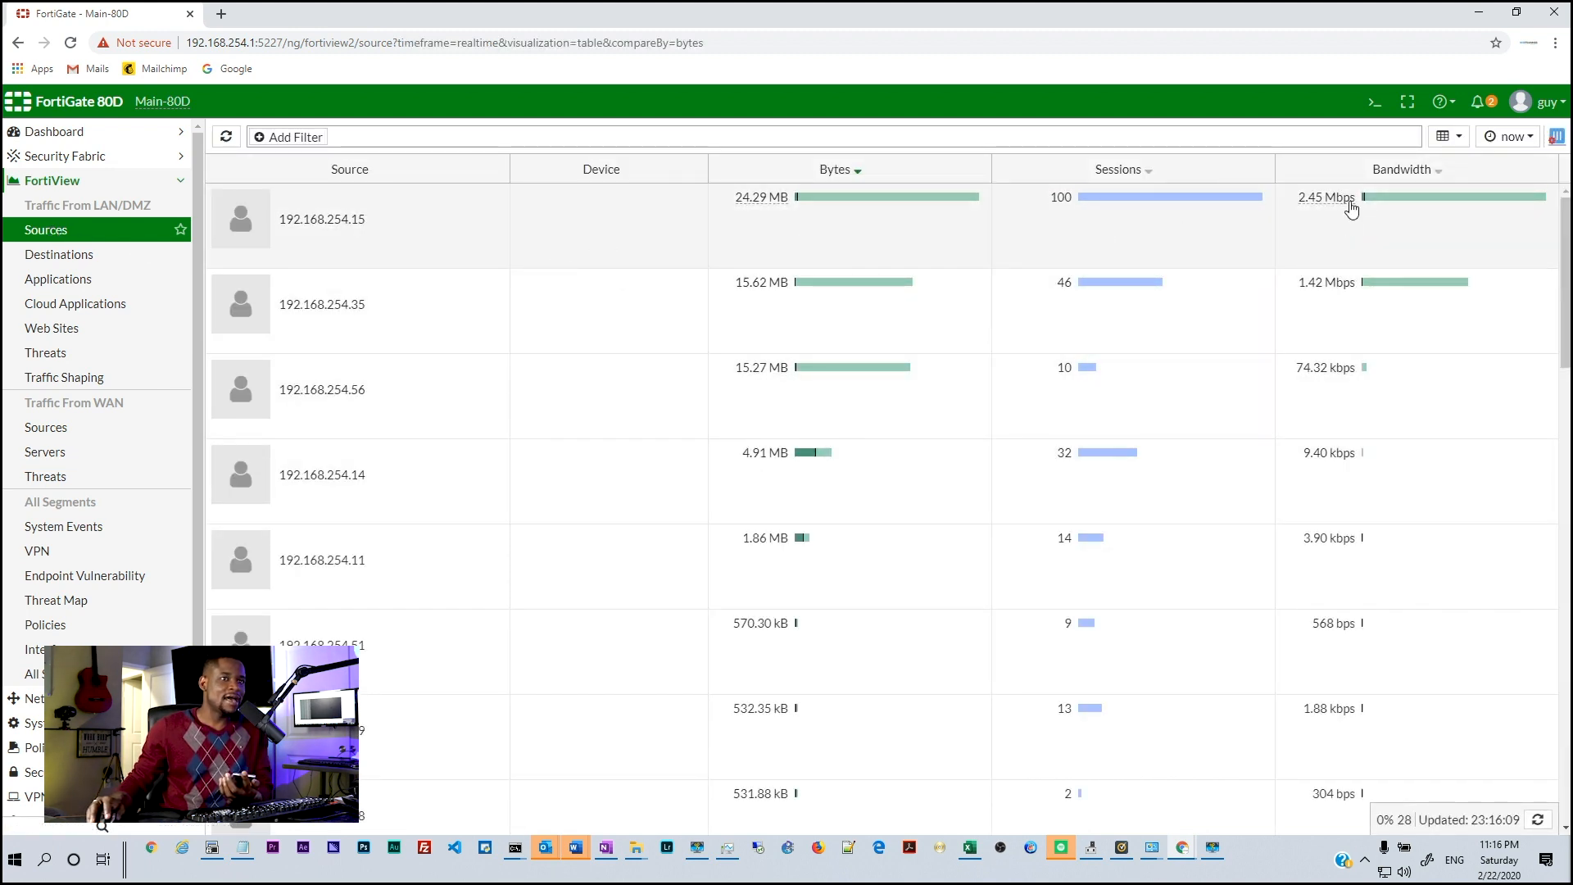
left_click(1344, 223)
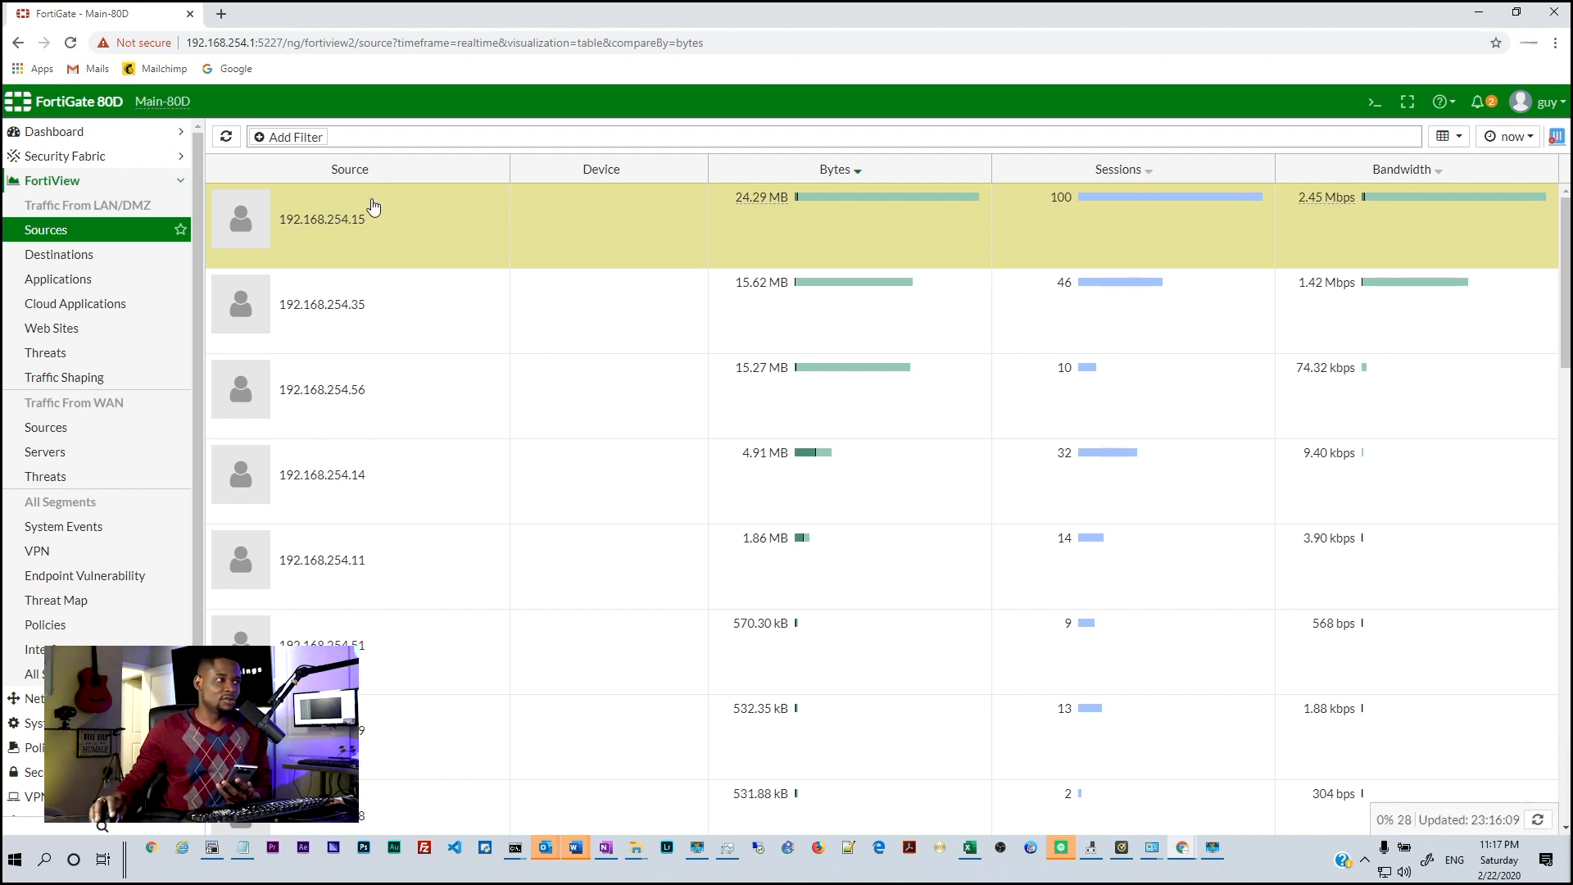
Return to Dashboard > Main and scroll down to the Sessions and WAN1 bandwidth widgets
left_click(104, 136)
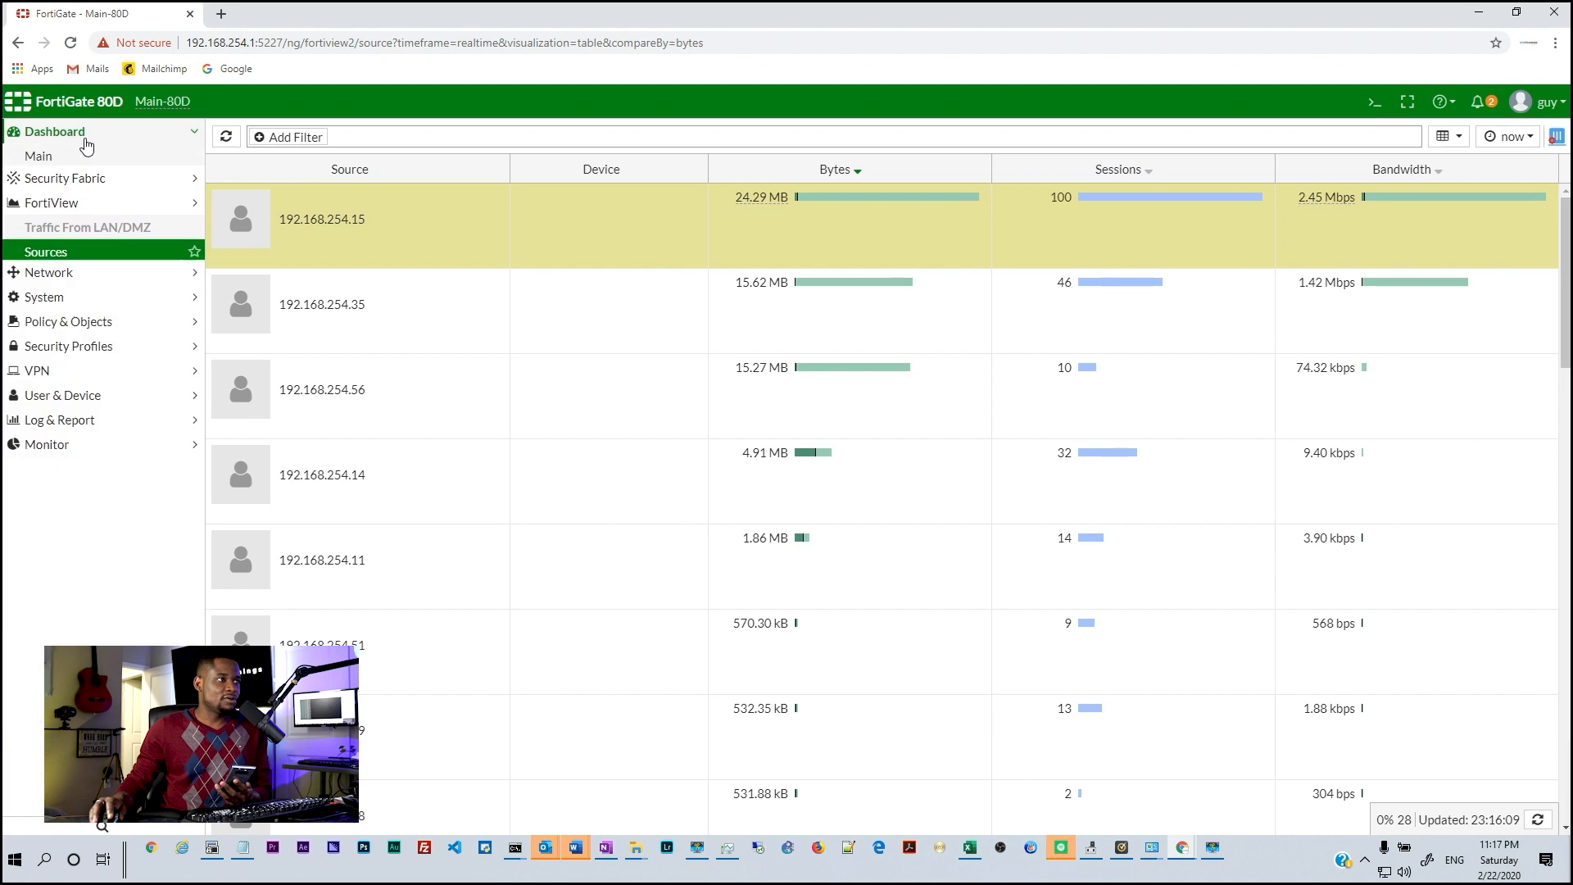
left_click(54, 160)
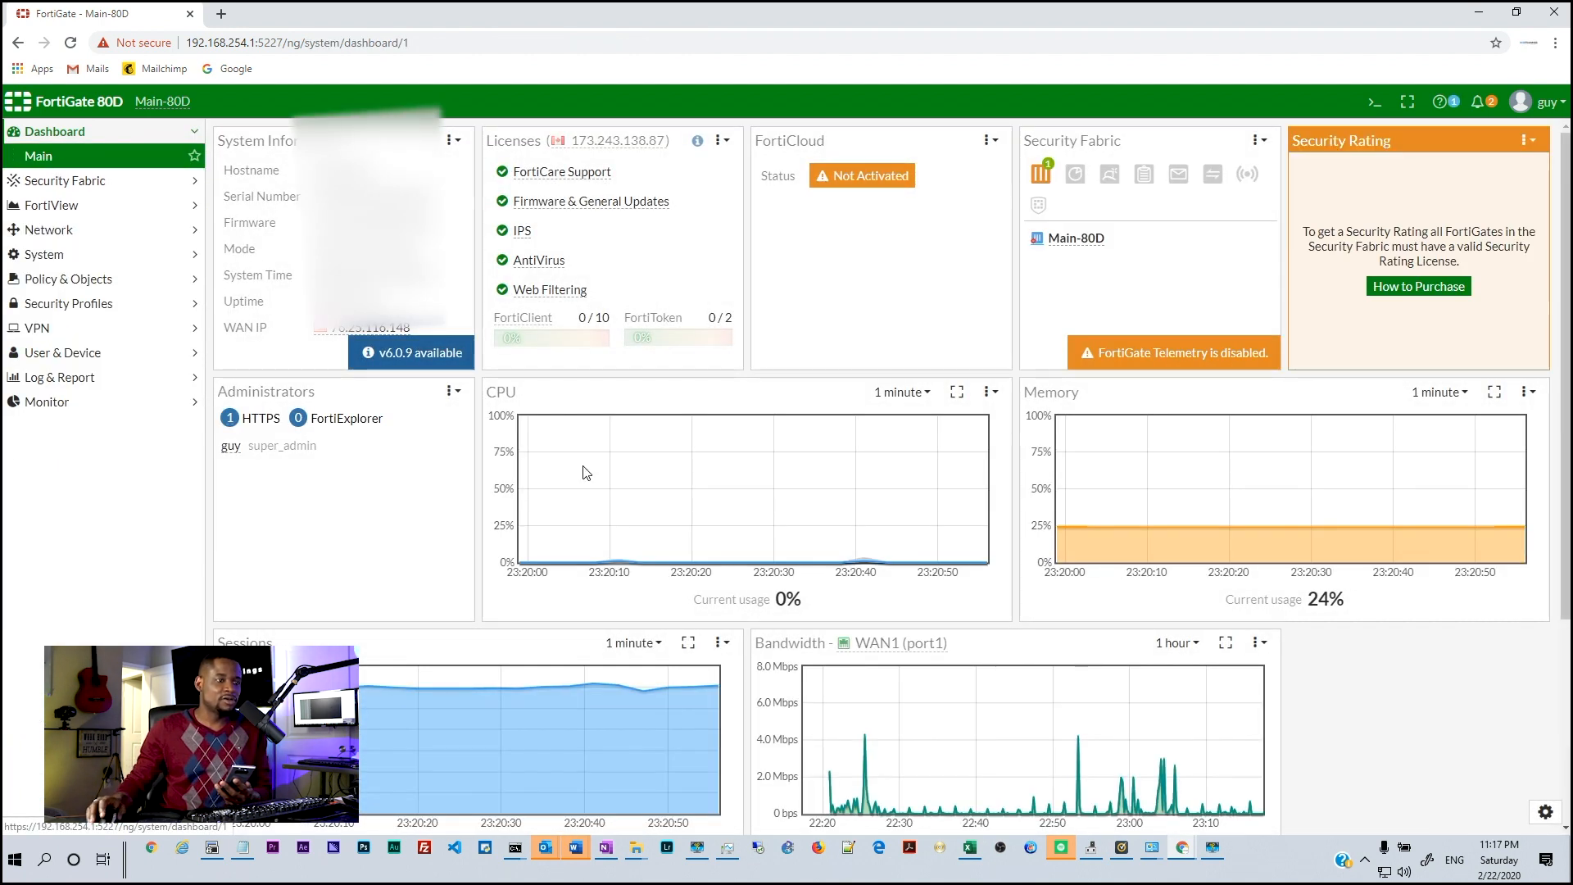
scroll(896, 582, "down", 4)
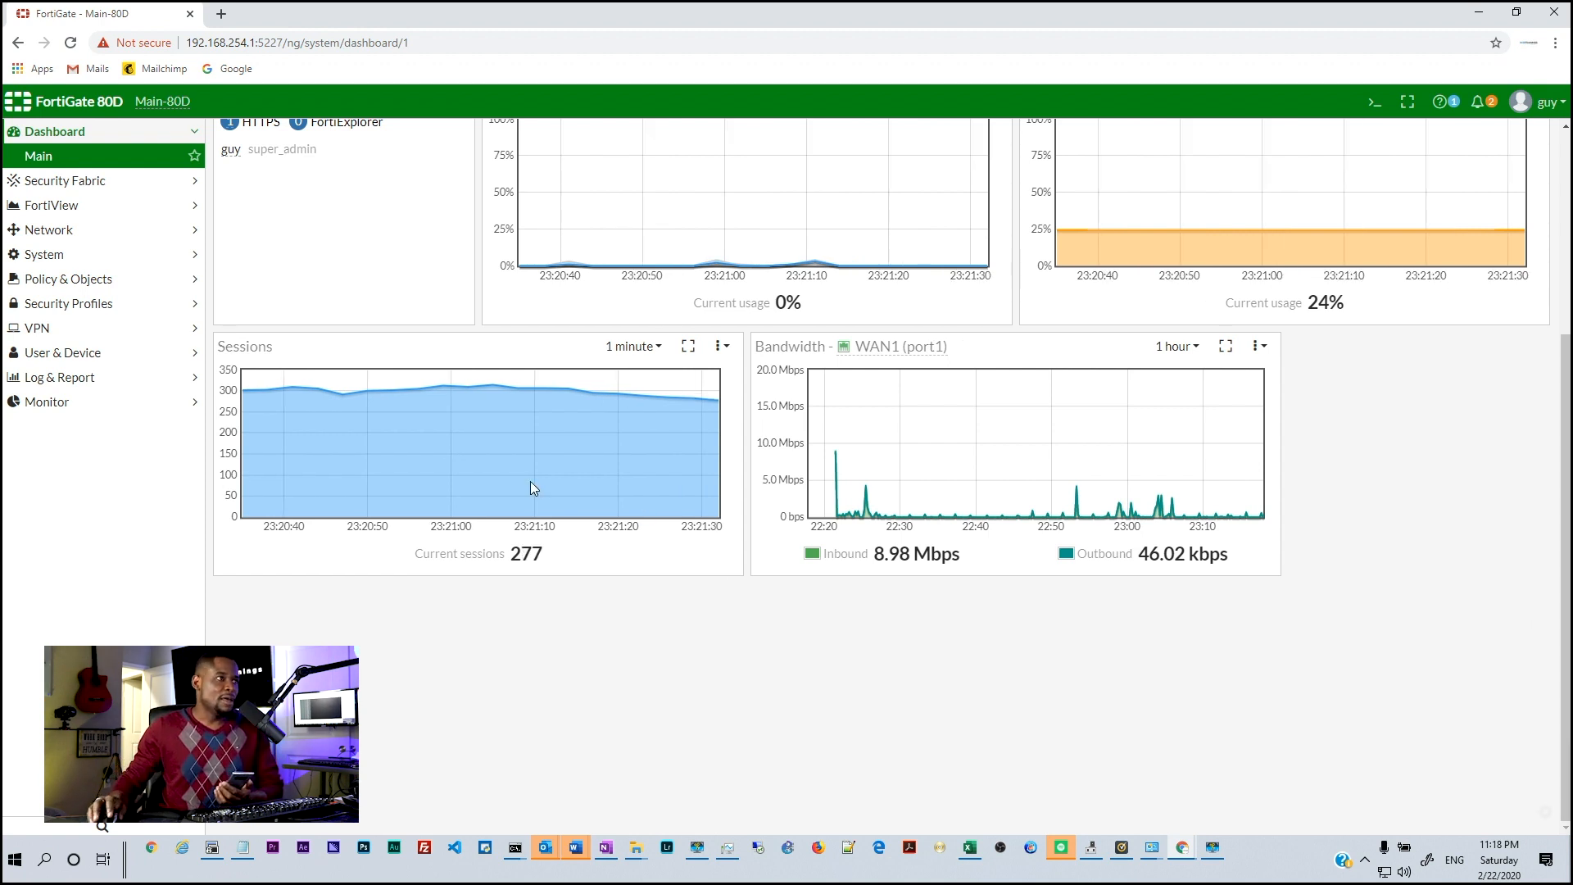
Run a Google 'speed test' (about 219.4 Mbps download), then return to the FortiGate Main-80D tab
left_click(225, 11)
left_click(230, 70)
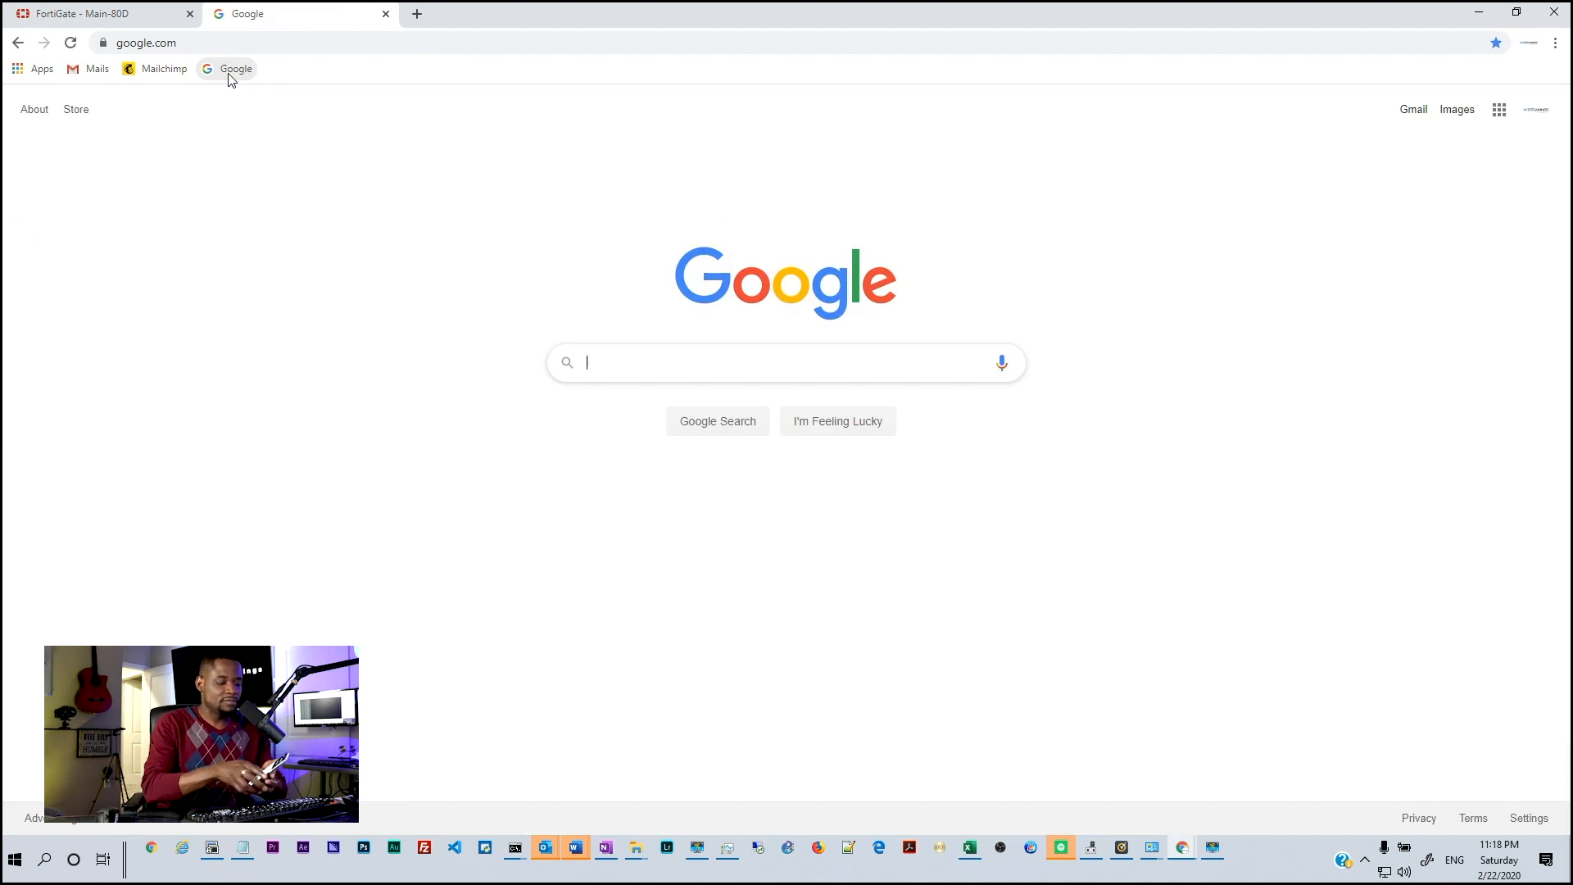
type("speed ")
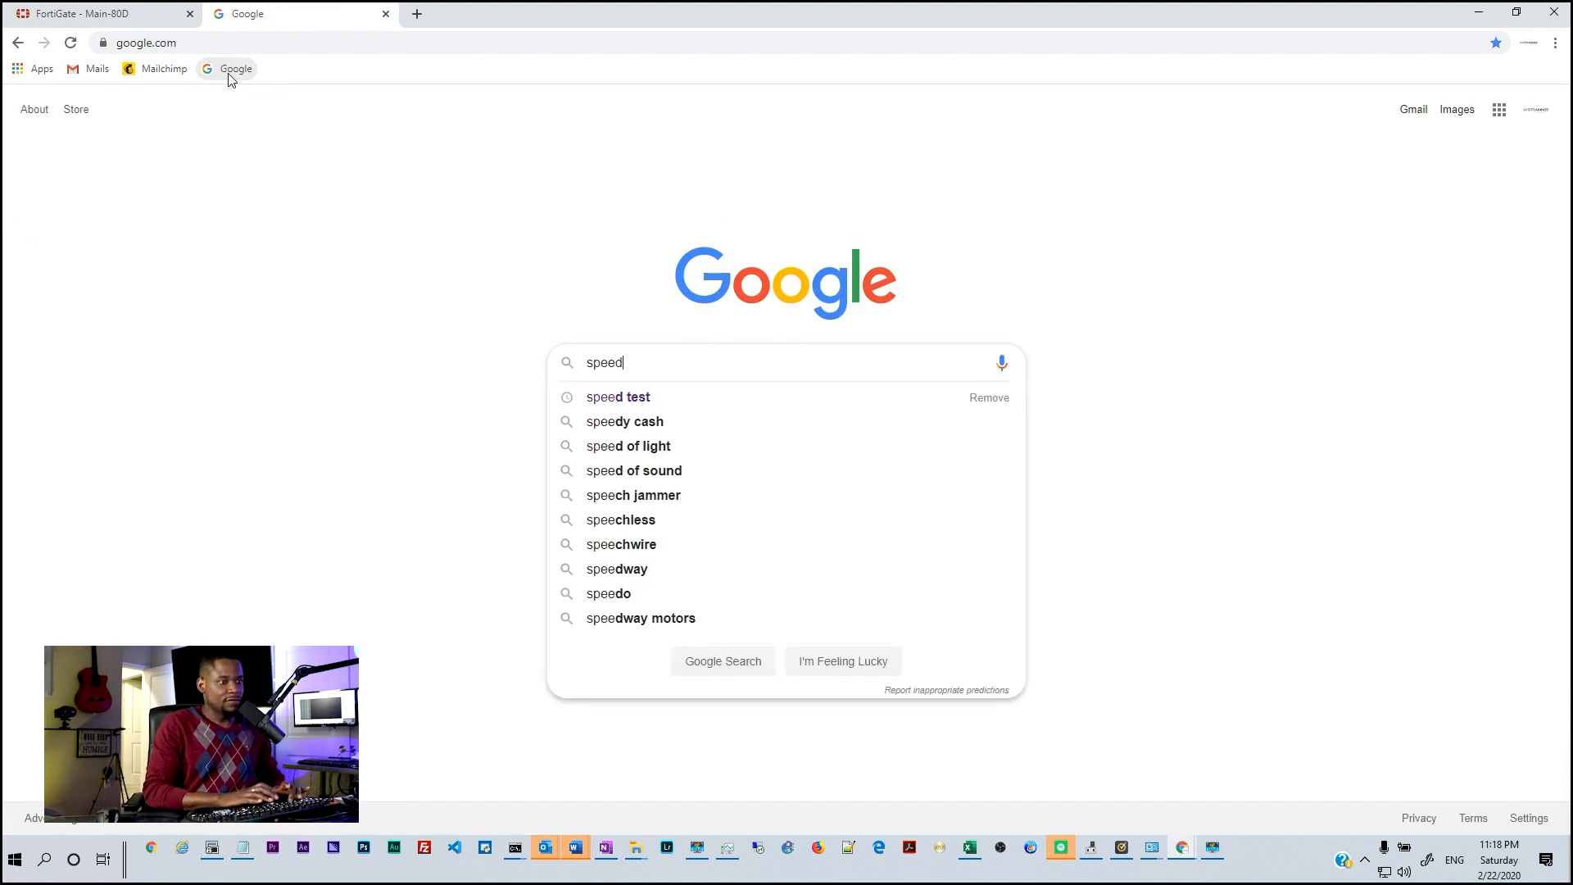
type("test")
key("Return")
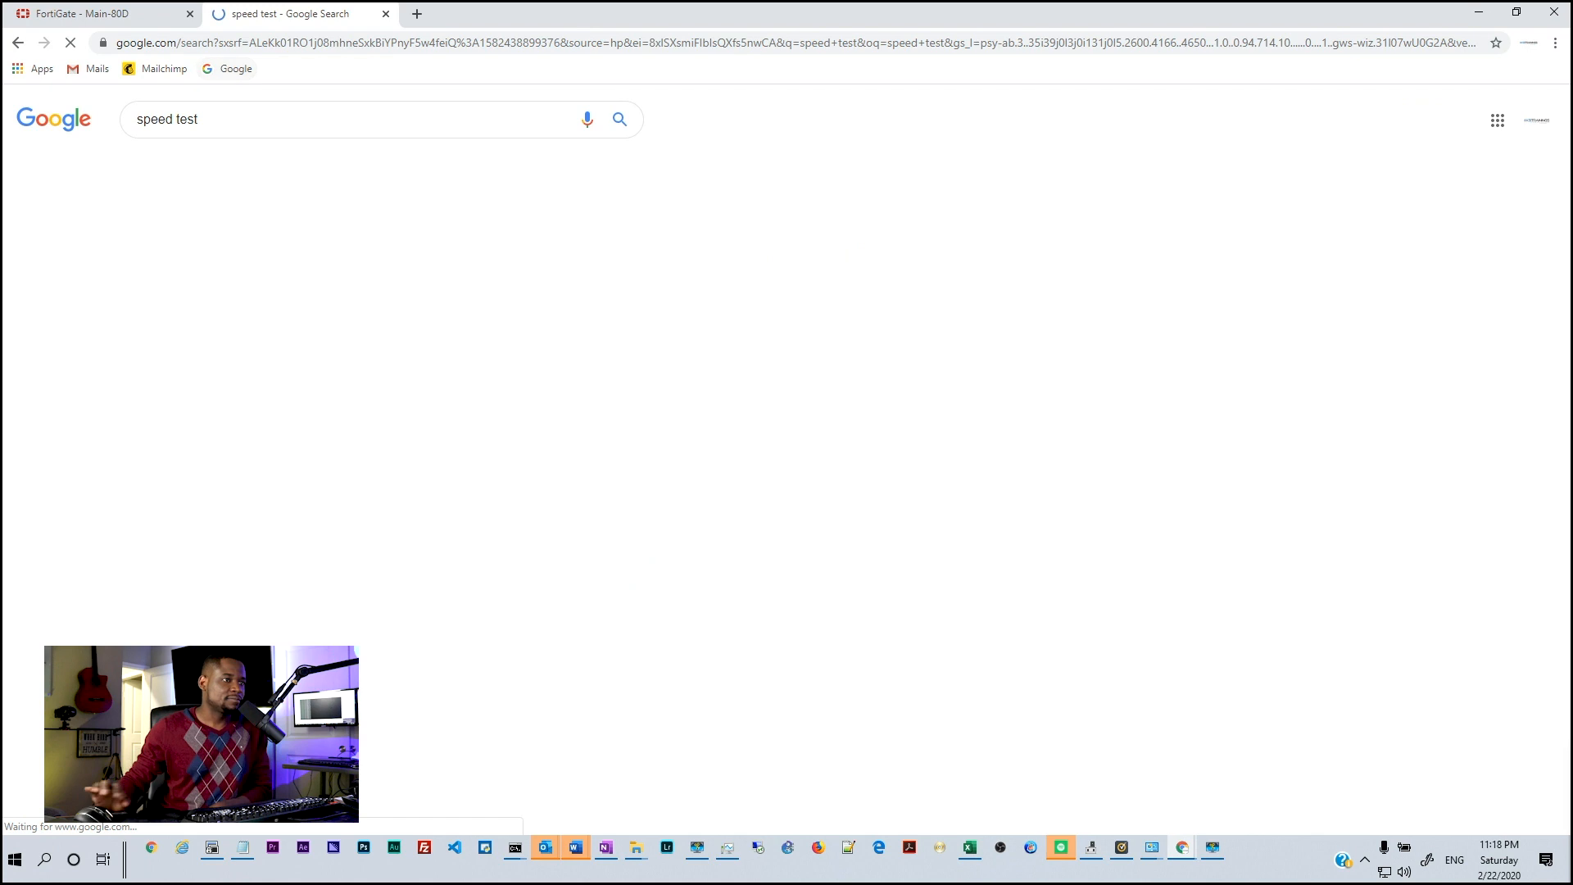
left_click(564, 427)
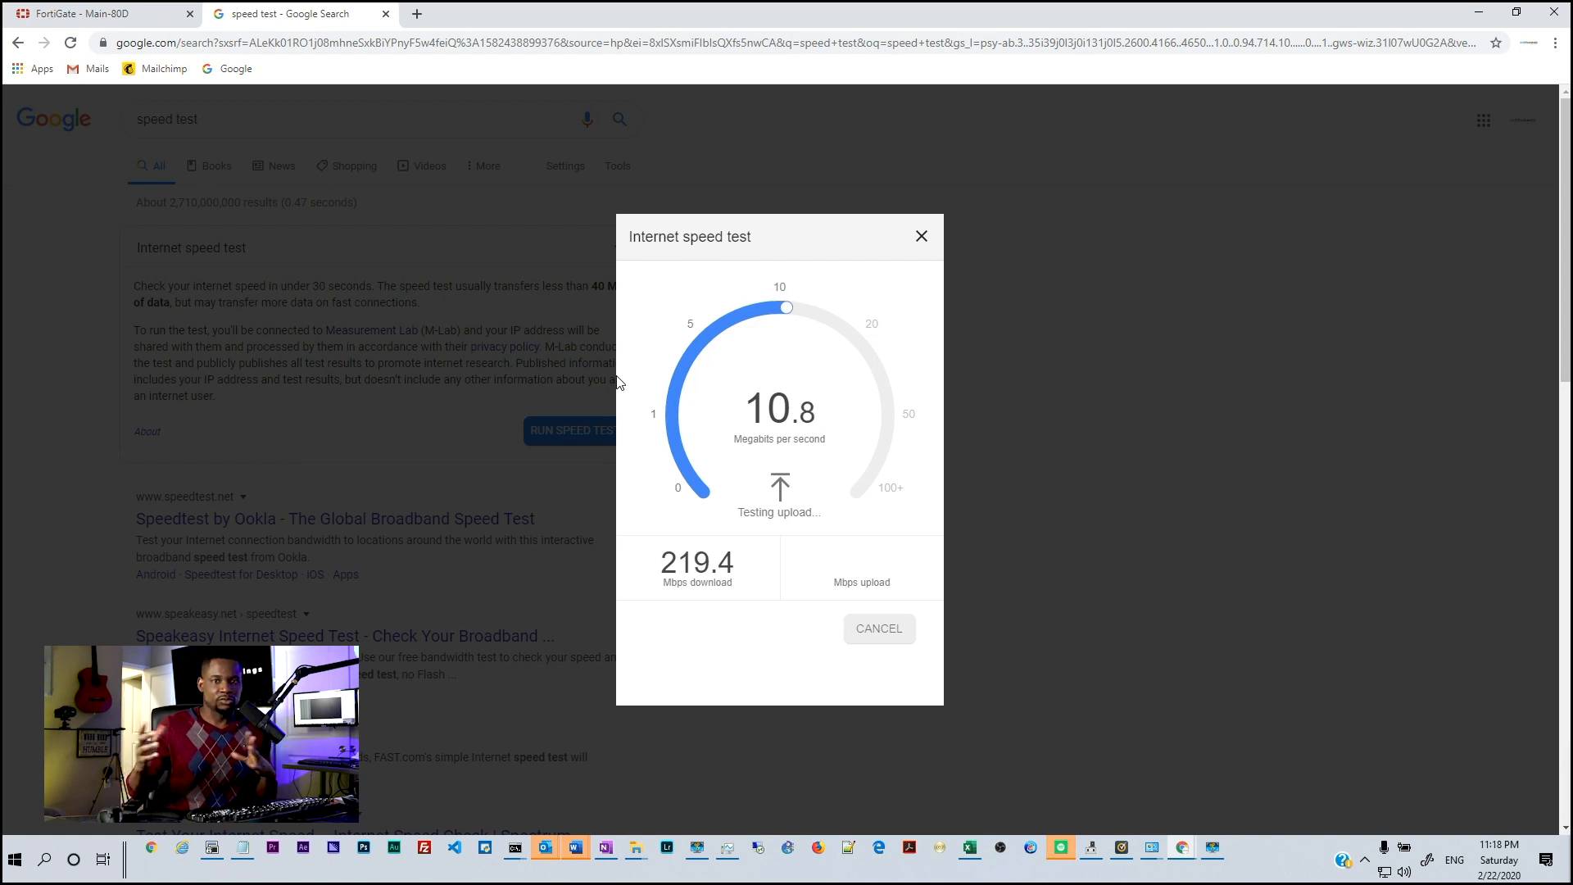
left_click(151, 23)
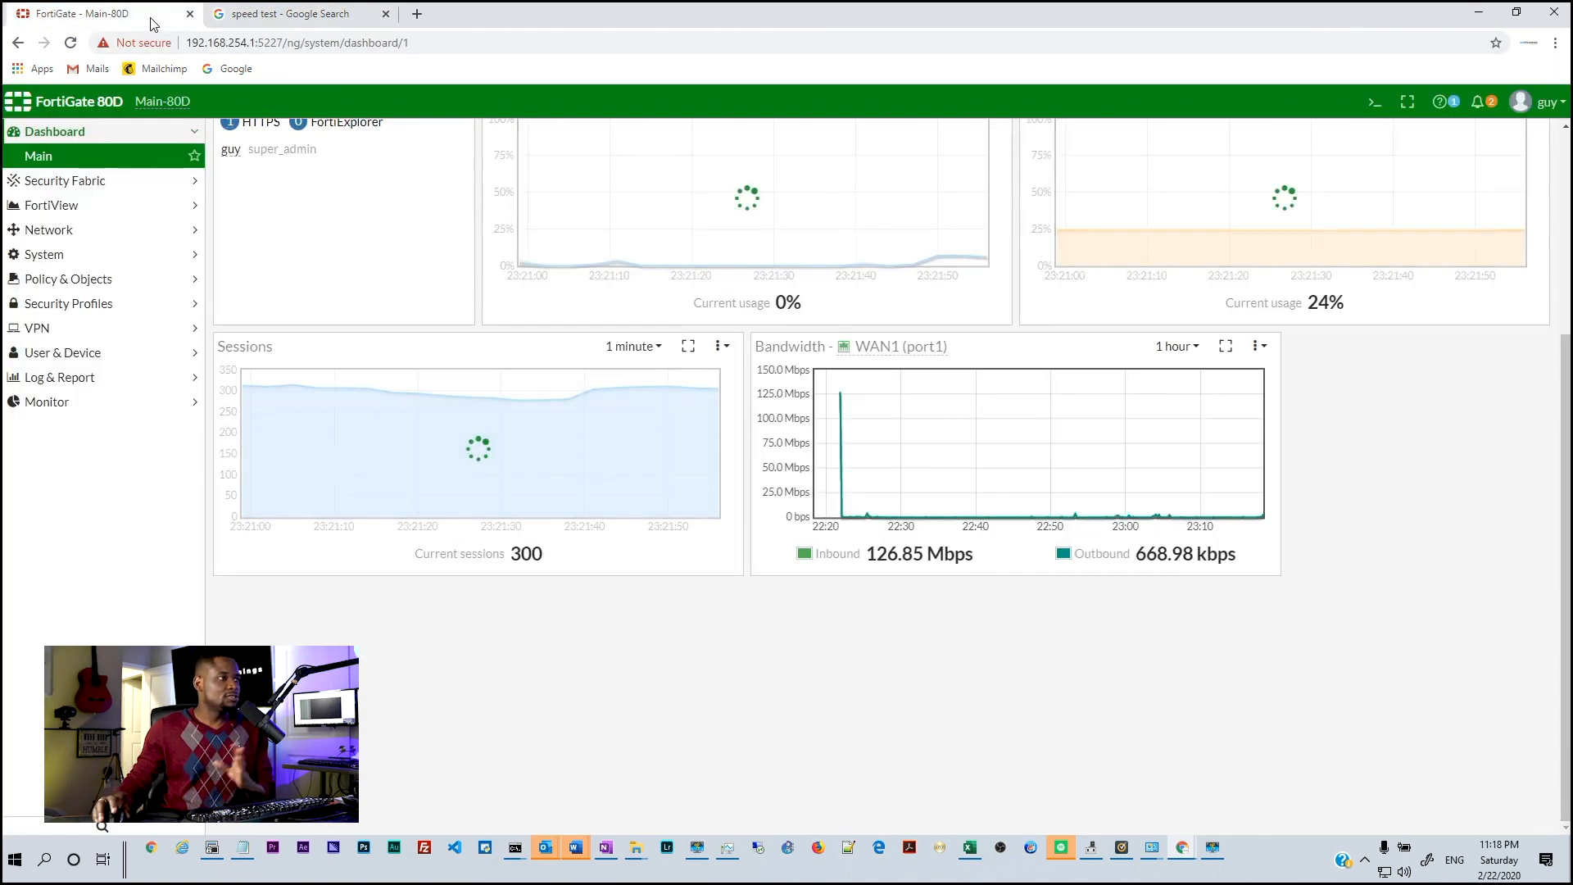
left_click(86, 181)
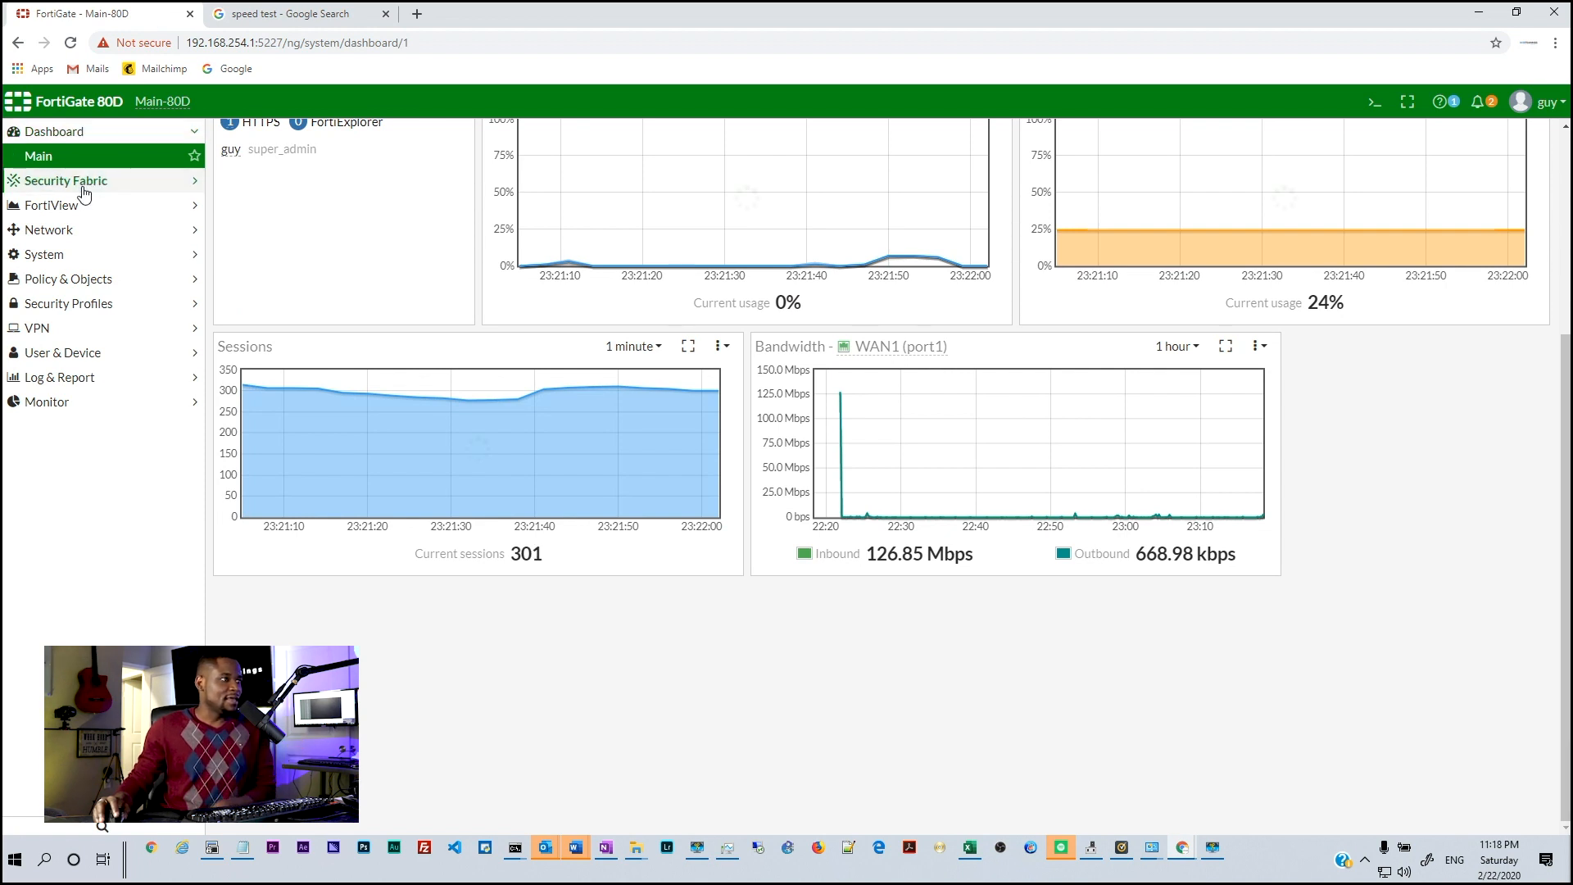
View the Main-80D device in Security Fabric's Physical Topology
left_click(79, 184)
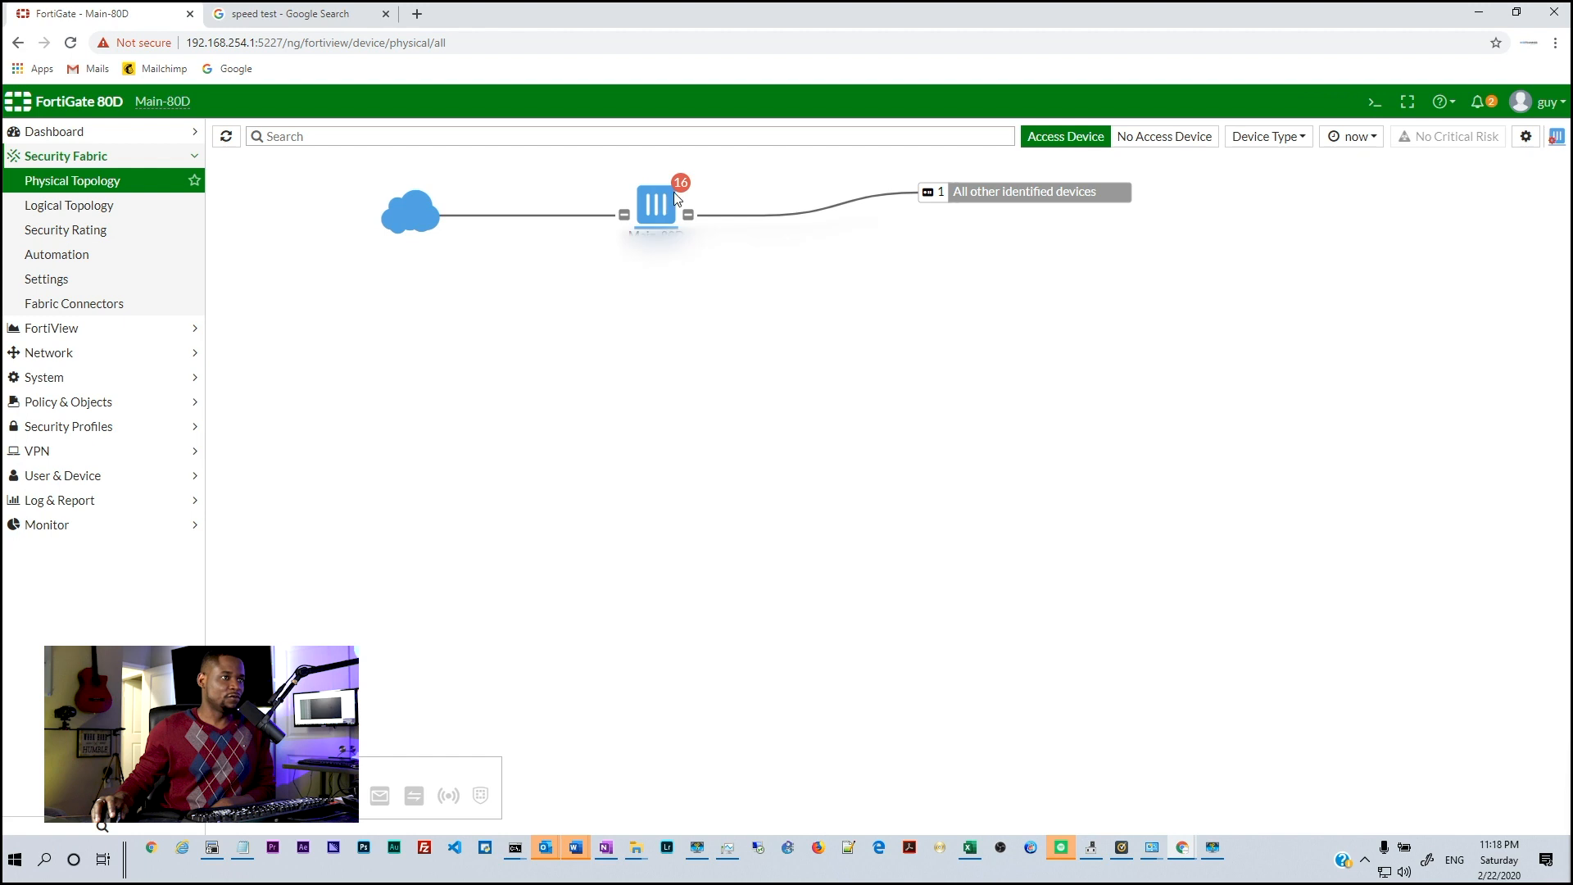
mouse_move(677, 188)
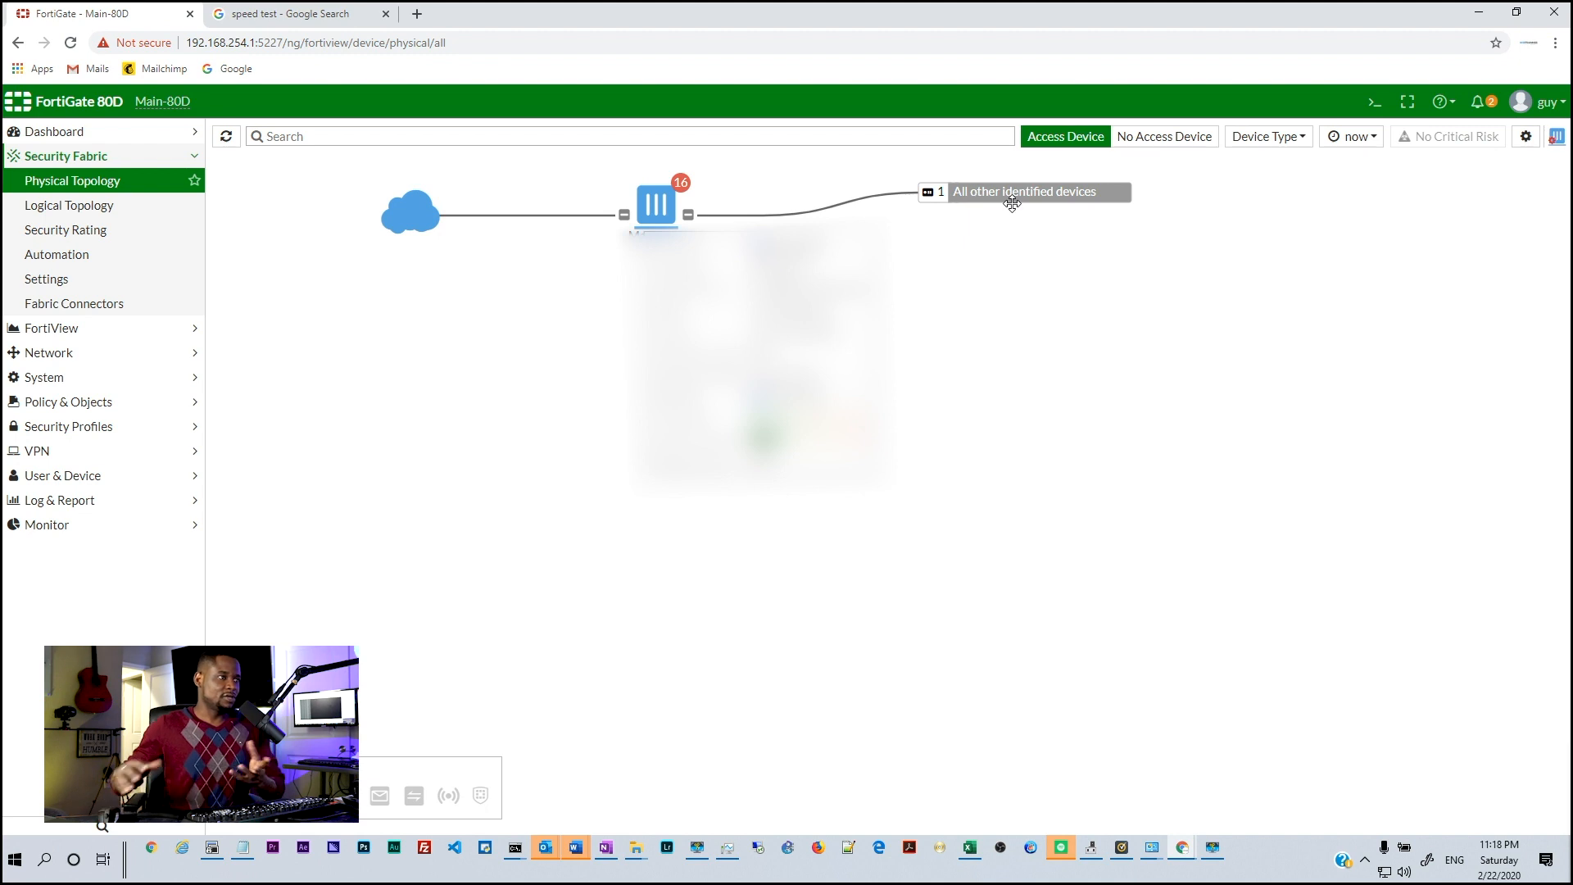
left_click(114, 329)
Open FortiView Sources for LAN/DMZ traffic and scroll through the byte-ranked table
left_click(80, 240)
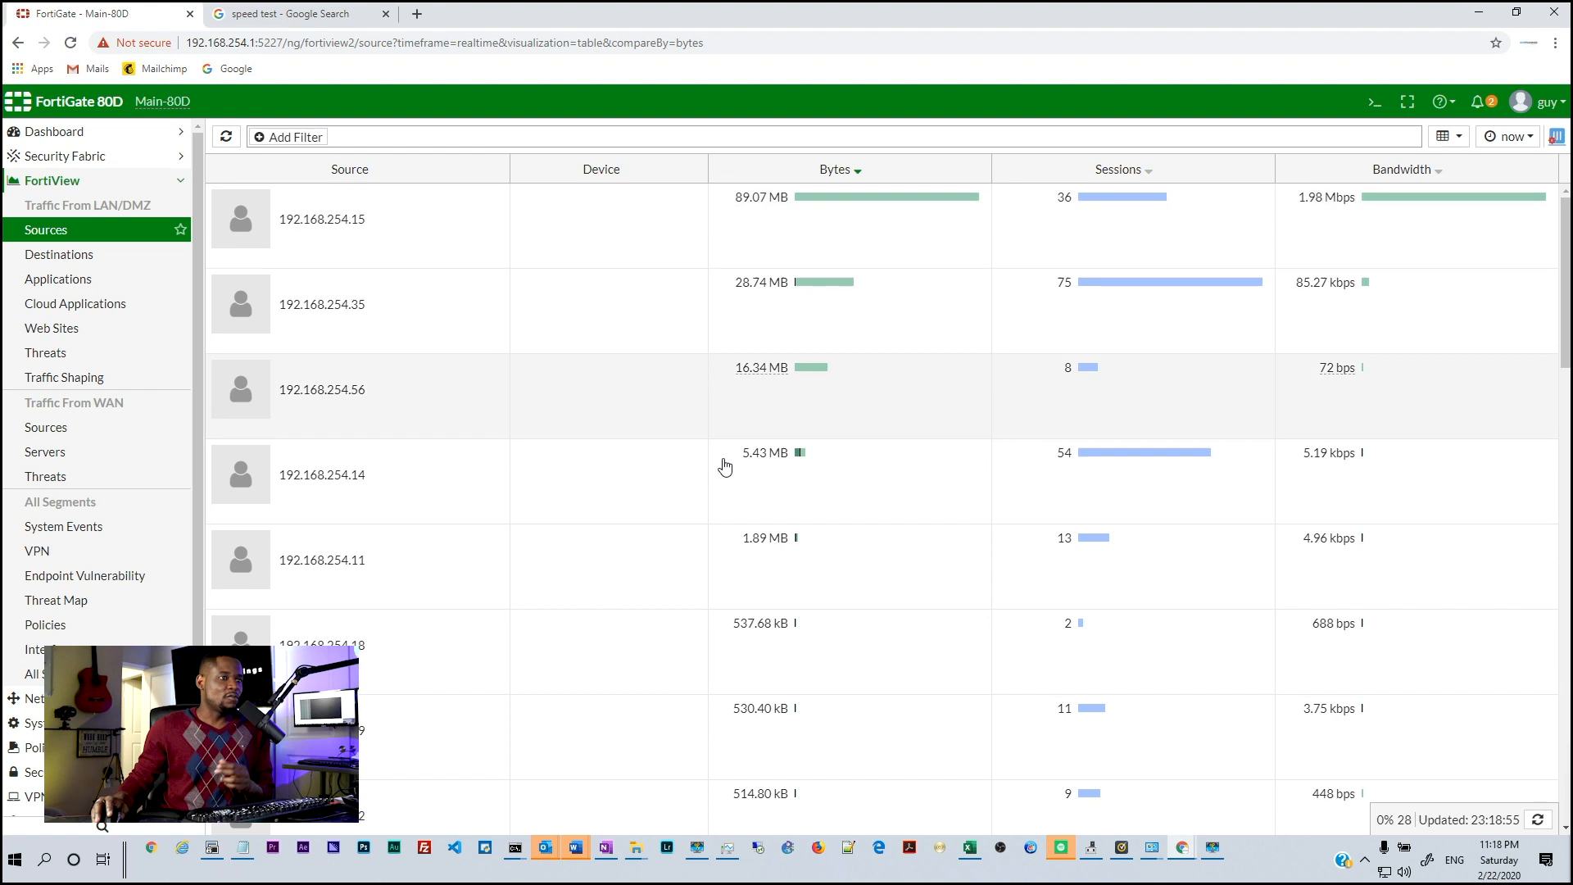
scroll(411, 432, "down", 8)
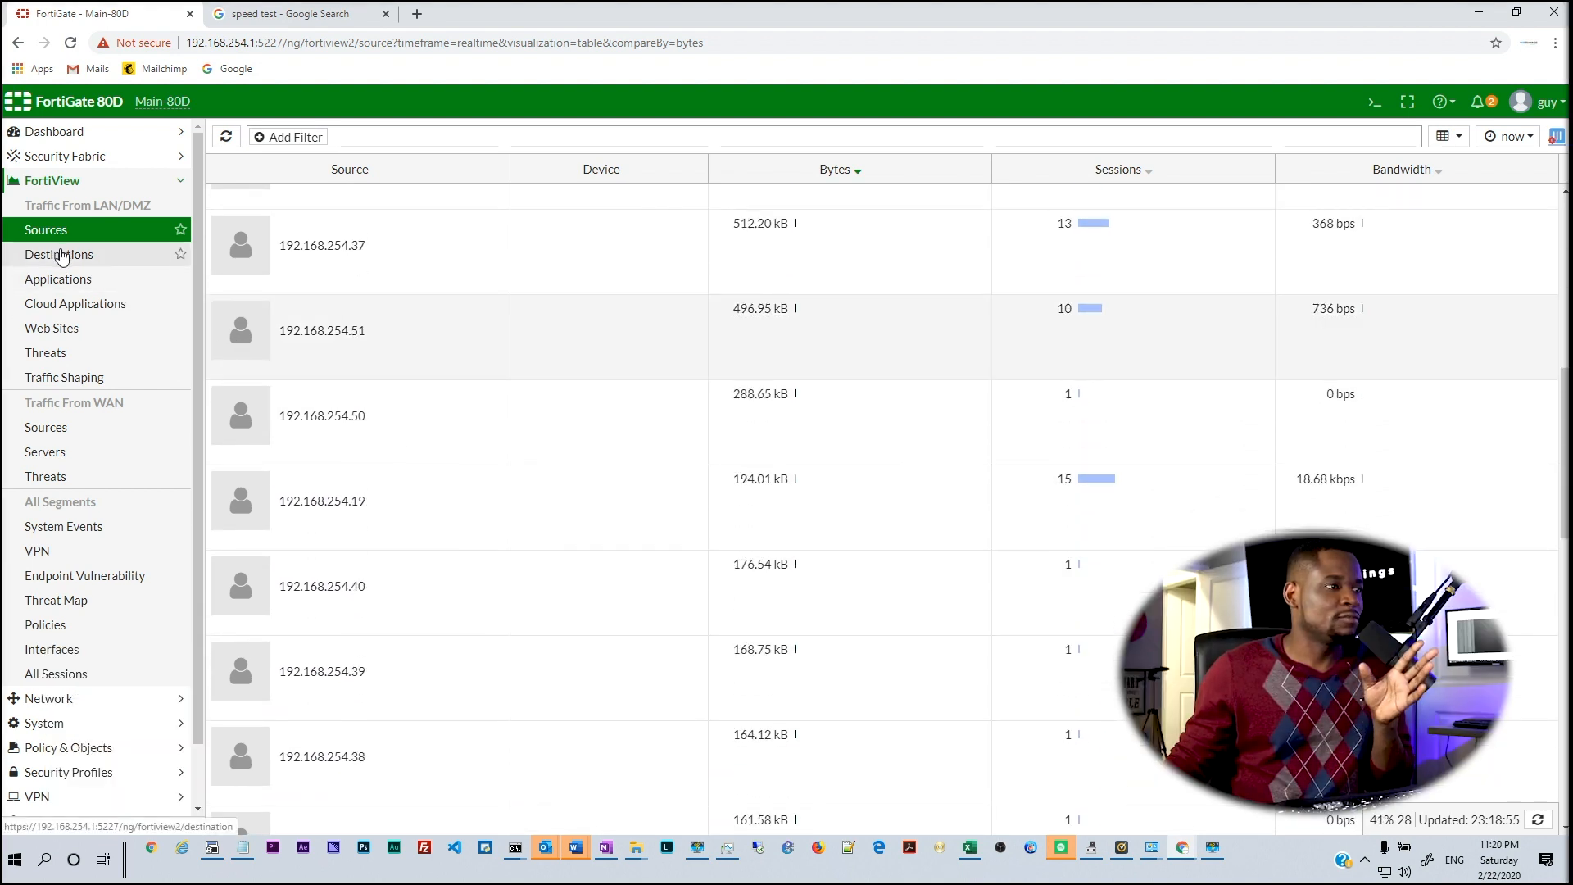
scroll(45, 639, "down", 2)
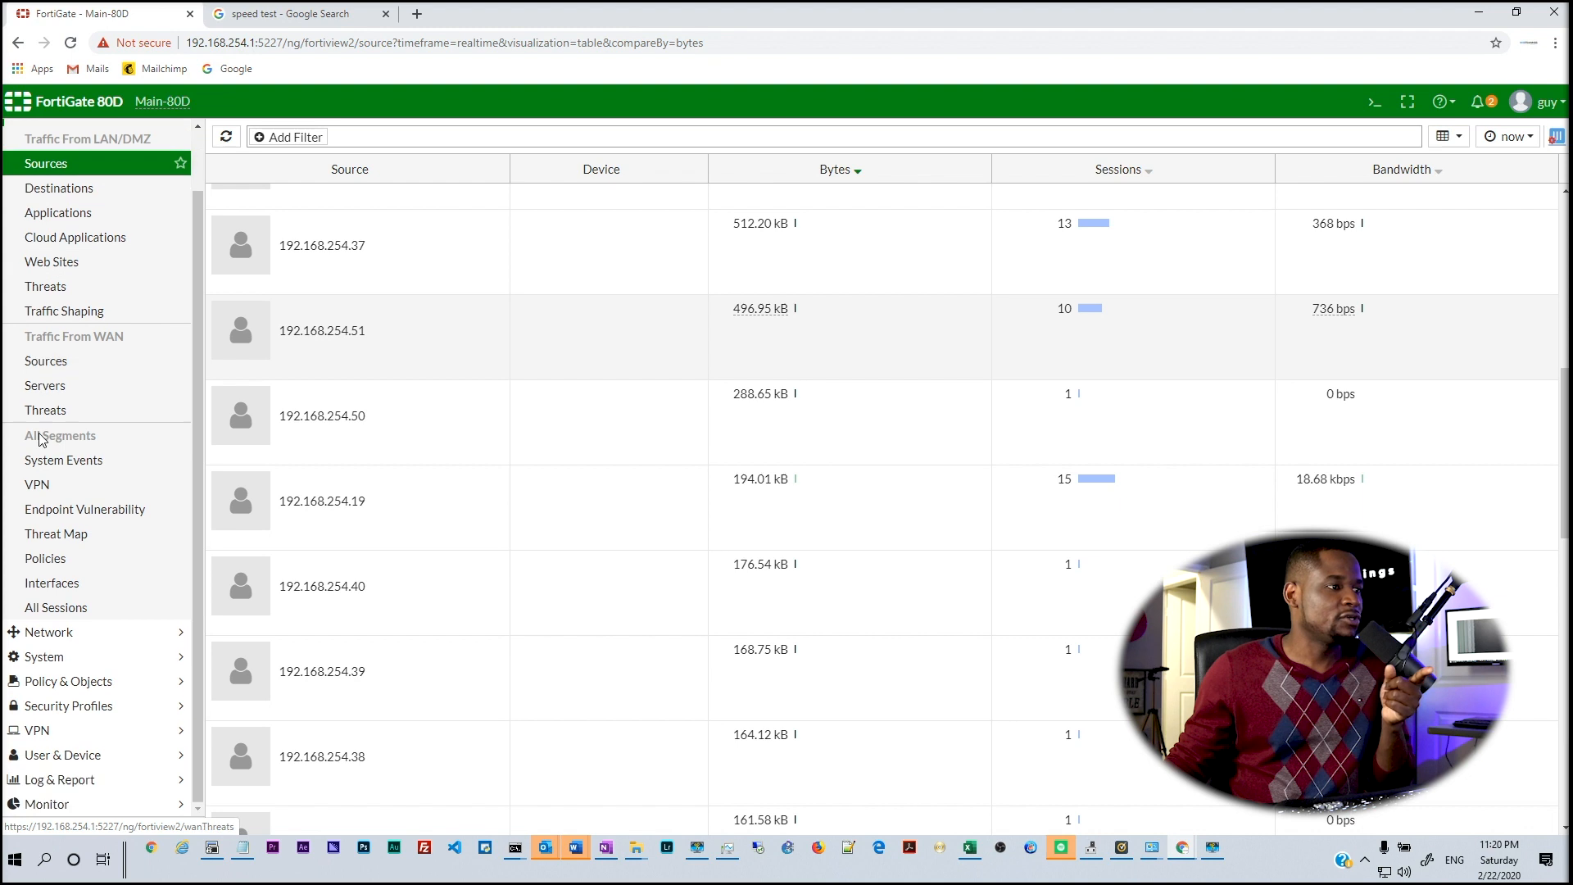
left_click(43, 638)
Open Network > Interfaces and inspect the port1 and port4 info cards
left_click(60, 231)
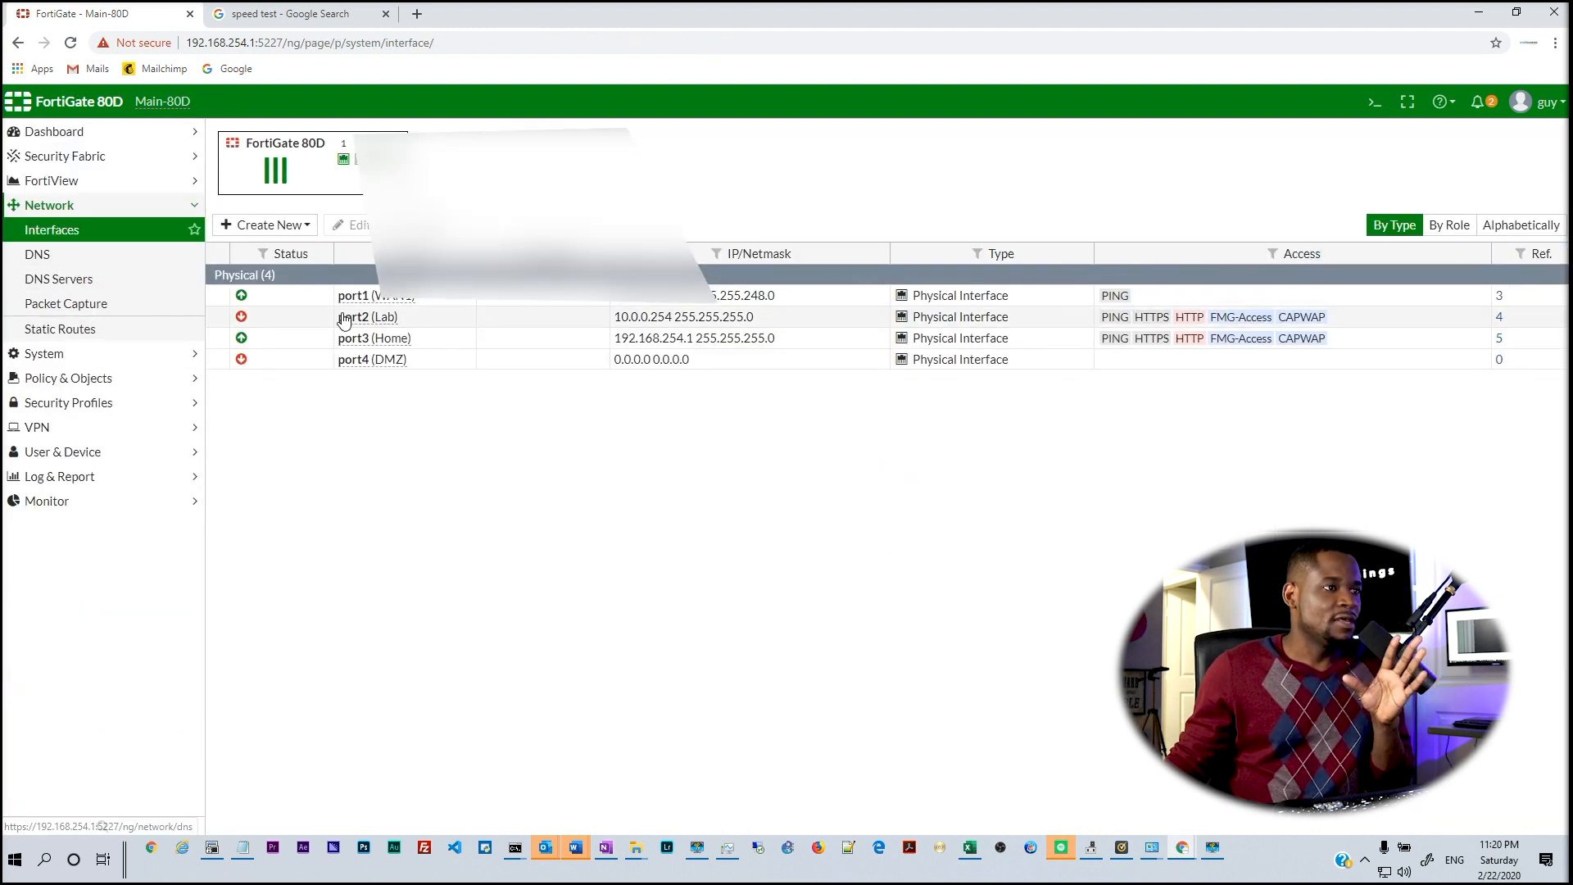
mouse_move(354, 304)
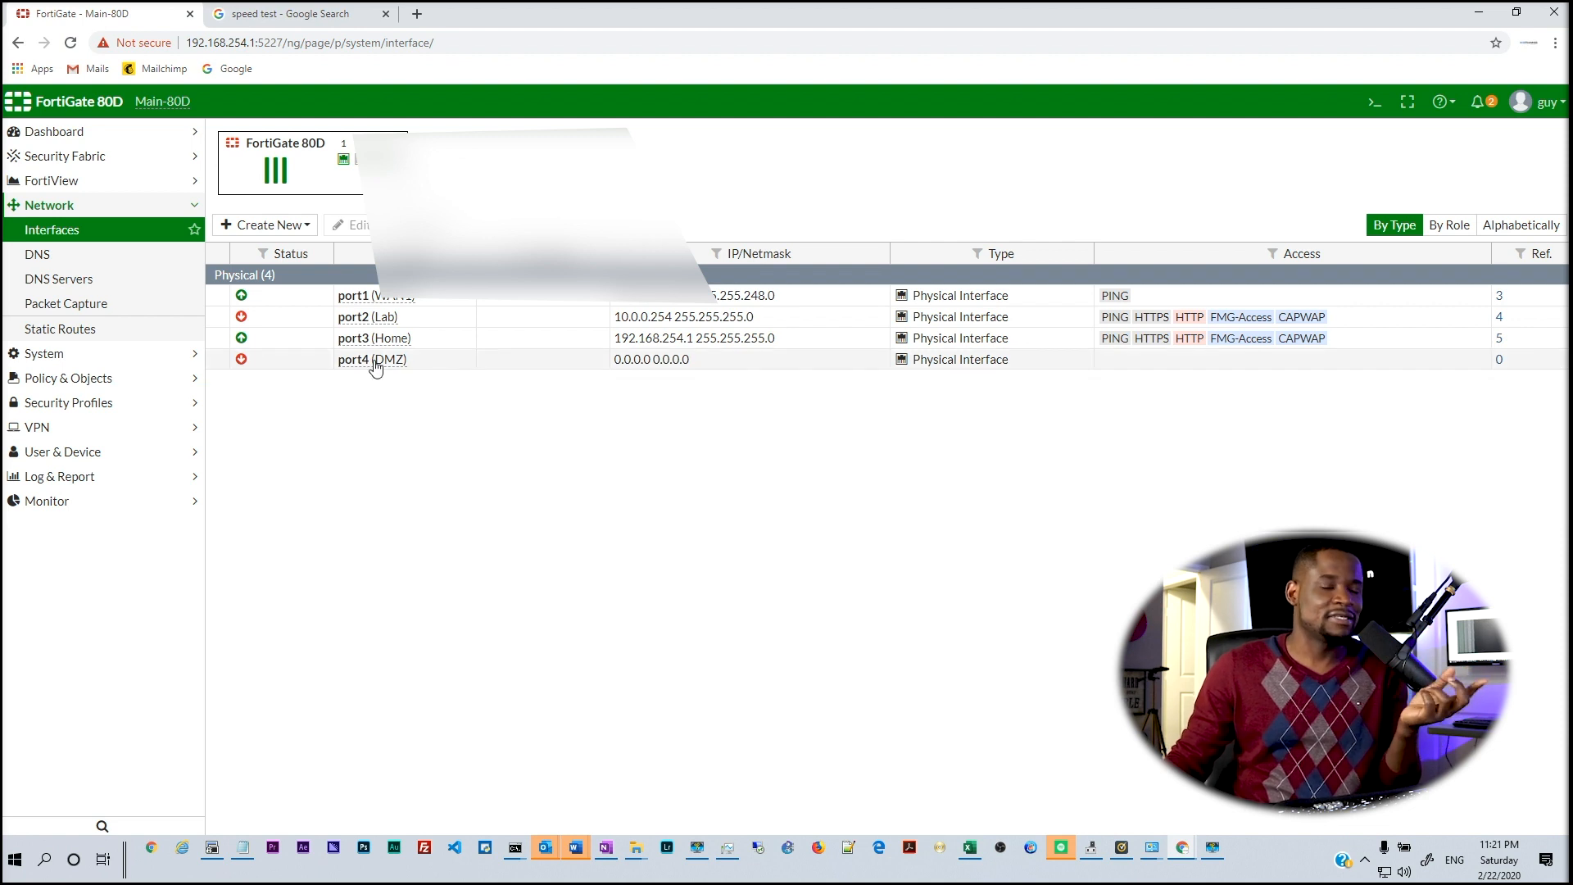
mouse_move(376, 364)
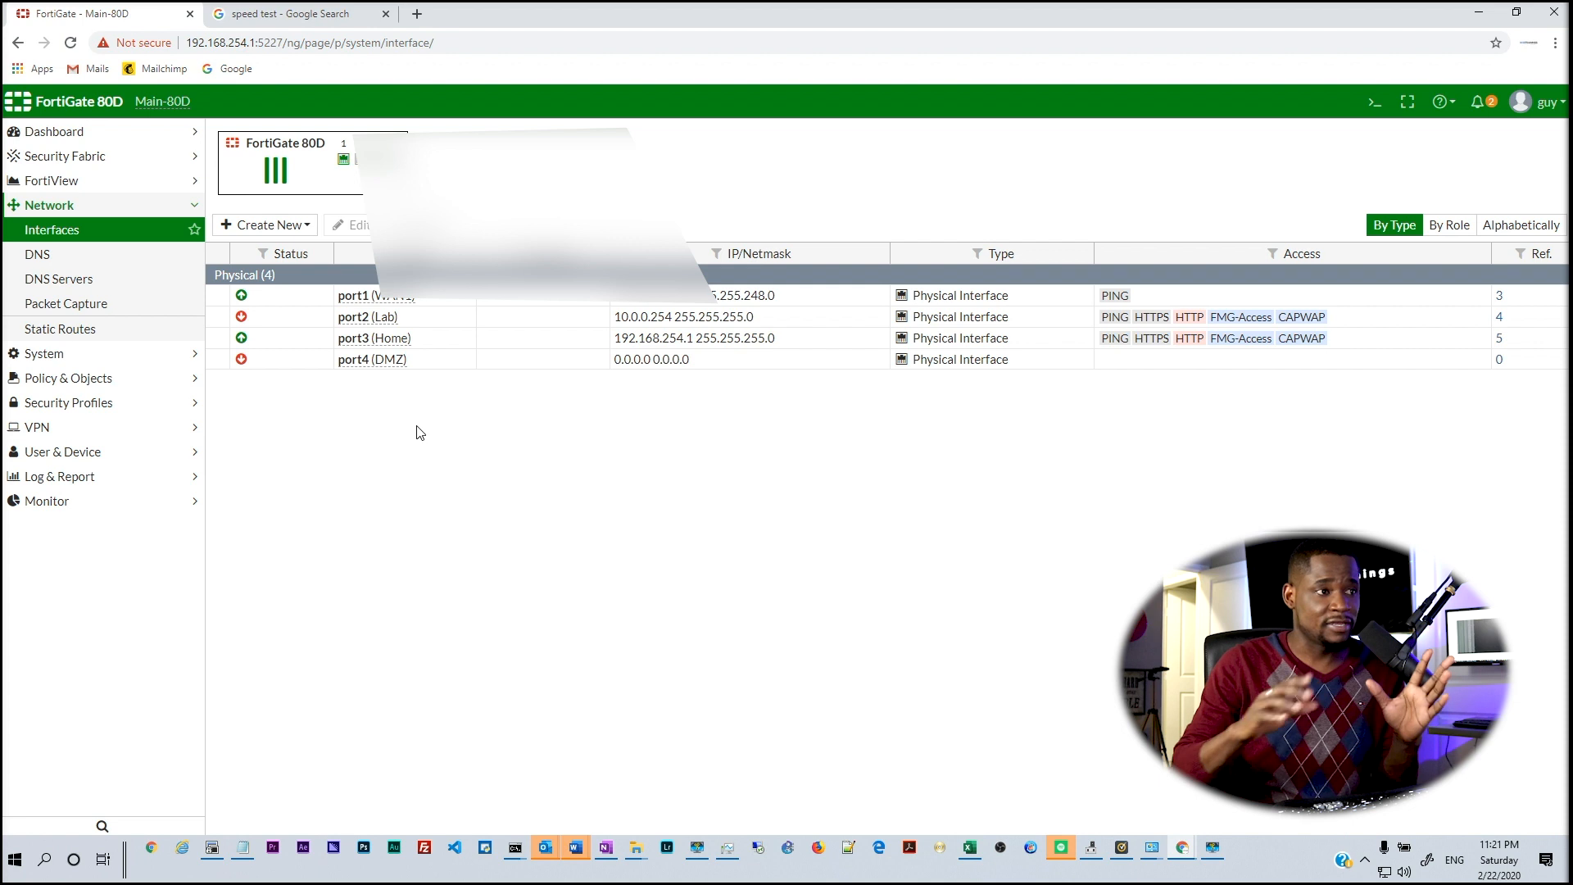
left_click(85, 258)
Review DNS servers, packet capture and static routes, then check firmware v6.0.5 with v6.0.9 available
left_click(85, 280)
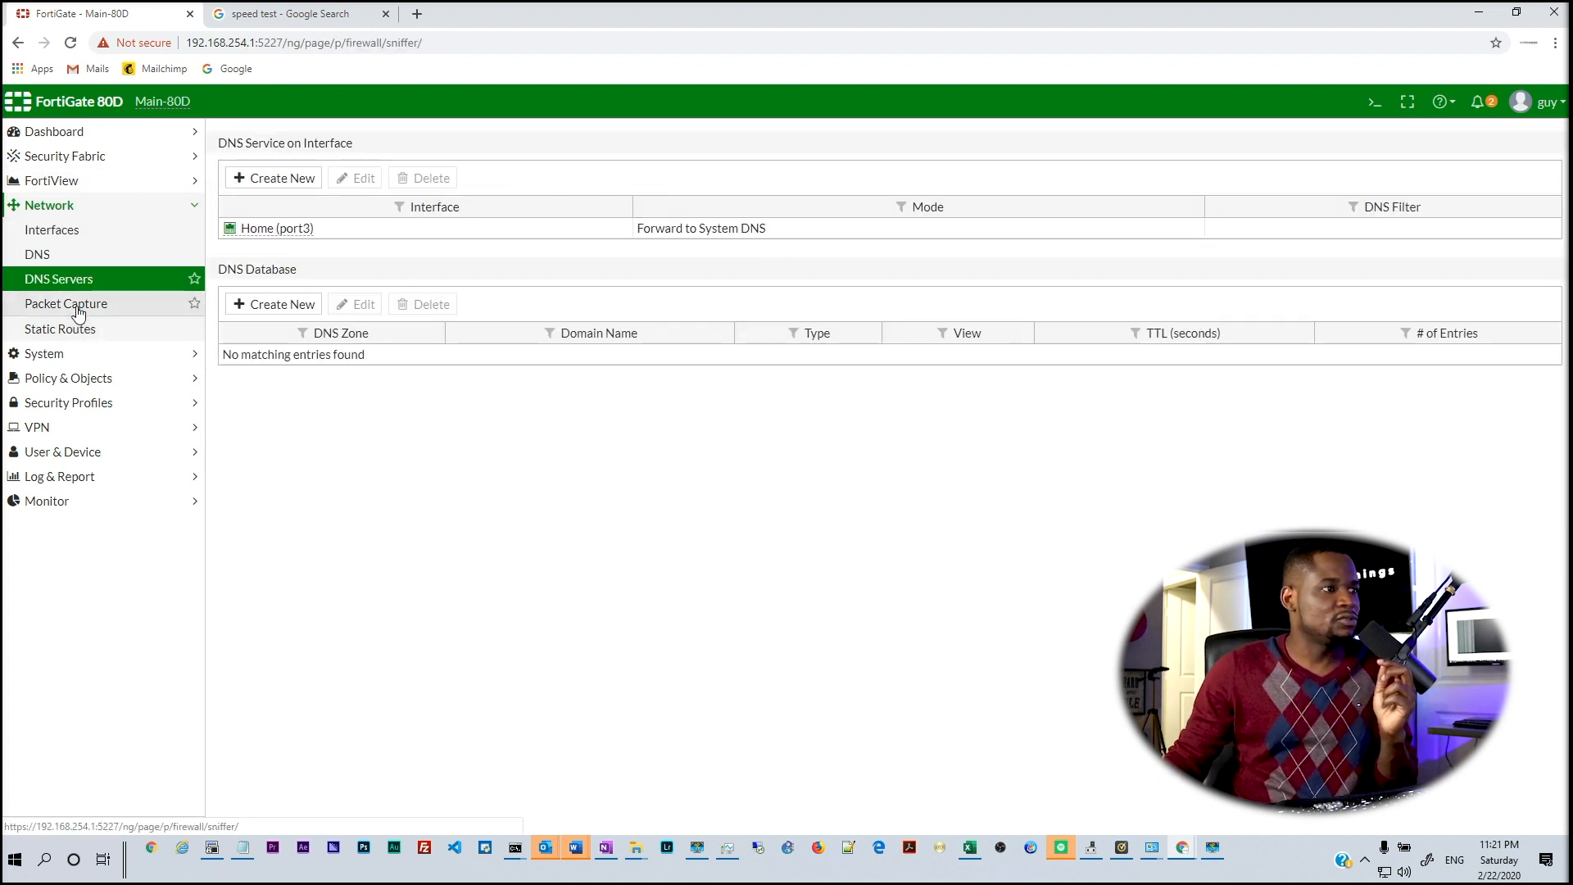
left_click(77, 309)
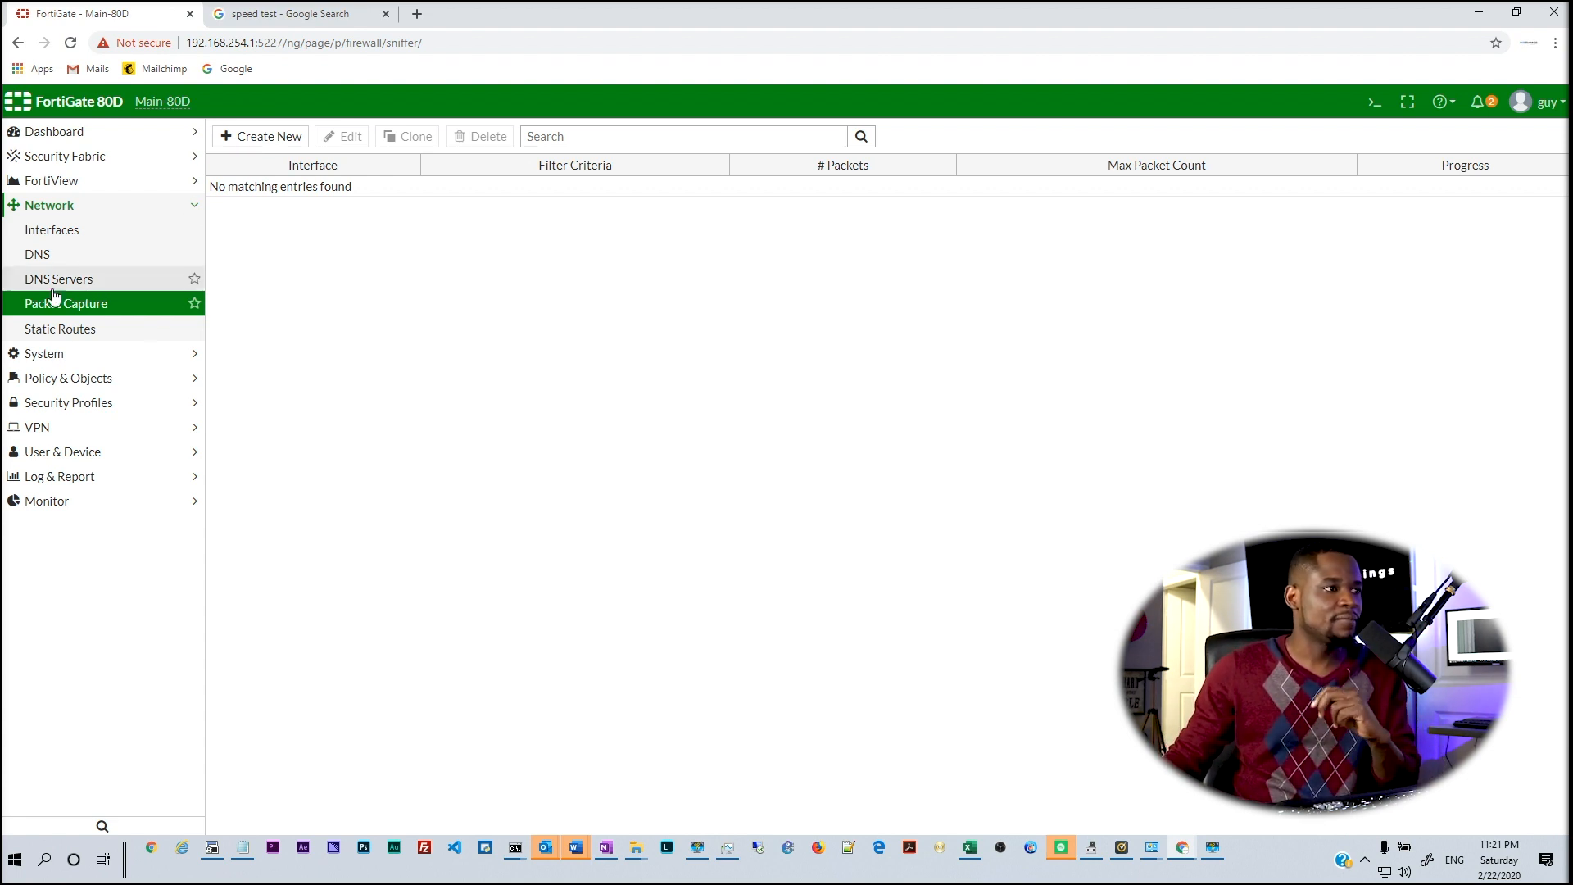
left_click(53, 330)
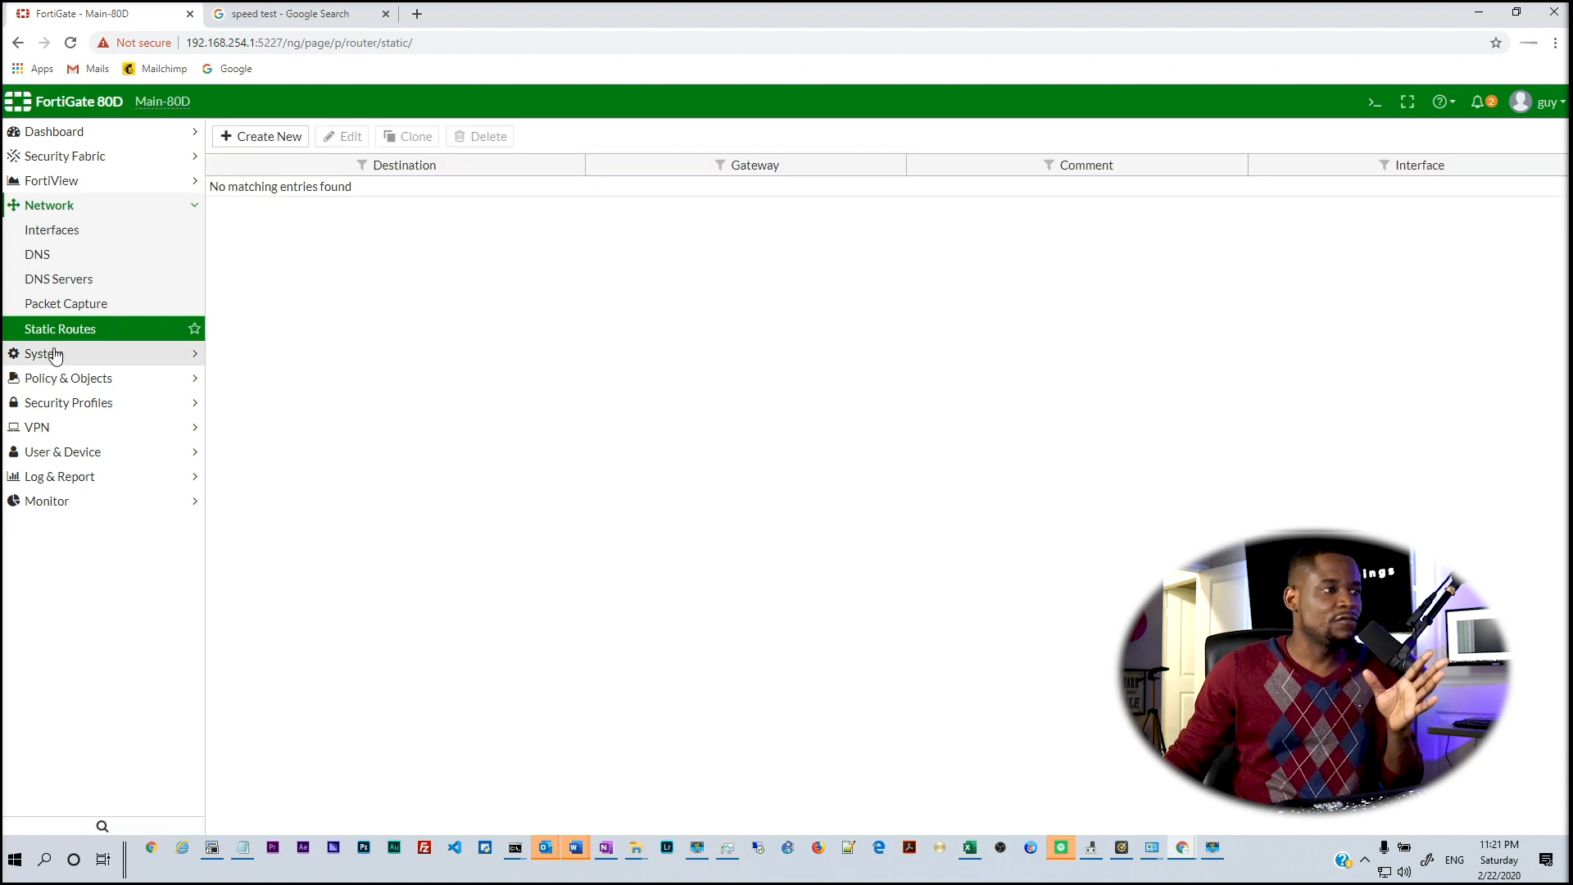
left_click(55, 352)
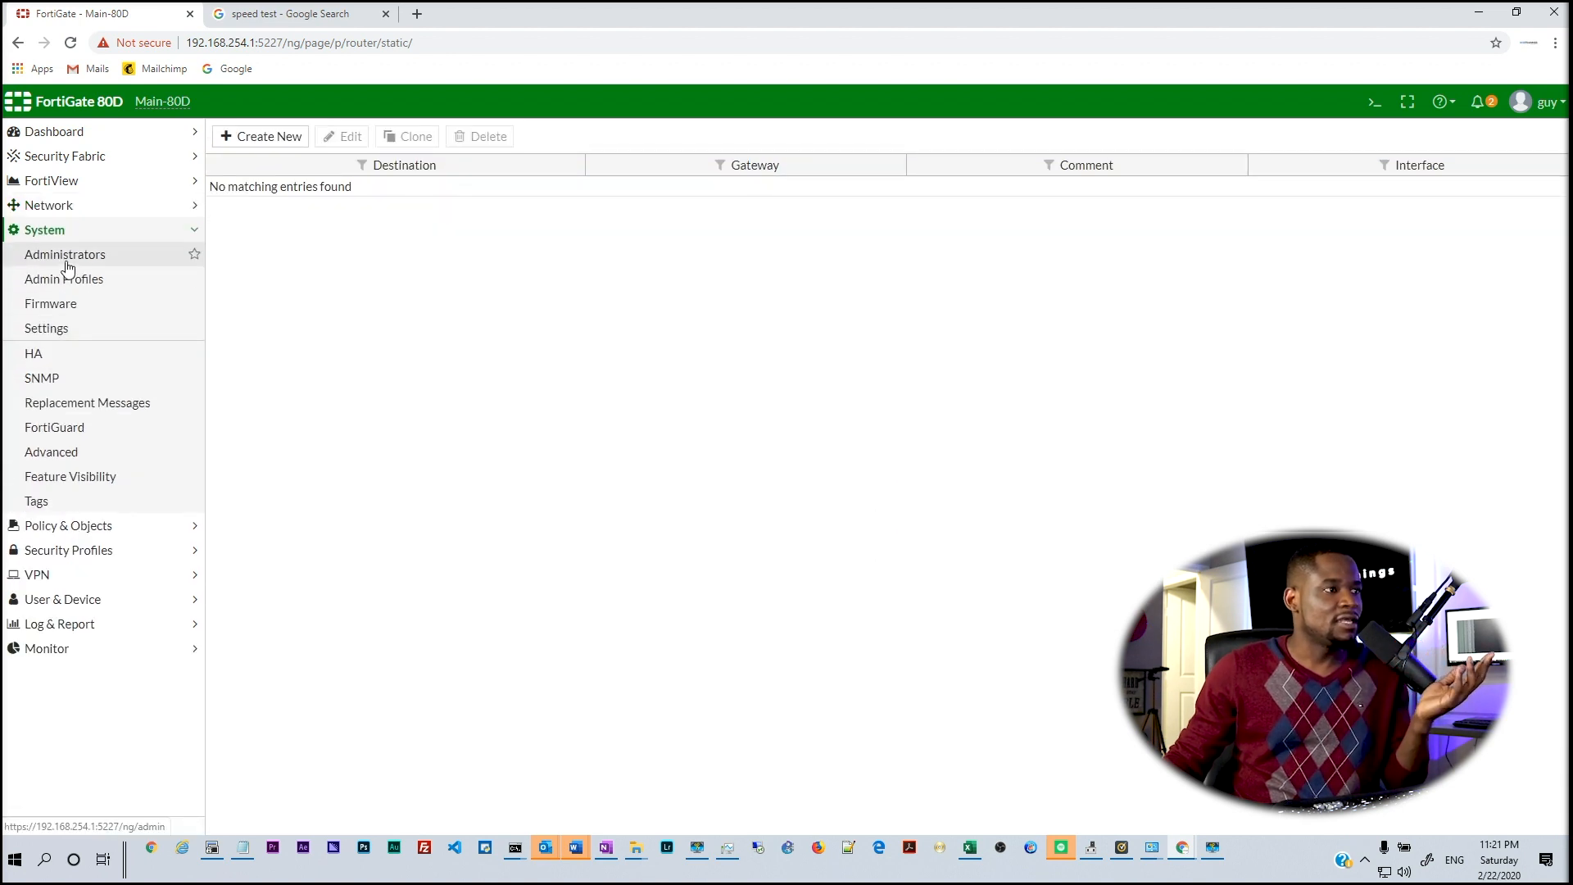
left_click(60, 310)
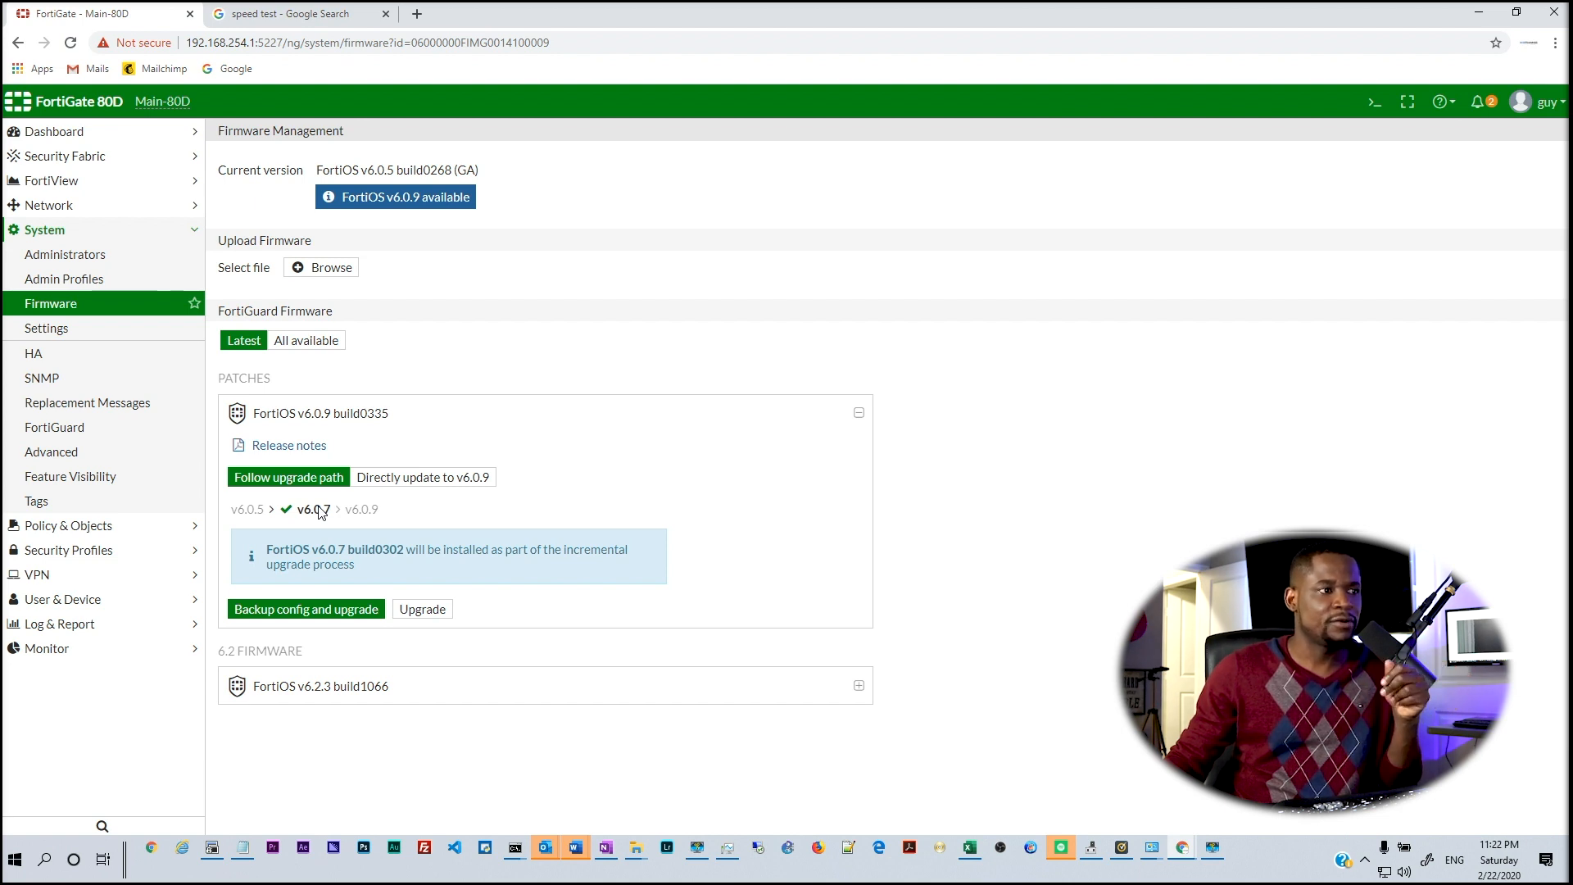
left_click(166, 534)
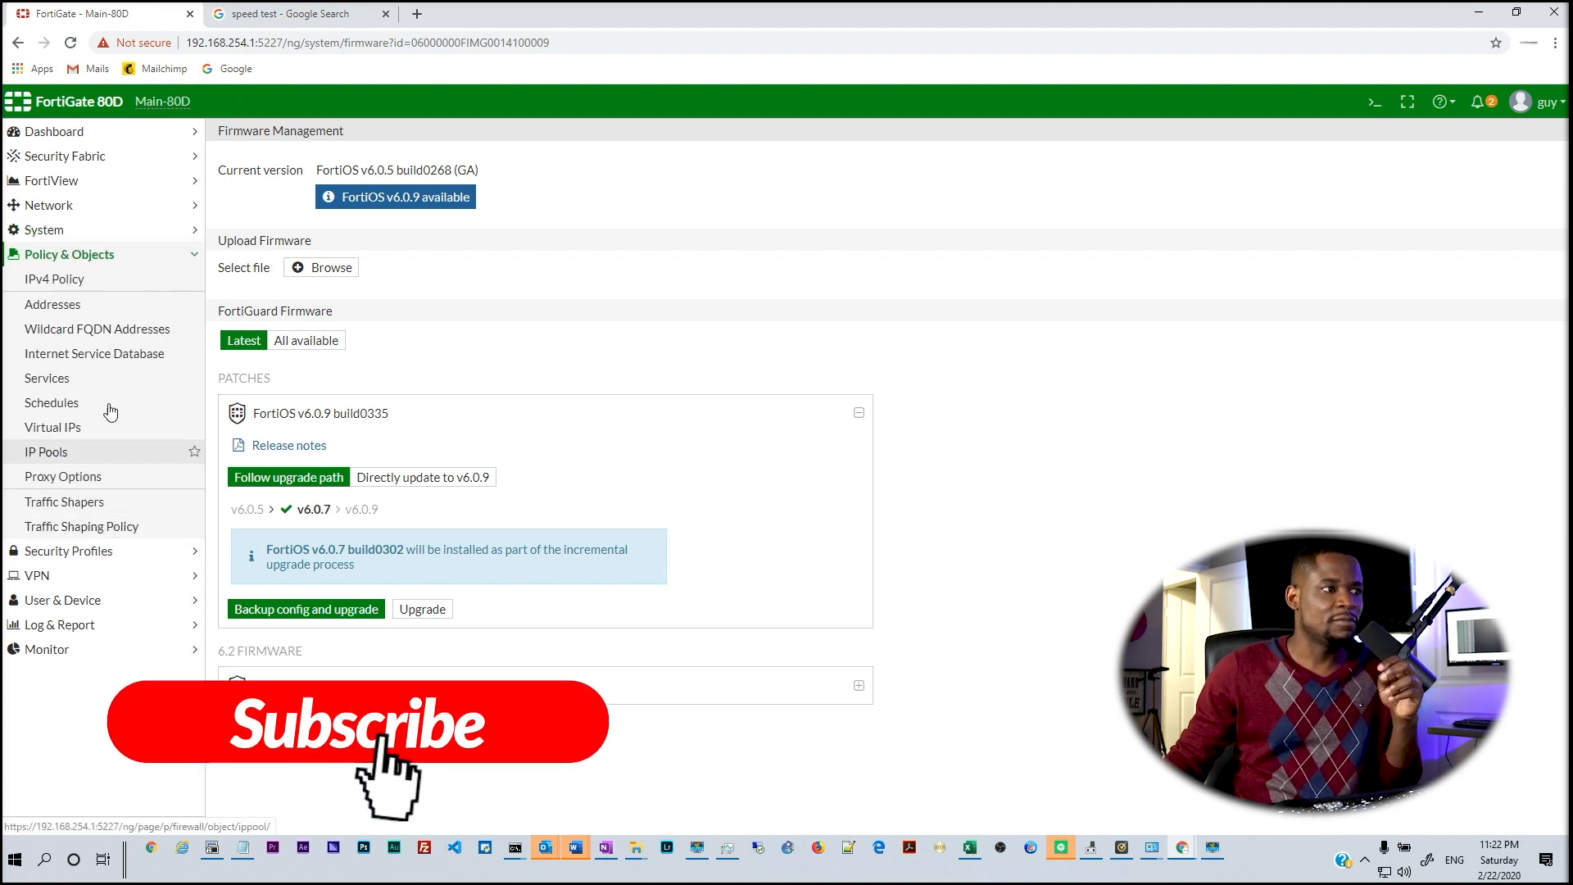
Open IPv4 Policy, collapse the Lab (port2) to WAN1 group and expand the Implicit Deny group
left_click(54, 282)
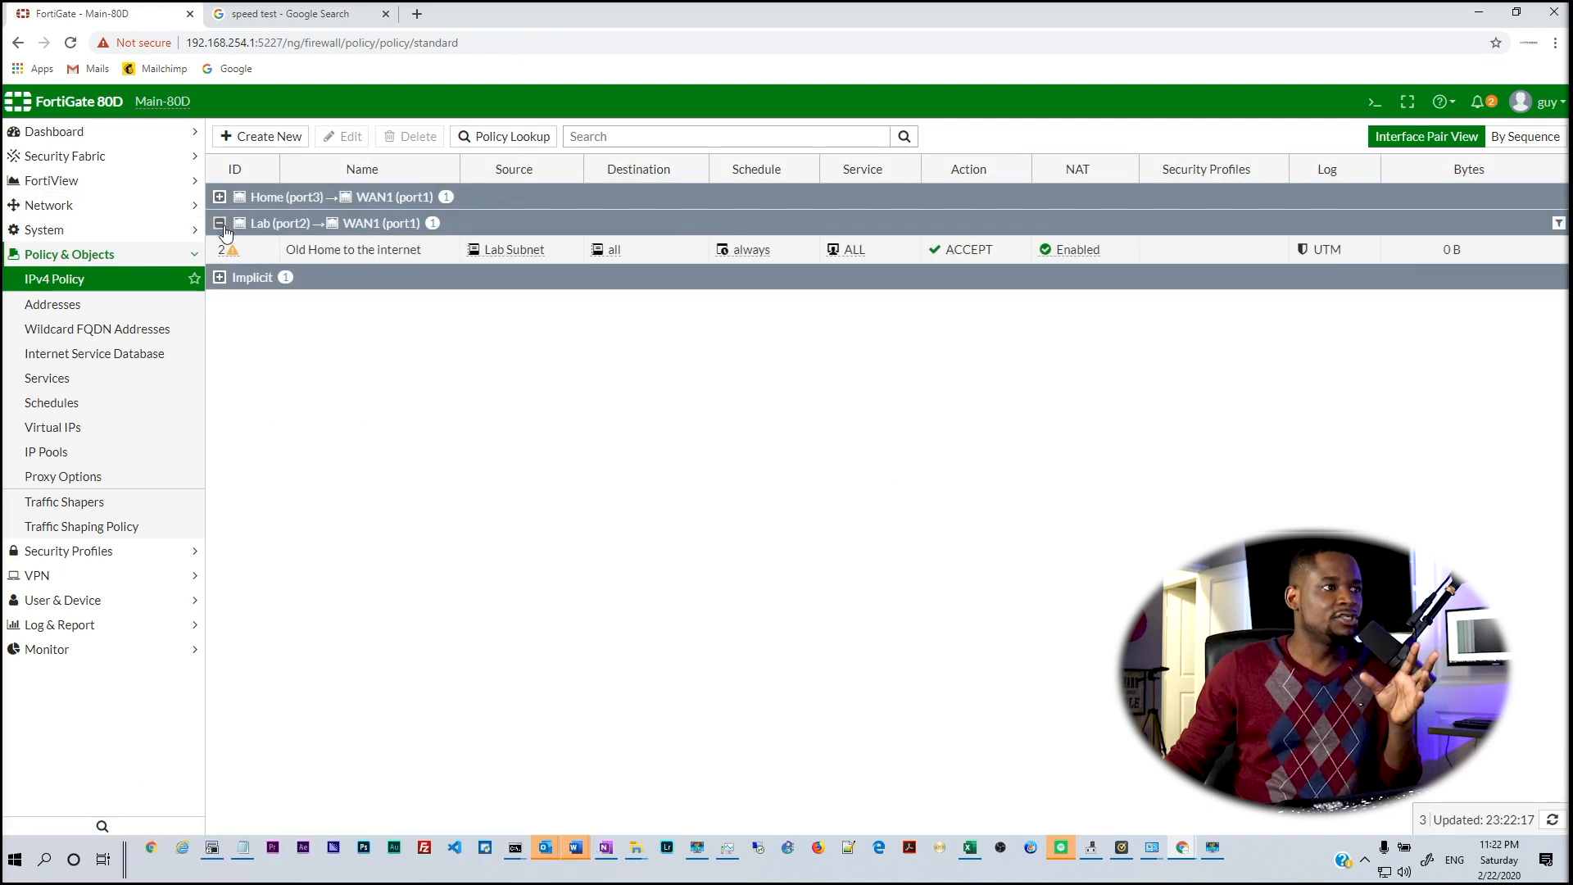
left_click(221, 224)
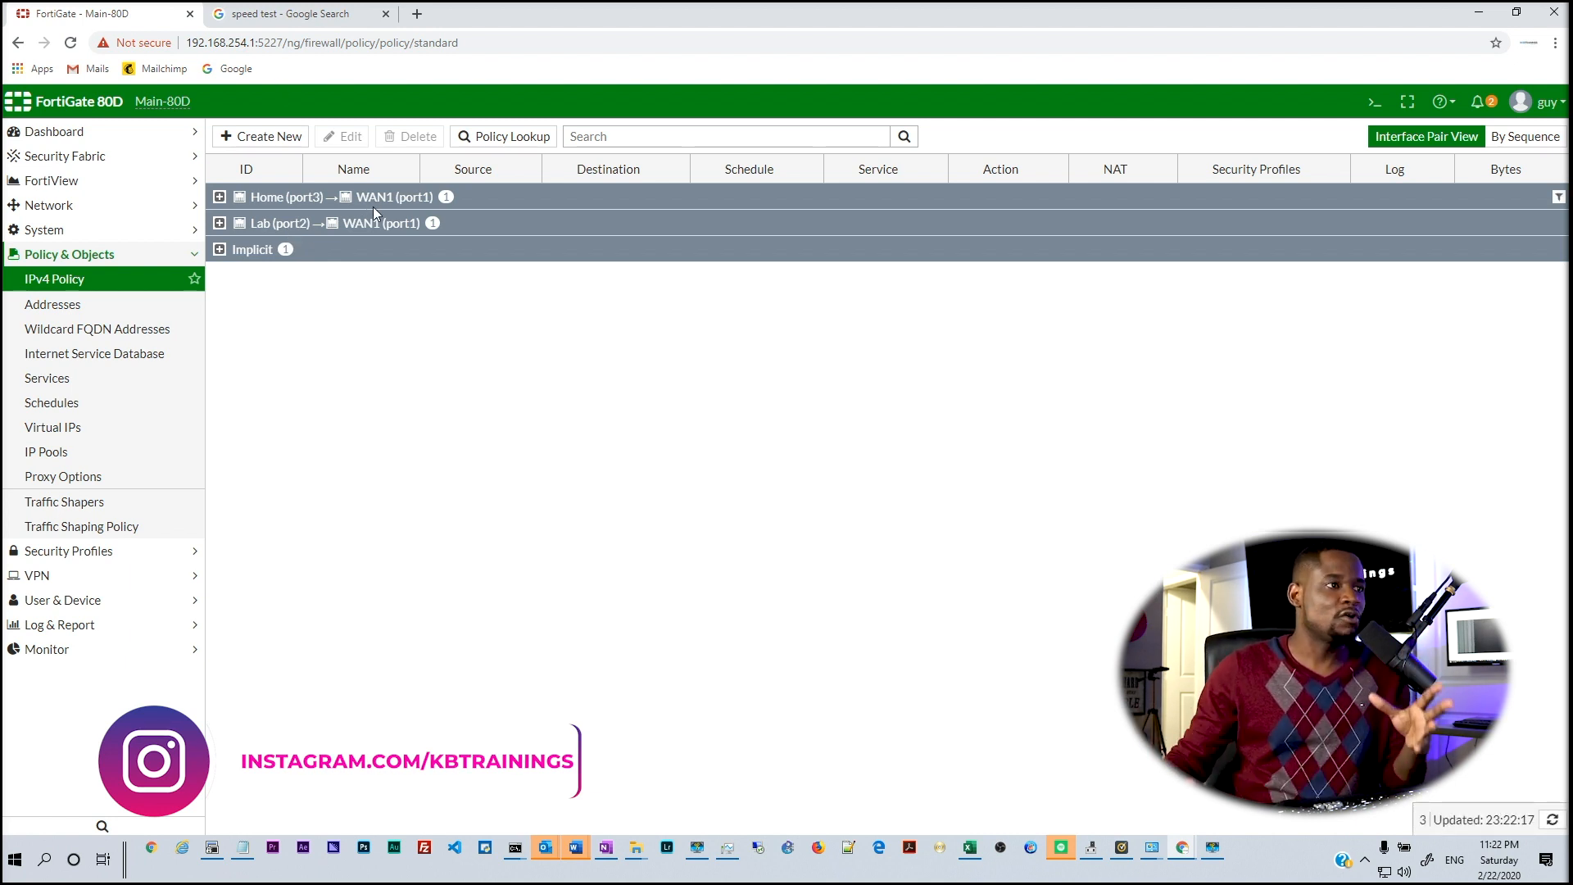
left_click(220, 249)
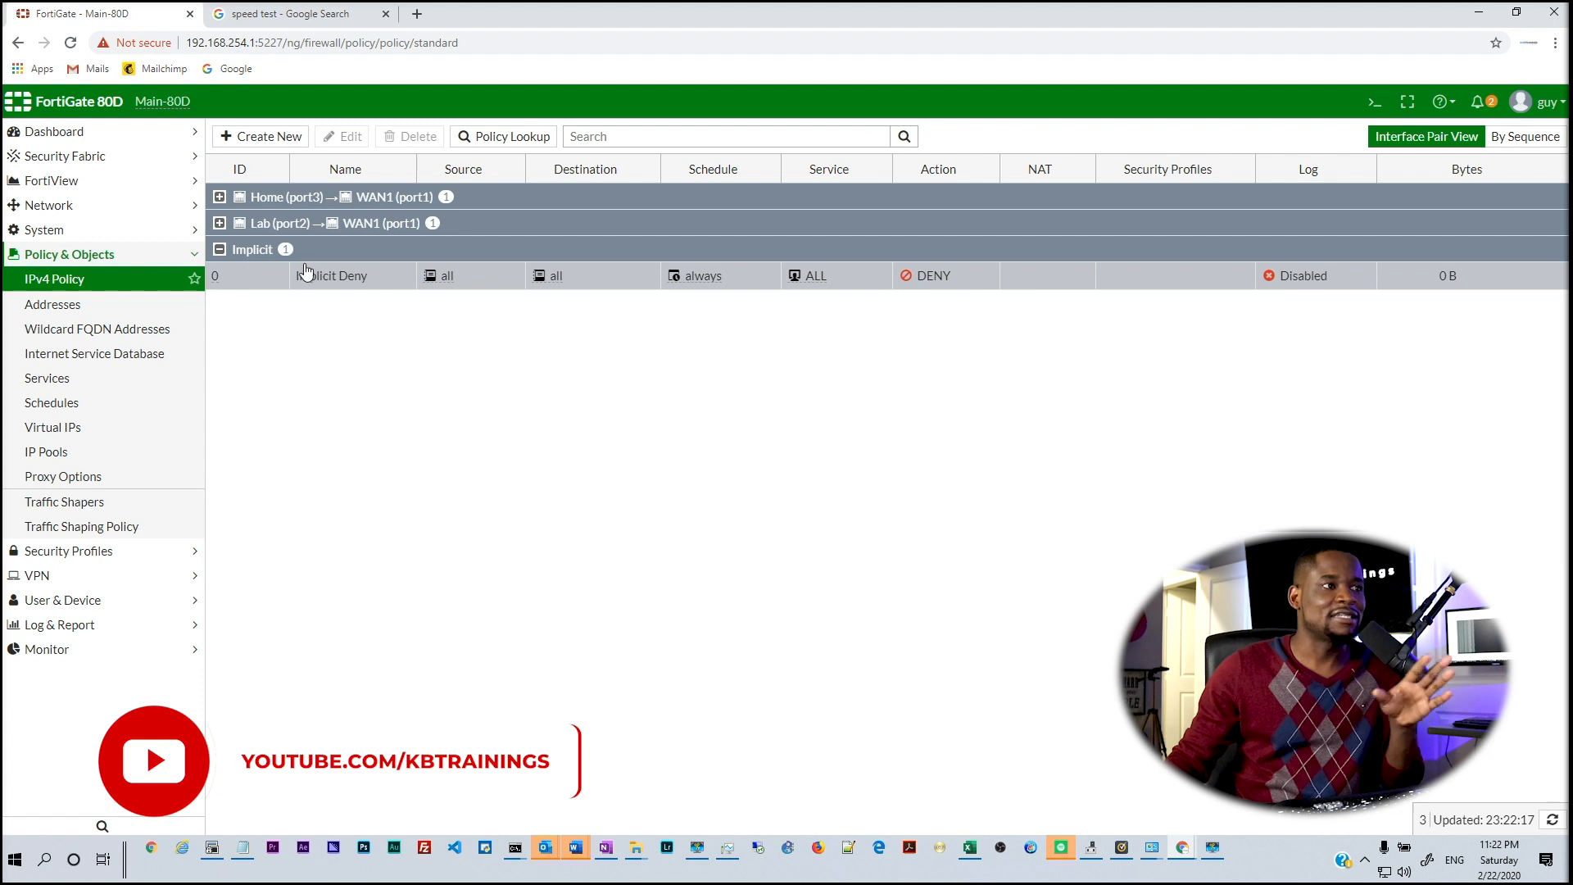
left_click(219, 249)
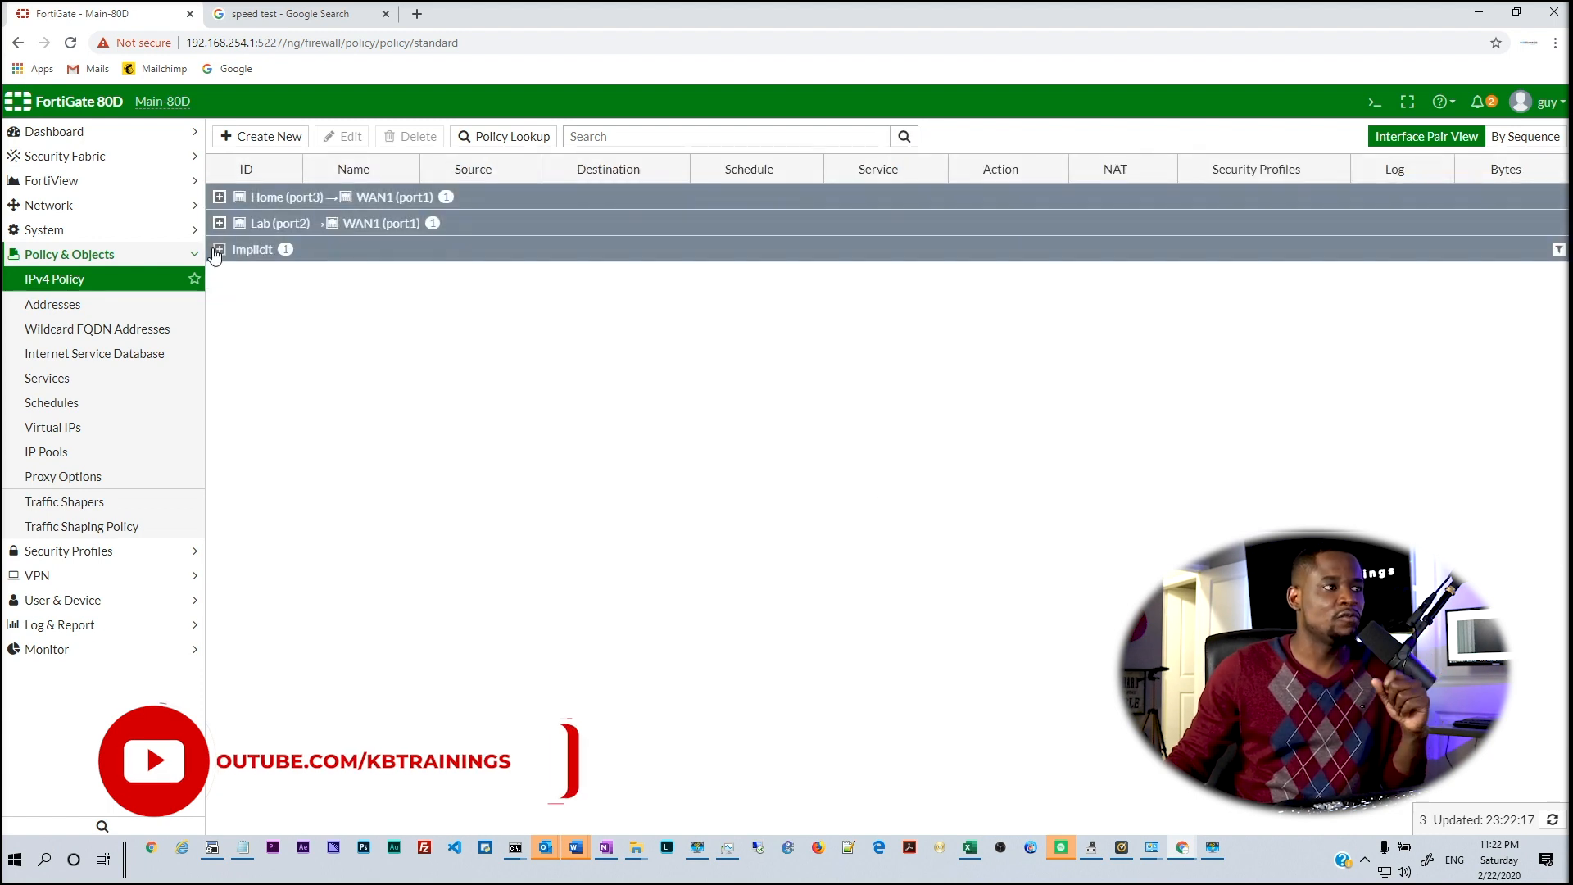
Browse Addresses, Wildcard FQDN, Virtual IPs and Proxy Options, ending on the Traffic Shapers list
left_click(78, 306)
left_click(99, 332)
left_click(79, 427)
left_click(77, 479)
left_click(83, 504)
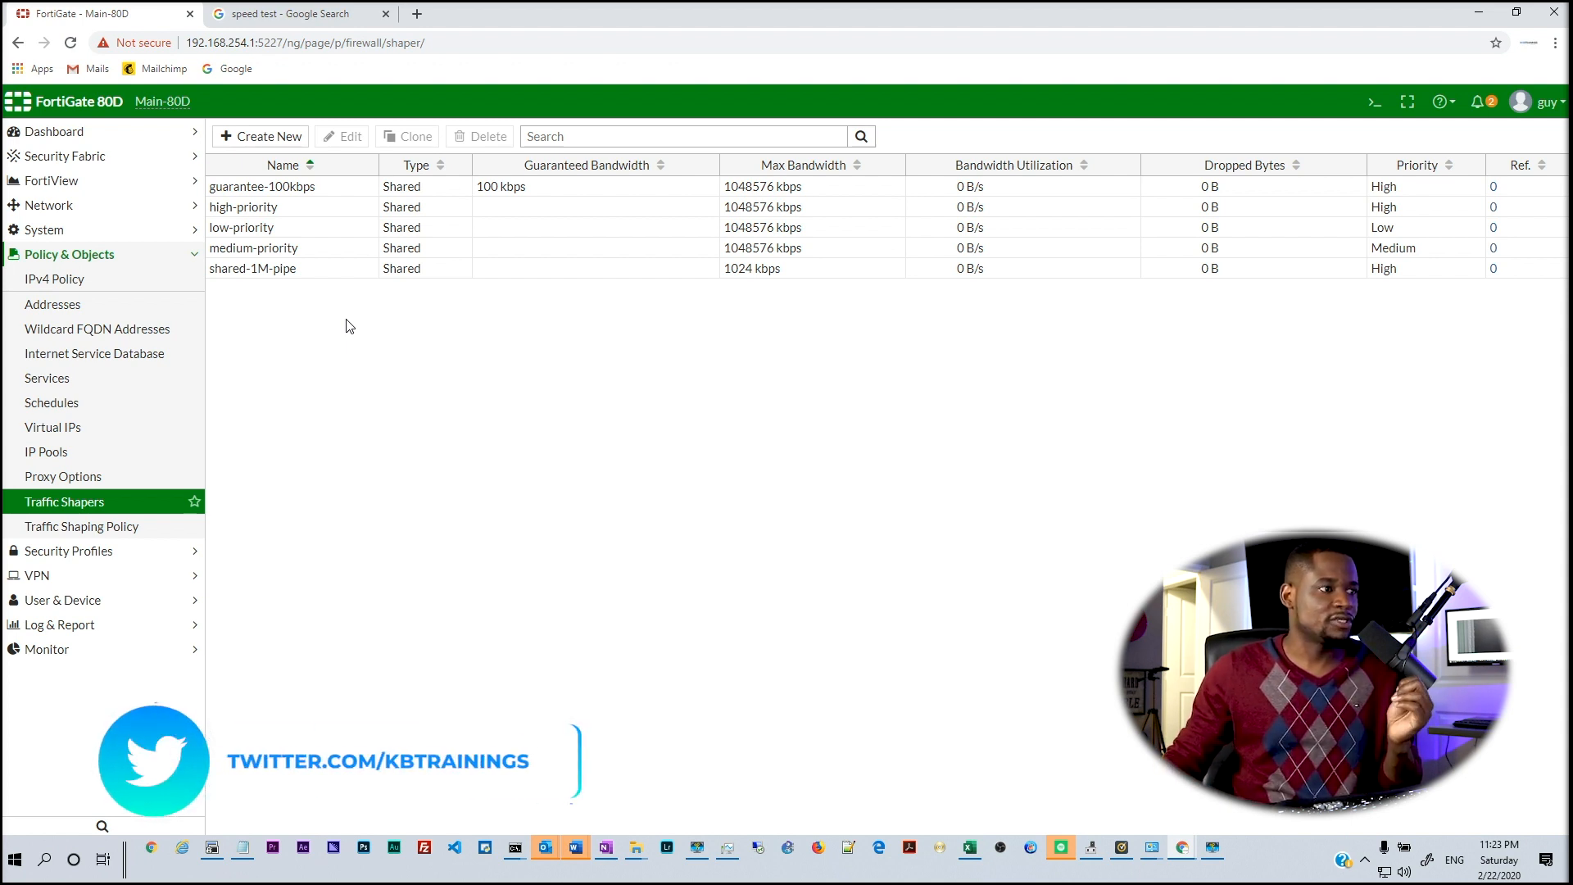
Browse the AntiVirus, Web Filter and Web Application Firewall security profiles
left_click(80, 553)
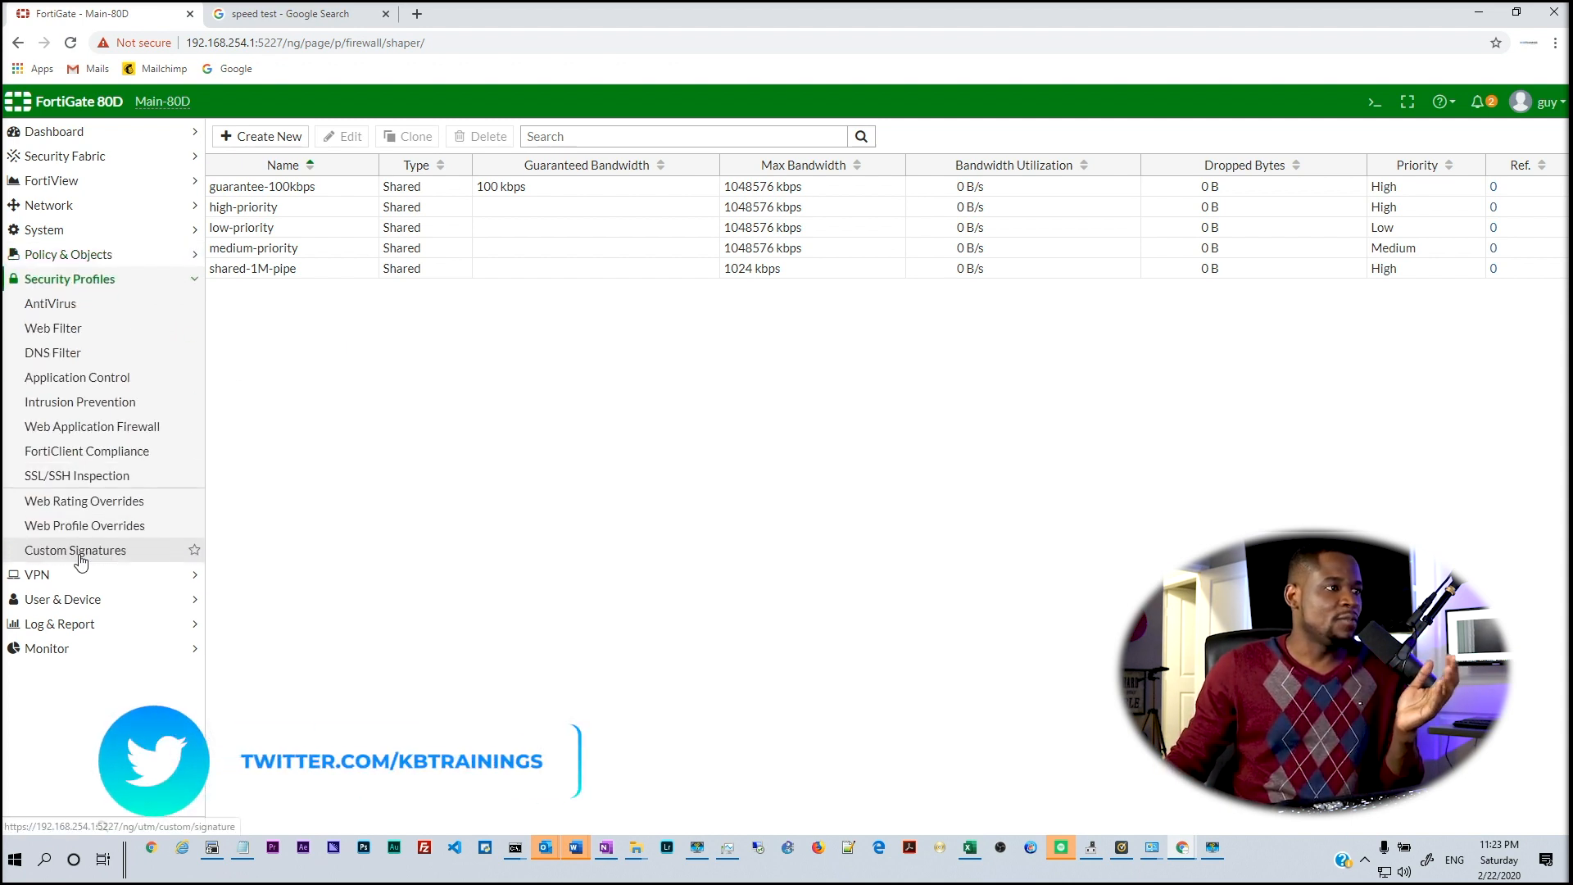
left_click(35, 307)
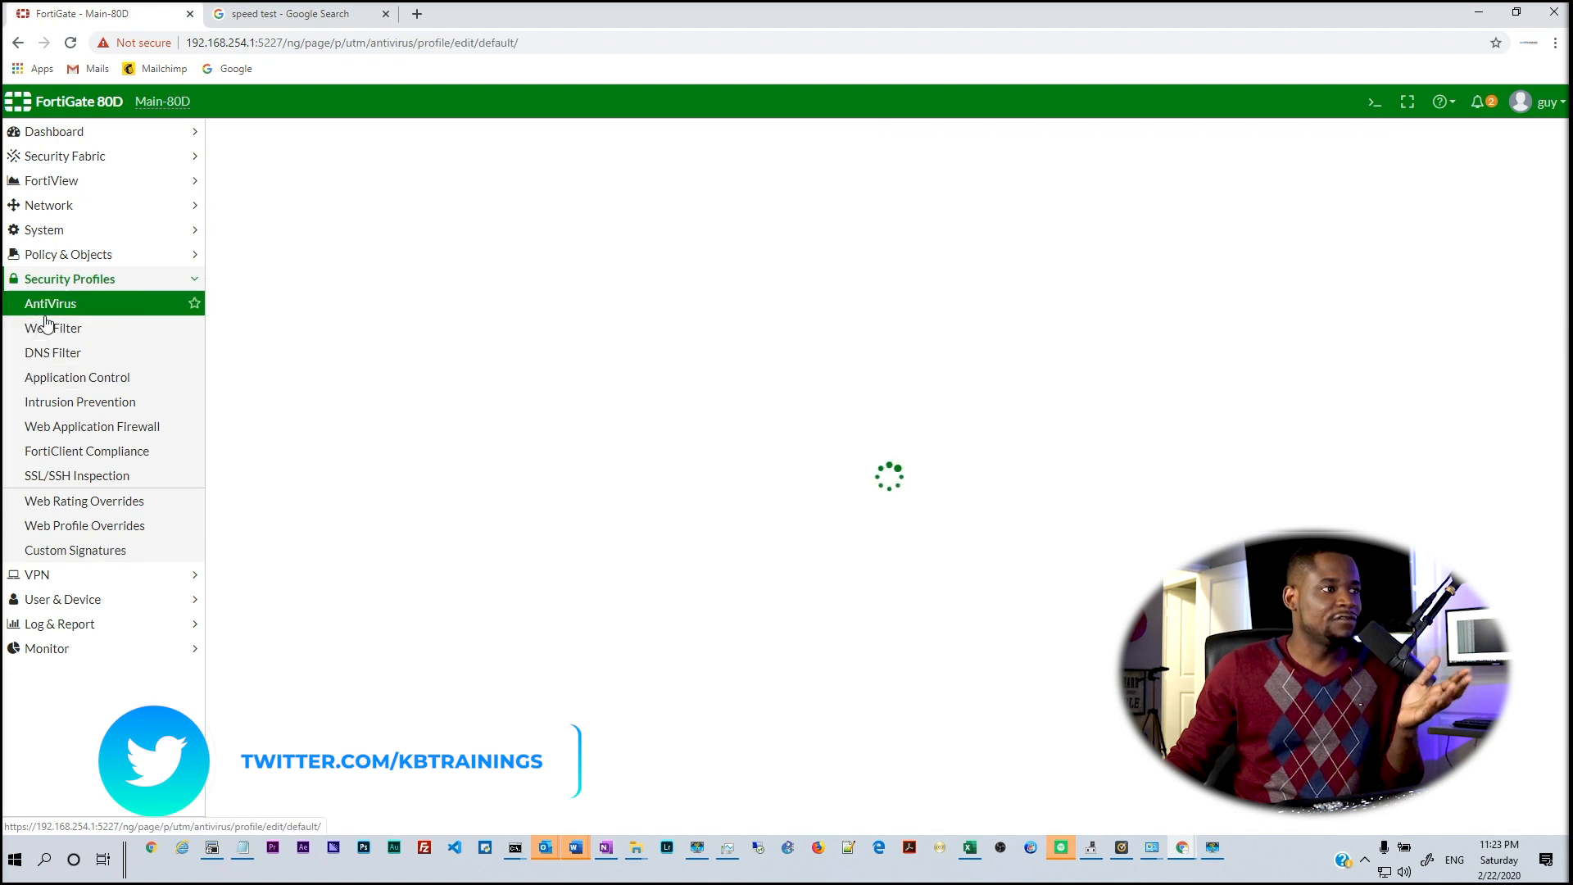
left_click(51, 330)
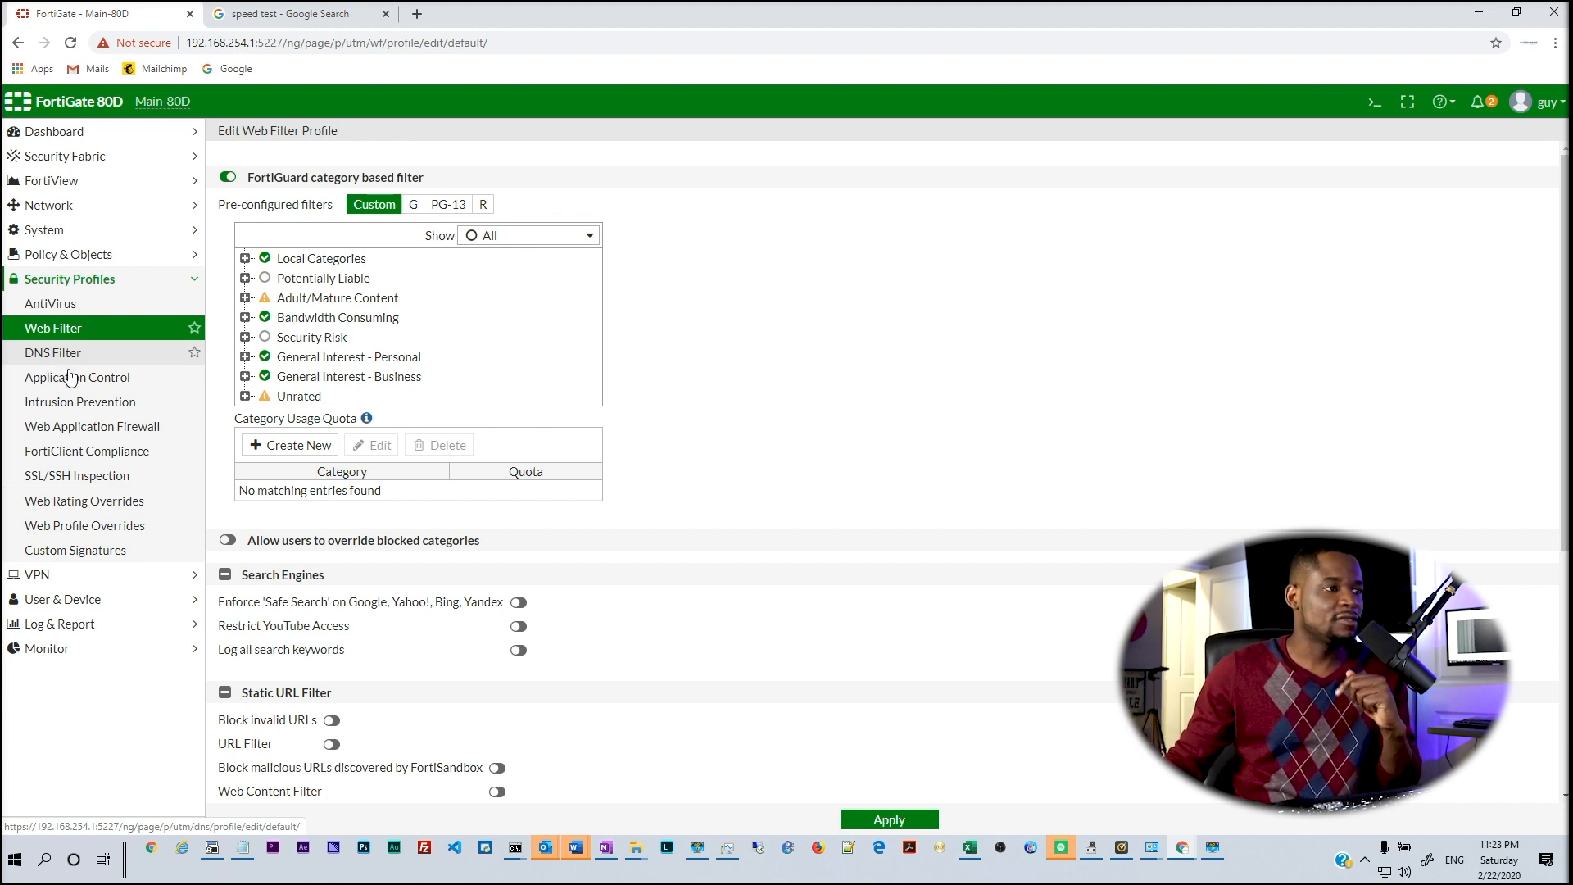
left_click(85, 432)
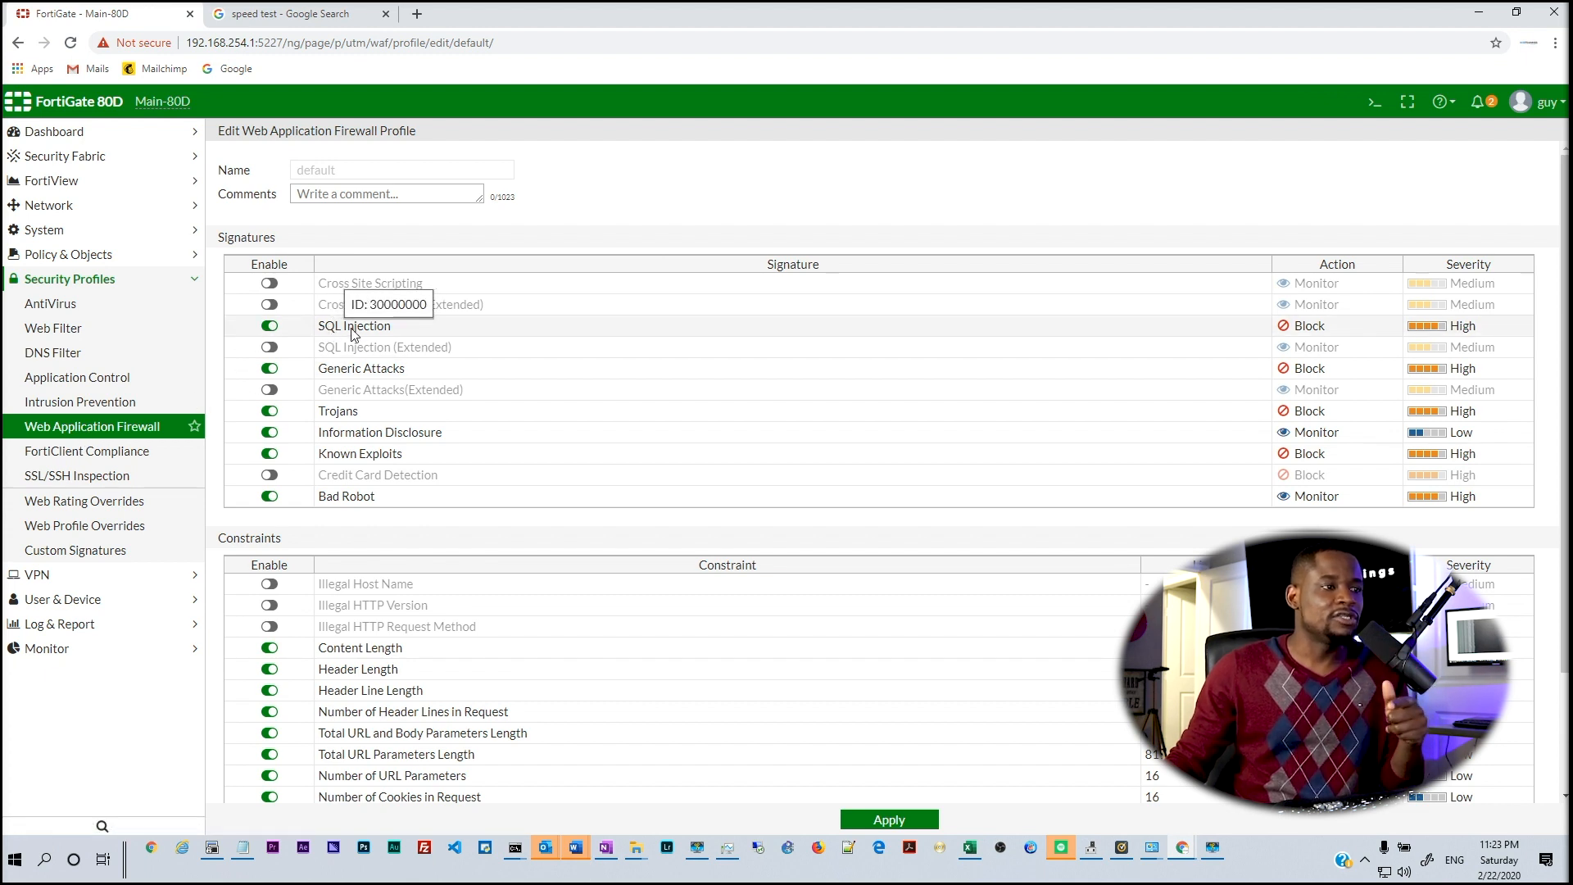
scroll(344, 490, "down", 3)
scroll(345, 490, "up", 3)
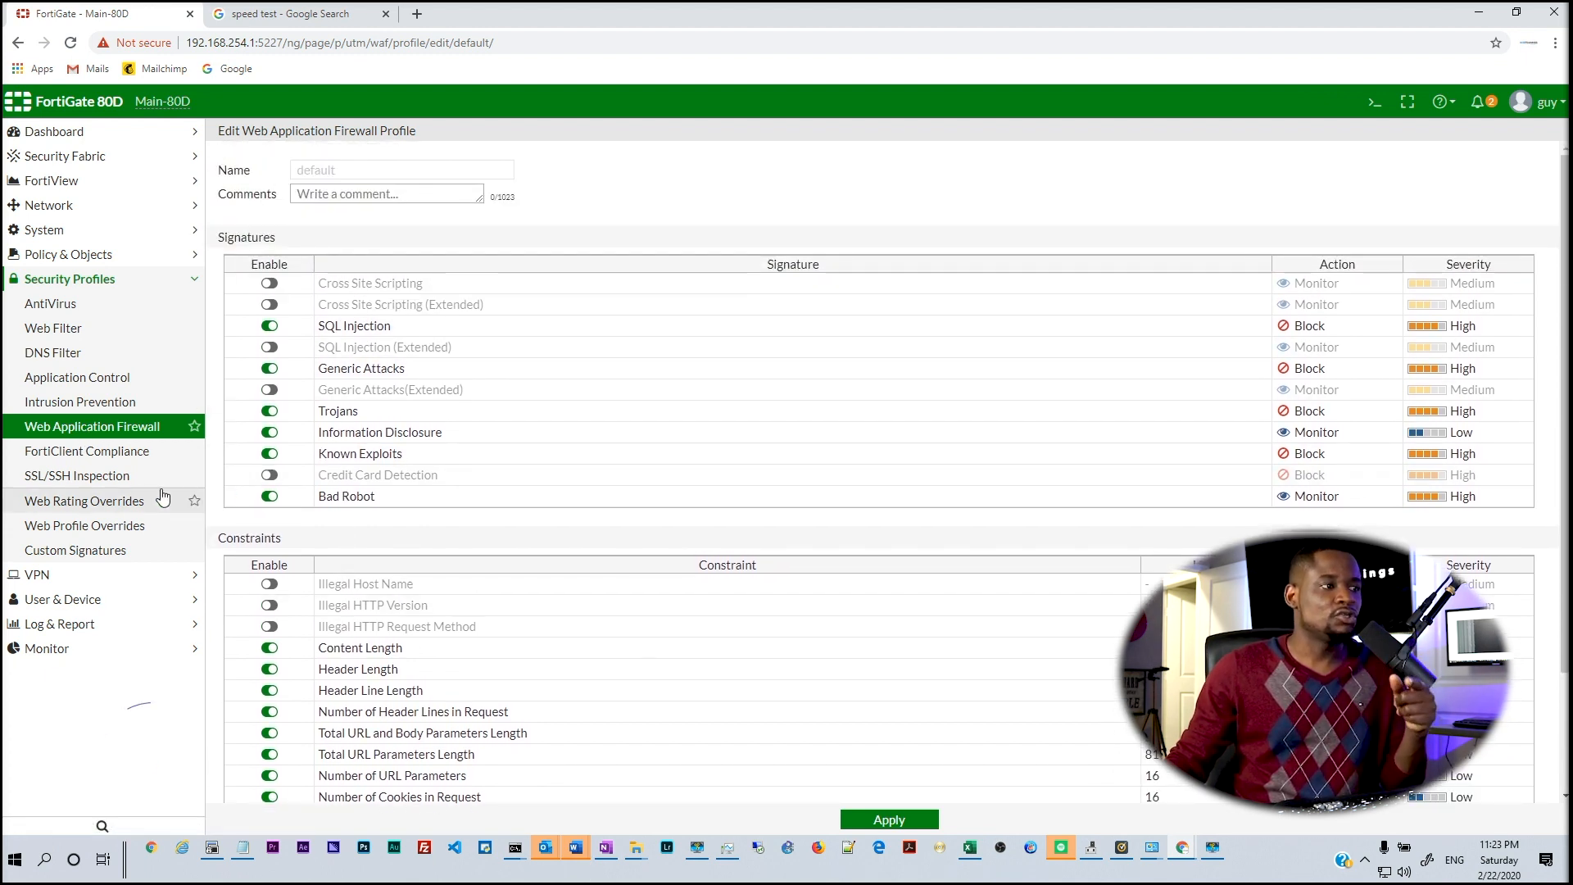
Check the FortiClient Compliance and SSL/SSH Inspection profiles, then the empty IPsec Tunnels list
left_click(121, 463)
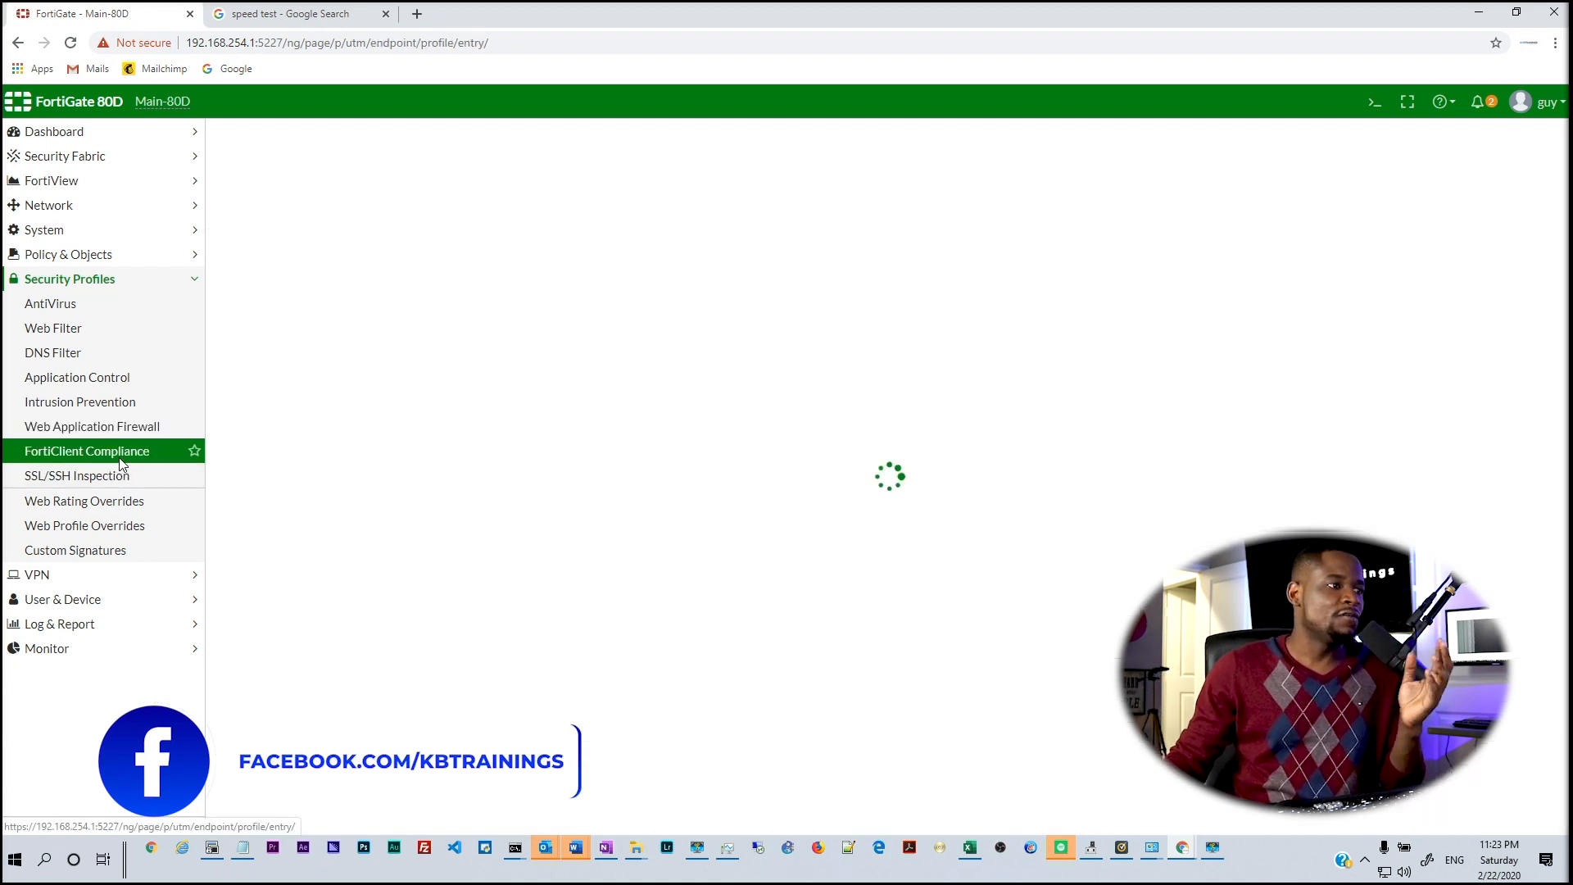
left_click(121, 483)
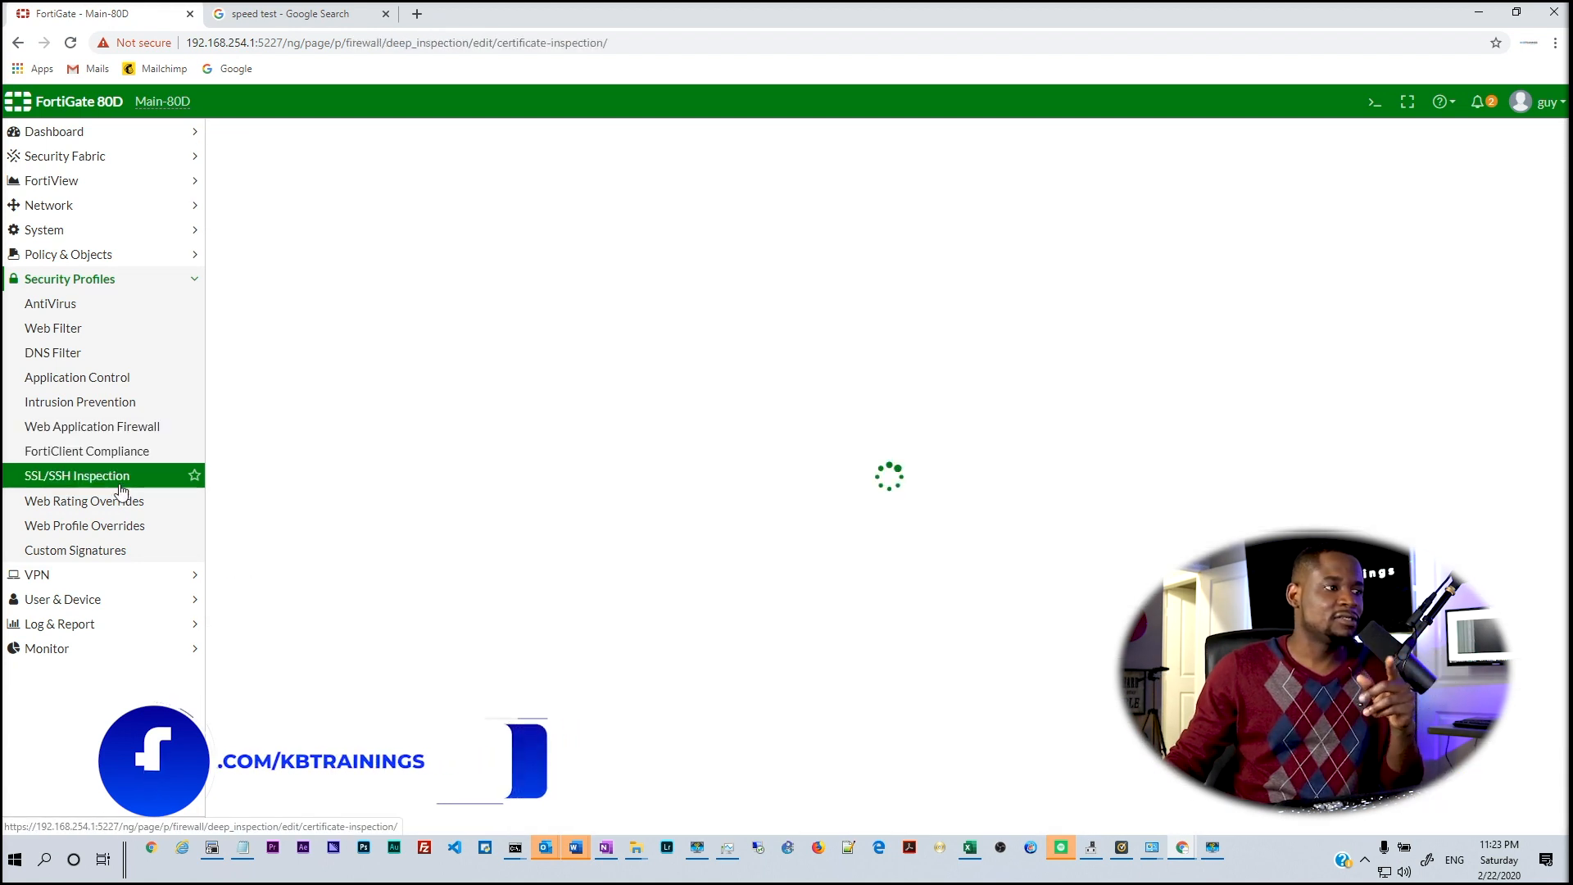
left_click(41, 575)
left_click(78, 359)
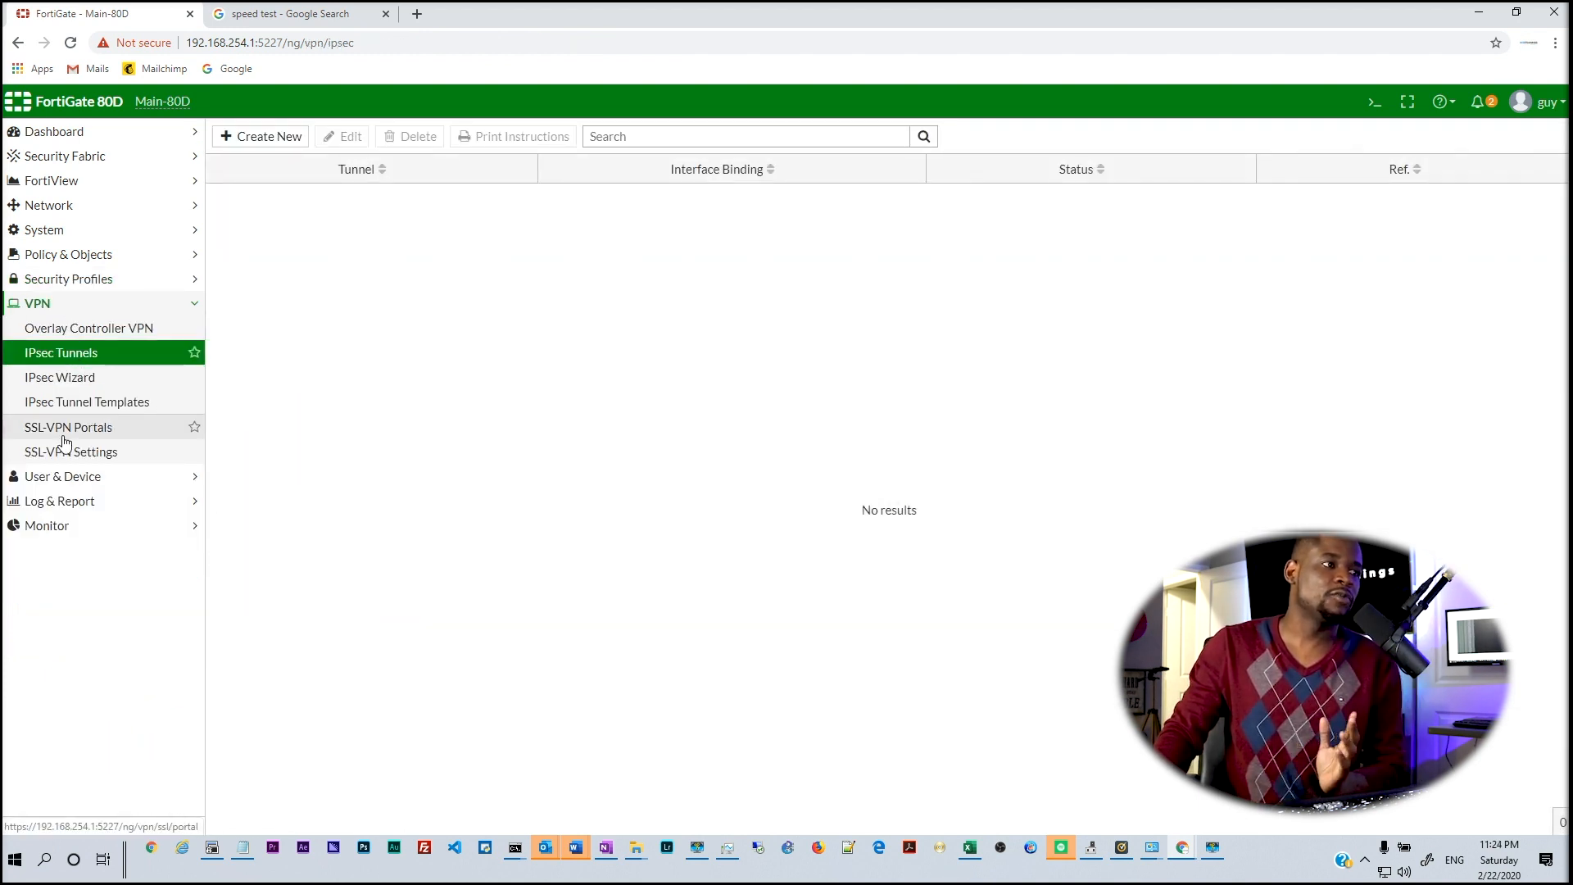
Expand User & Device, Log & Report and Monitor, then view the Routing, DHCP and IPsec monitors
left_click(61, 478)
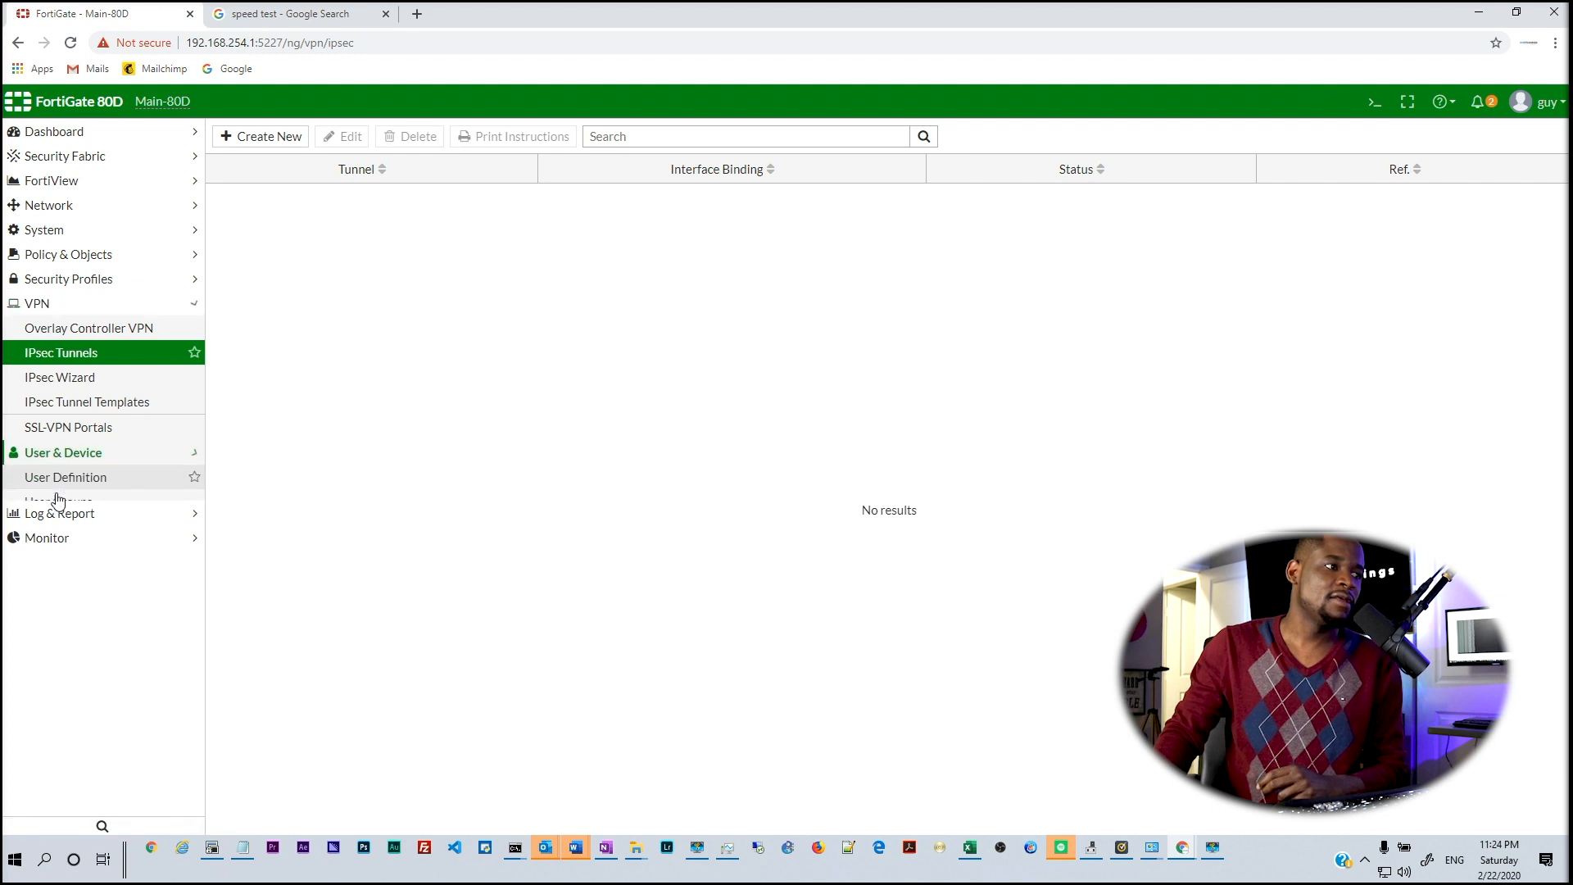
left_click(65, 578)
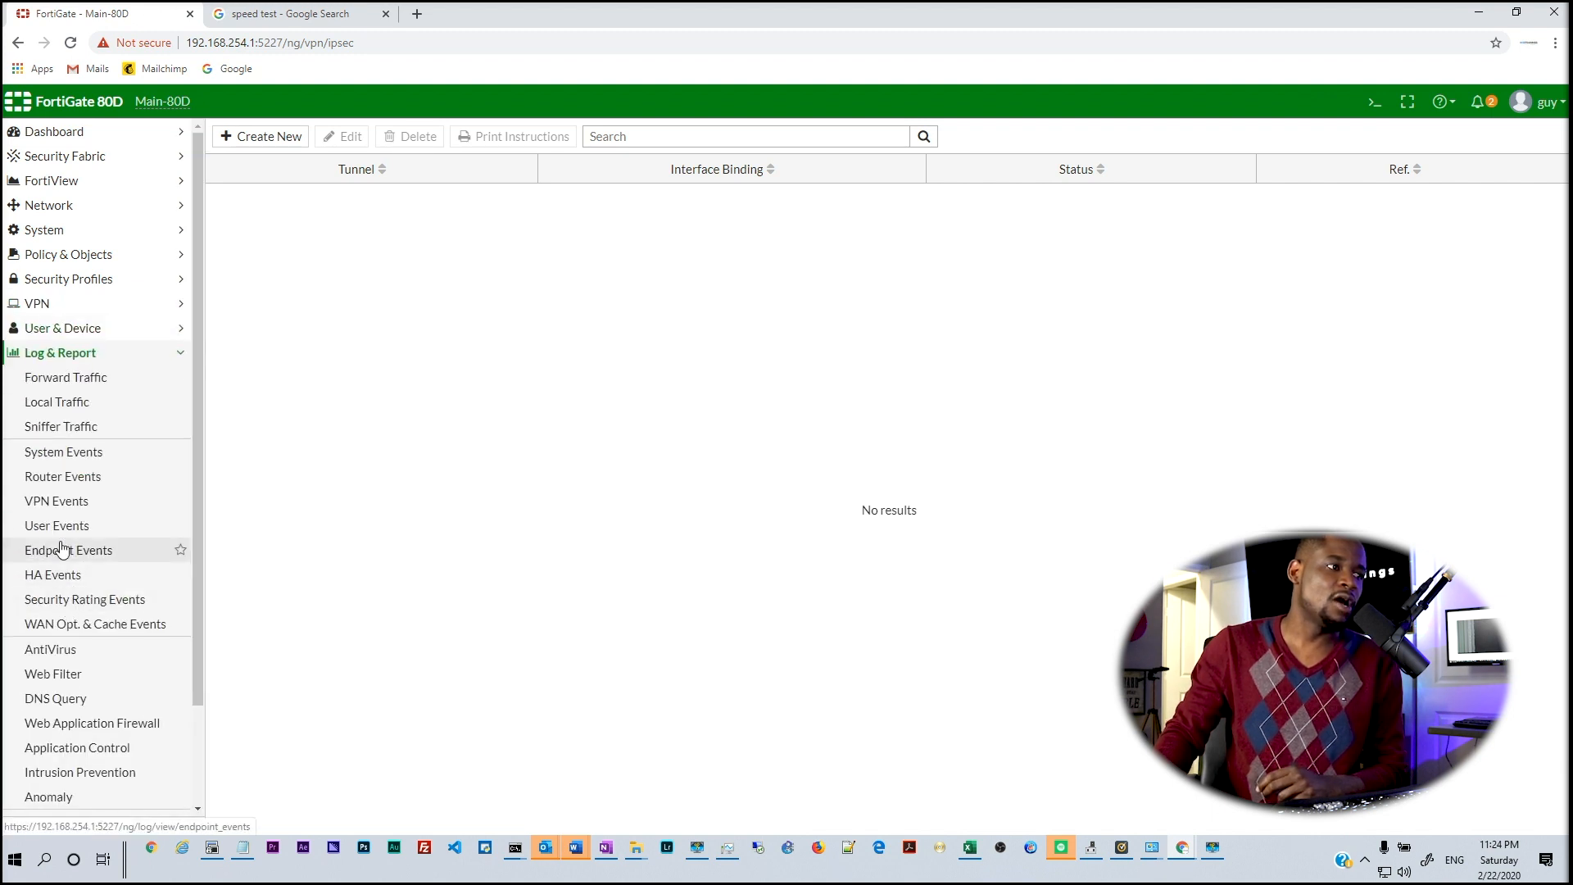
scroll(59, 557, "down", 2)
left_click(27, 805)
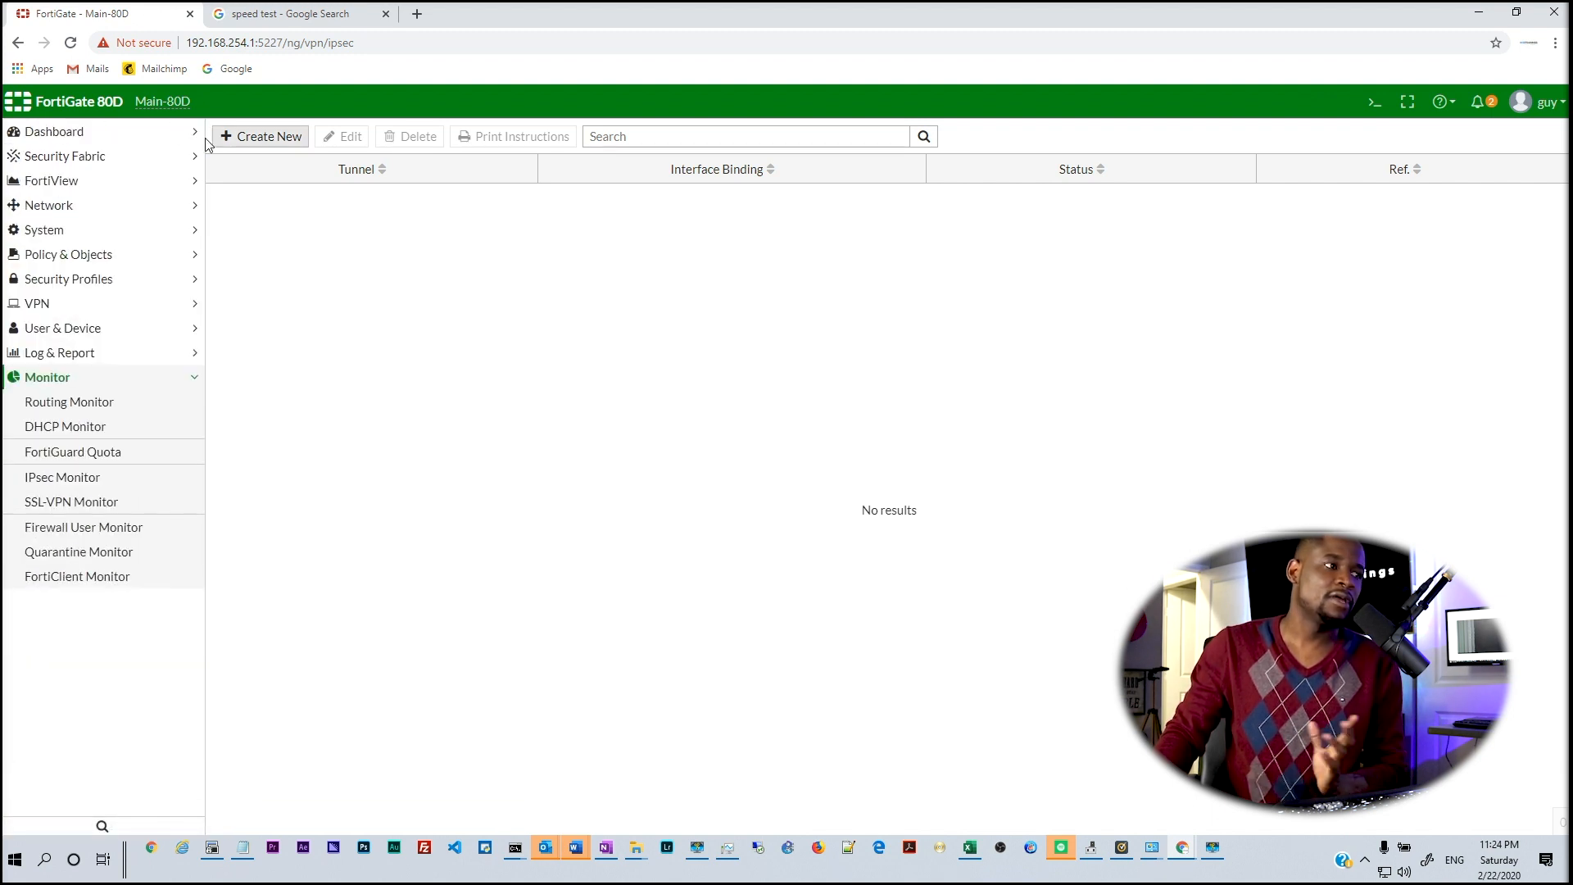
left_click(69, 409)
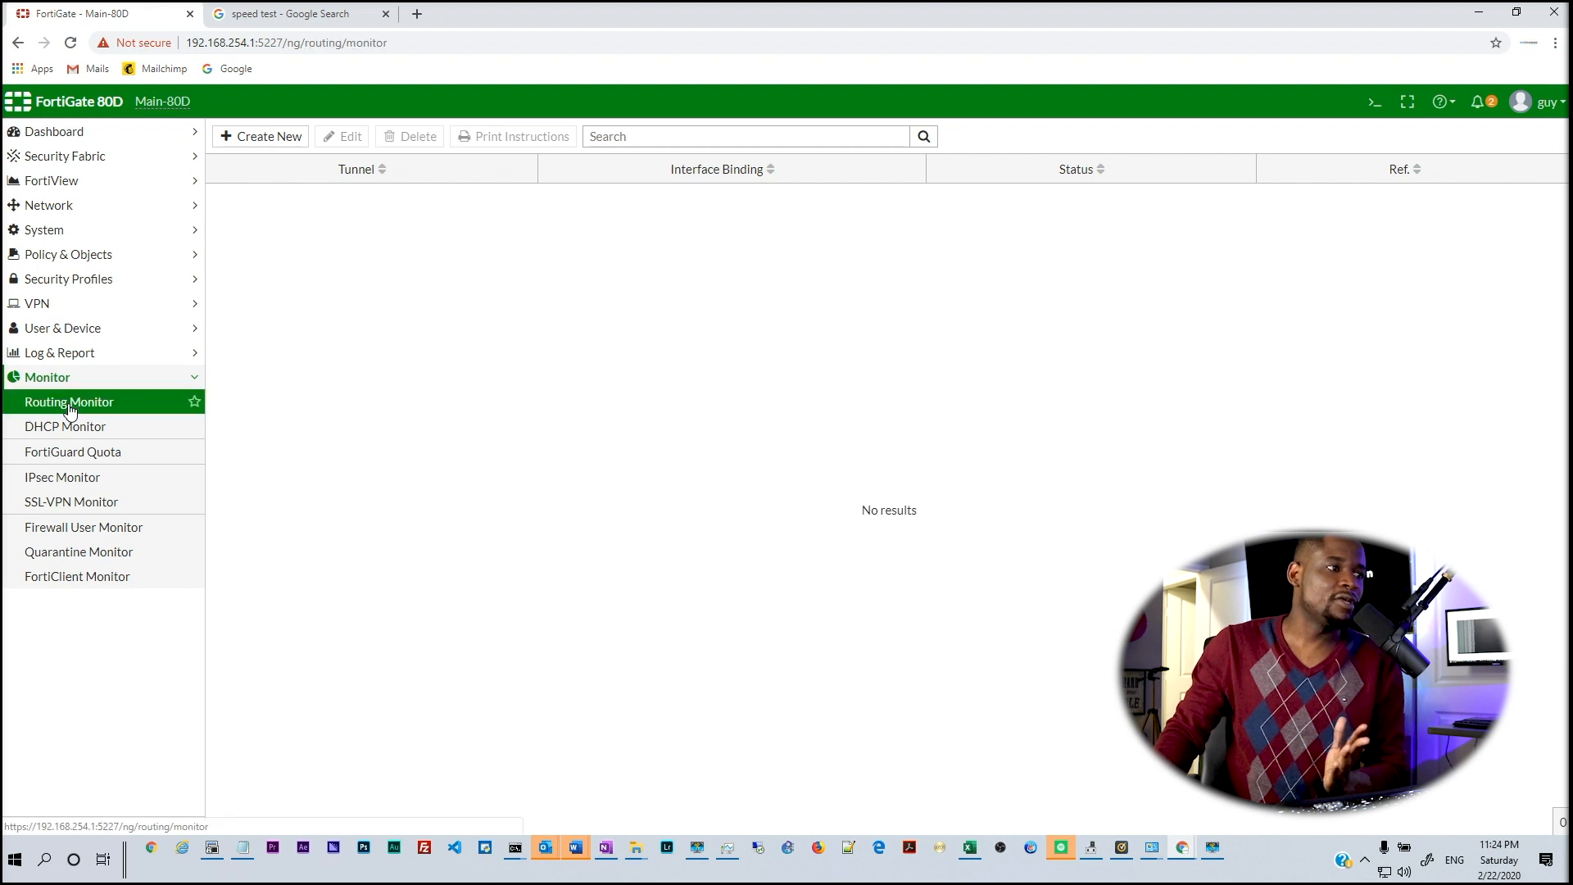
left_click(71, 426)
left_click(79, 483)
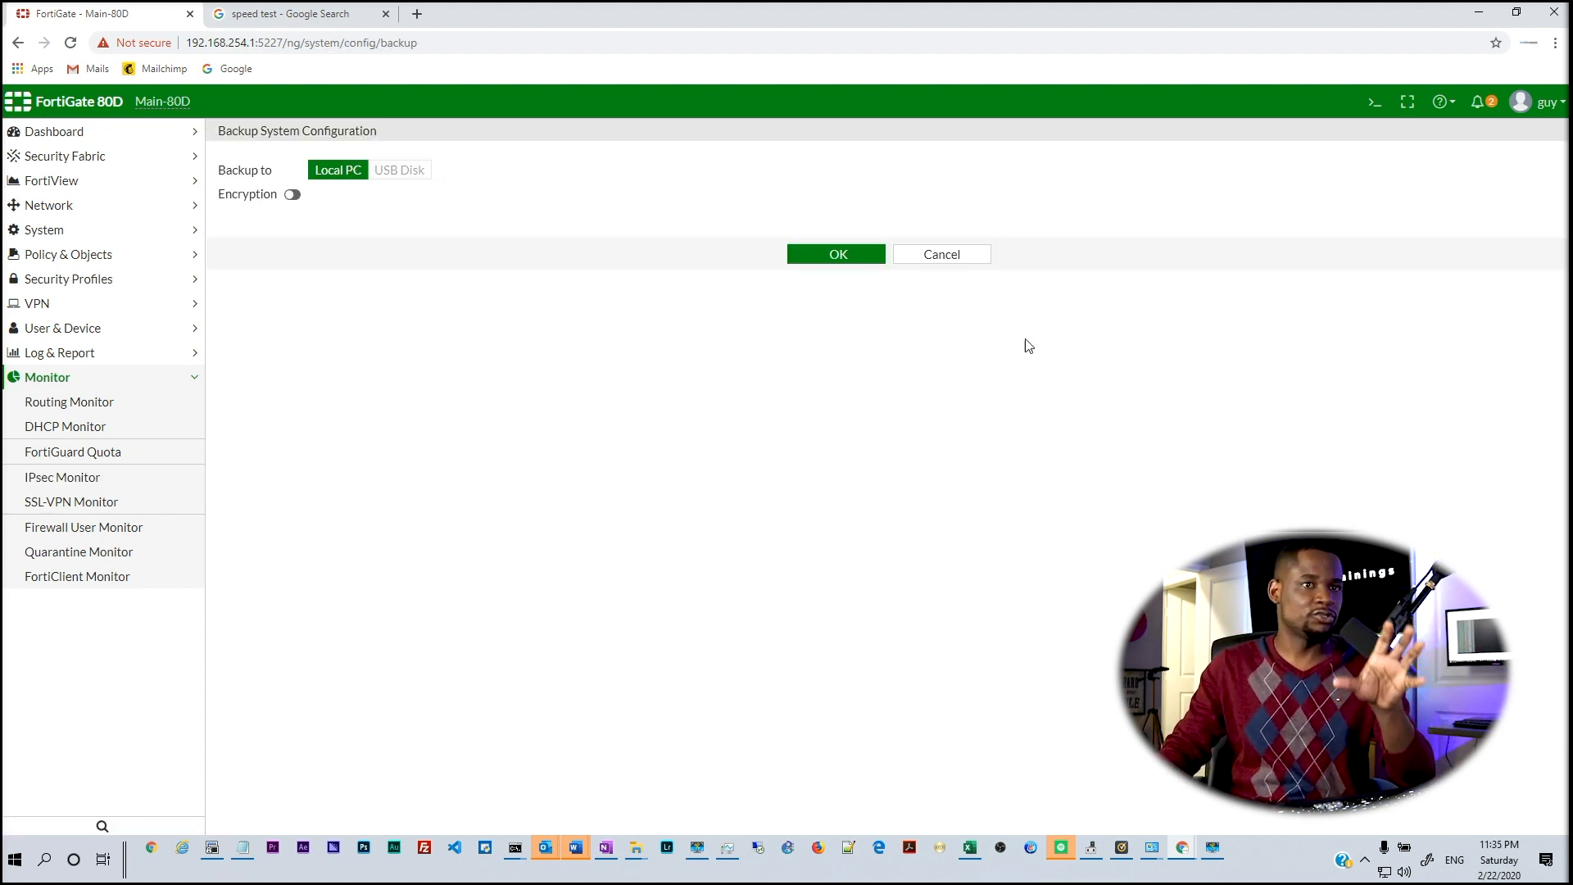
Back up the configuration from Configuration > Backup to Local PC, encryption left off
left_click(1551, 100)
mouse_move(1490, 188)
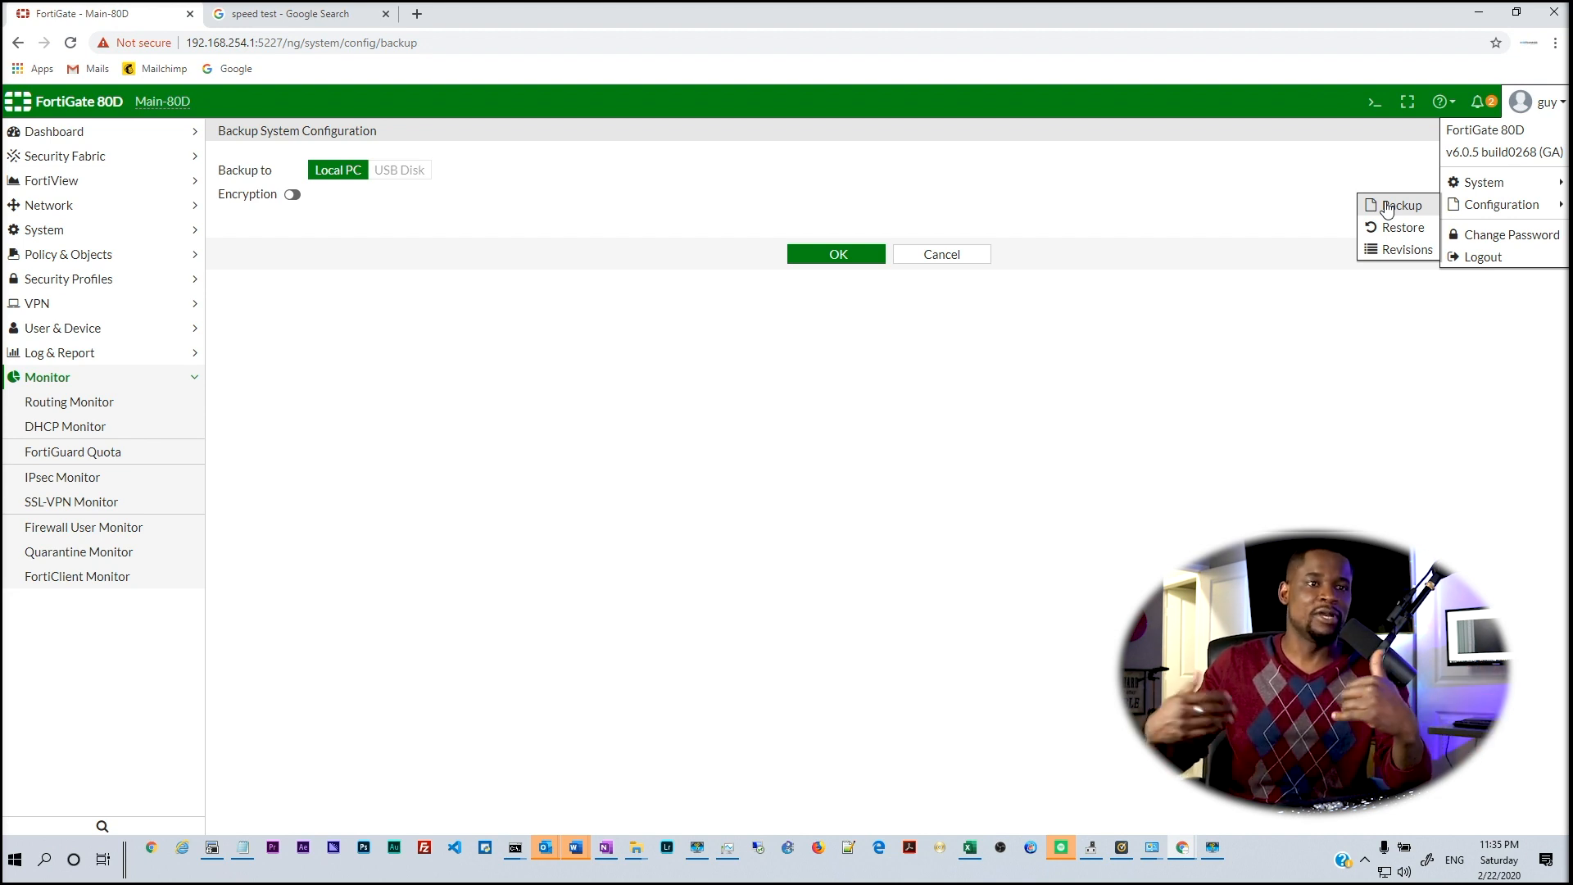
left_click(1388, 207)
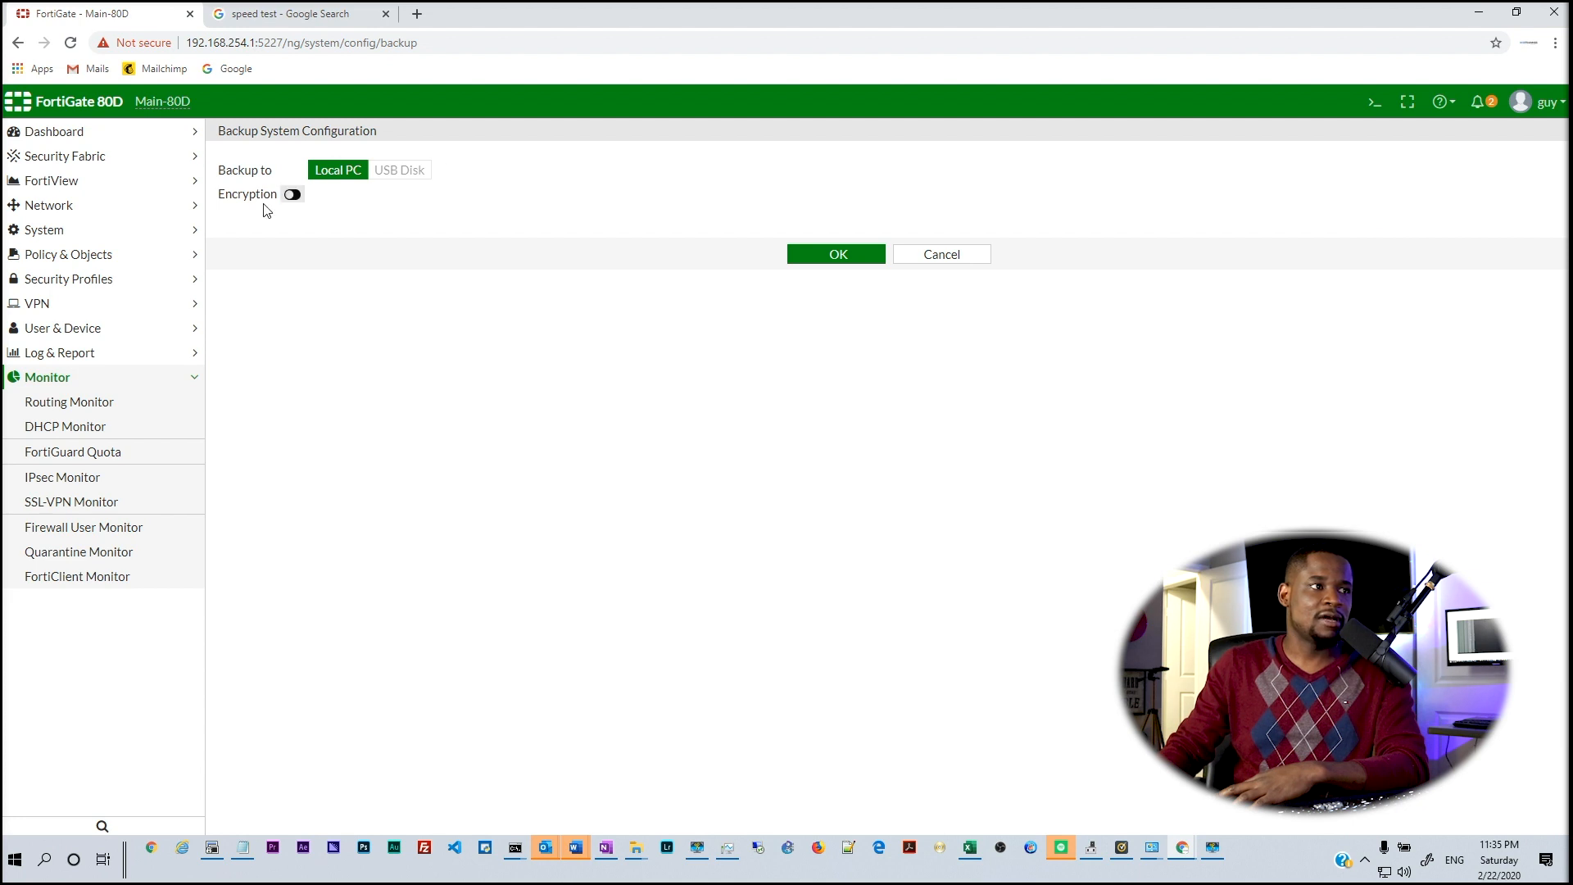
left_click(838, 254)
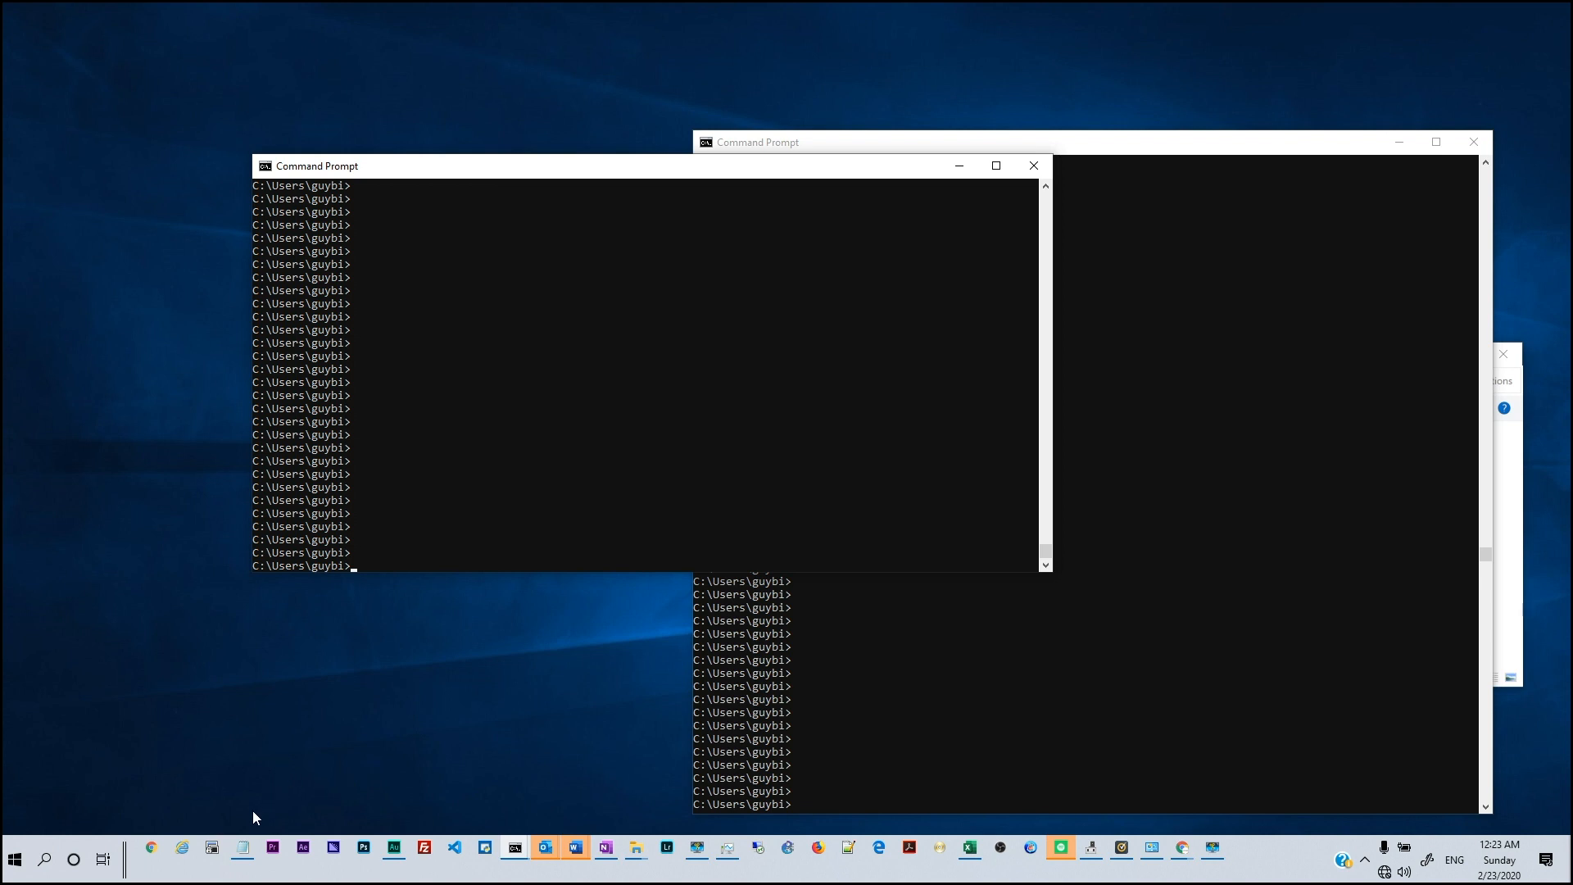
Launch SecureCRT from the taskbar
mouse_move(243, 856)
left_click(211, 856)
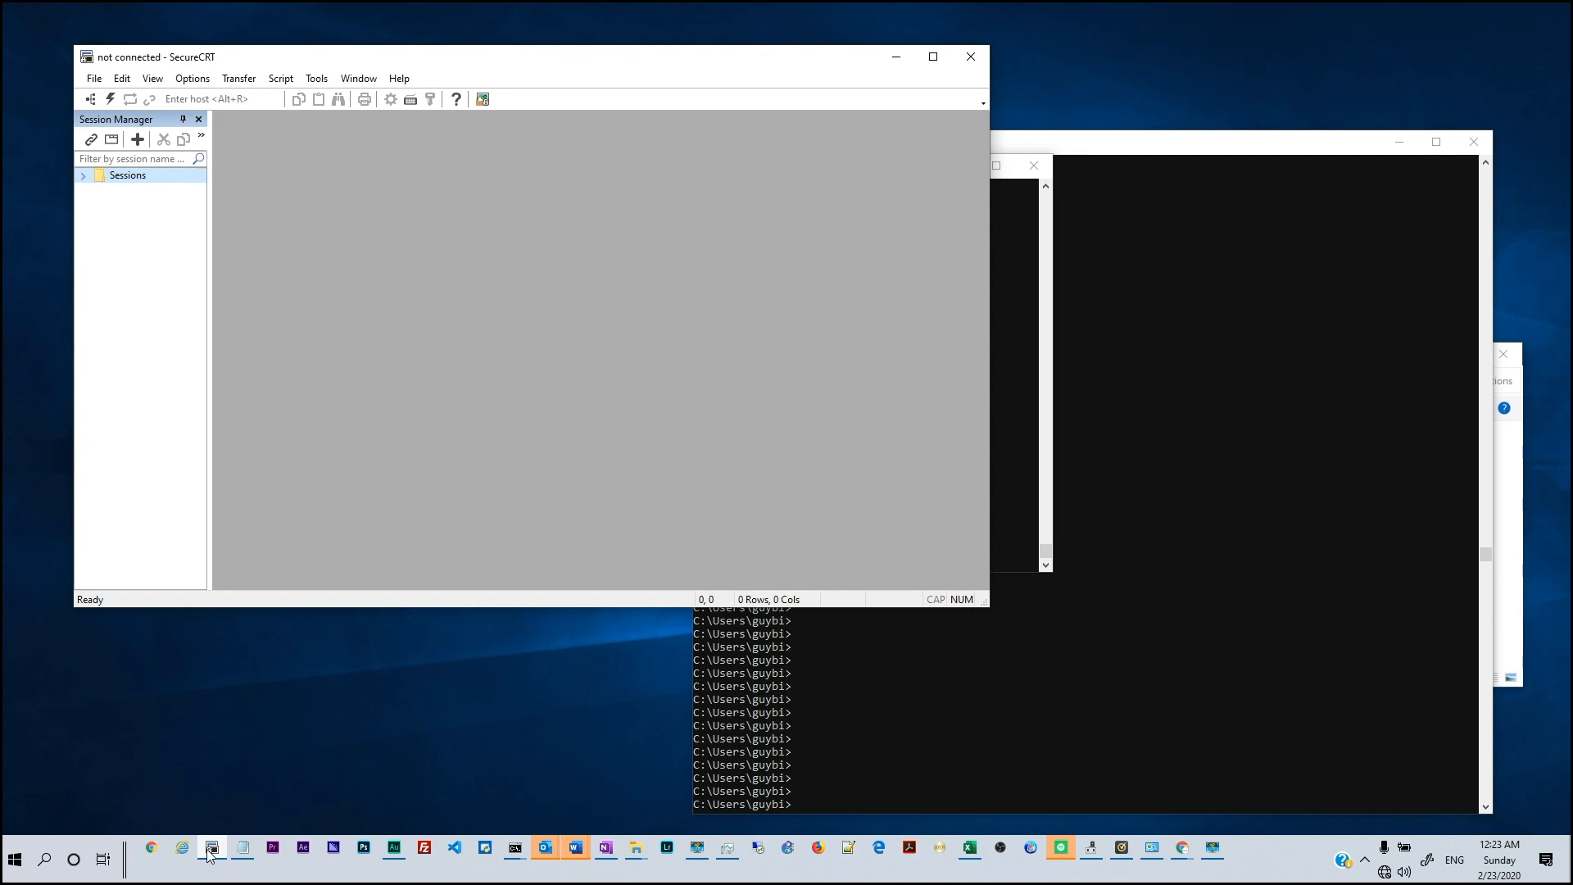
Set Quick Connect to Serial protocol on the COM3 USB Serial Port, briefly checking Network Connections
left_click(110, 100)
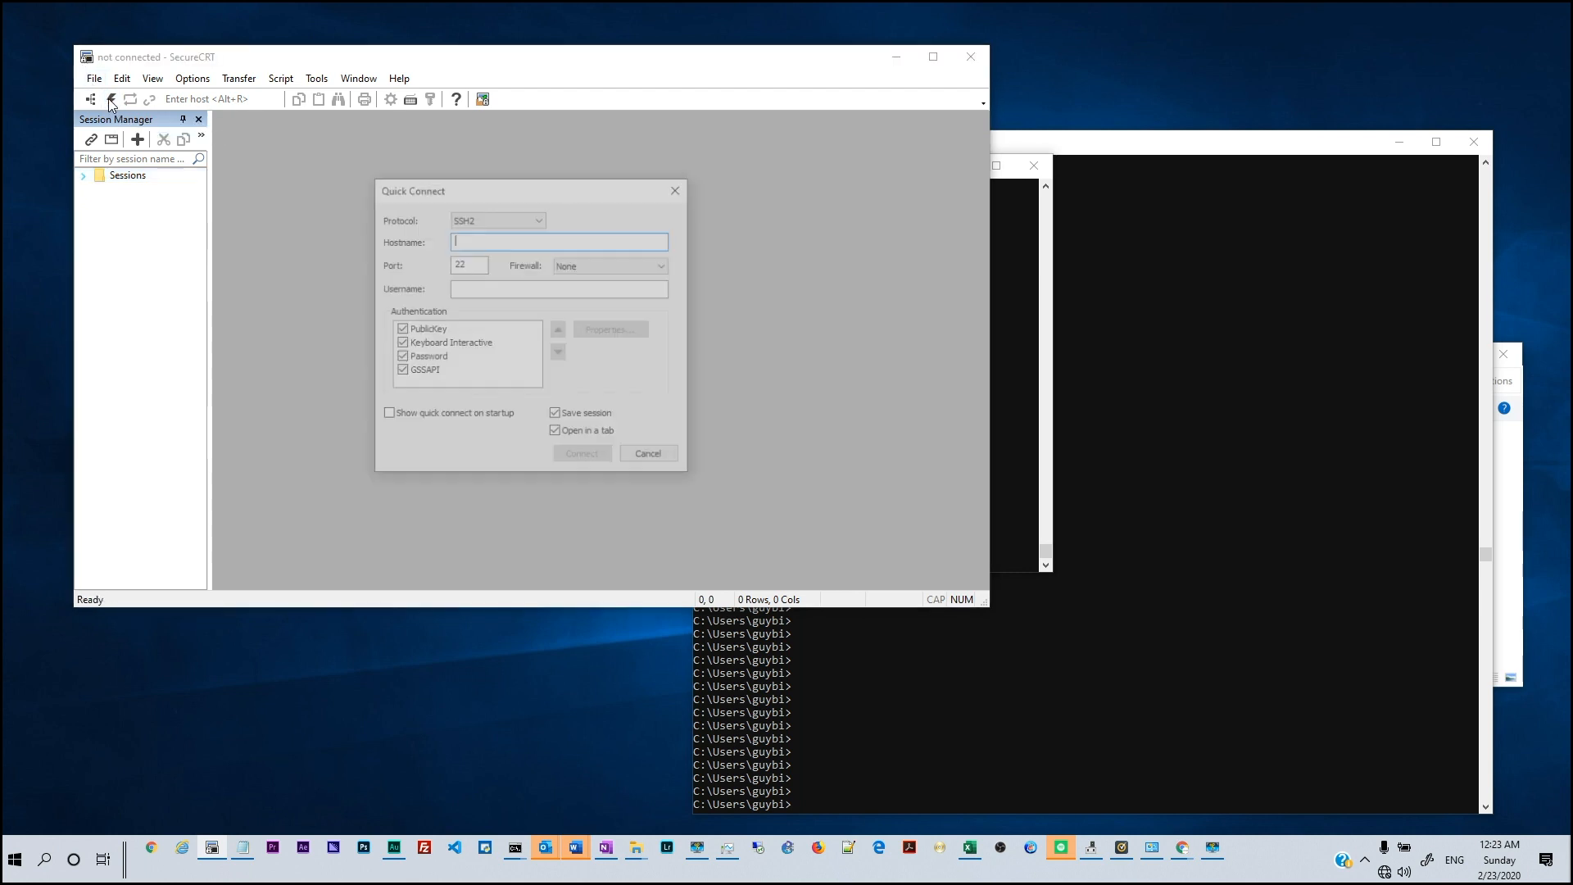
left_click(489, 221)
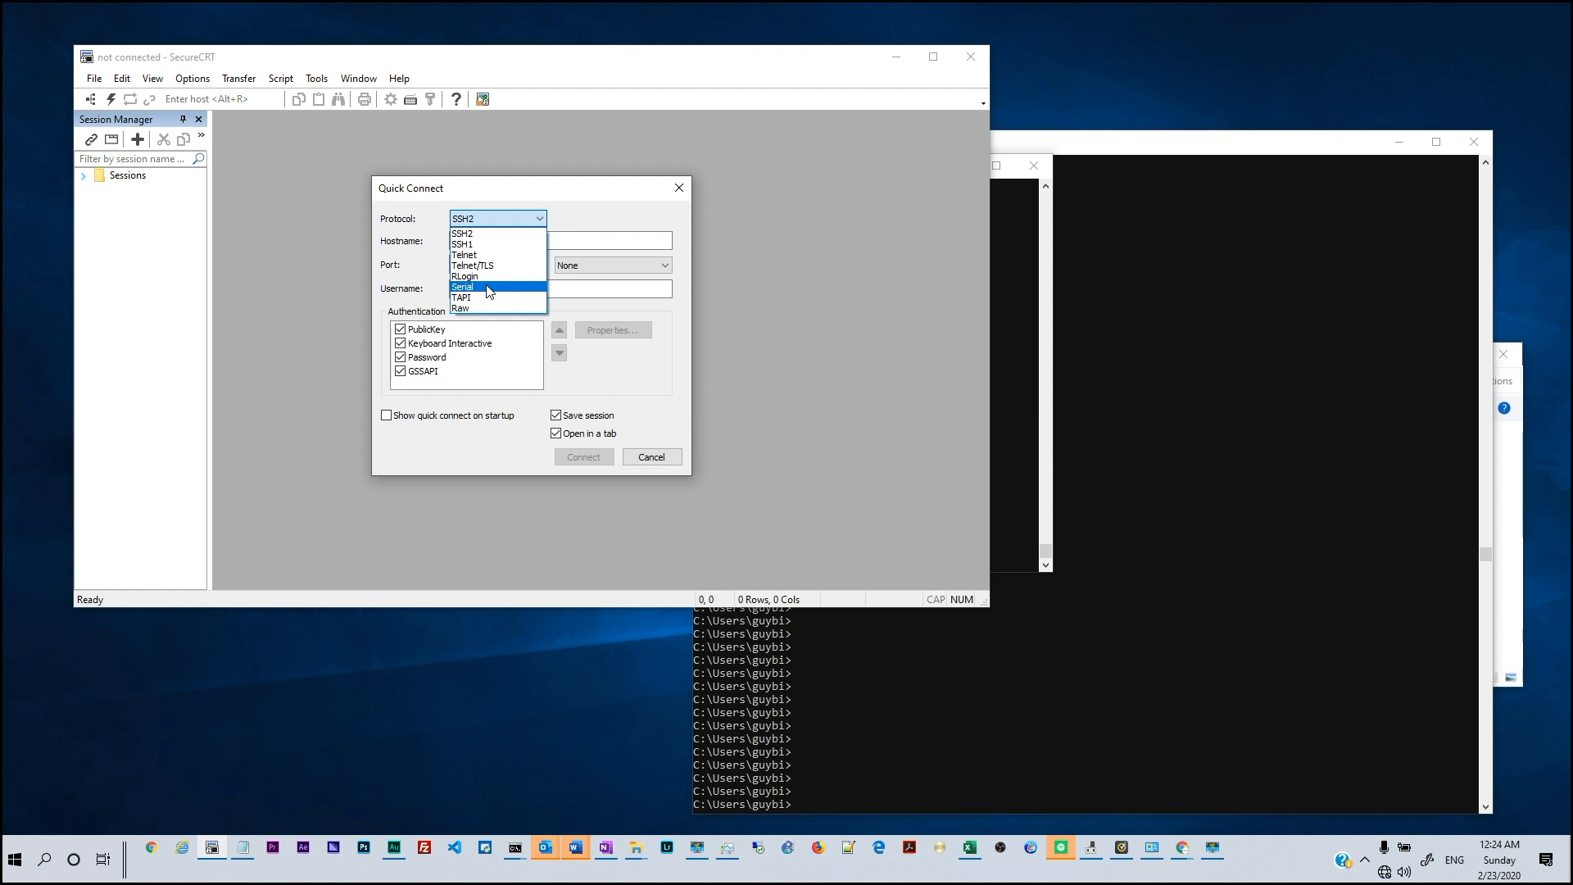
left_click(490, 287)
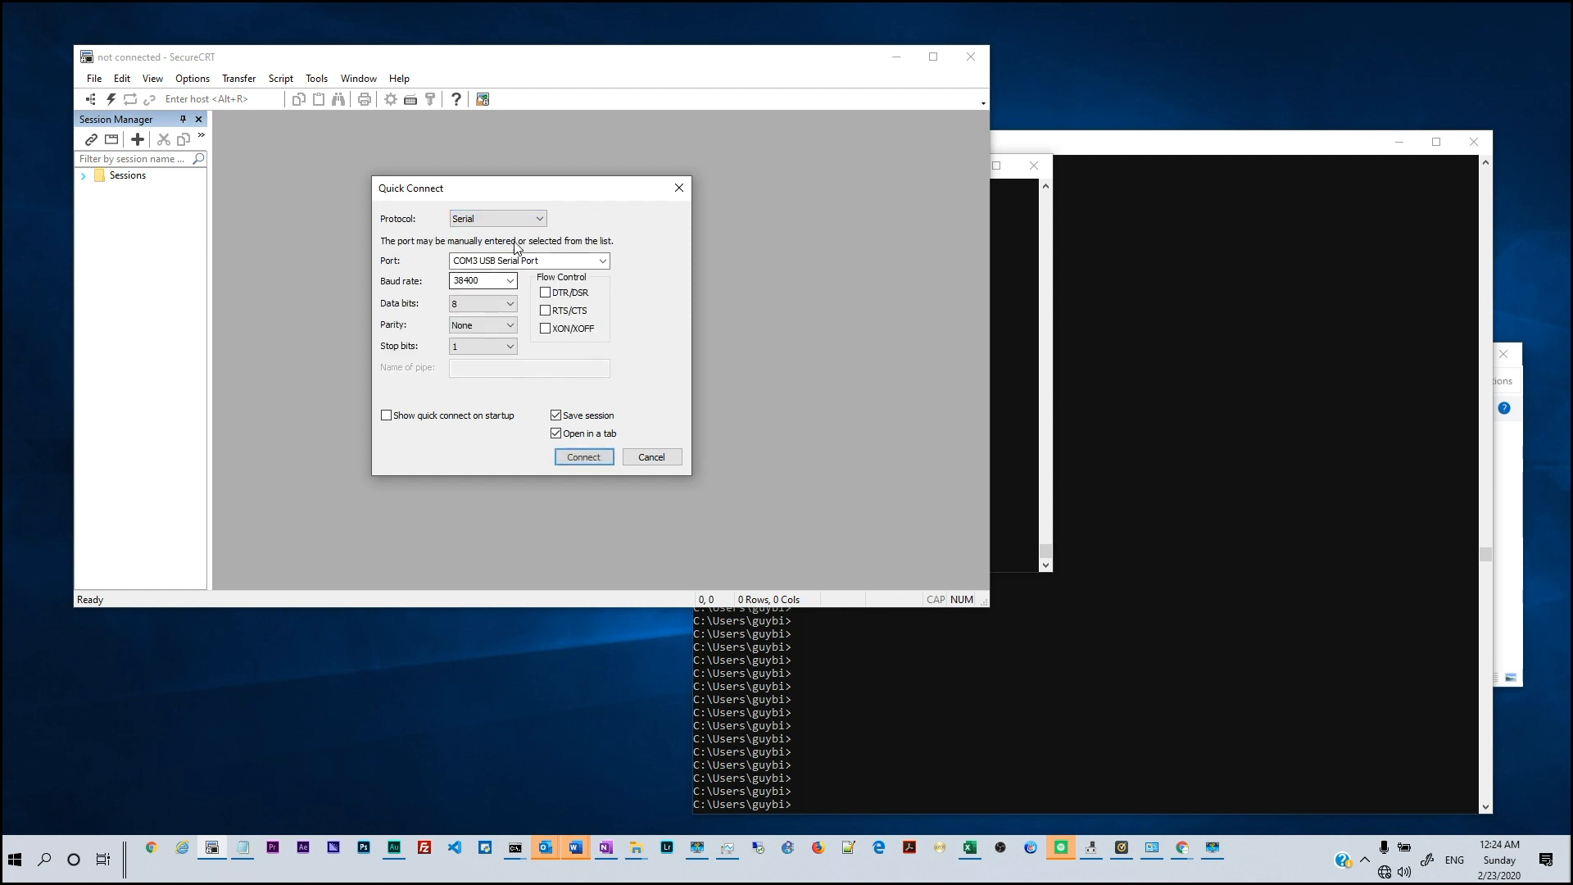
left_click(606, 261)
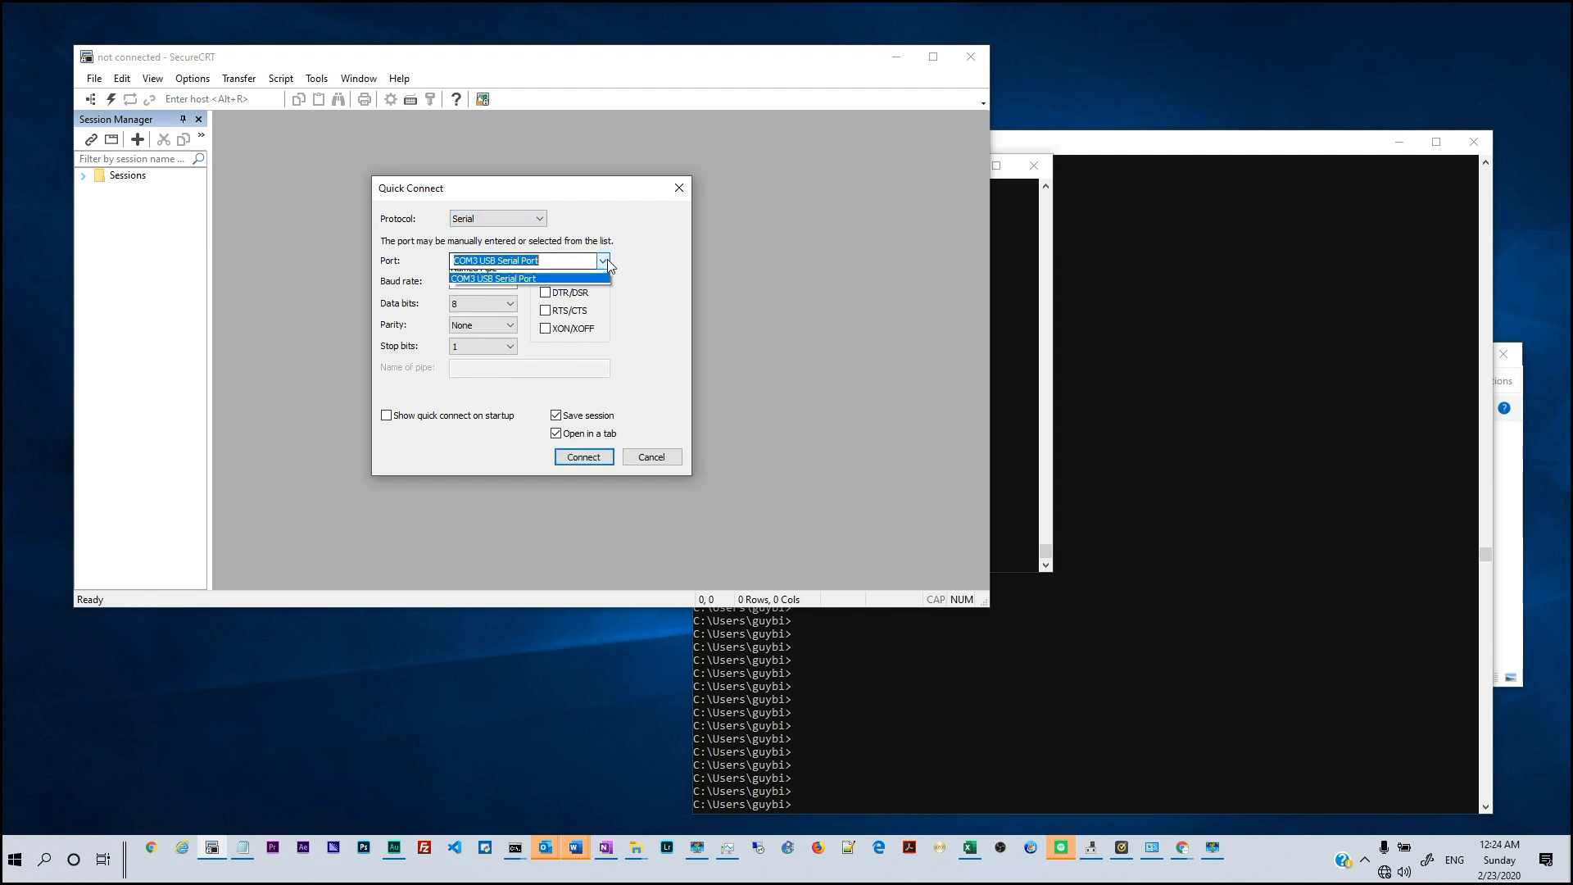
left_click(510, 287)
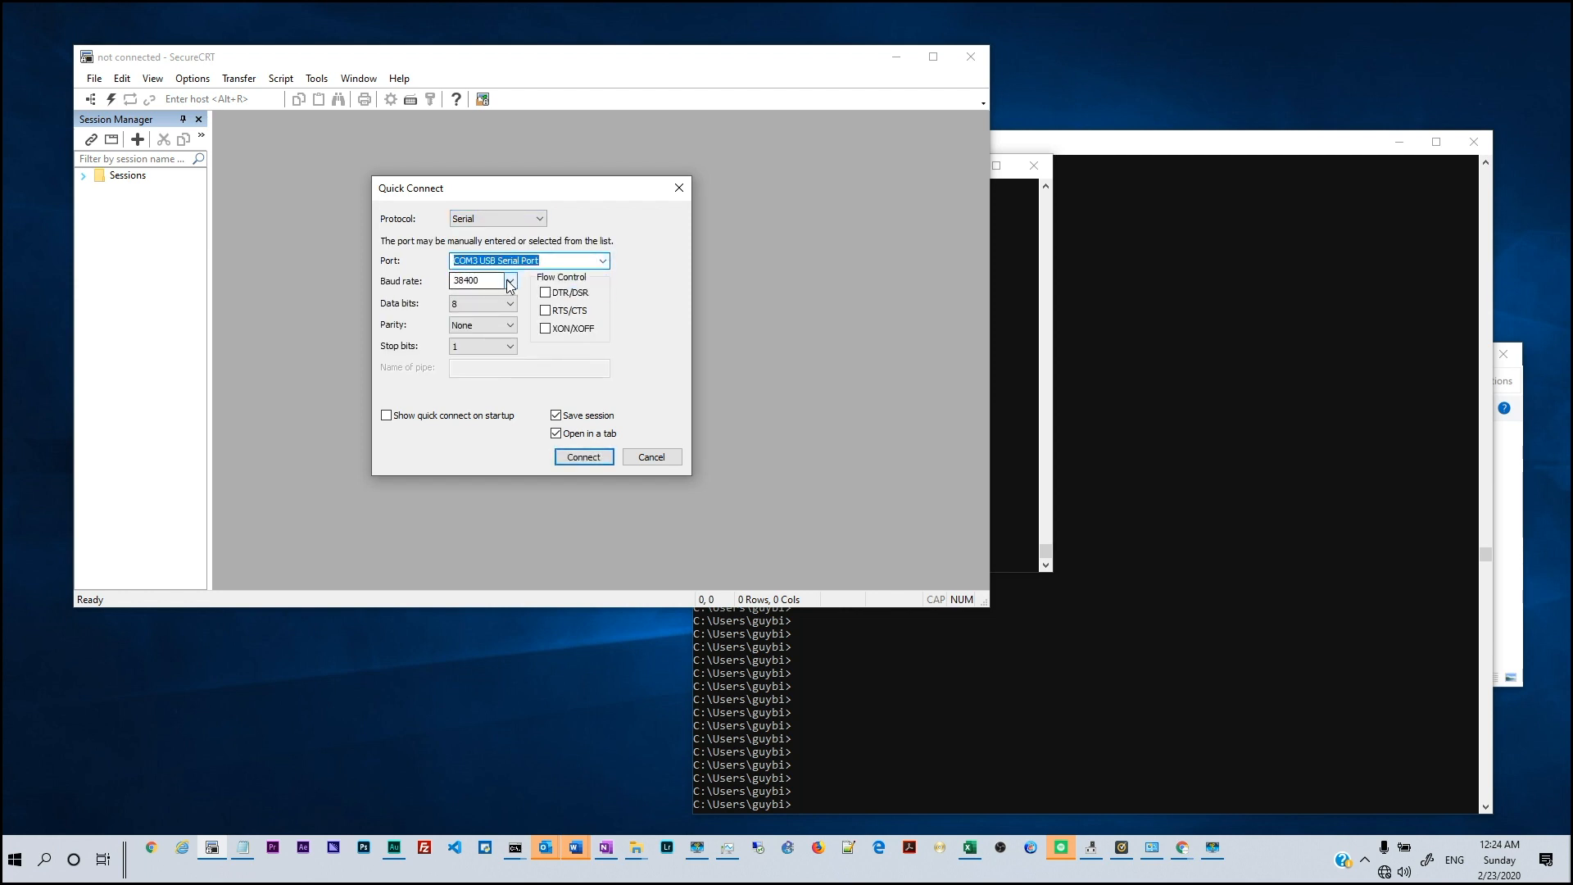
left_click(480, 259)
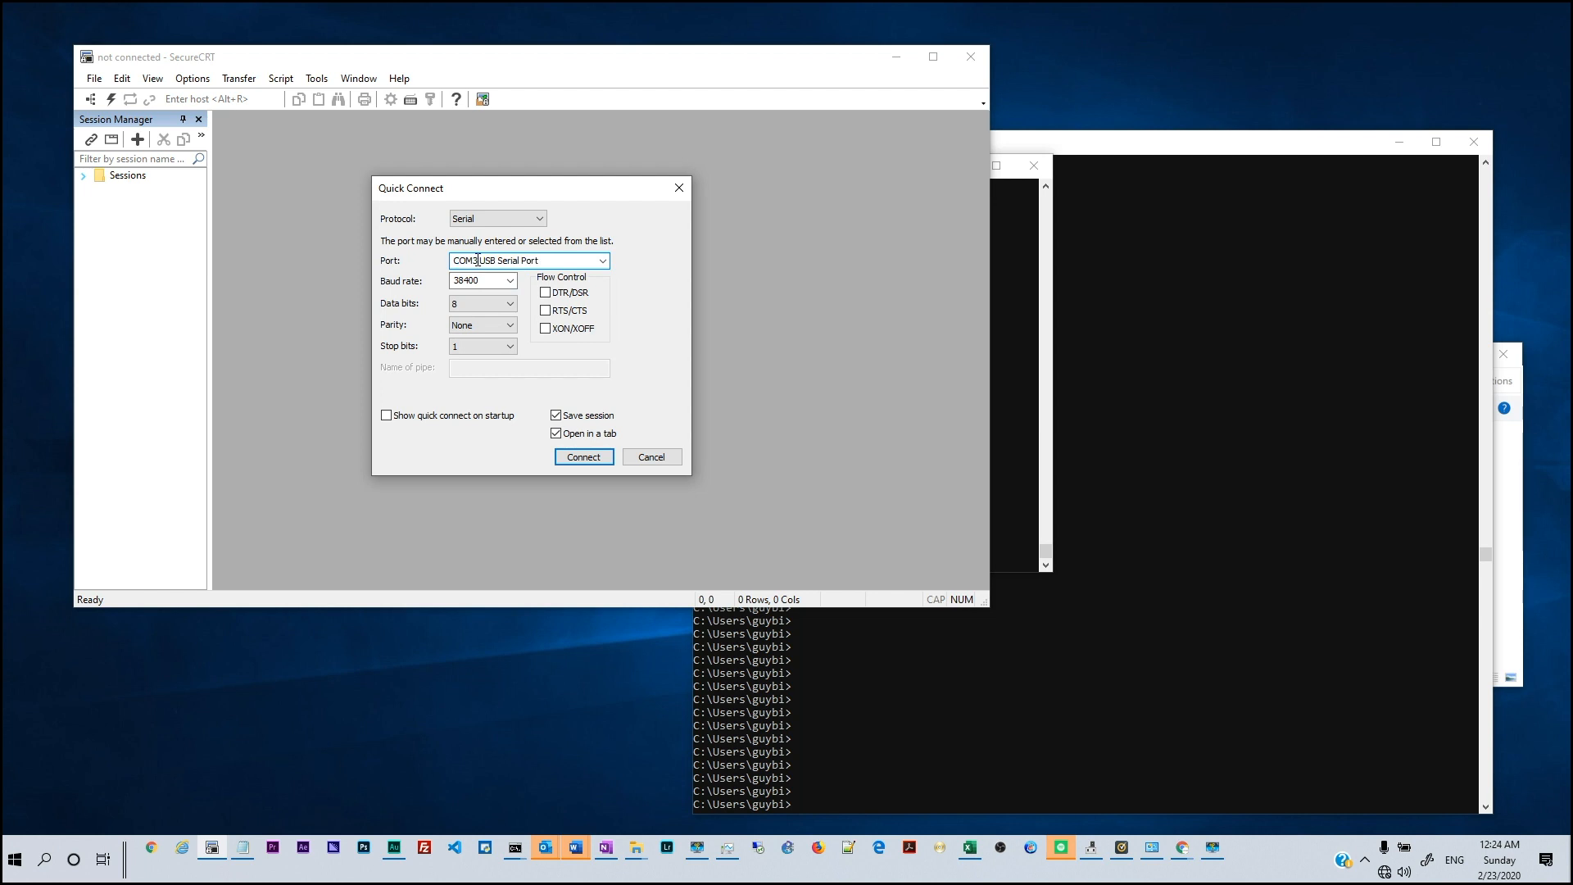
left_click(1151, 850)
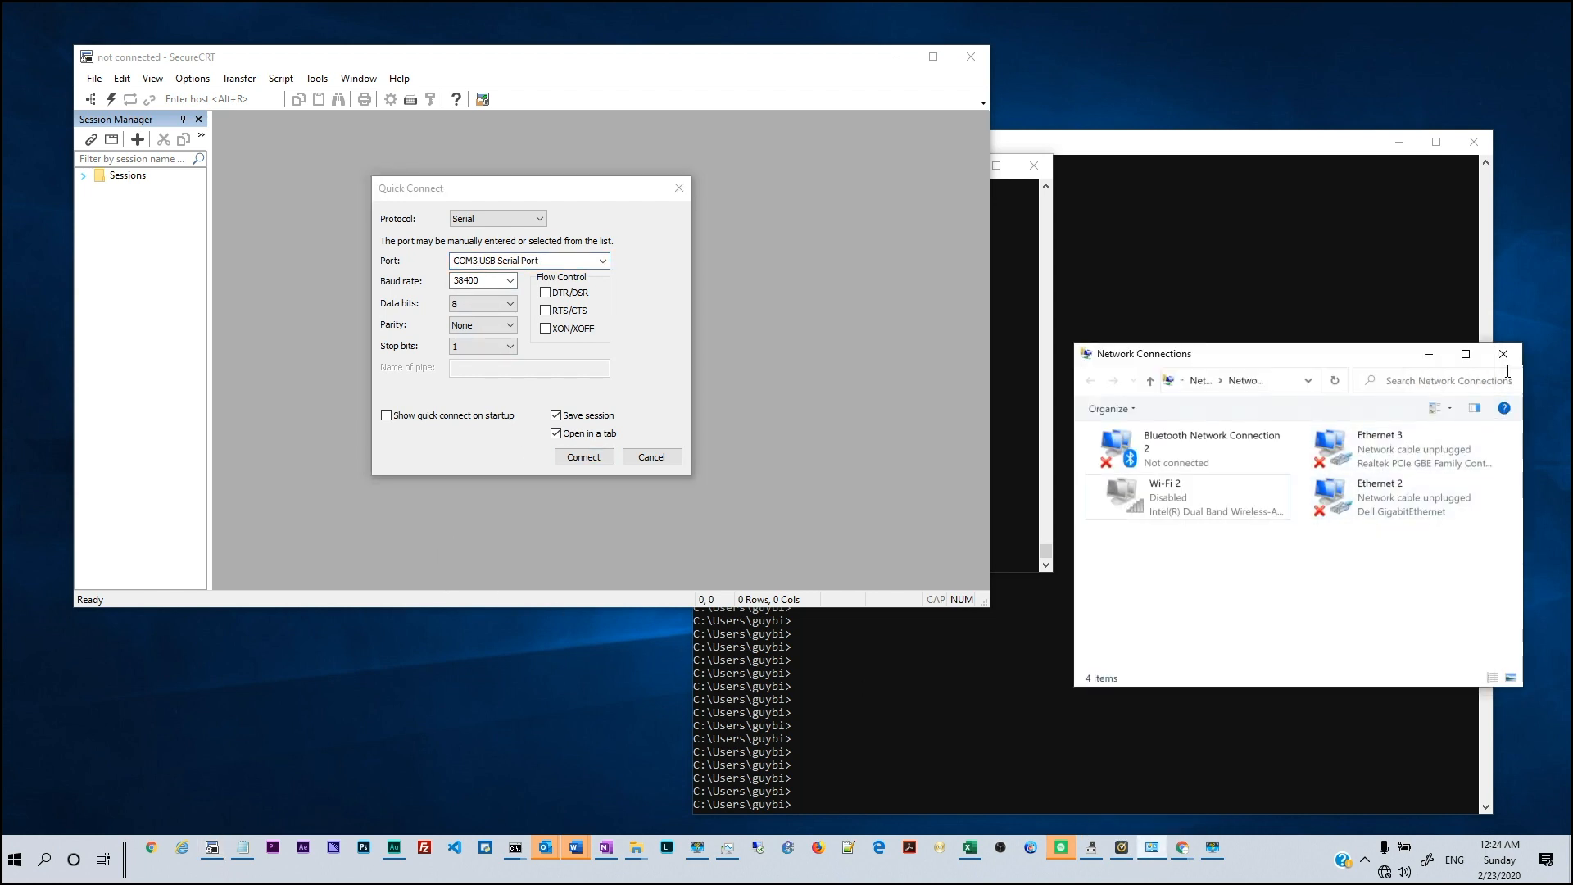
left_click(1504, 354)
Open Device Manager and select USB Serial Port (COM3) under Ports (COM & LPT)
left_click(14, 859)
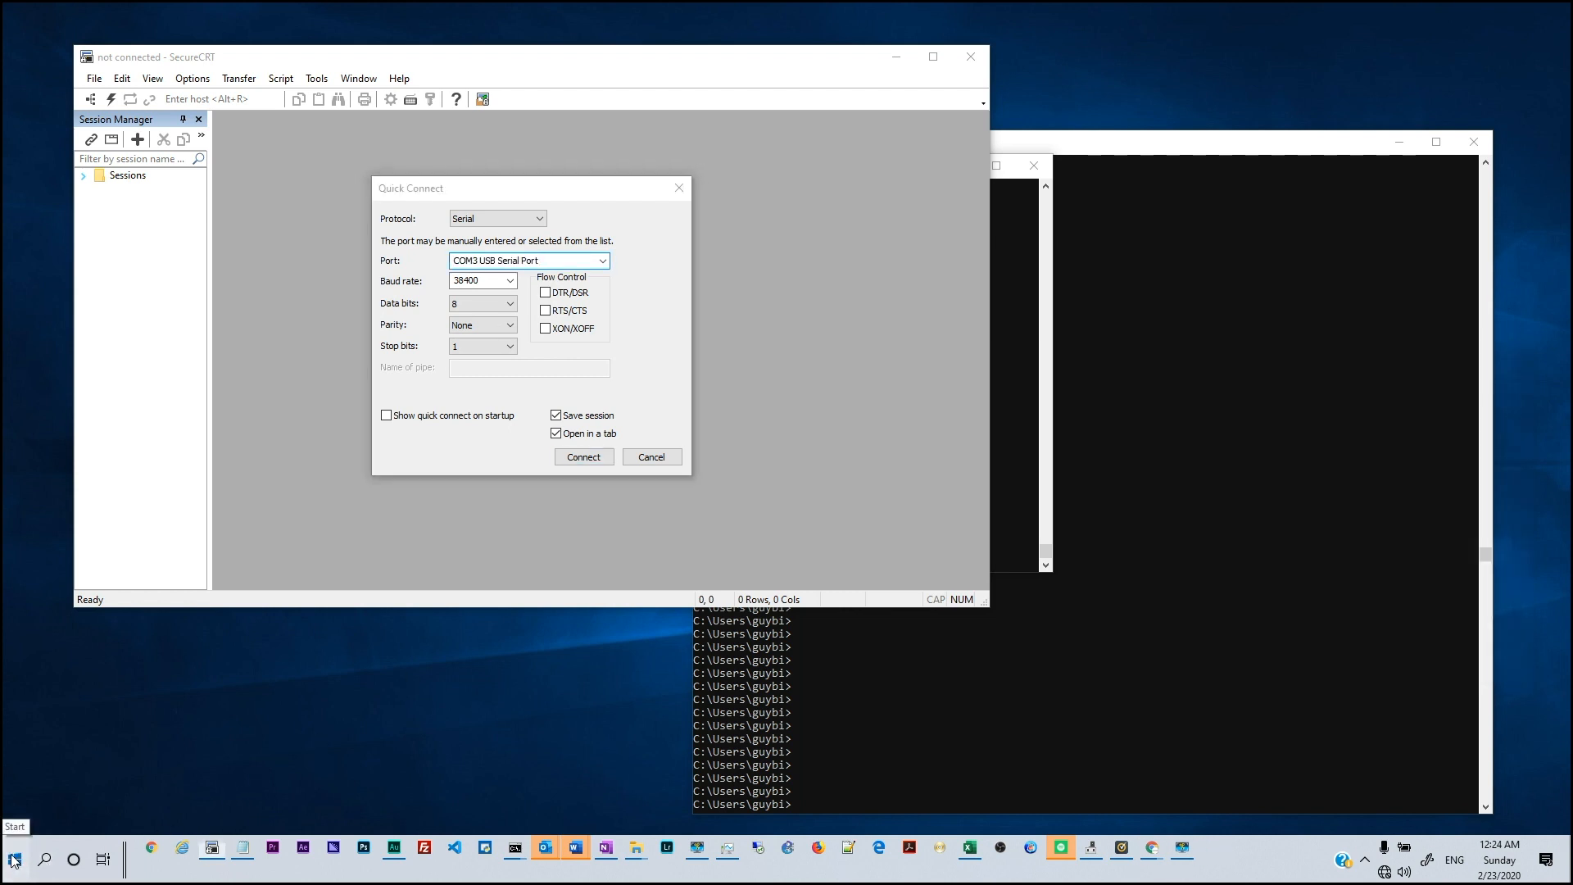
type("manager")
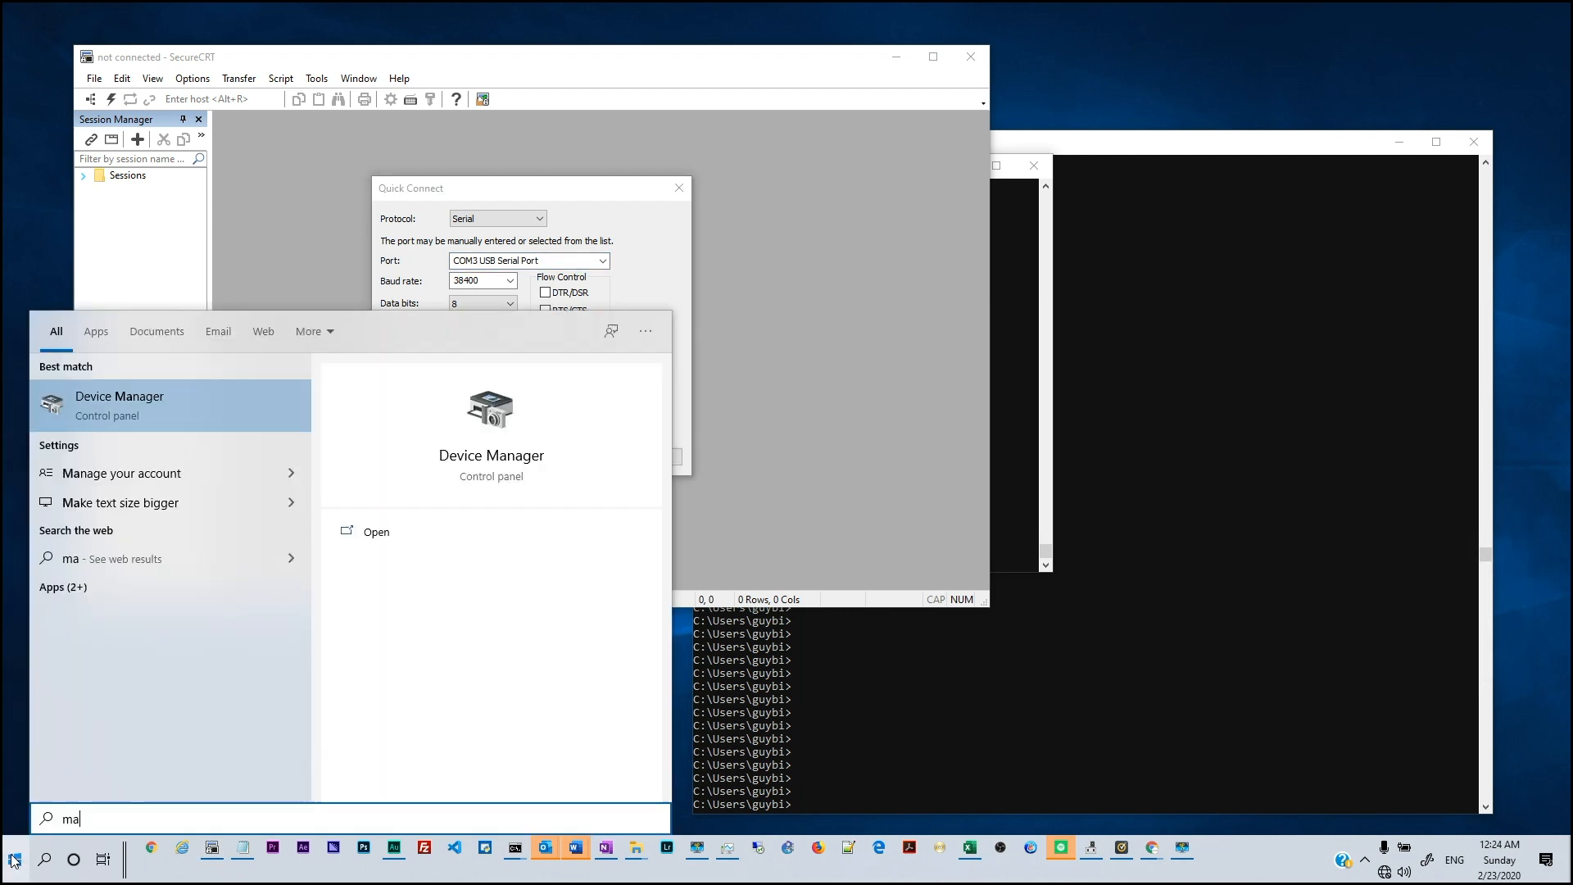
left_click(194, 407)
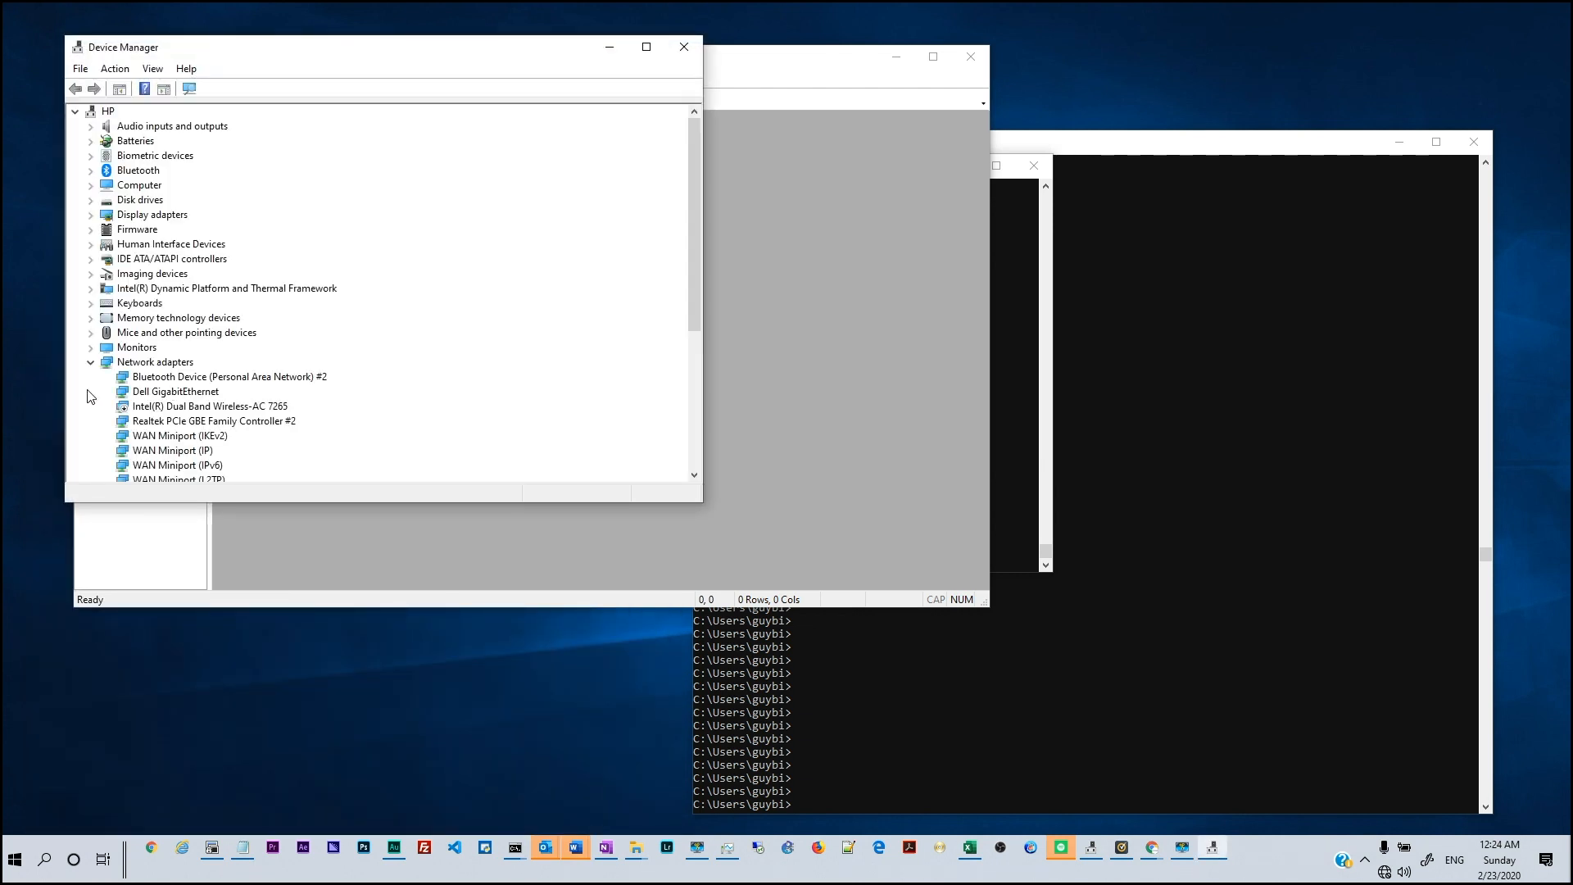
left_click(91, 363)
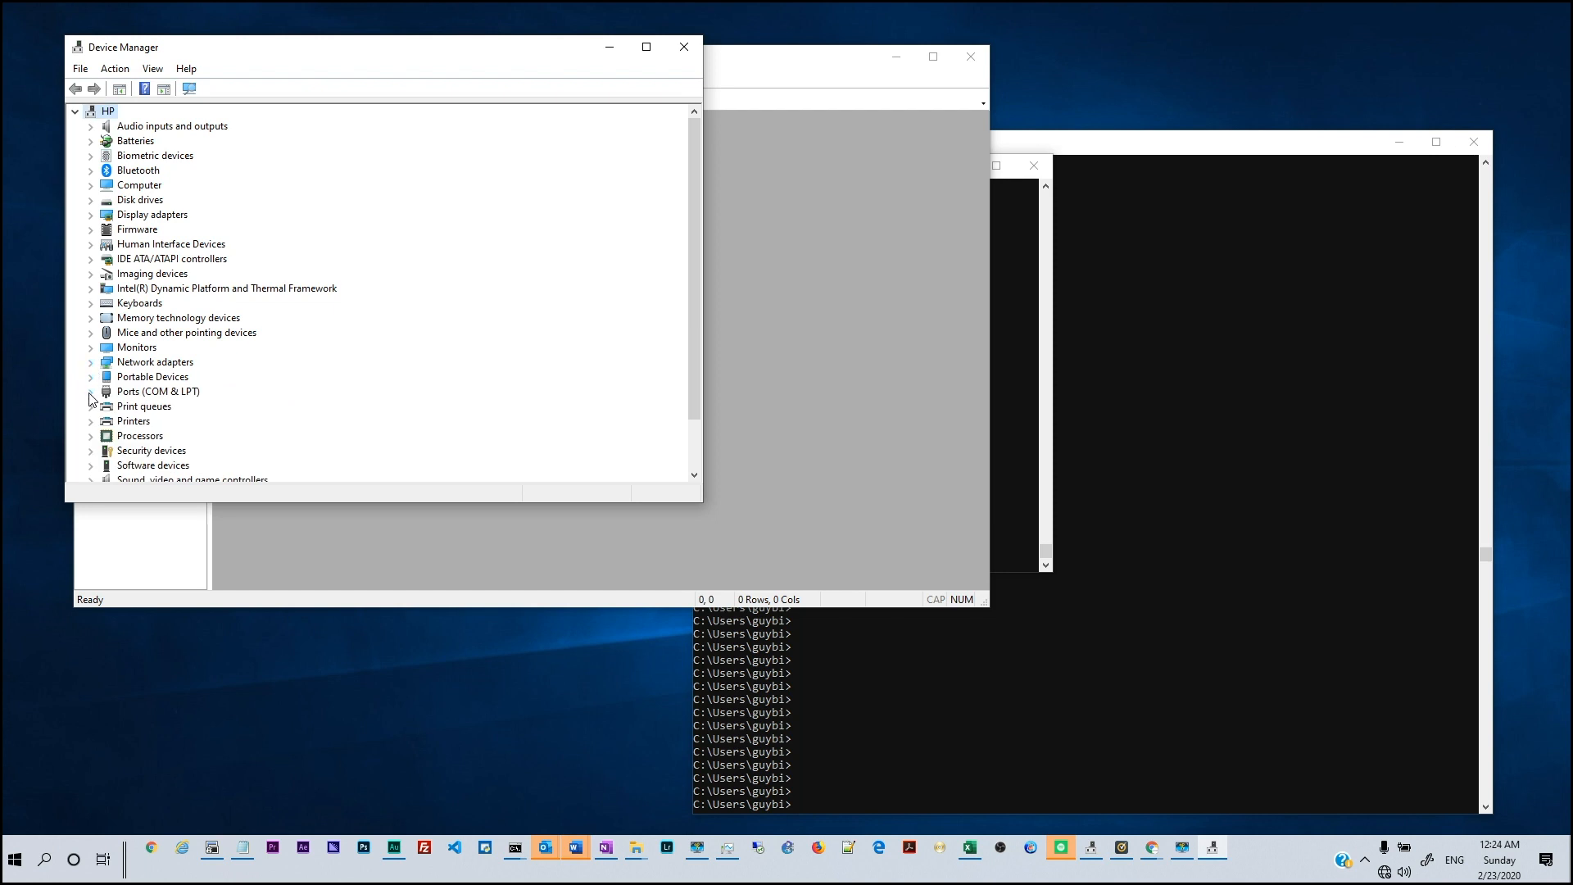
left_click(90, 393)
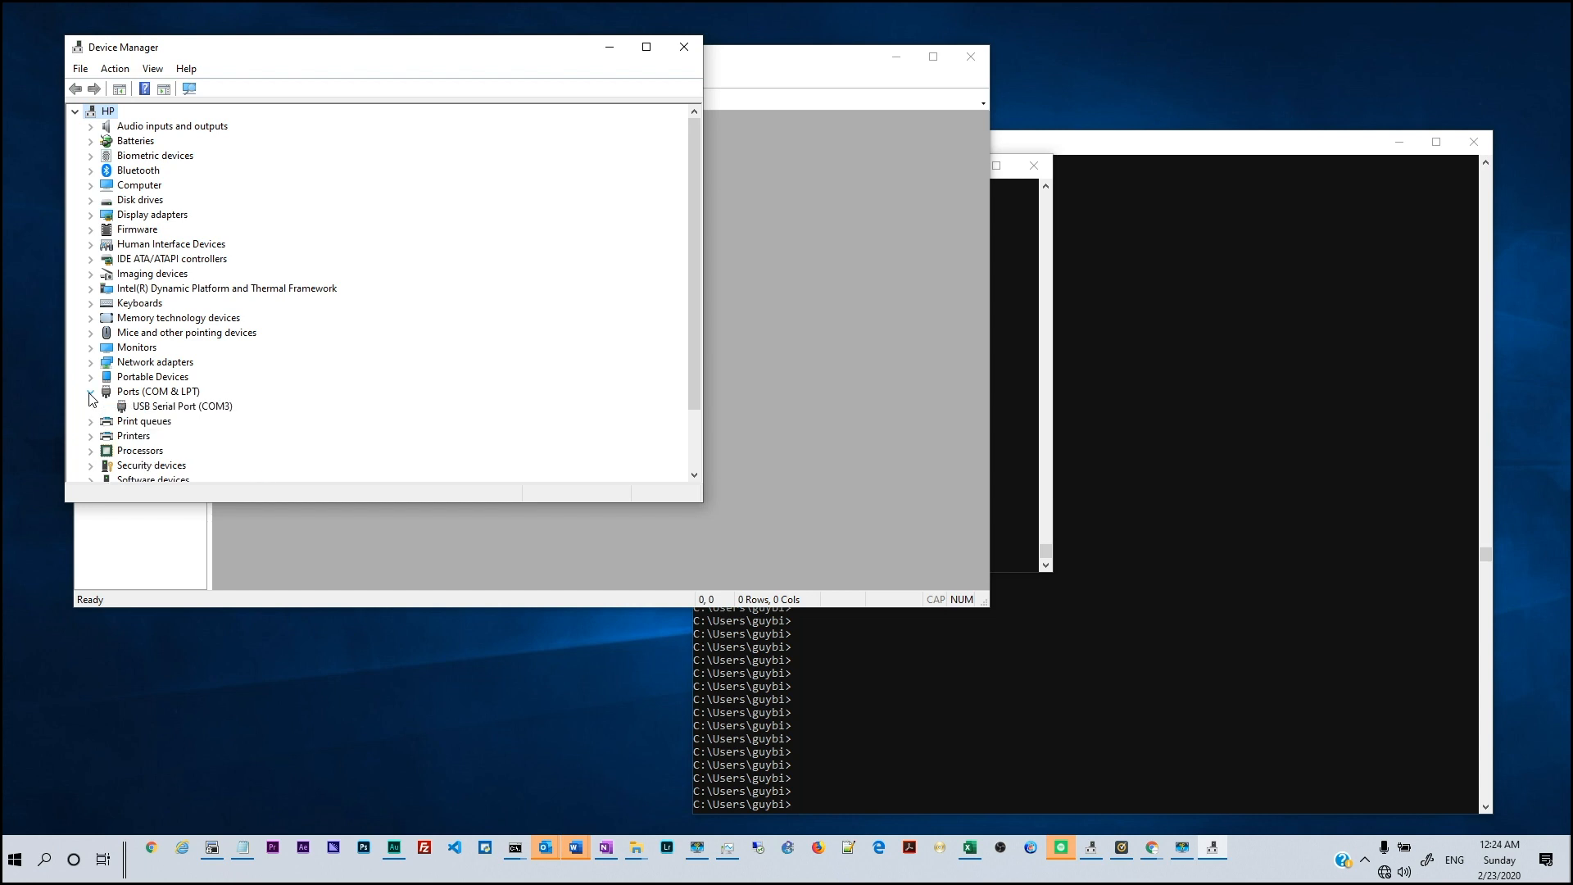
left_click(158, 409)
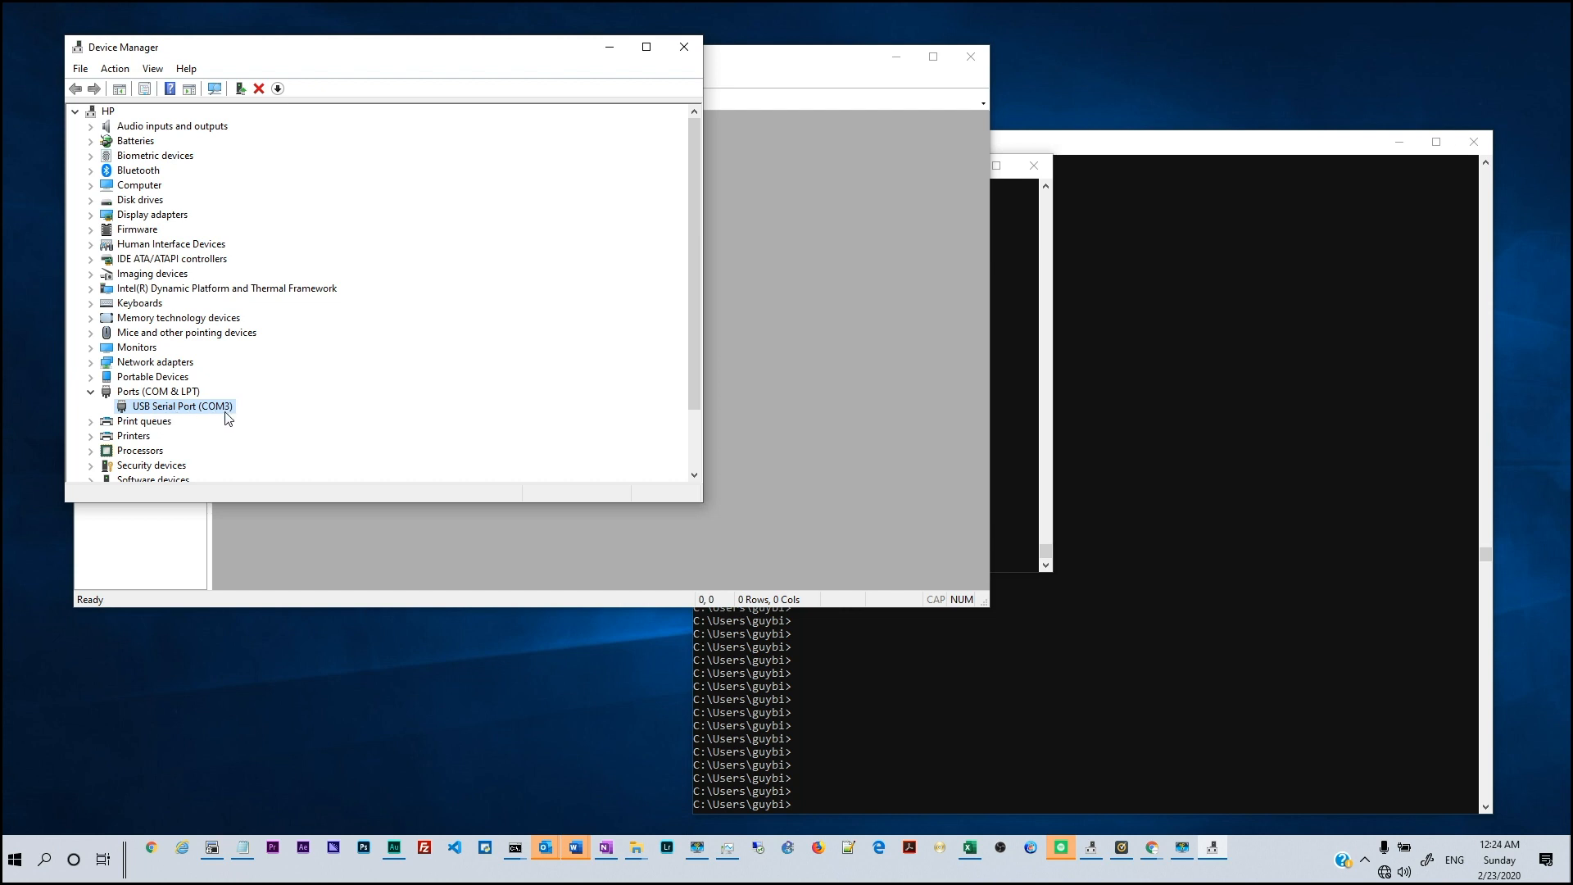
Set the Quick Connect baud rate to 9600 and connect the COM3 serial session
left_click(431, 544)
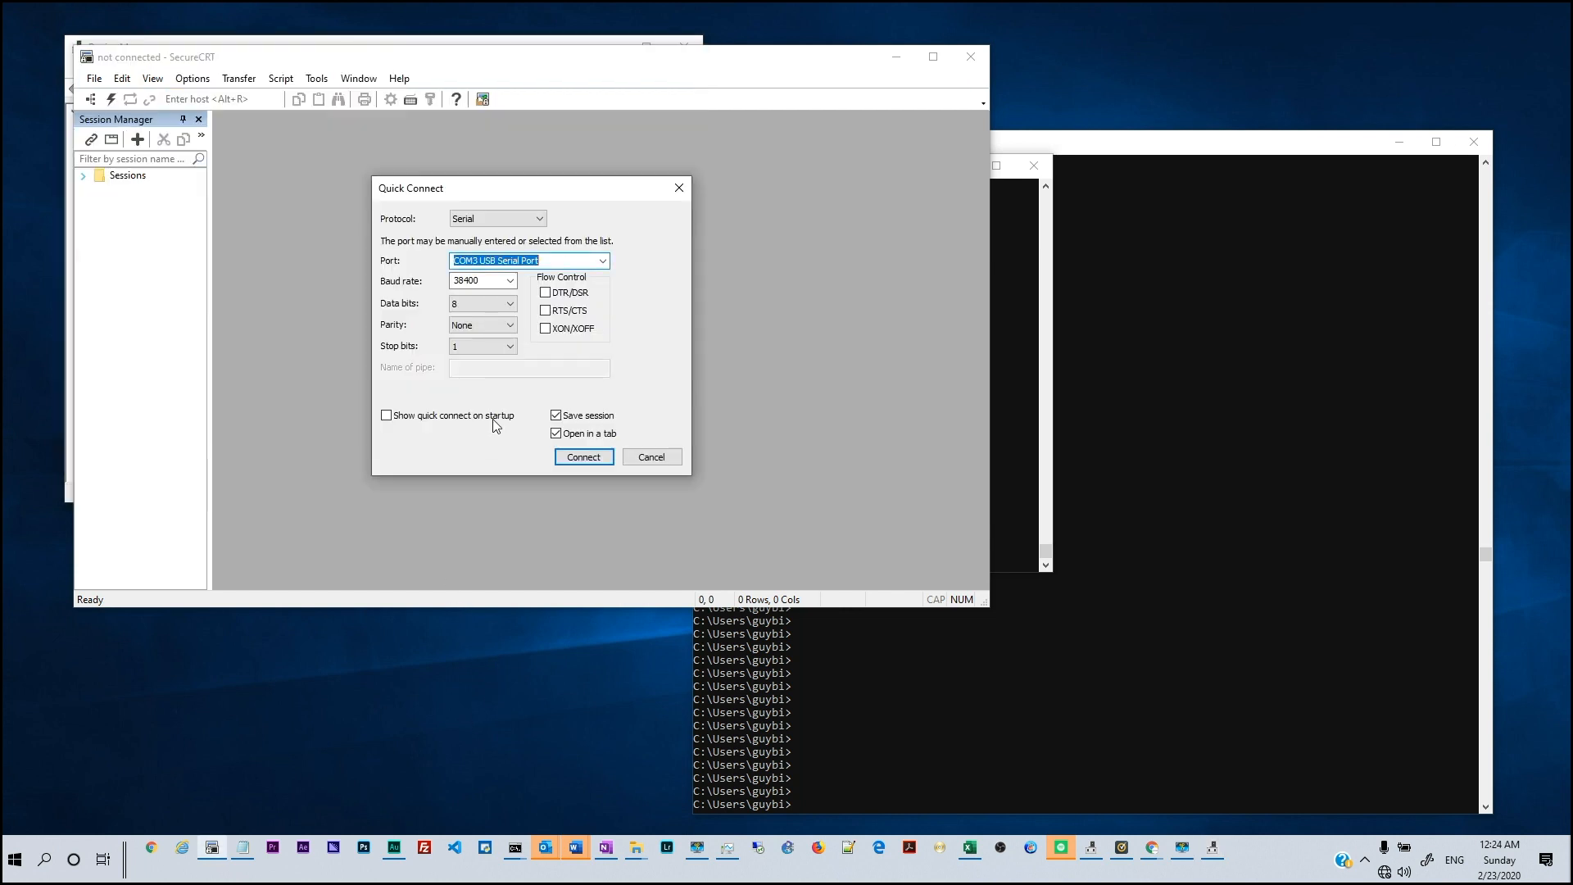
left_click(510, 281)
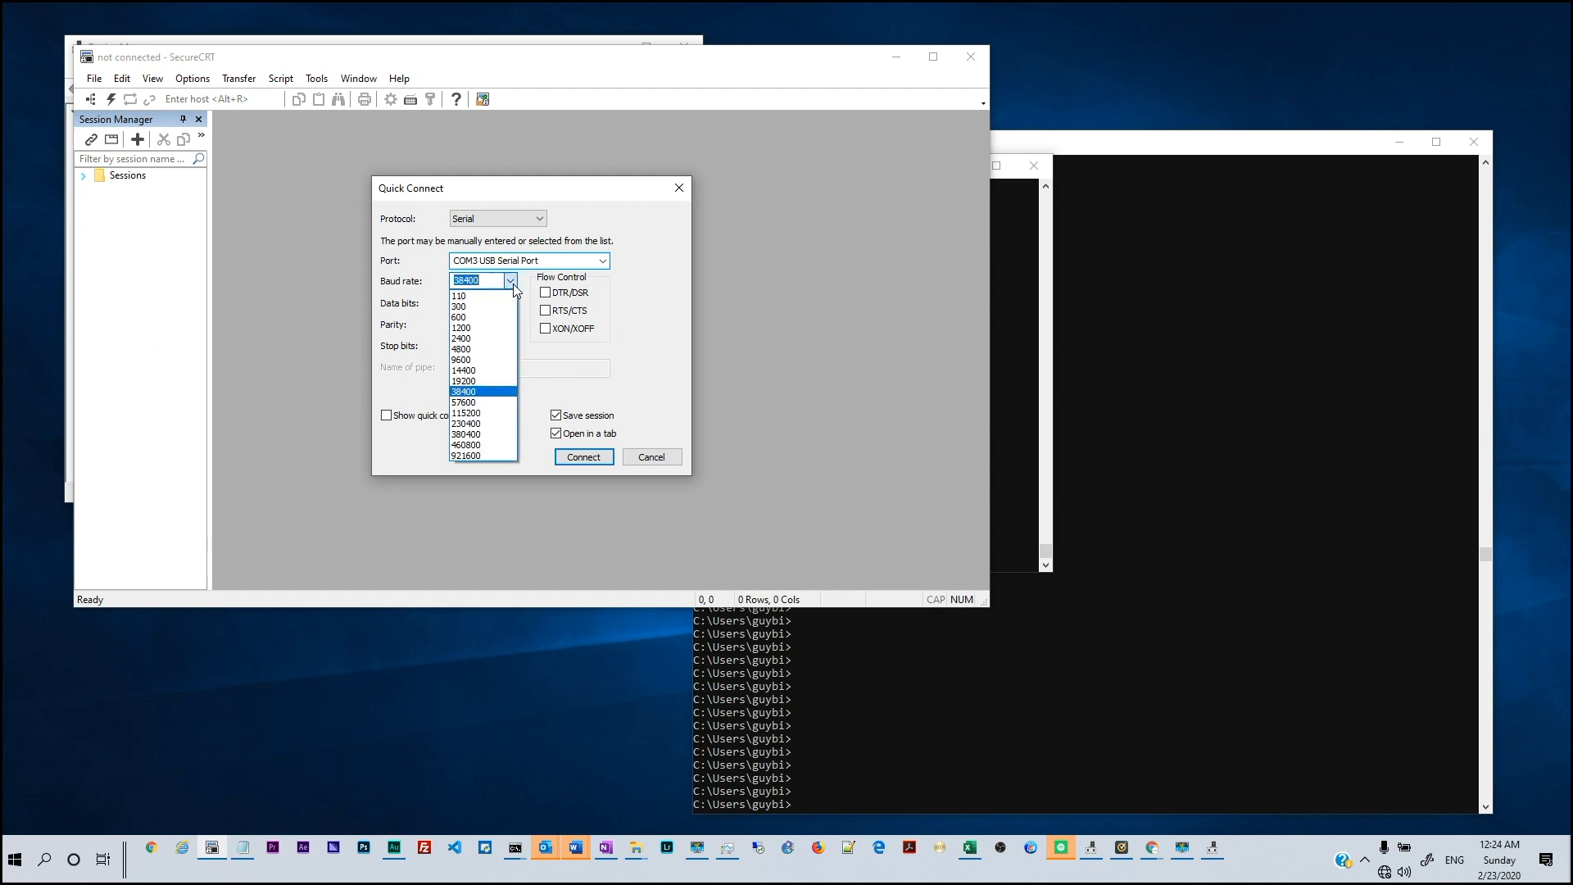
left_click(487, 359)
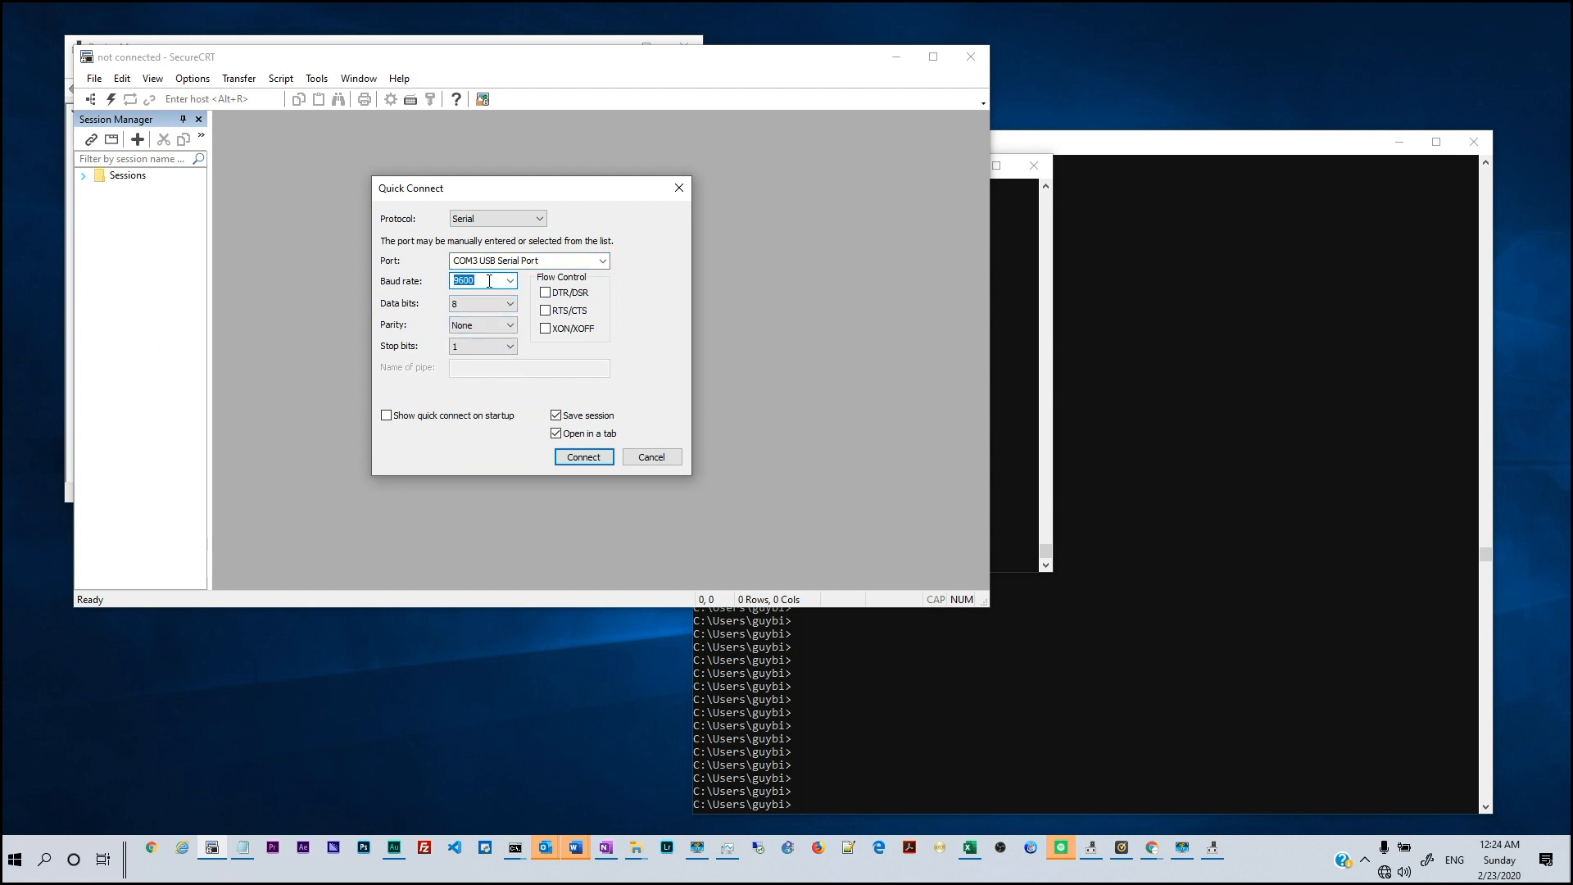
left_click(576, 457)
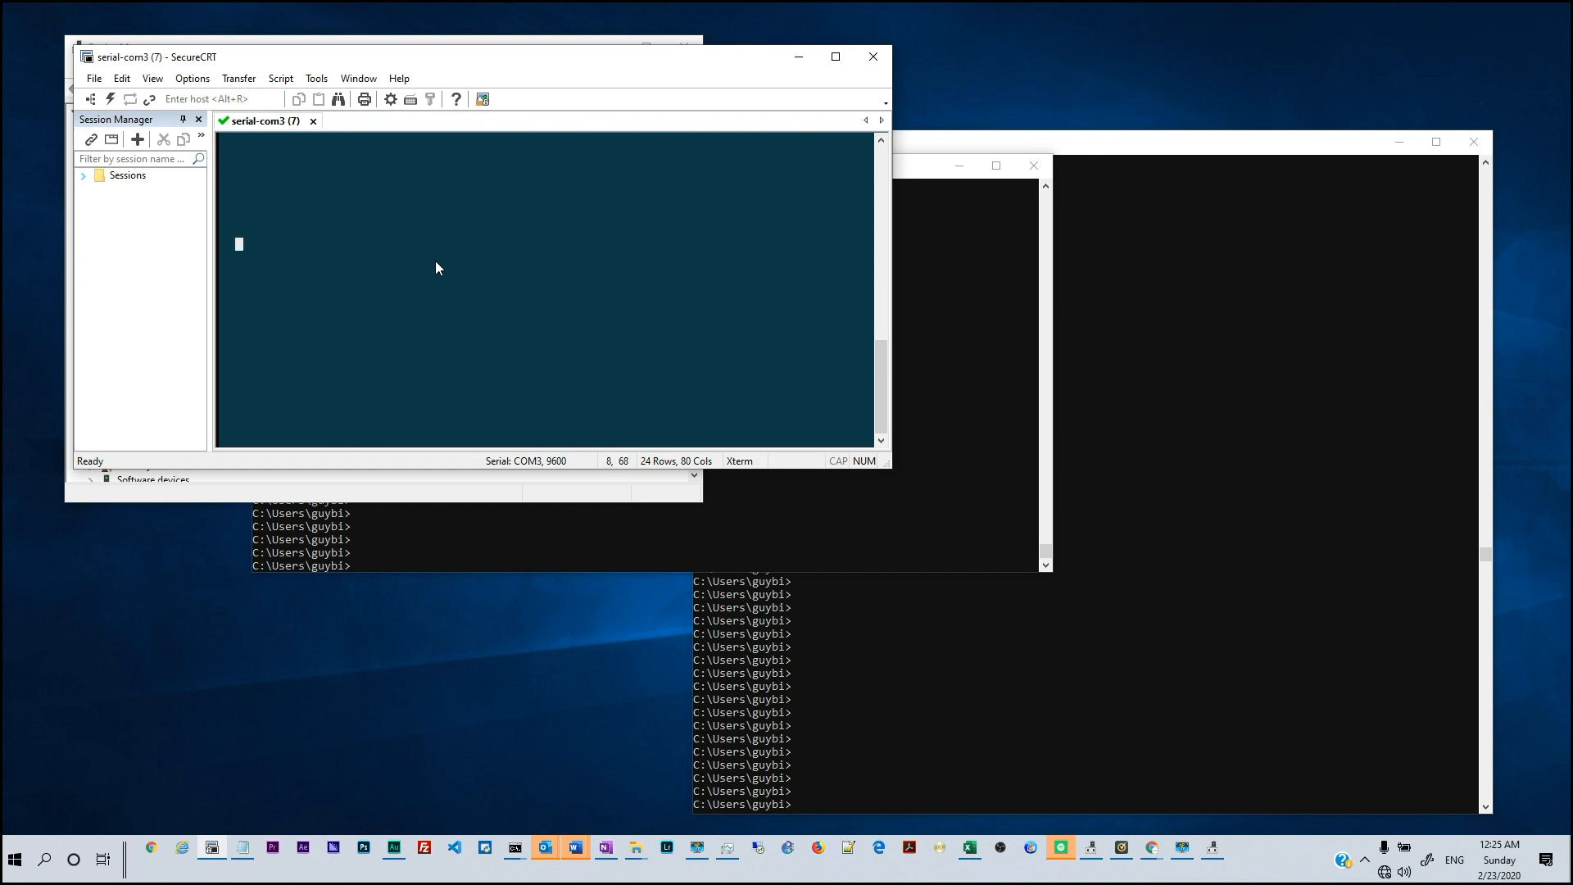
Run a continuous 'ping -t 8.8.8.8' in Command Prompt, then return to the SecureCRT terminal
left_click(473, 538)
left_click(518, 409)
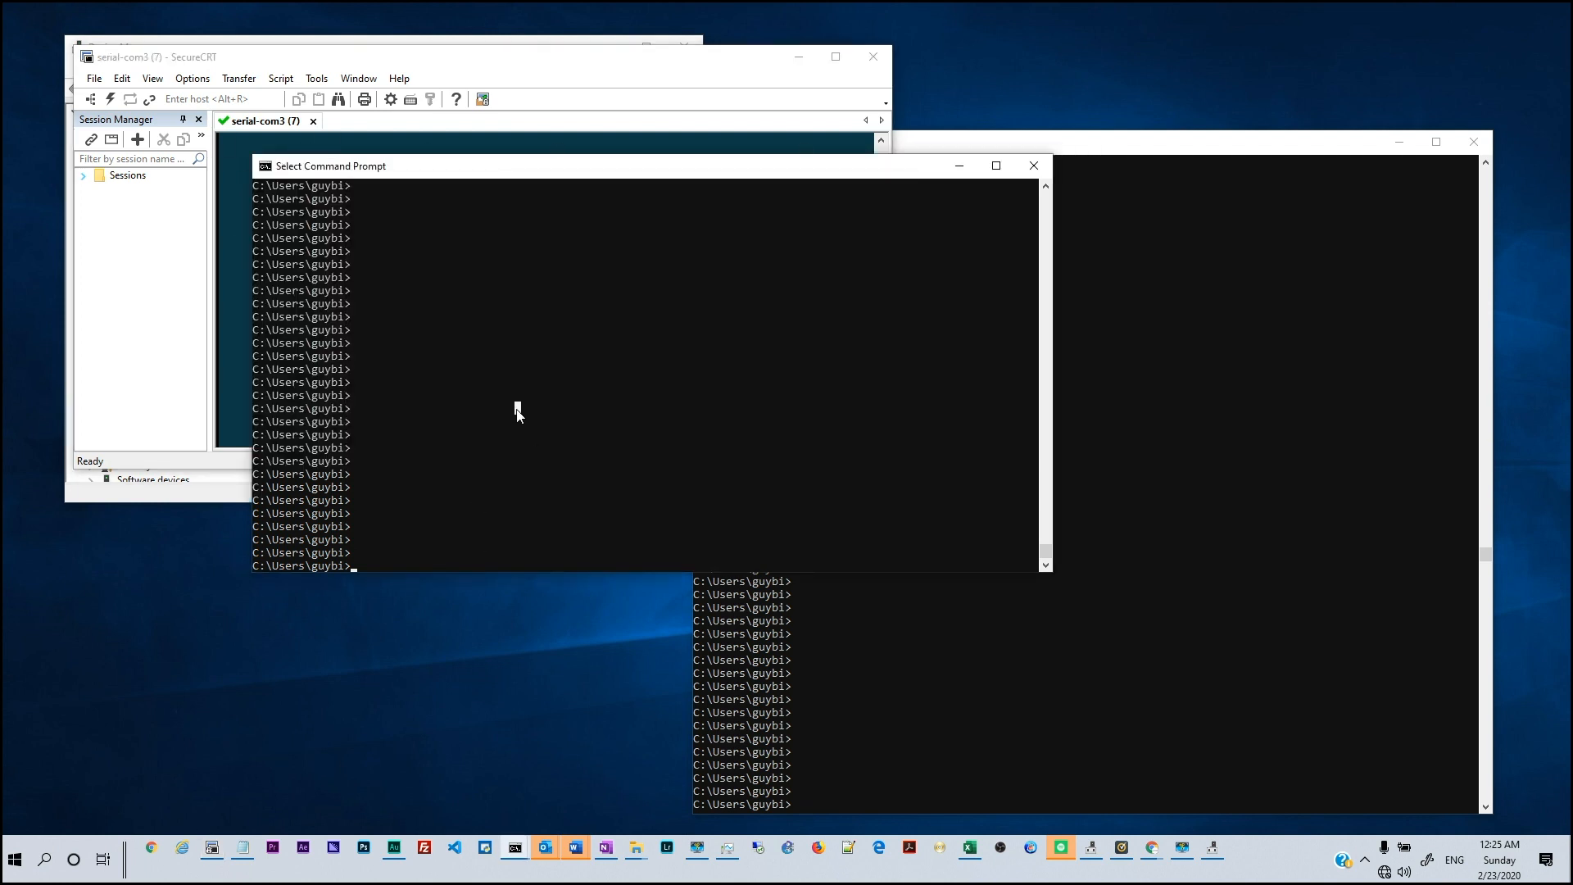
type("ping -t 8.8.8.8")
key("Return")
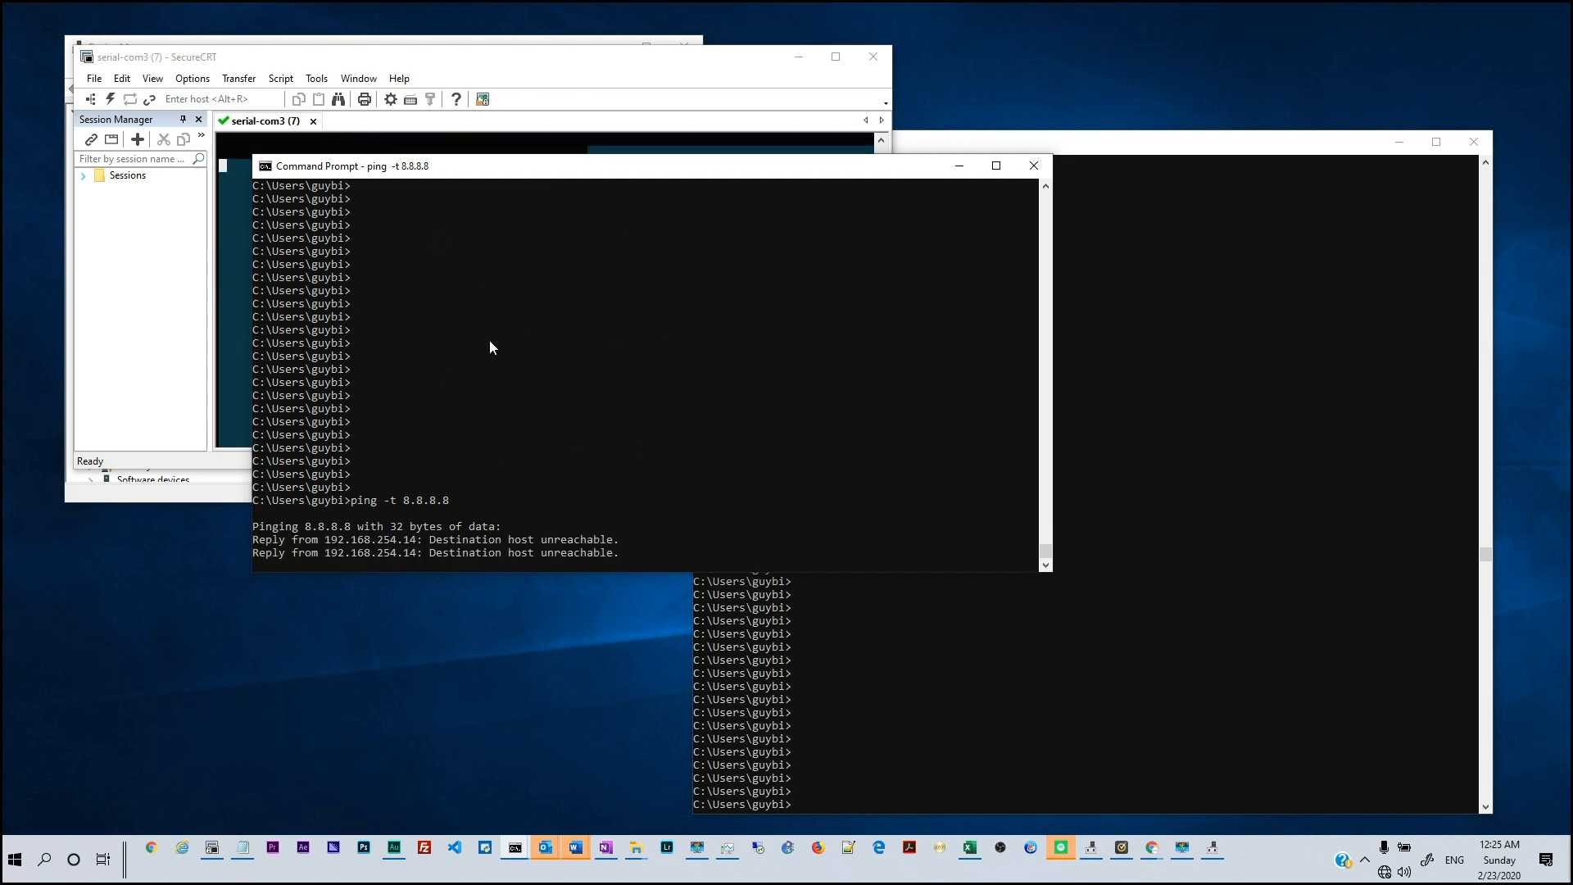
left_click(1105, 415)
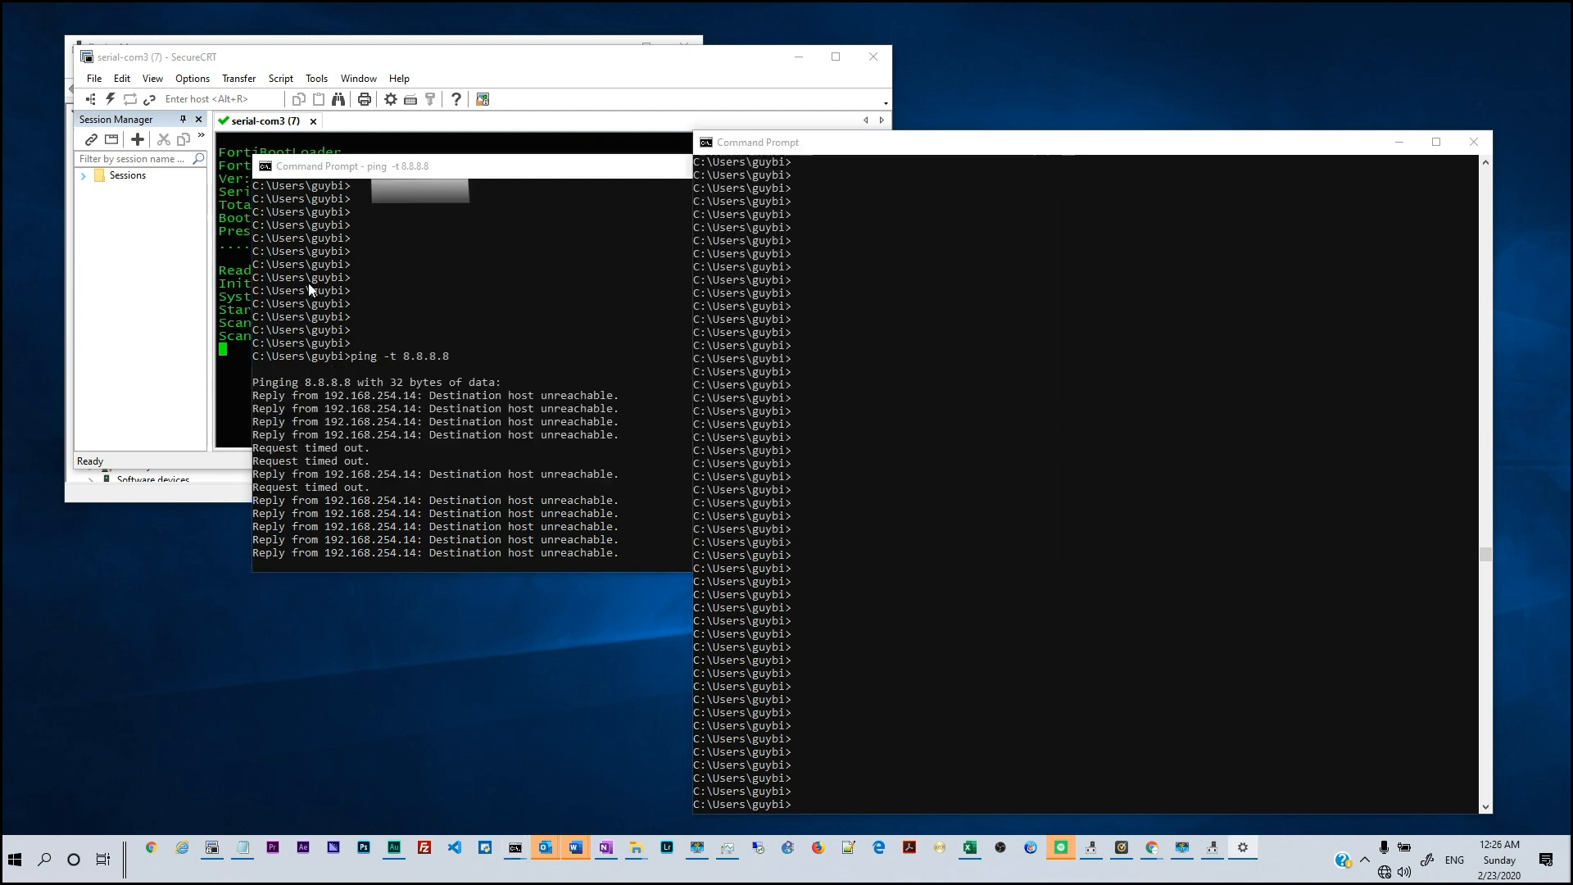
left_click(235, 283)
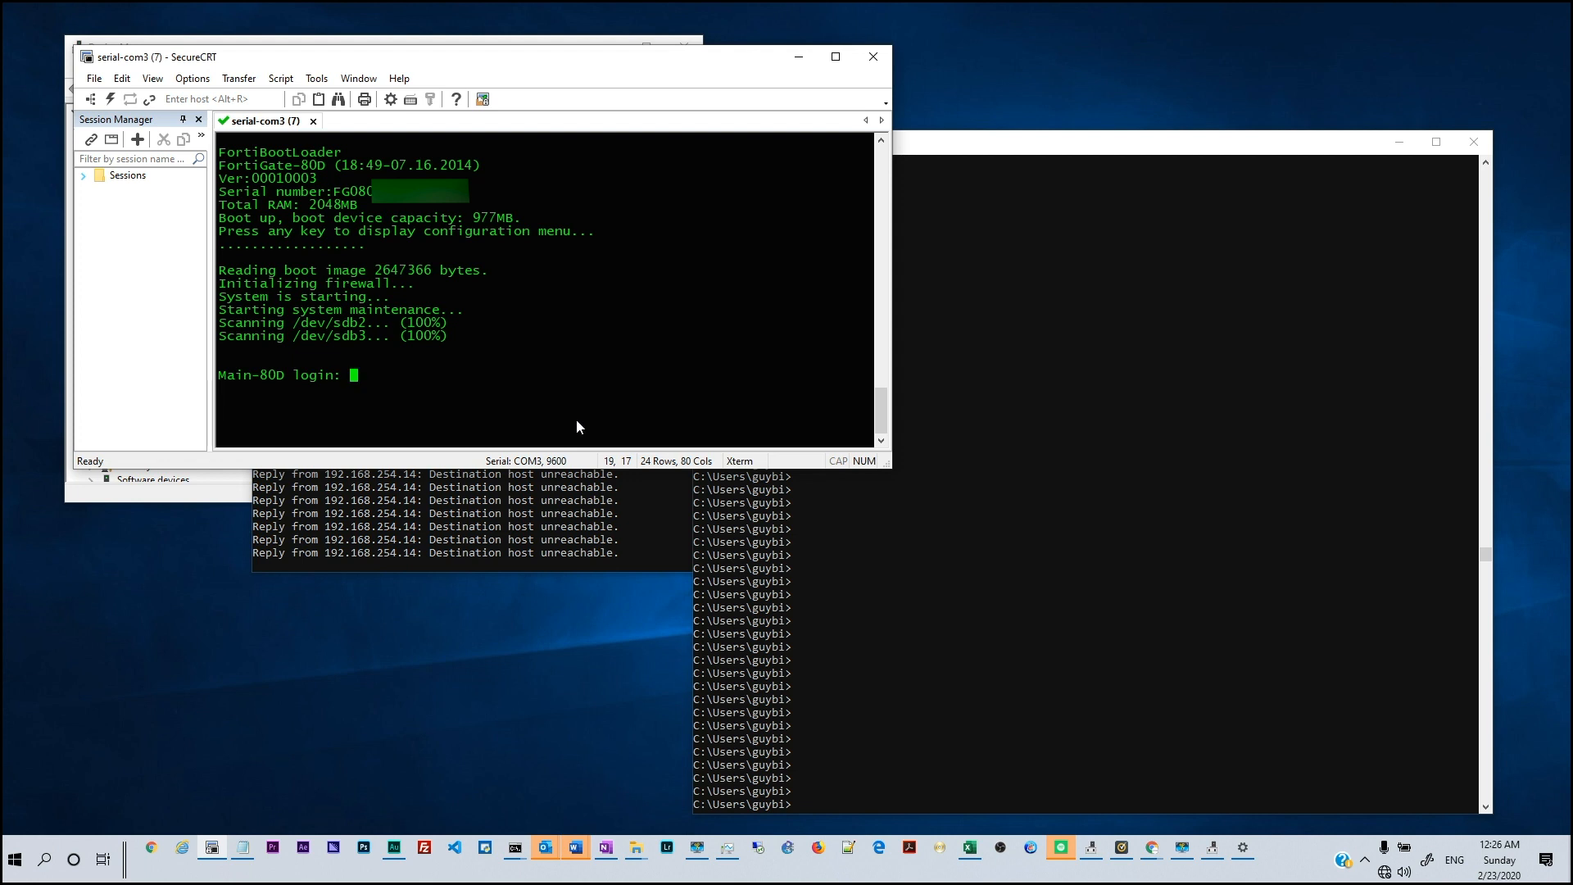
Highlight the Main-80D hostname and the device serial number in the boot output
left_click_drag(219, 376, 286, 382)
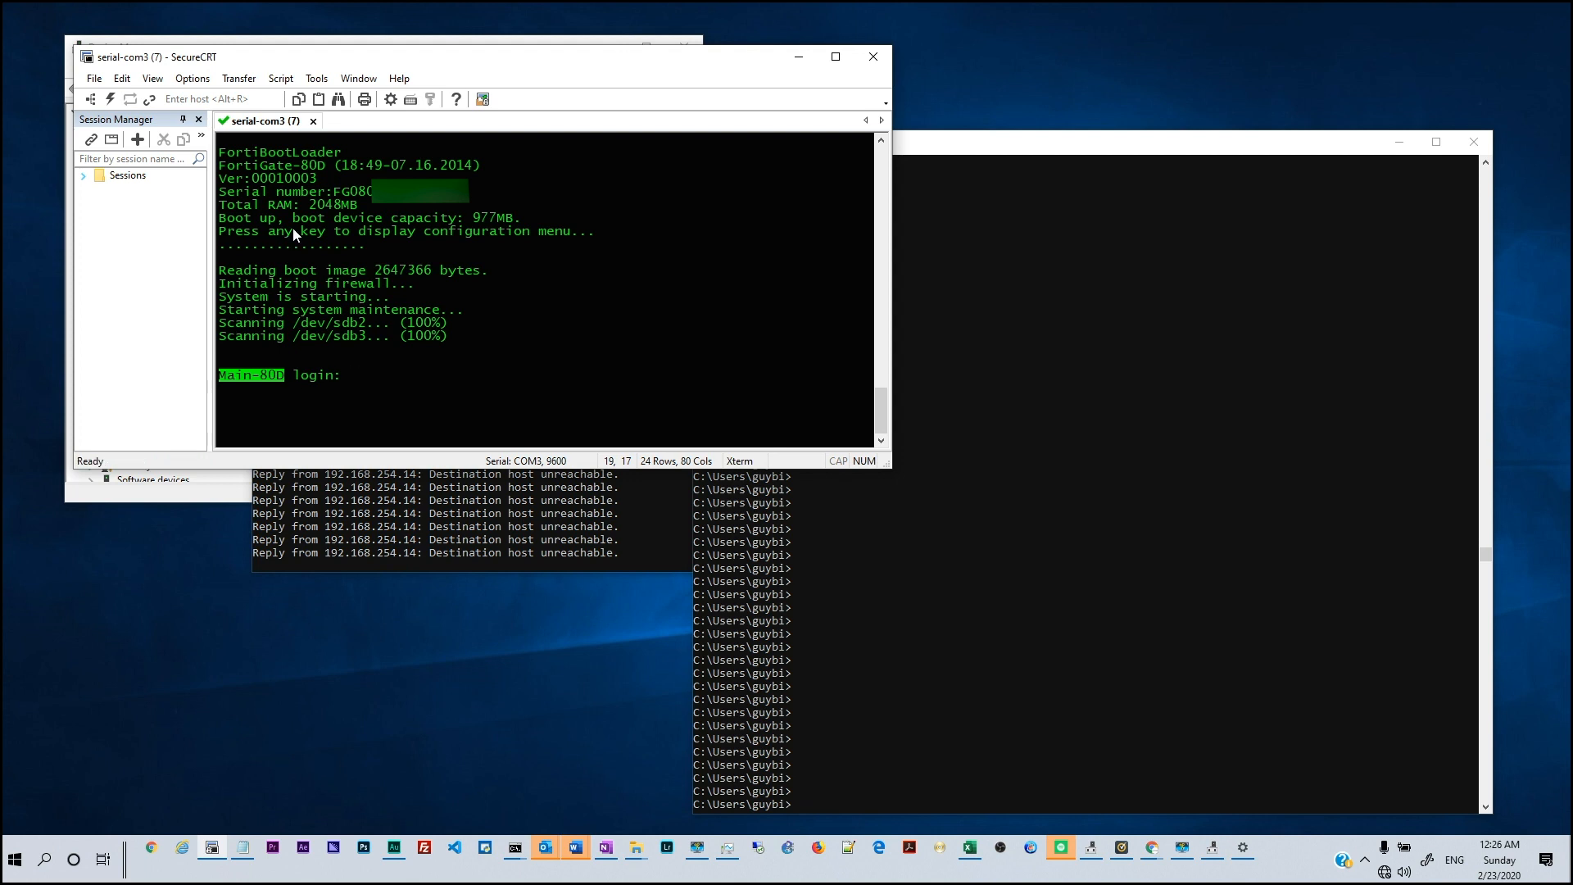
left_click_drag(328, 190, 470, 190)
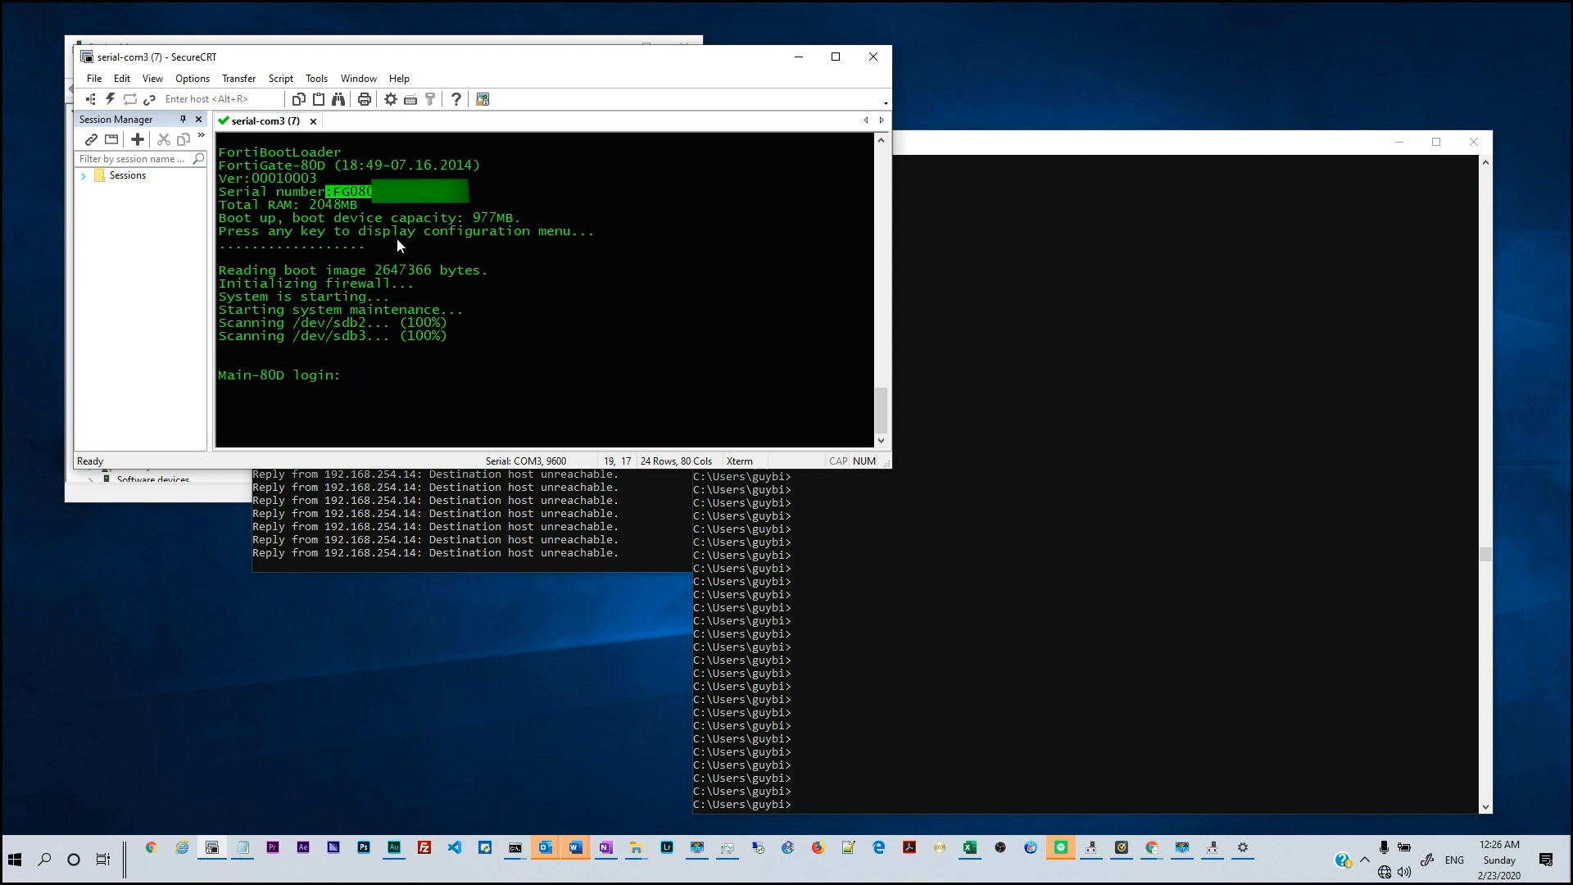
left_click_drag(287, 374, 219, 381)
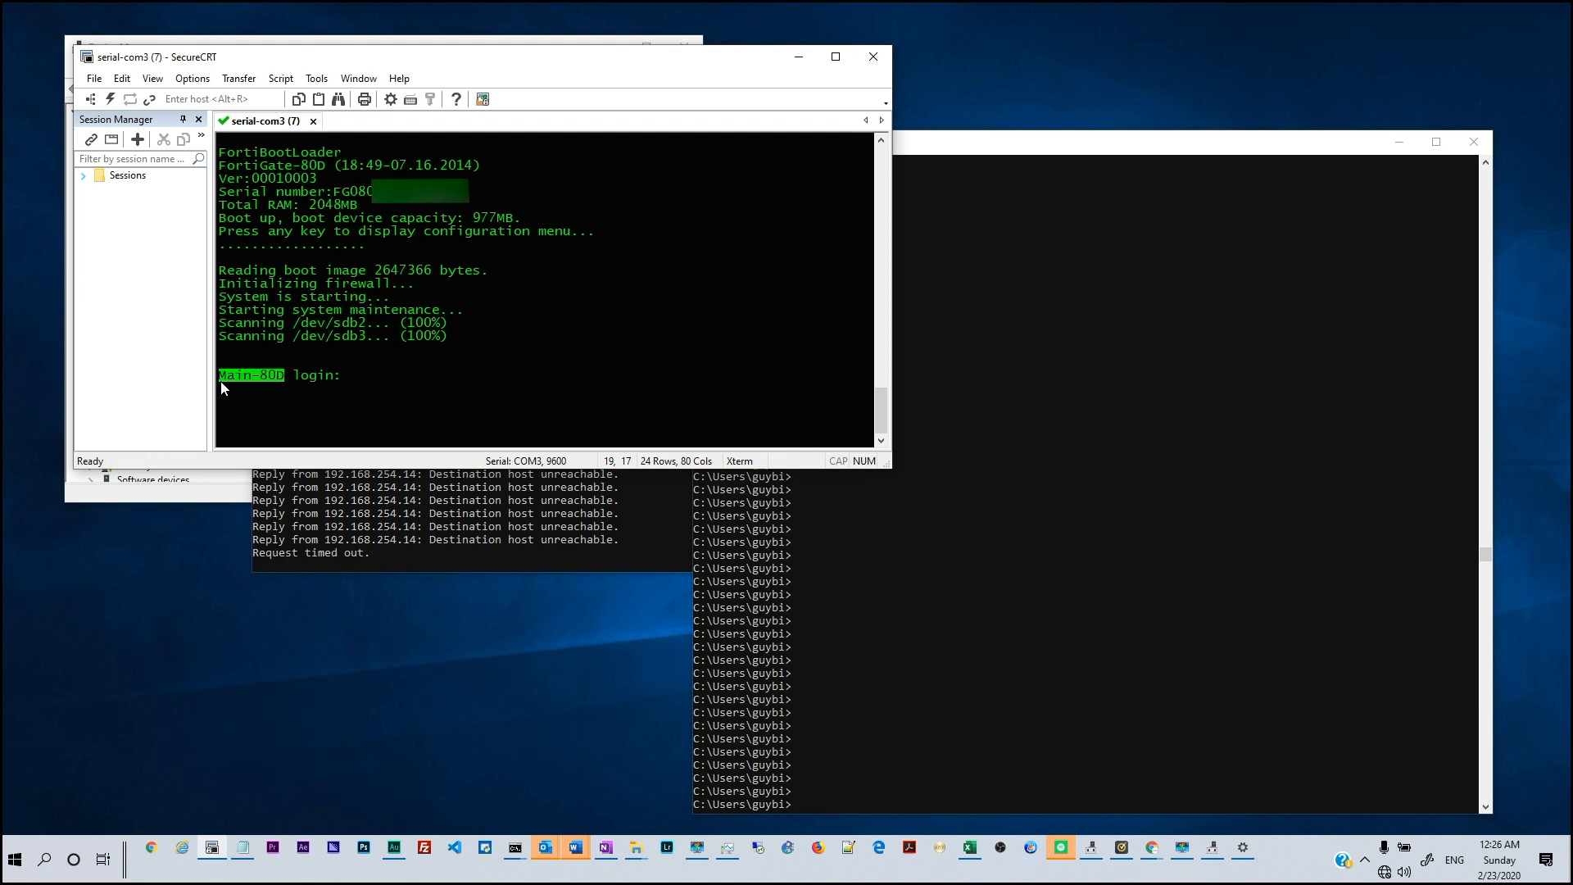
left_click(354, 381)
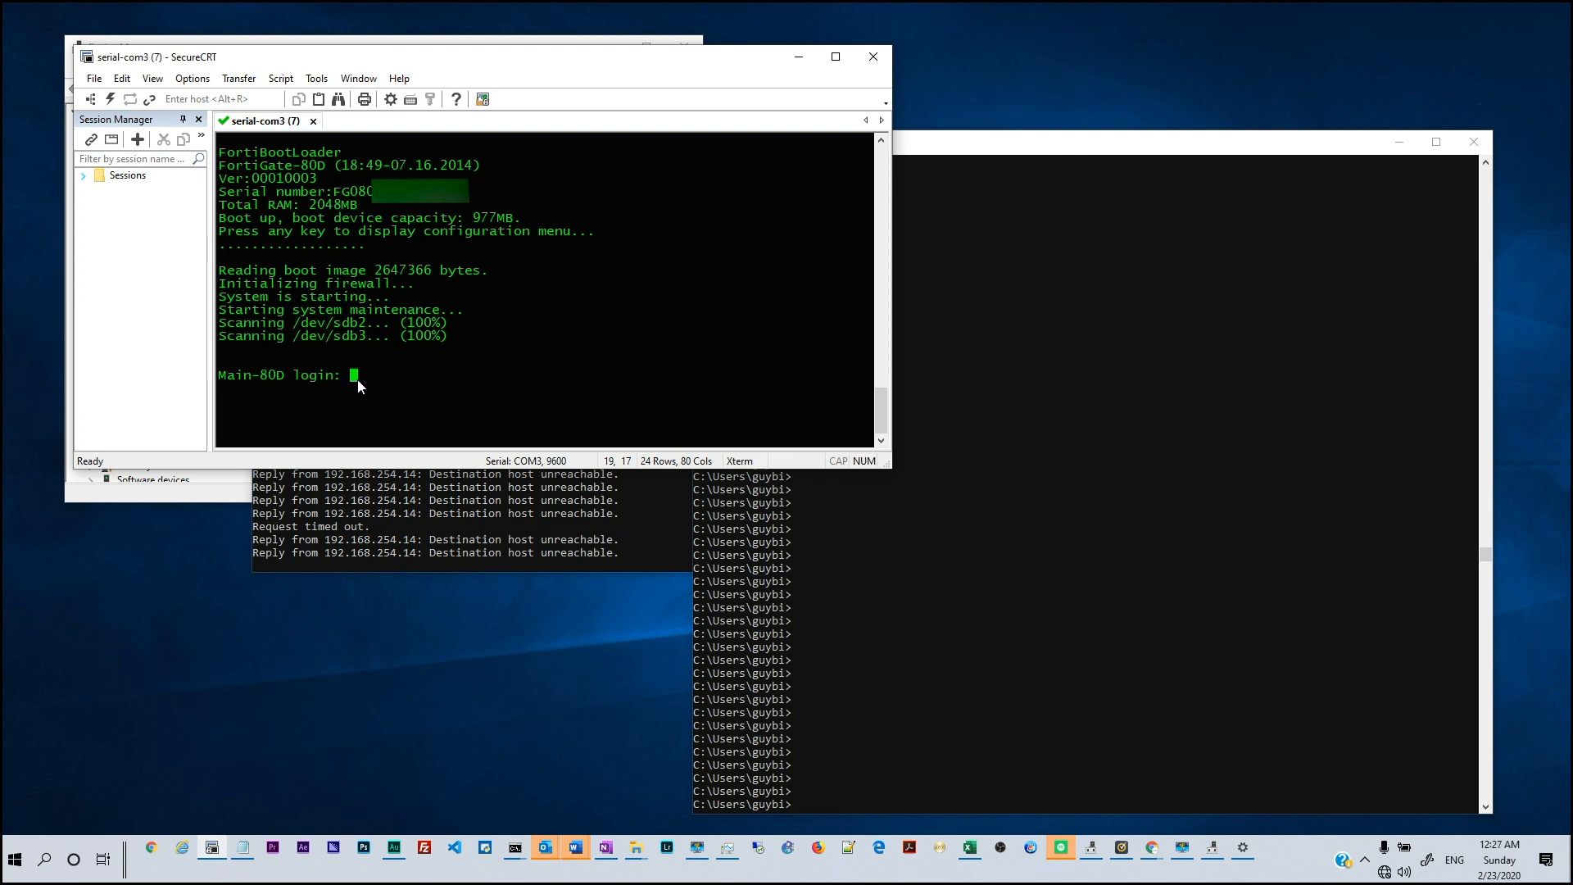
Log in to the Main-80D CLI with the username and password, then log out with exit
type("guy")
key("Return")
type("*********")
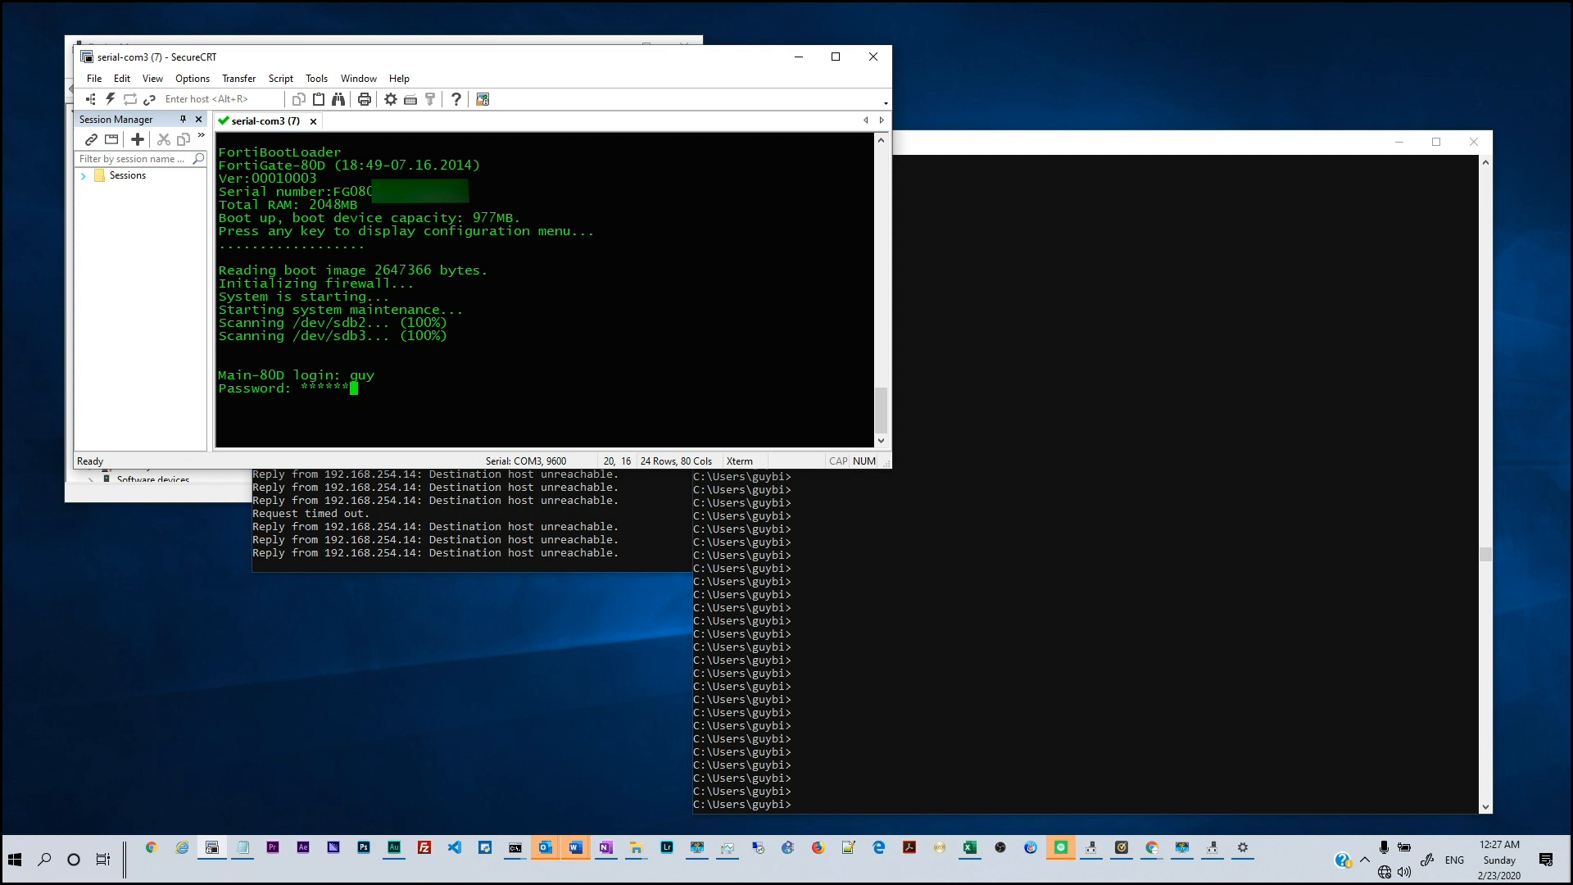
type("***")
key("Return")
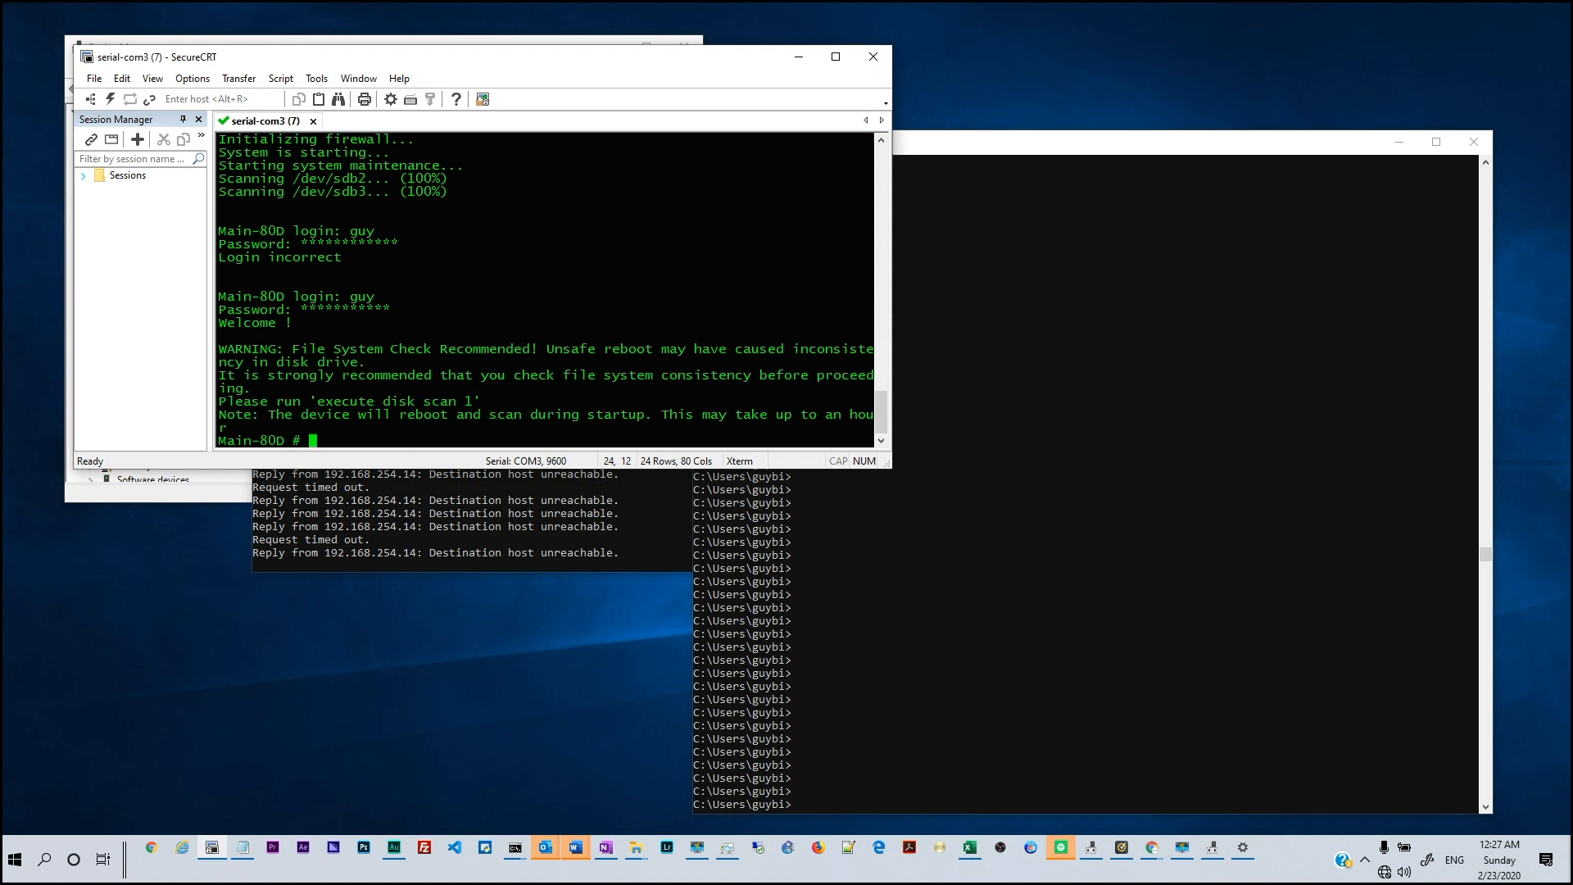
key("Return")
key("Return")
key("Return")
key("Return")
key("Return")
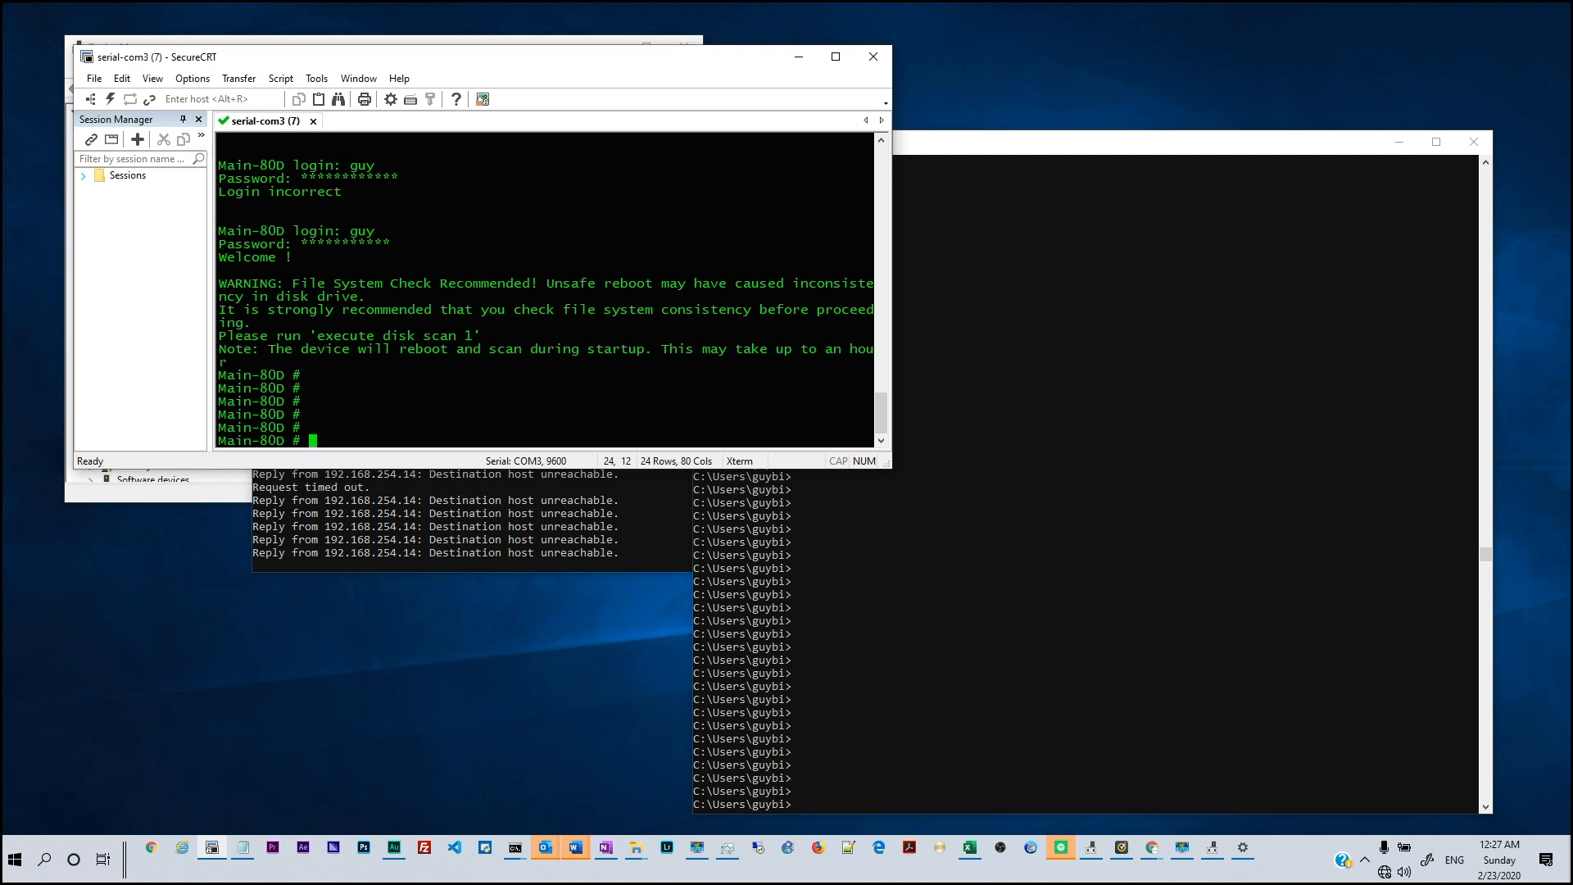
type("exit")
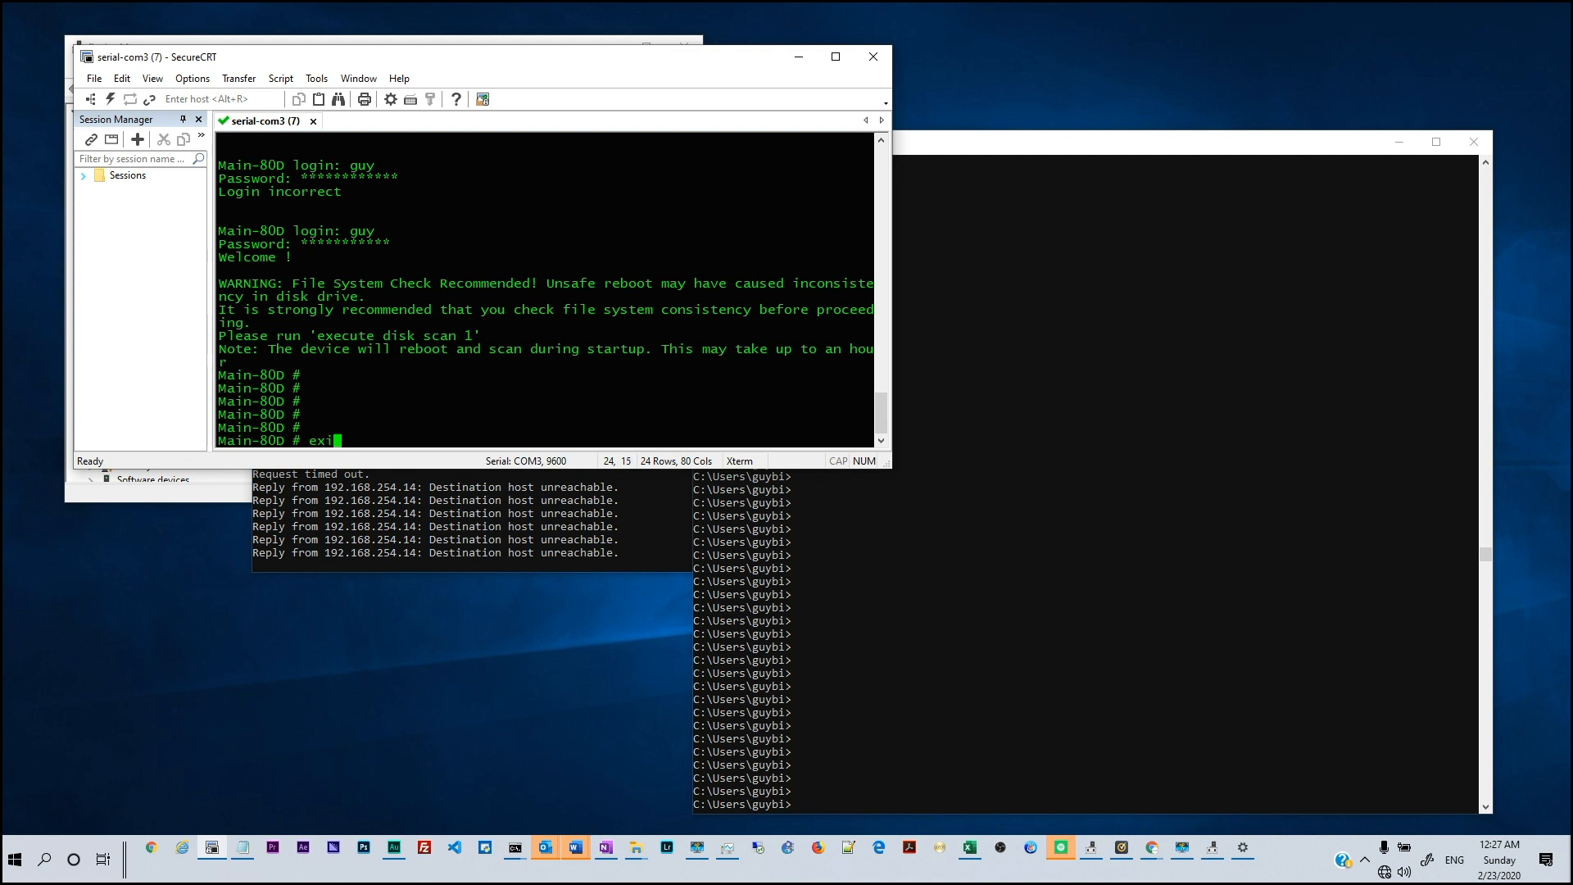
key("Return")
key("Return")
key("Return")
key("Return")
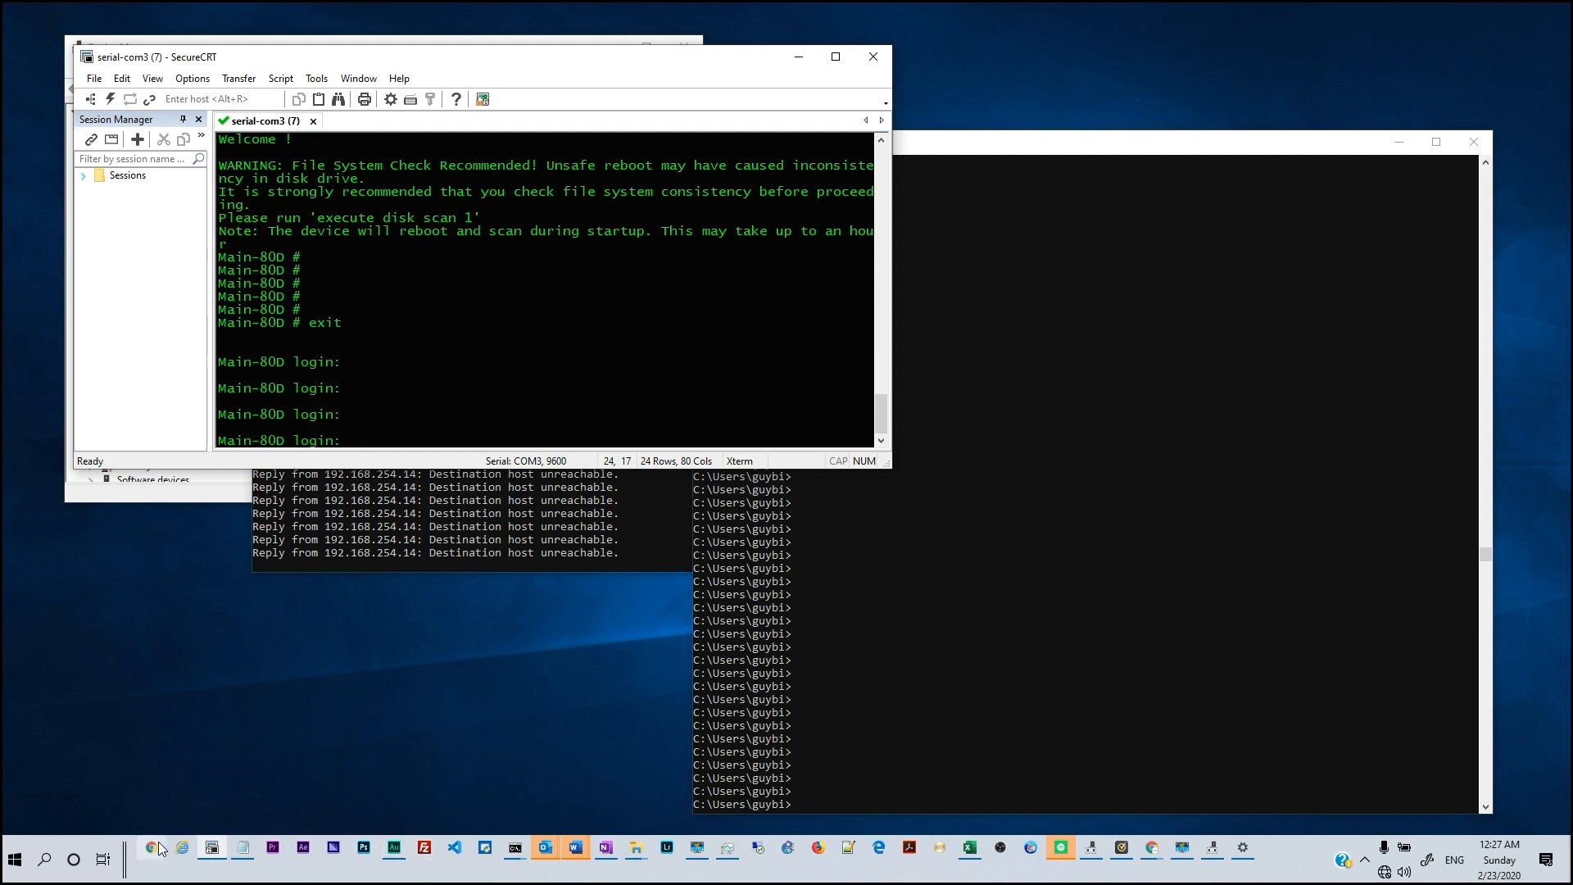
Search Google in Chrome for 'password recovery fortigate'
mouse_move(1154, 849)
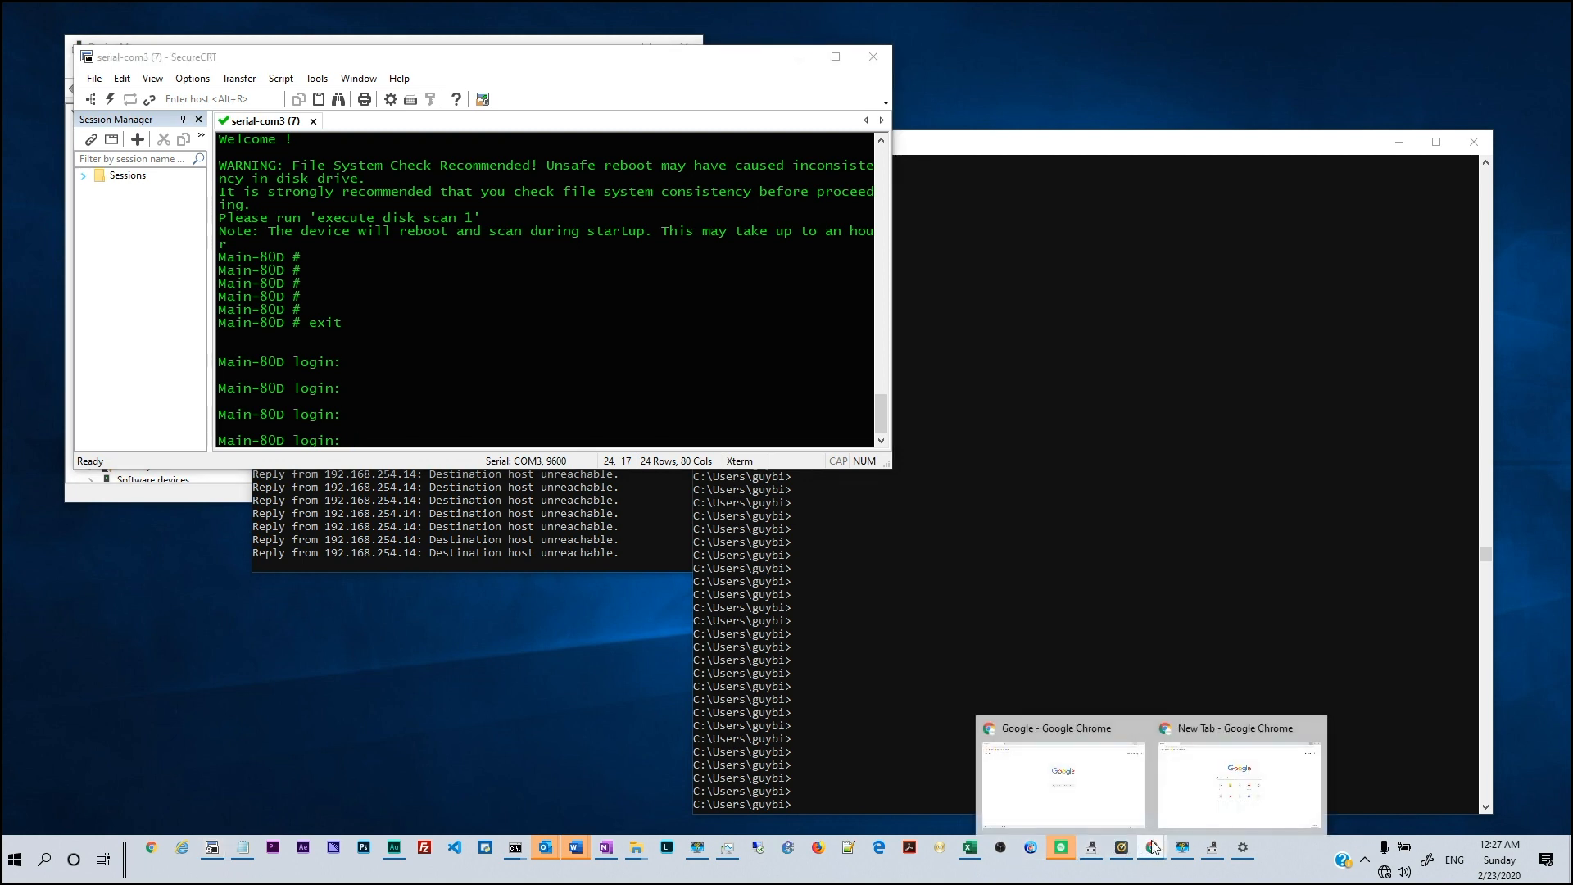
left_click(1133, 807)
left_click(612, 360)
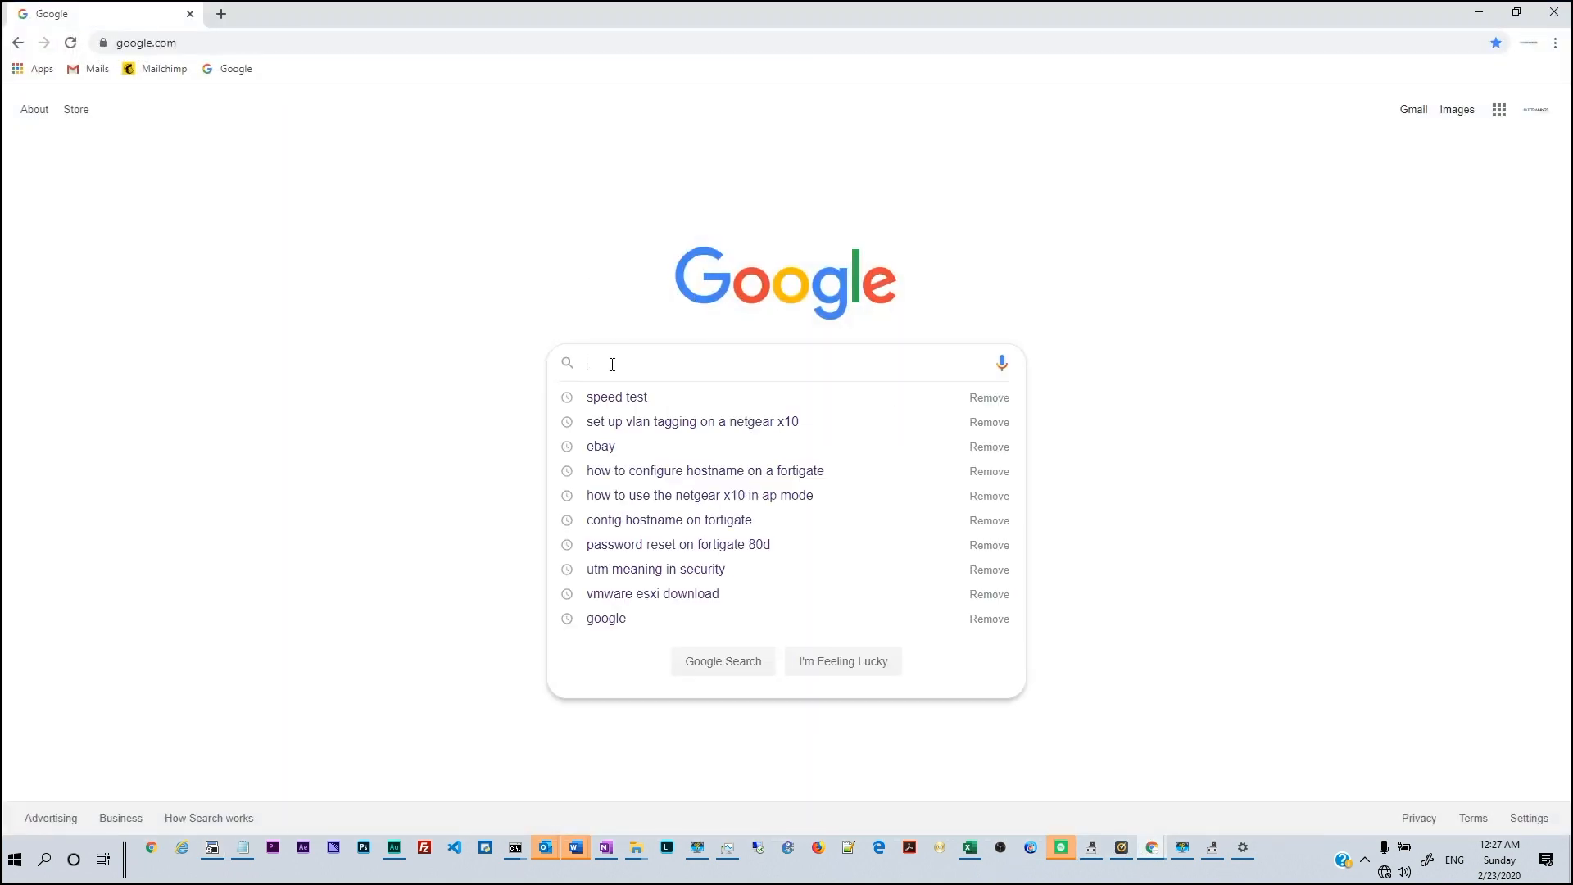
type("password recovery fortigate")
key("Return")
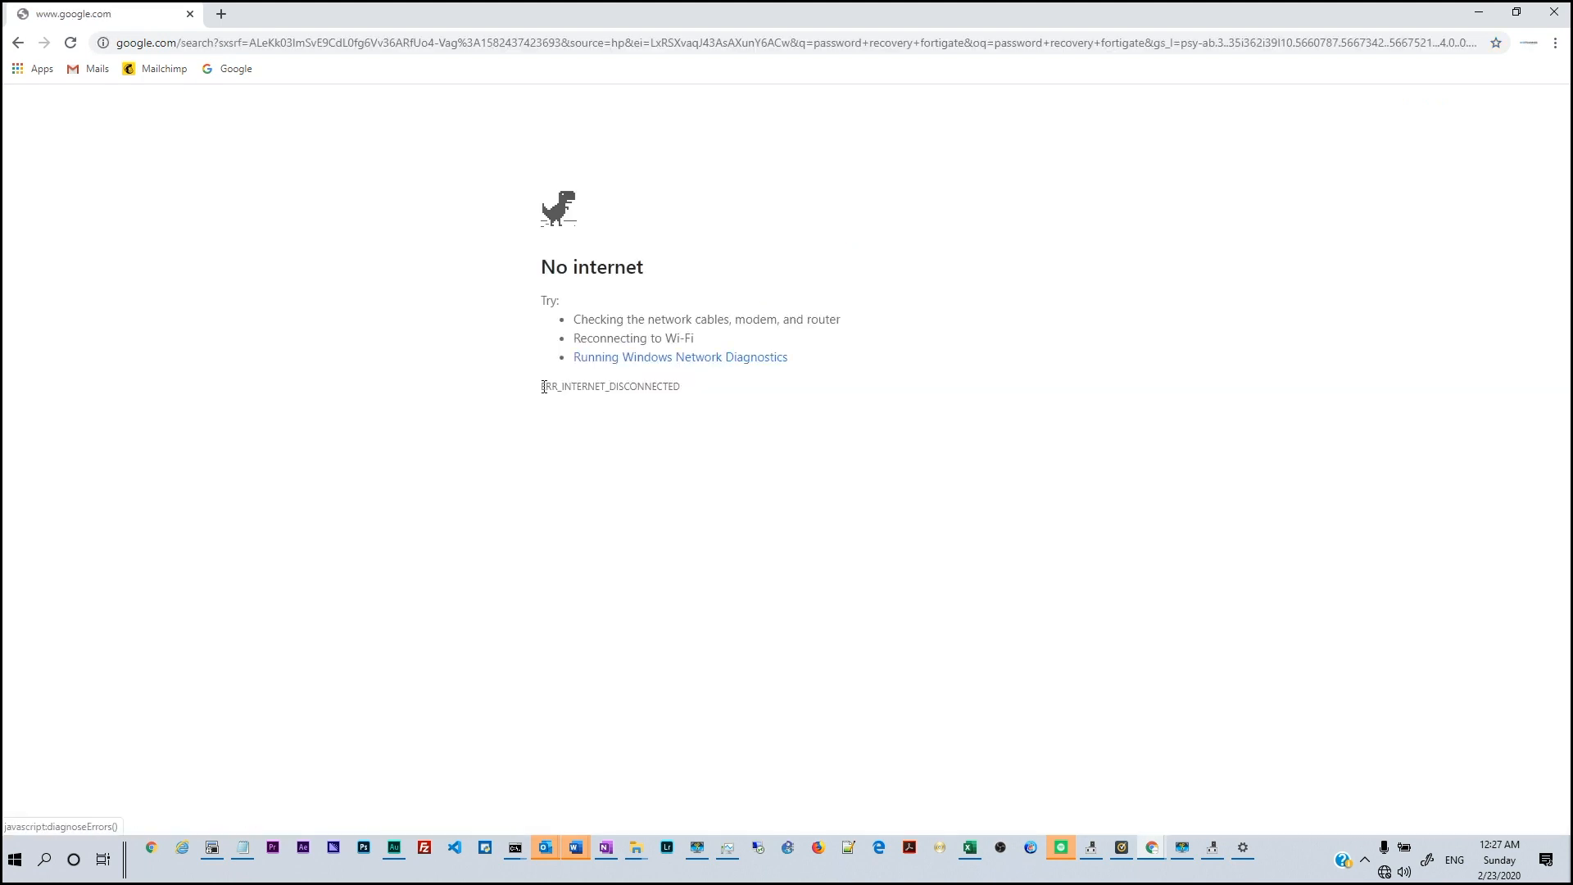
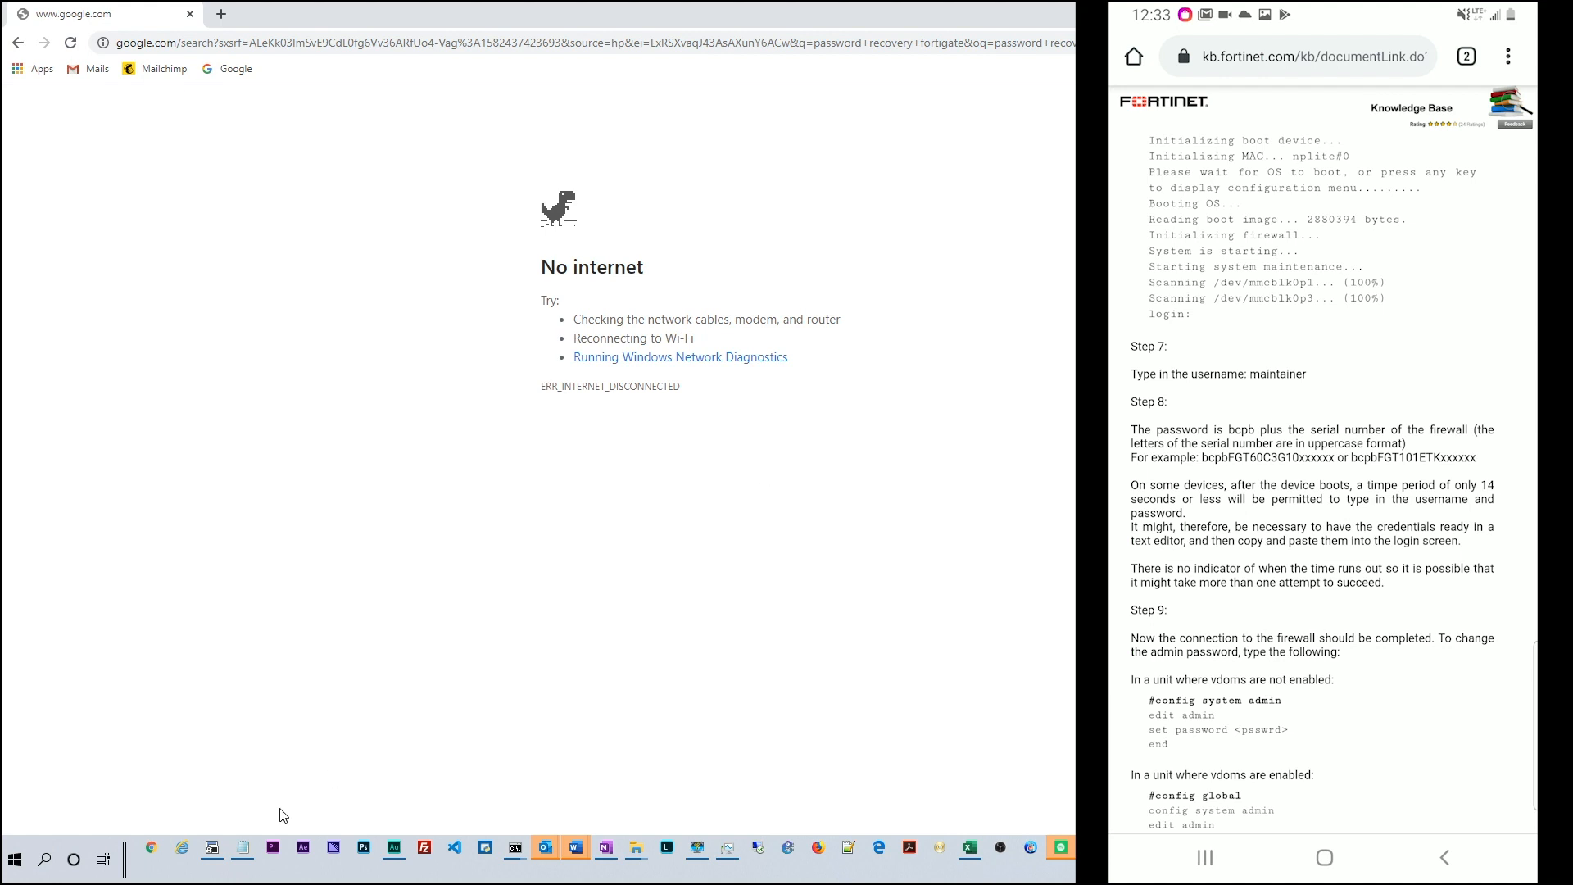
Delete the old diag debug commands in Notepad and start the username line with 'sys'
left_click(243, 848)
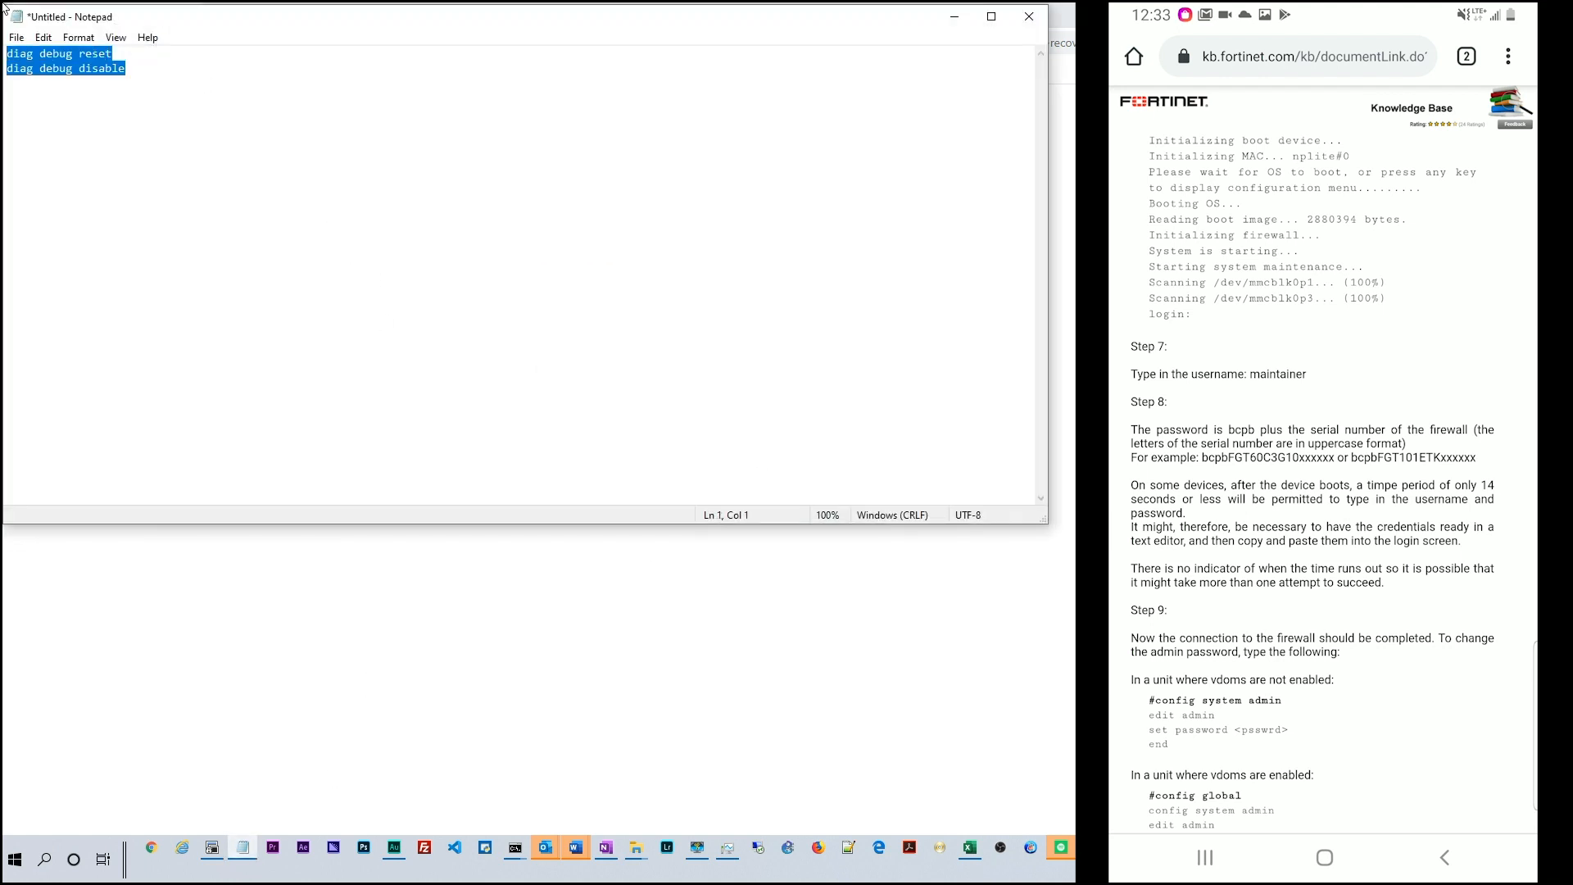
key("Delete")
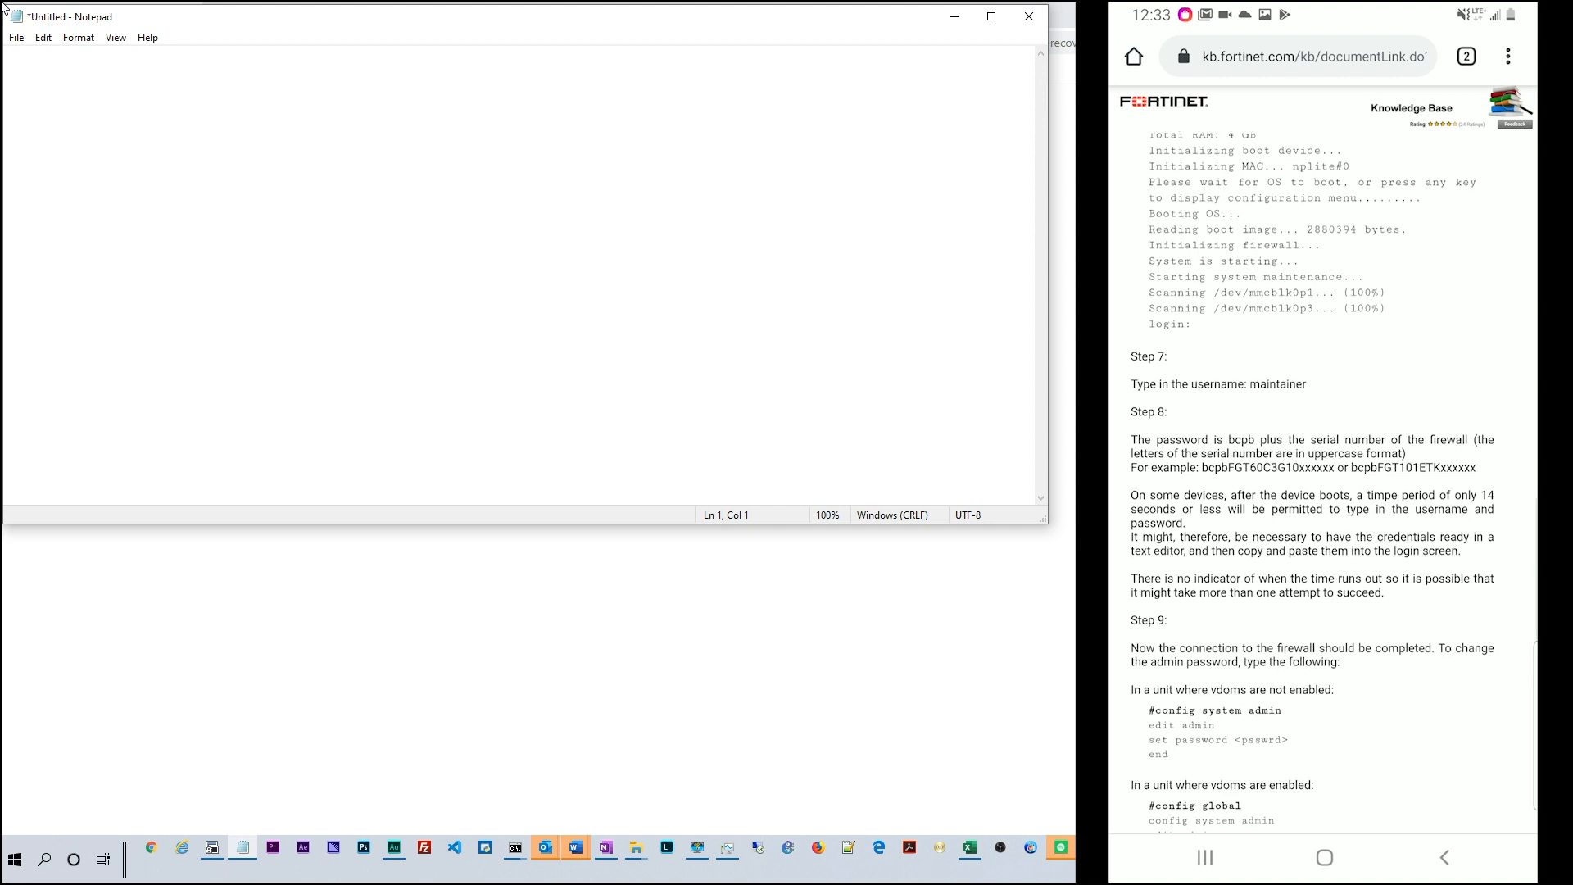
type("uys")
key("BackSpace")
key("BackSpace")
key("BackSpace")
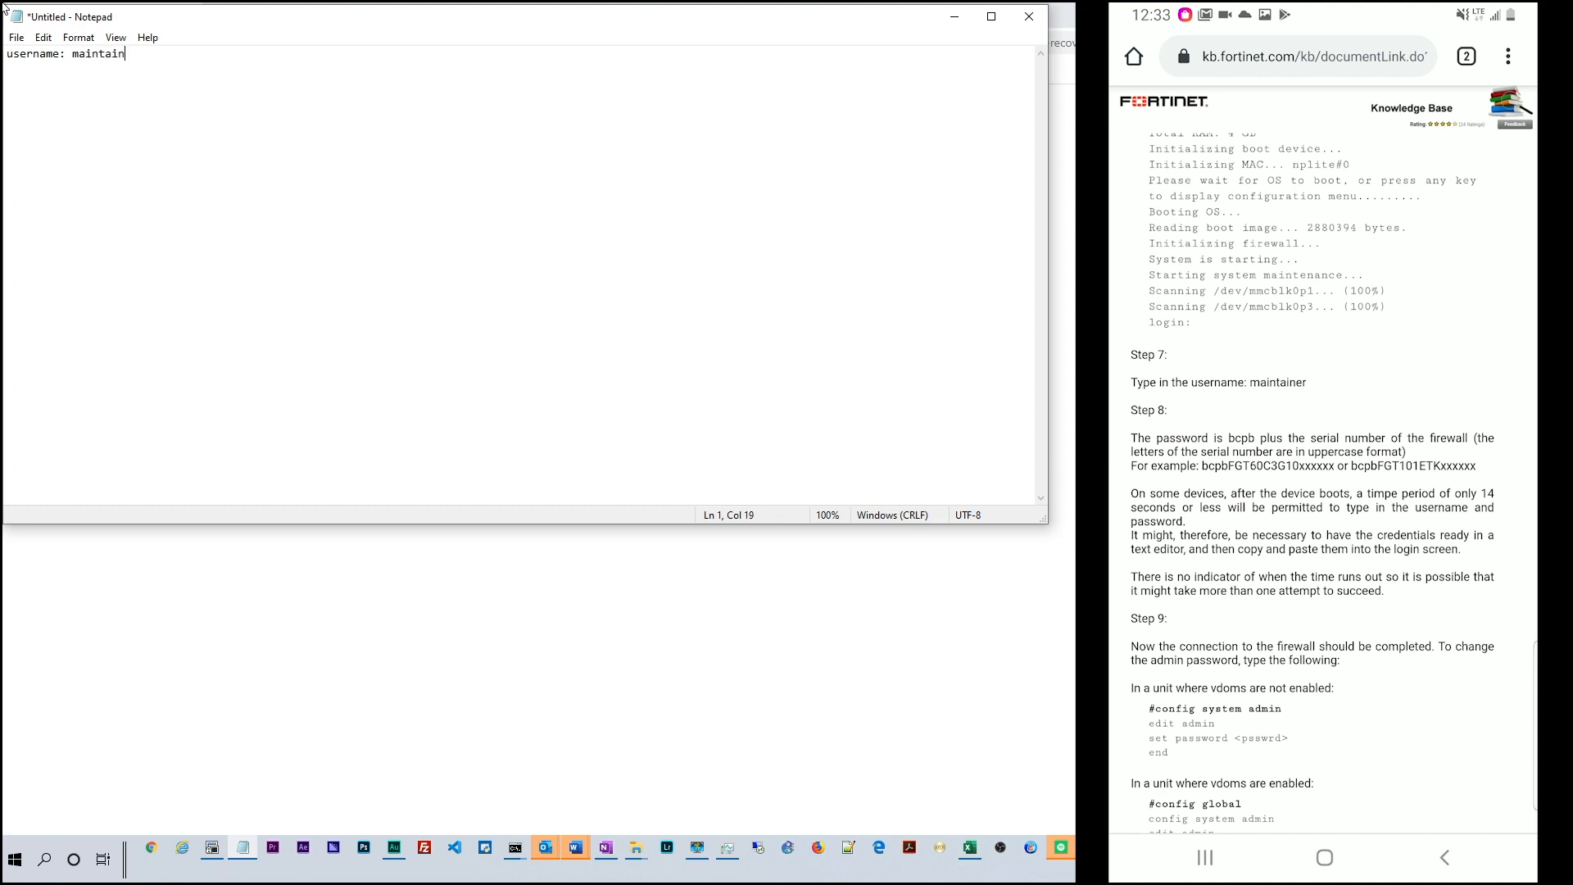
Type 'username: maintainer' in Notepad and begin a 'password:' line beneath it
type("password:")
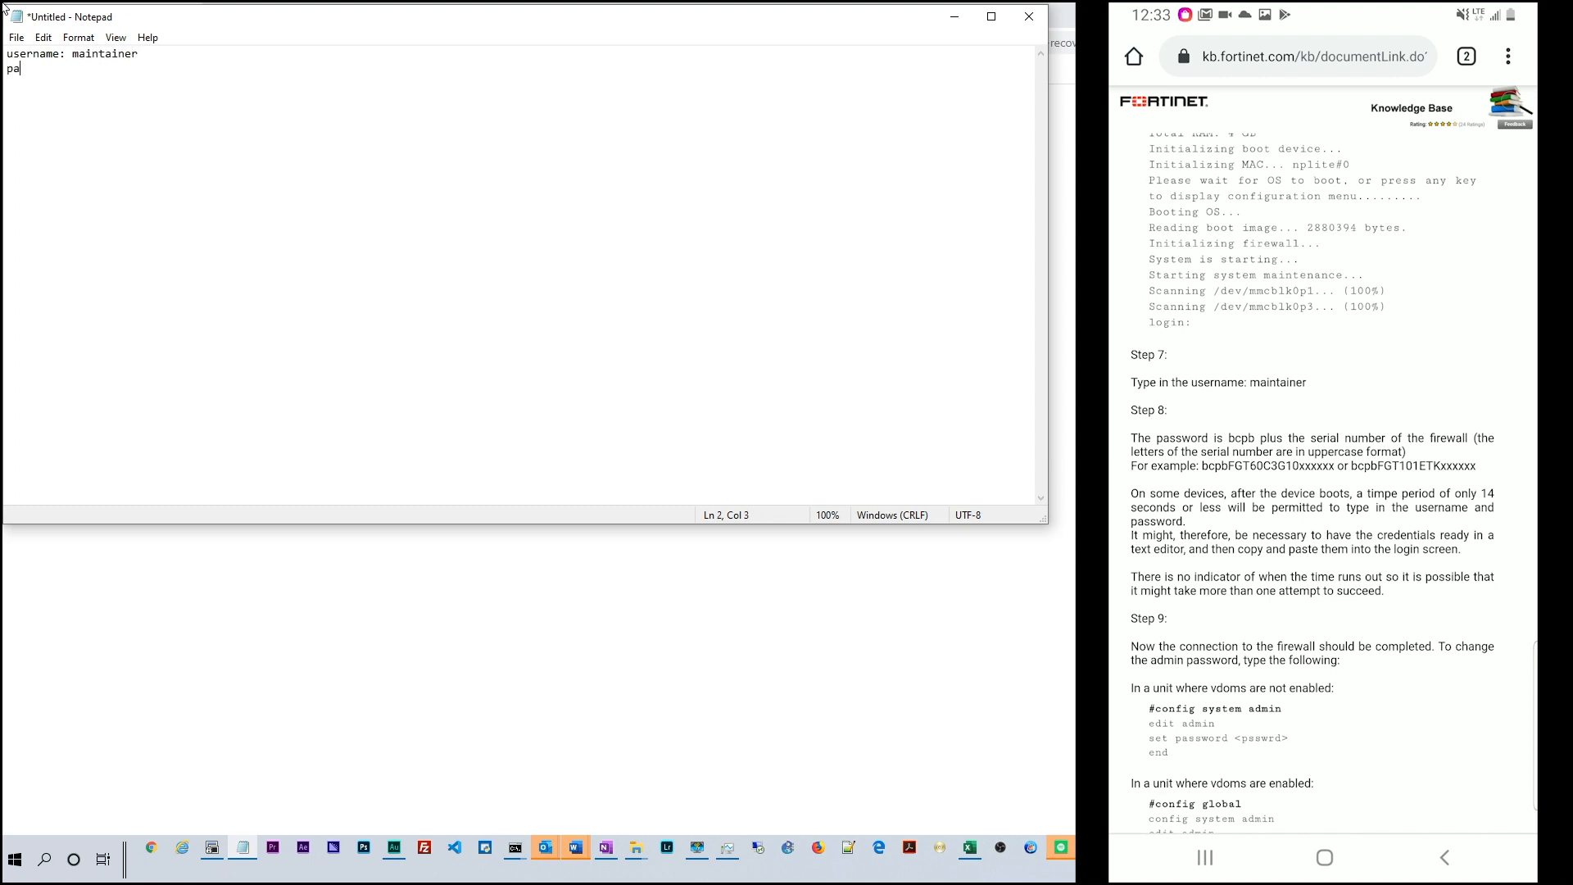
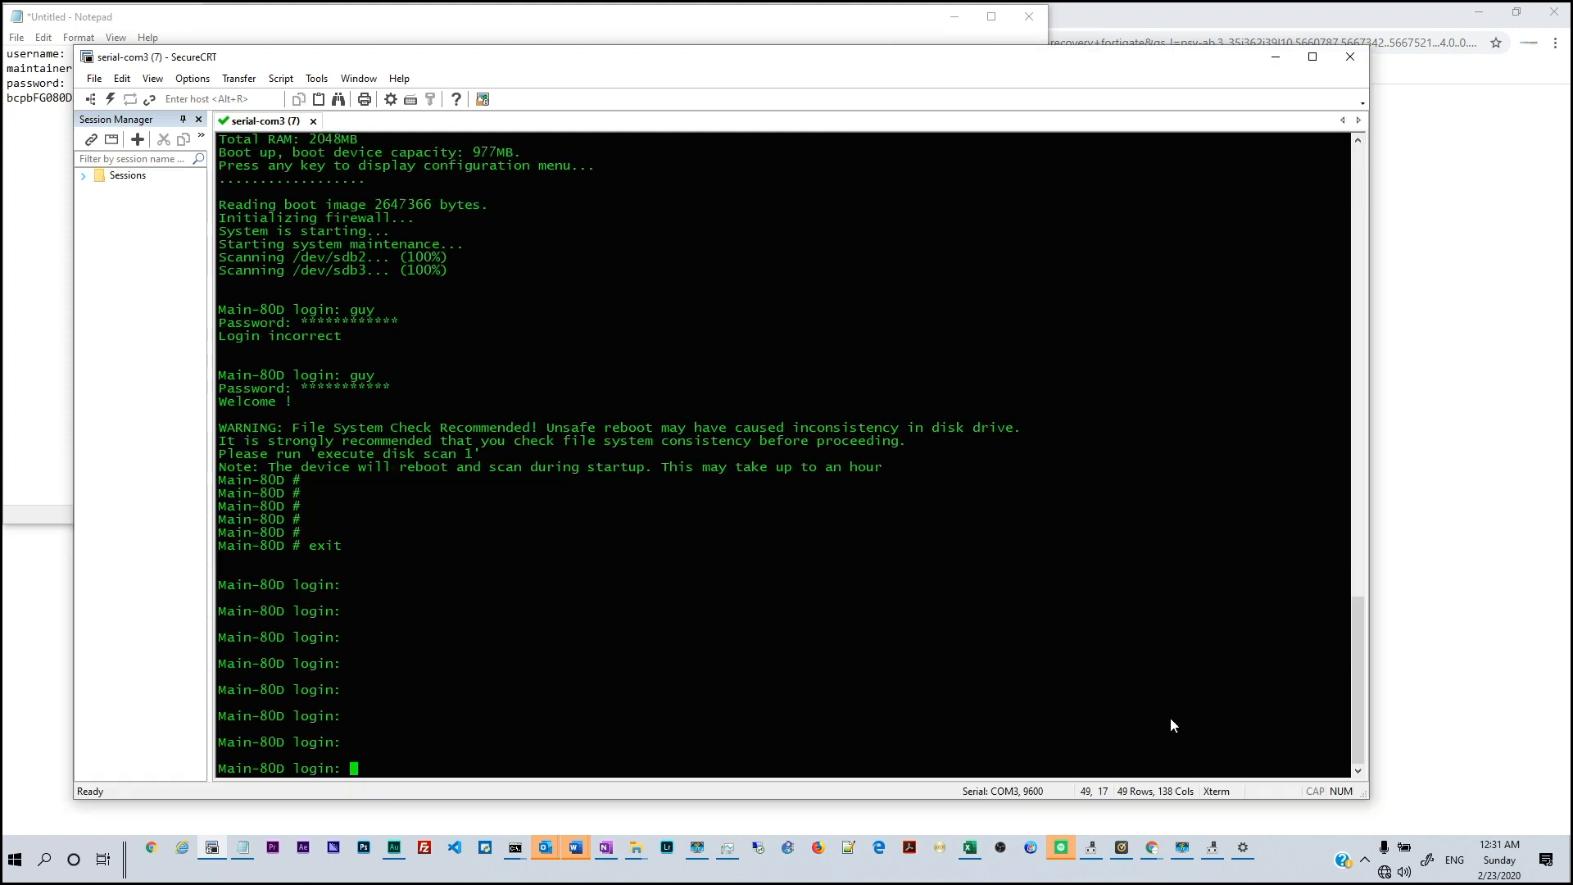
Highlight the FortiGate boot and login output lines in the SecureCRT COM3 console
left_click_drag(632, 727, 238, 175)
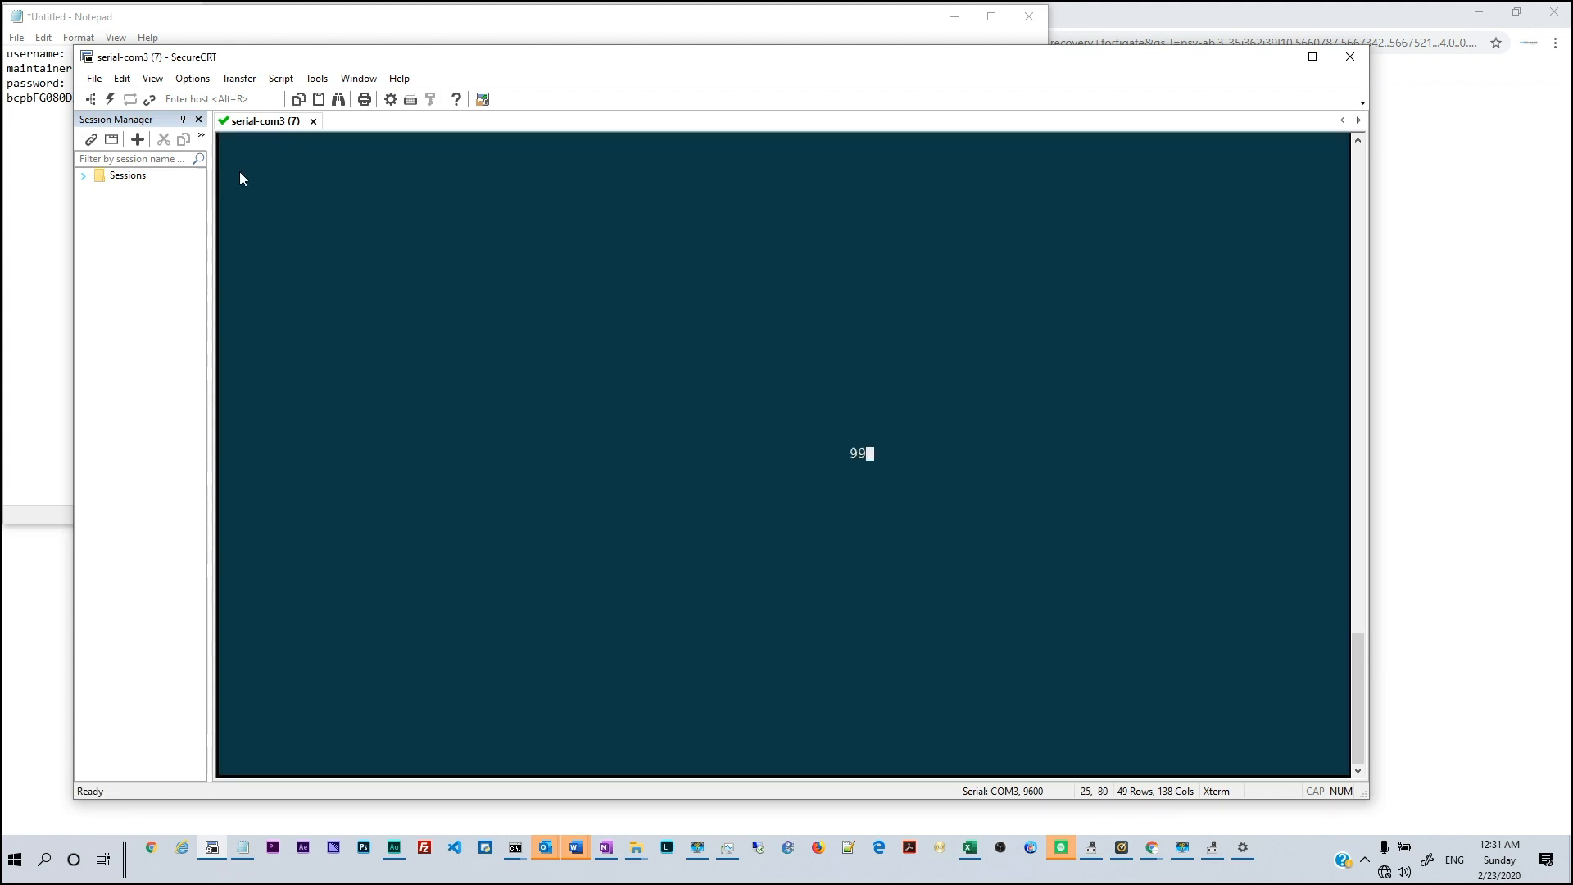
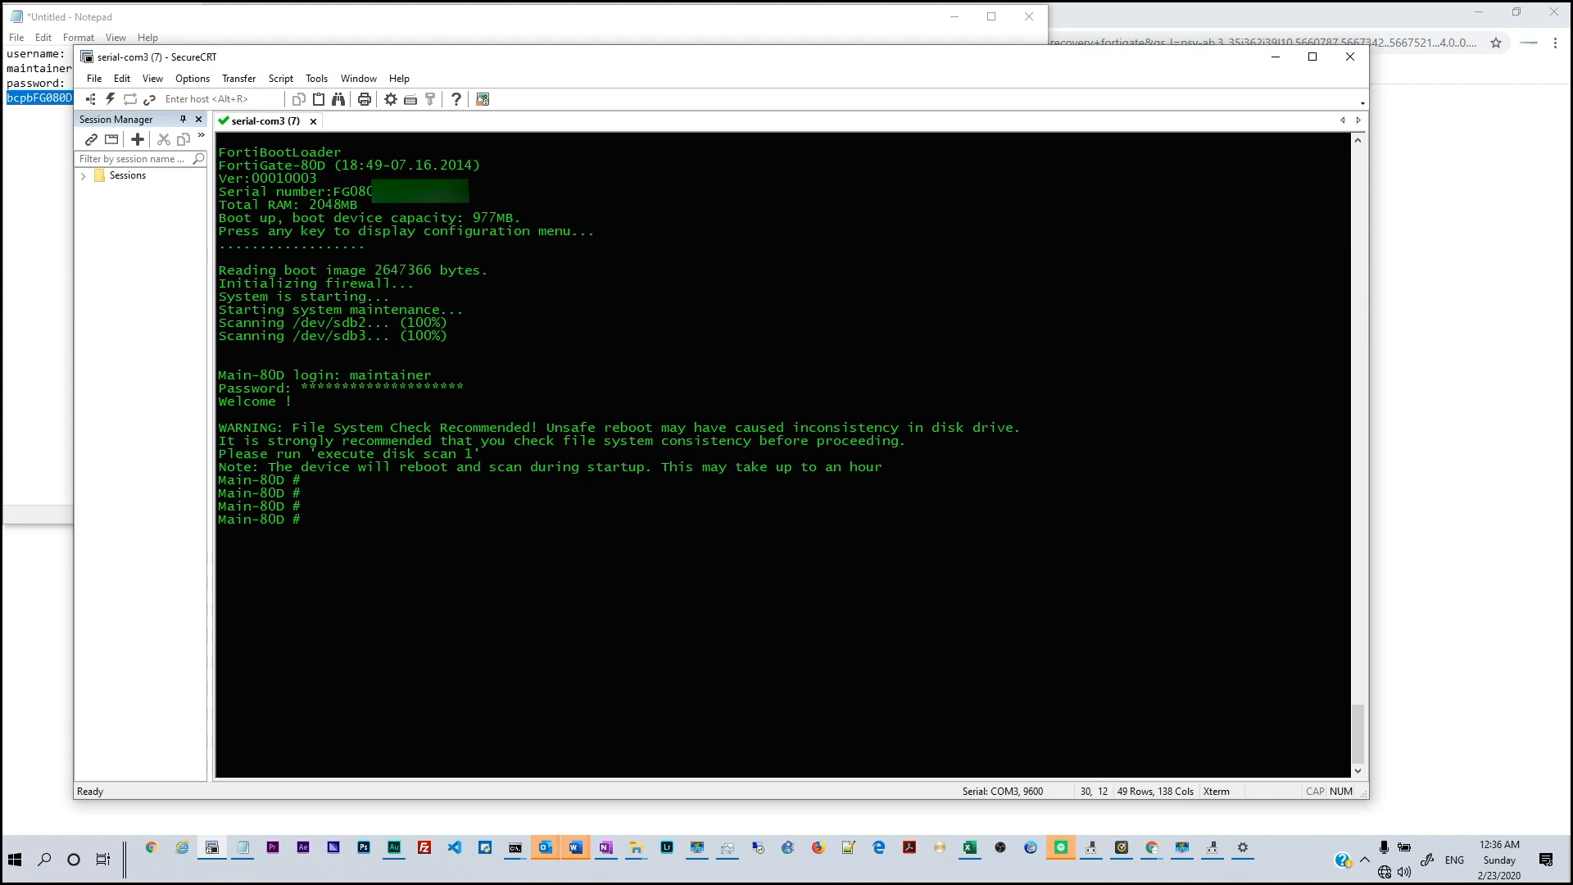
Run 'exec factoryreset' at the Main-80D # prompt and confirm with y
type("exec factoryreset")
key("Return")
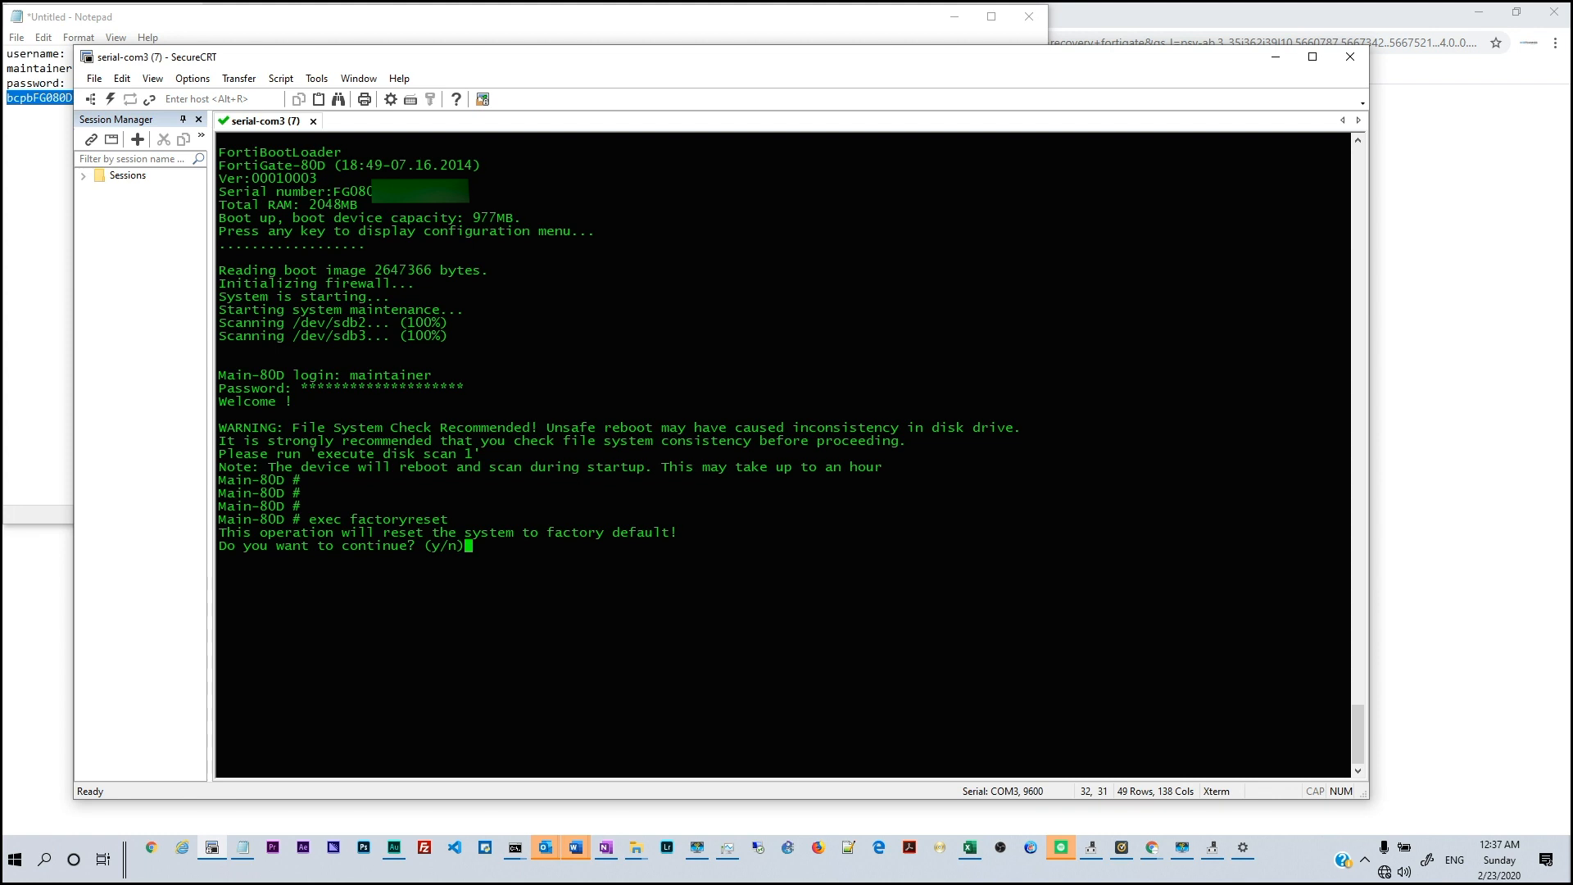
type("y")
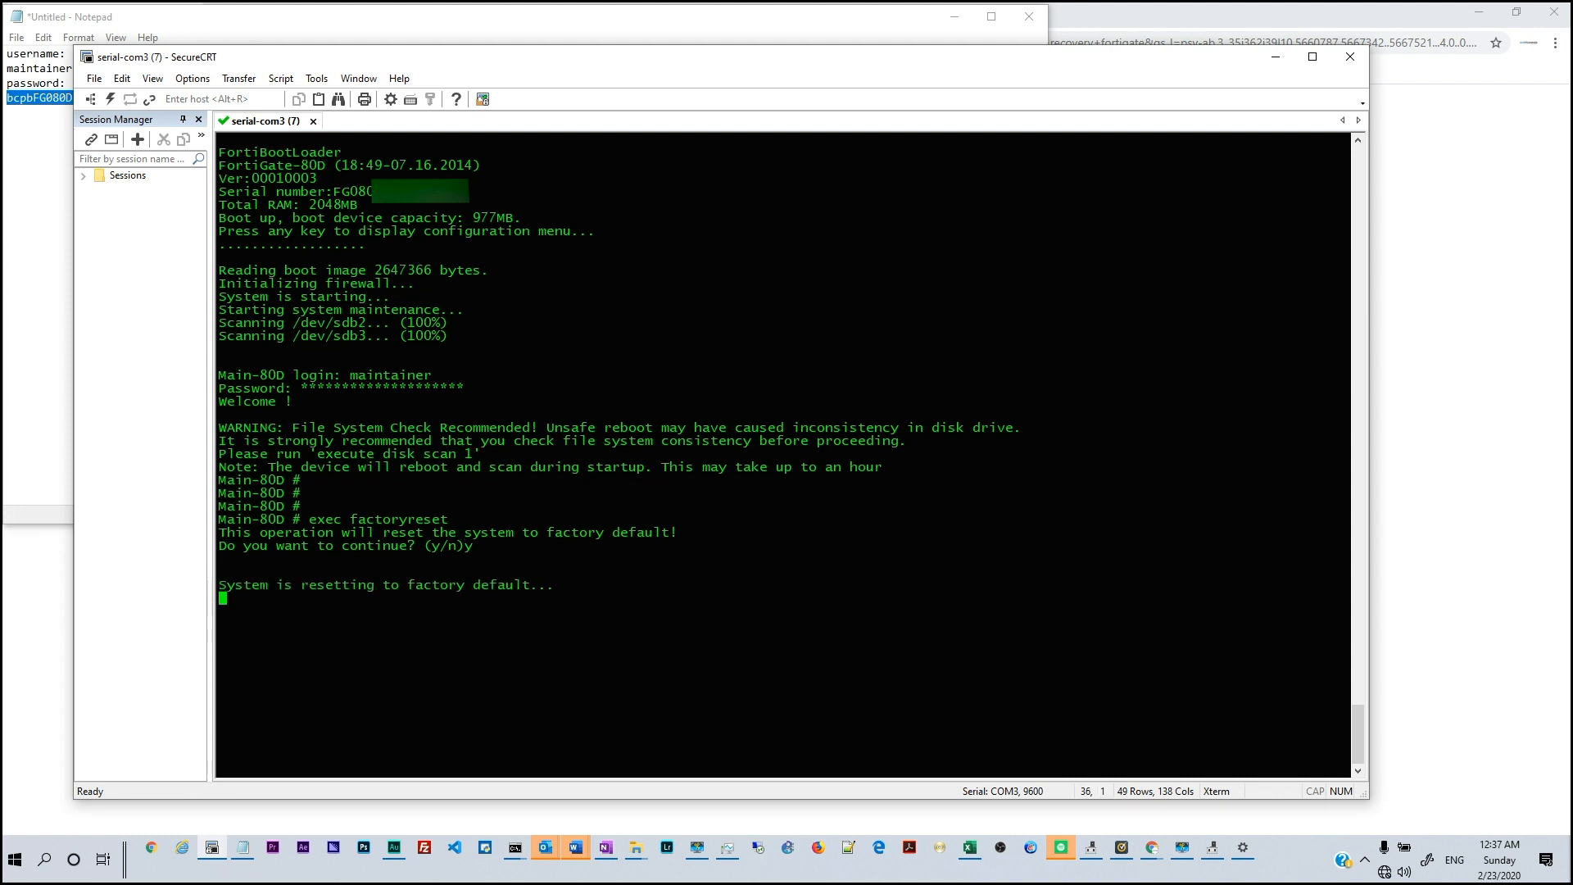
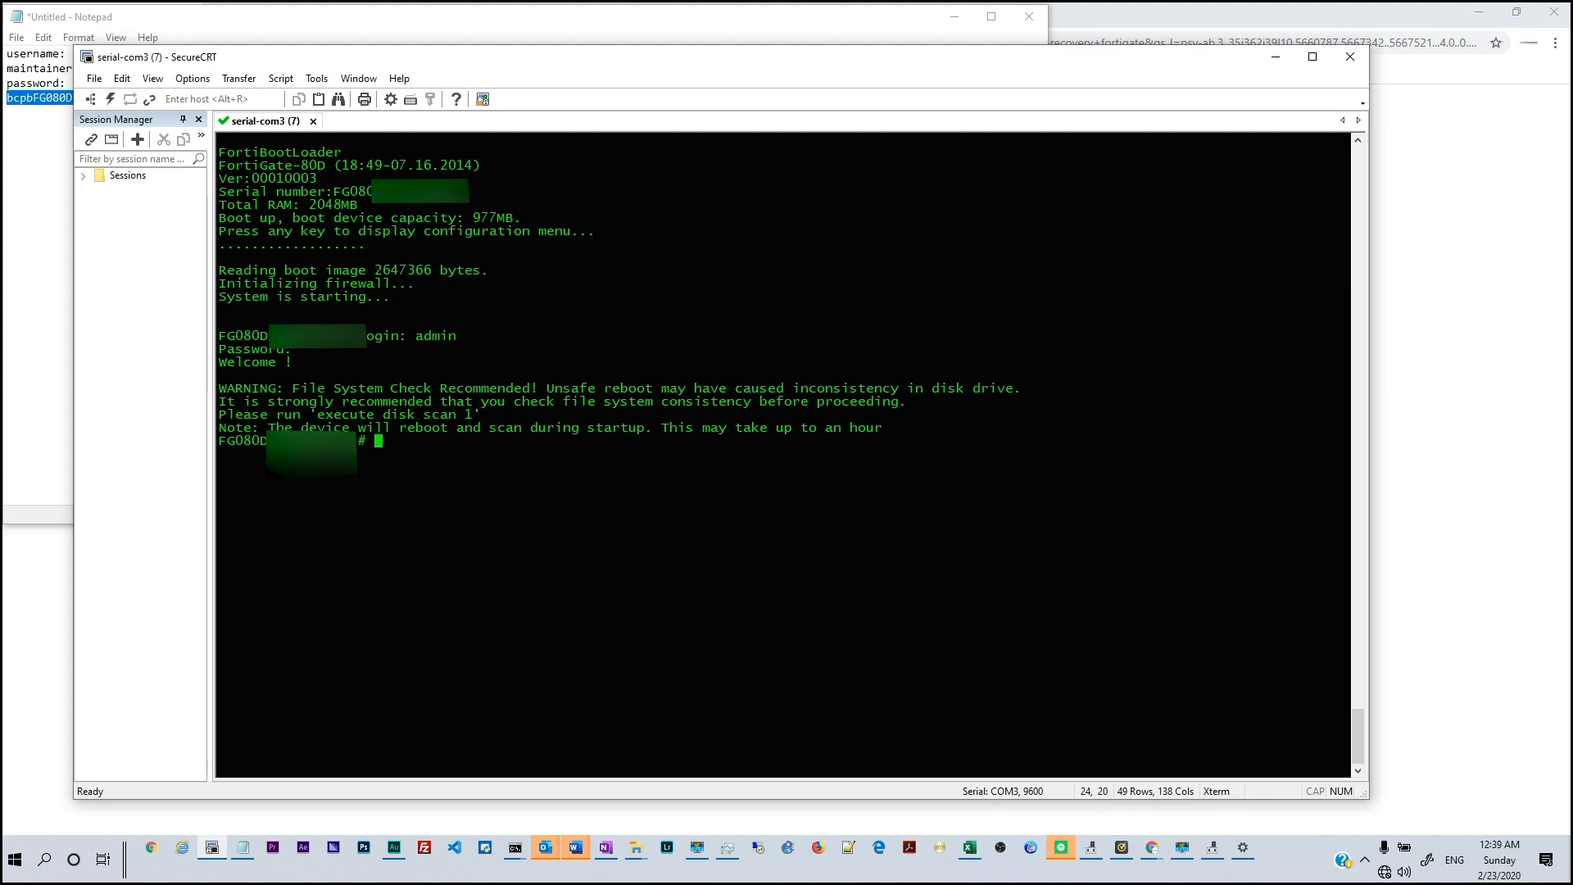
Run 'show sys interf' in the SecureCRT console to list the interface settings
key("Return")
key("Return")
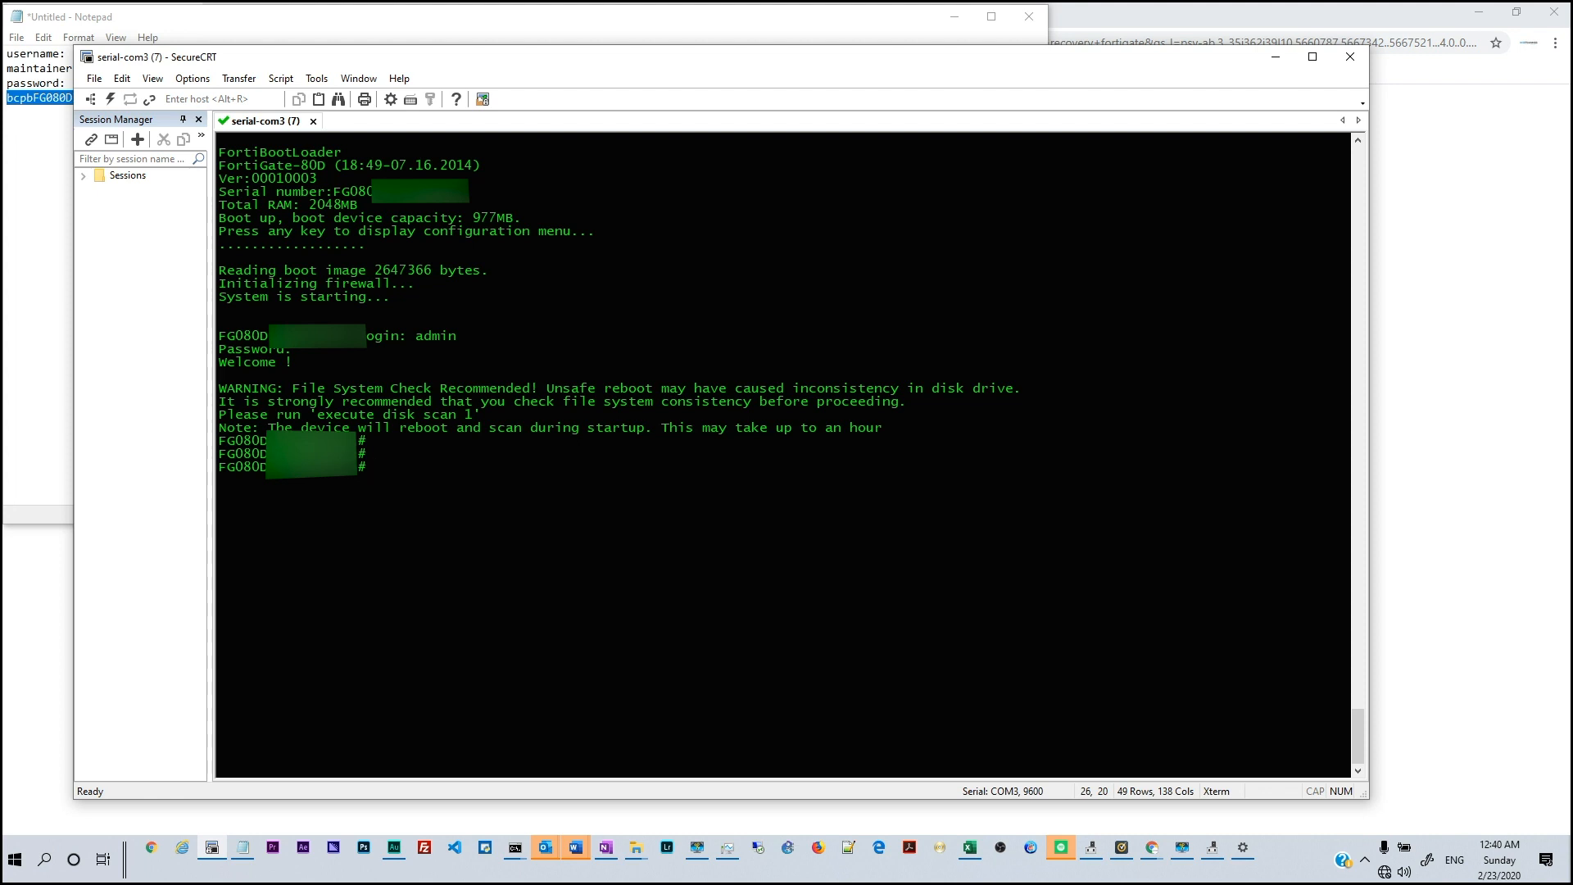
type("show interf")
key("BackSpace")
key("BackSpace")
key("BackSpace")
key("BackSpace")
key("BackSpace")
key("BackSpace")
key("BackSpace")
type("sysy")
key("BackSpace")
type("interf")
key("Return")
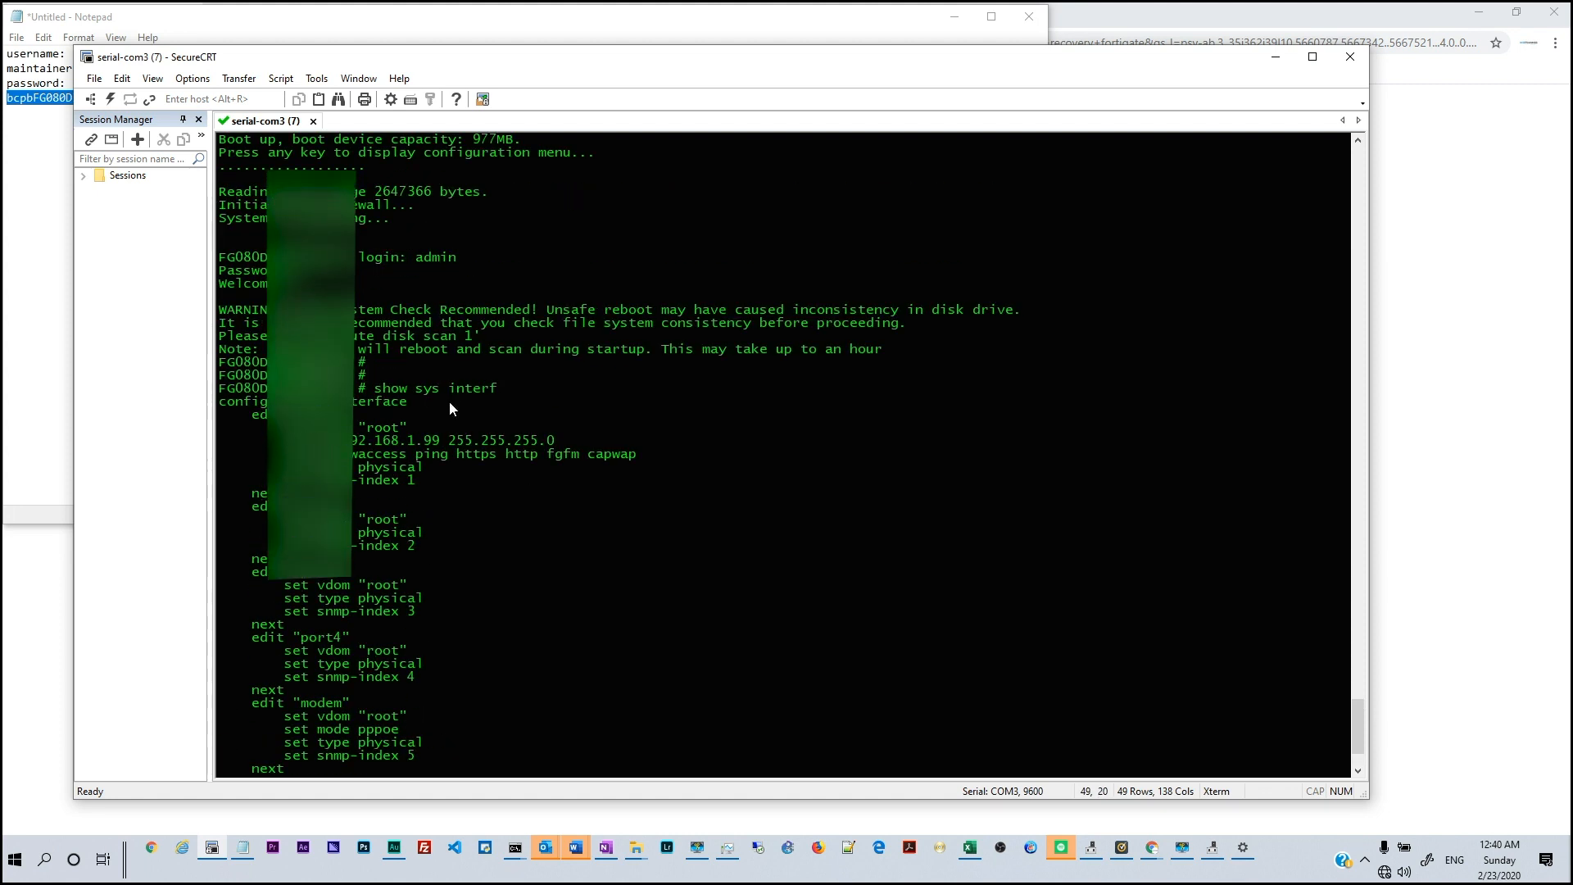
Highlight port1's address 192.168.1.99 255.255.255.0 in the command output
left_click_drag(341, 447, 554, 447)
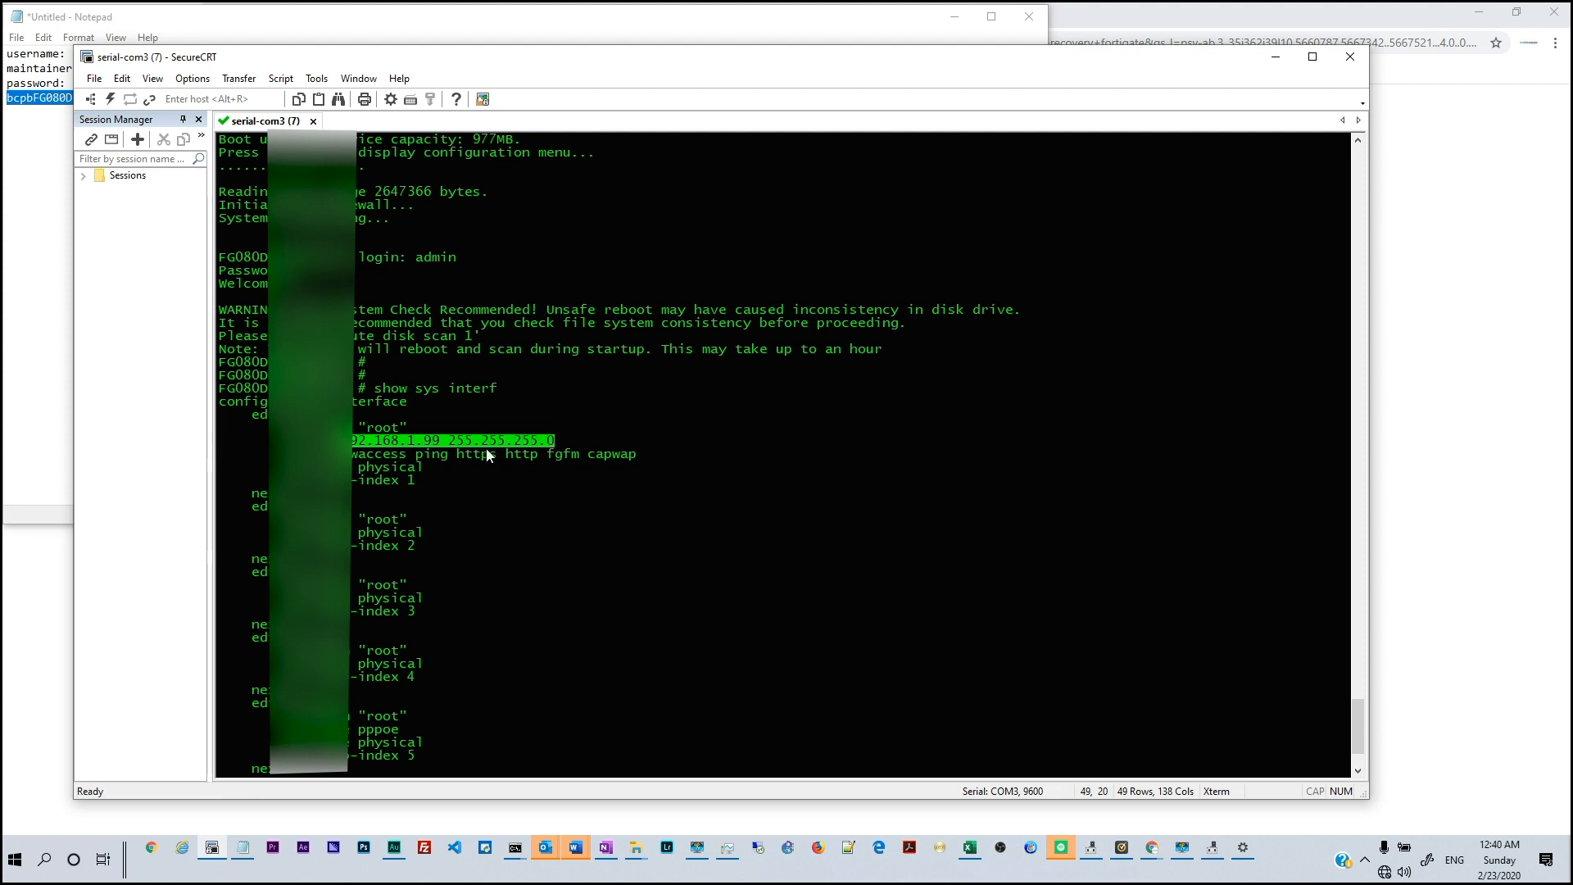
left_click(352, 446)
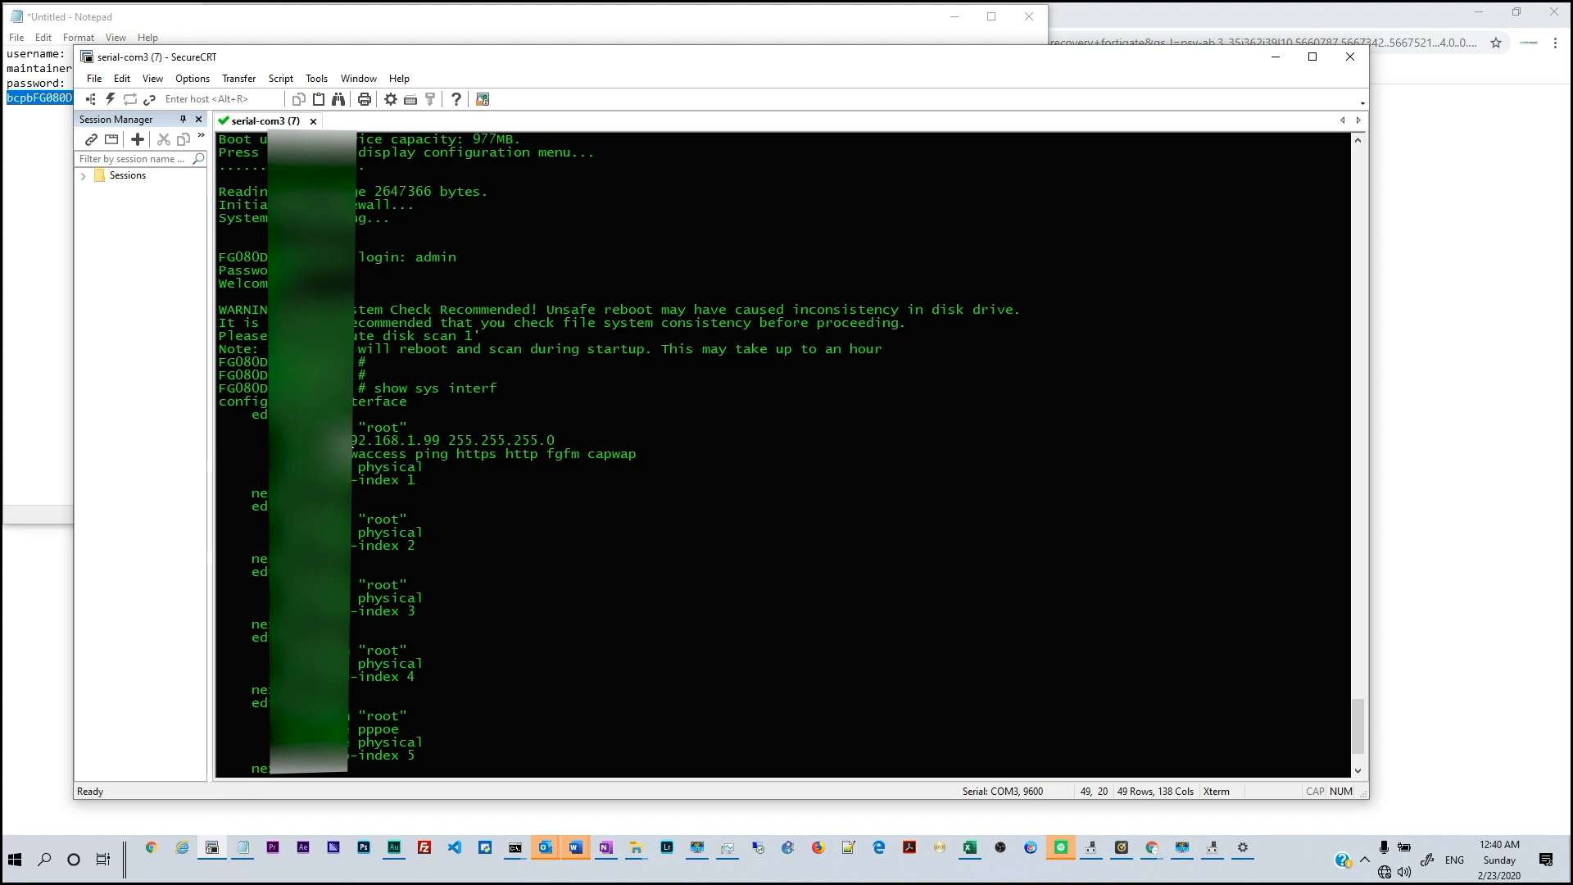
left_click_drag(352, 446, 441, 442)
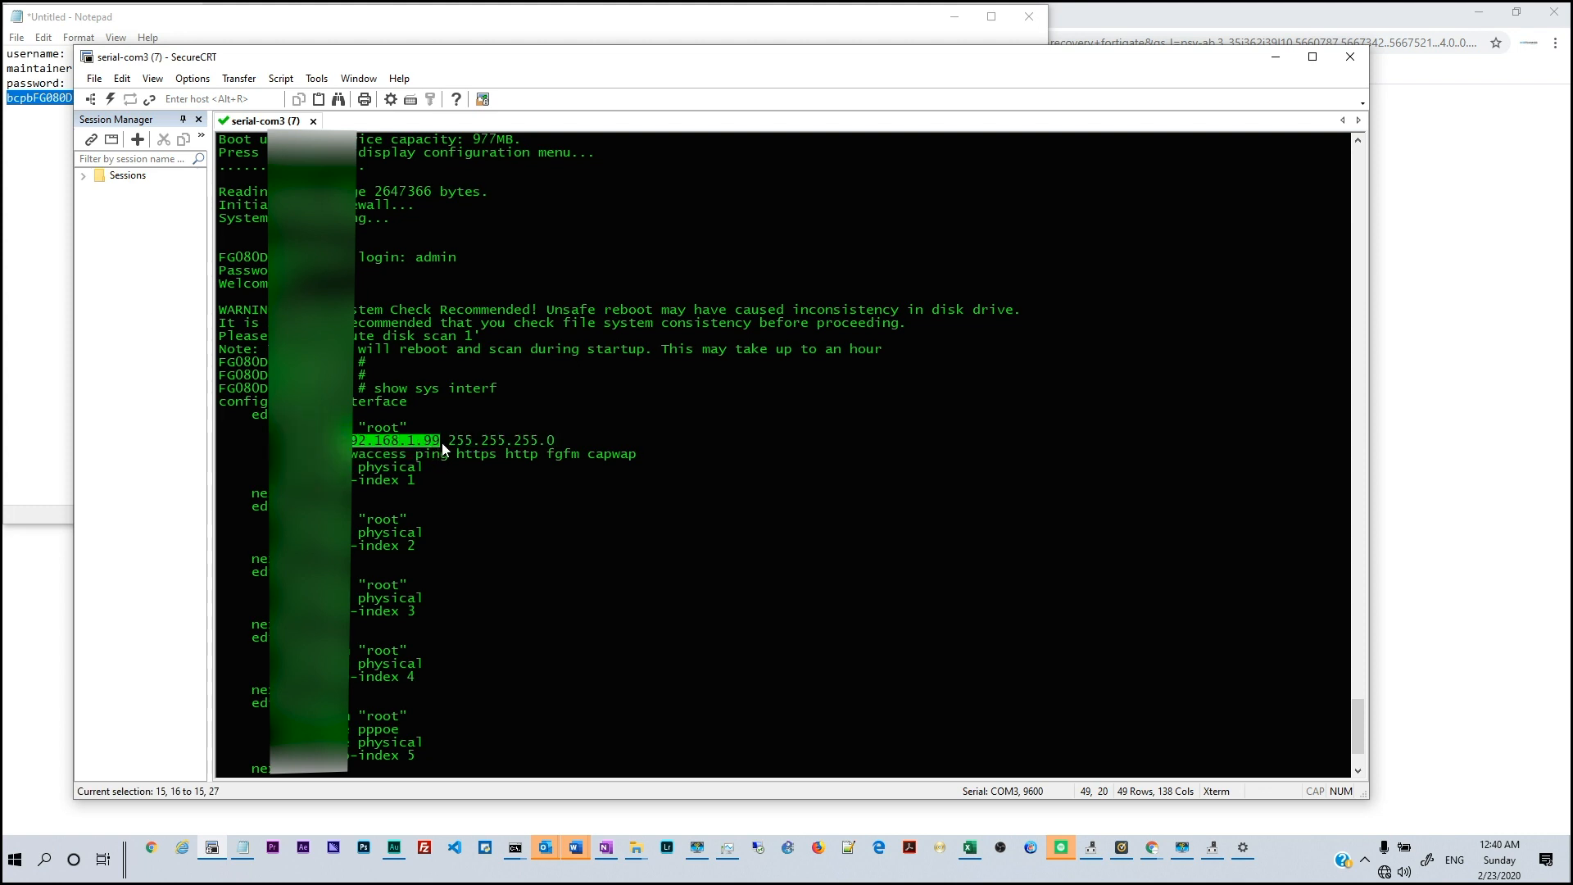
left_click_drag(549, 449, 550, 447)
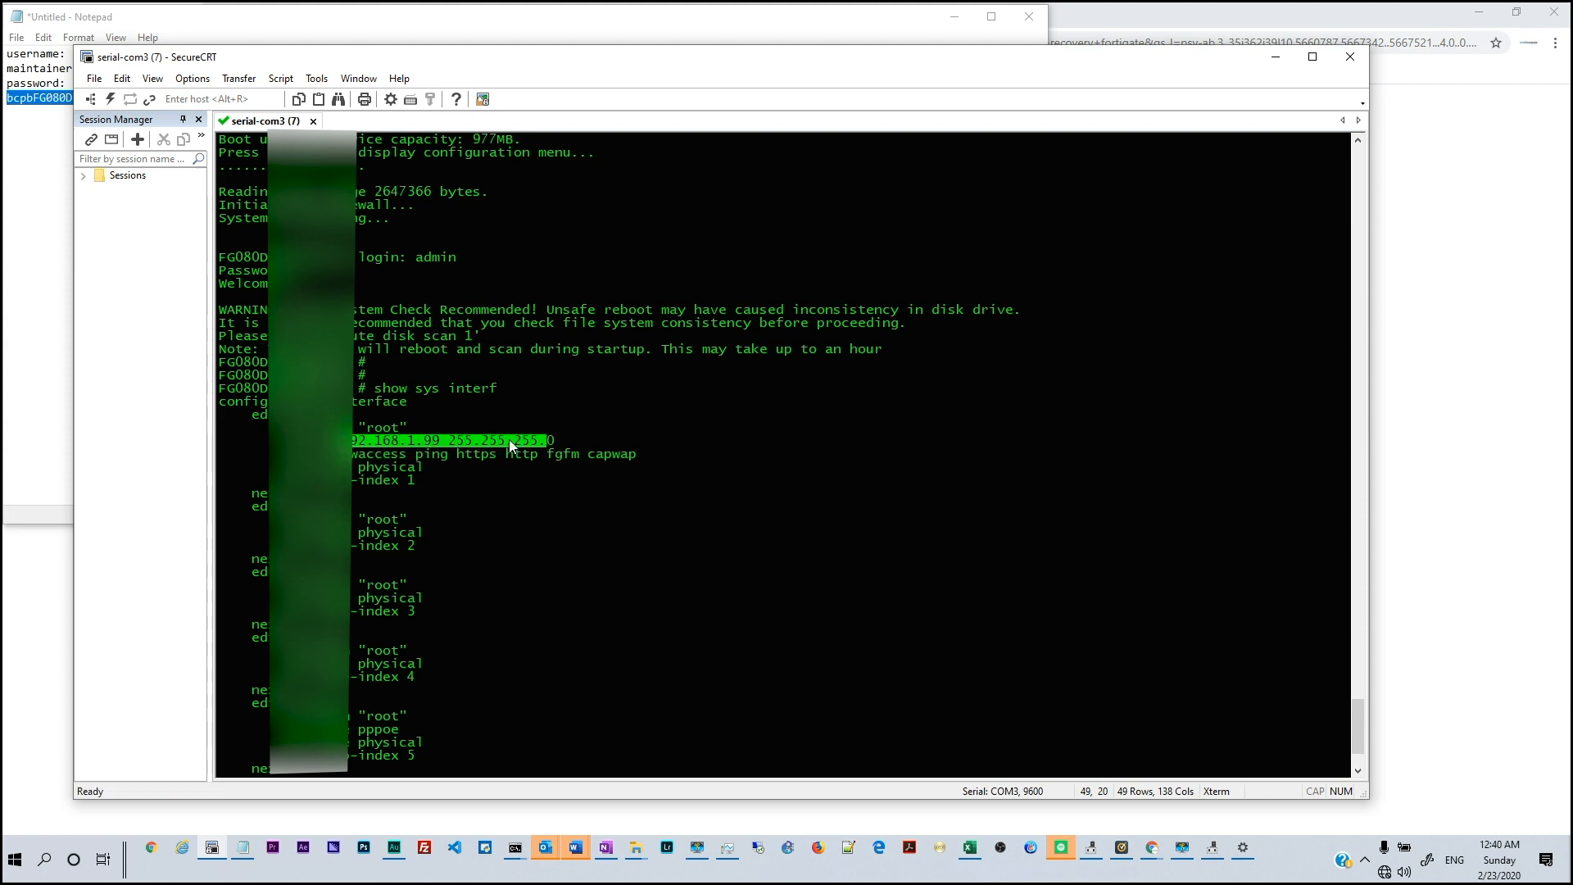
left_click_drag(304, 416, 553, 453)
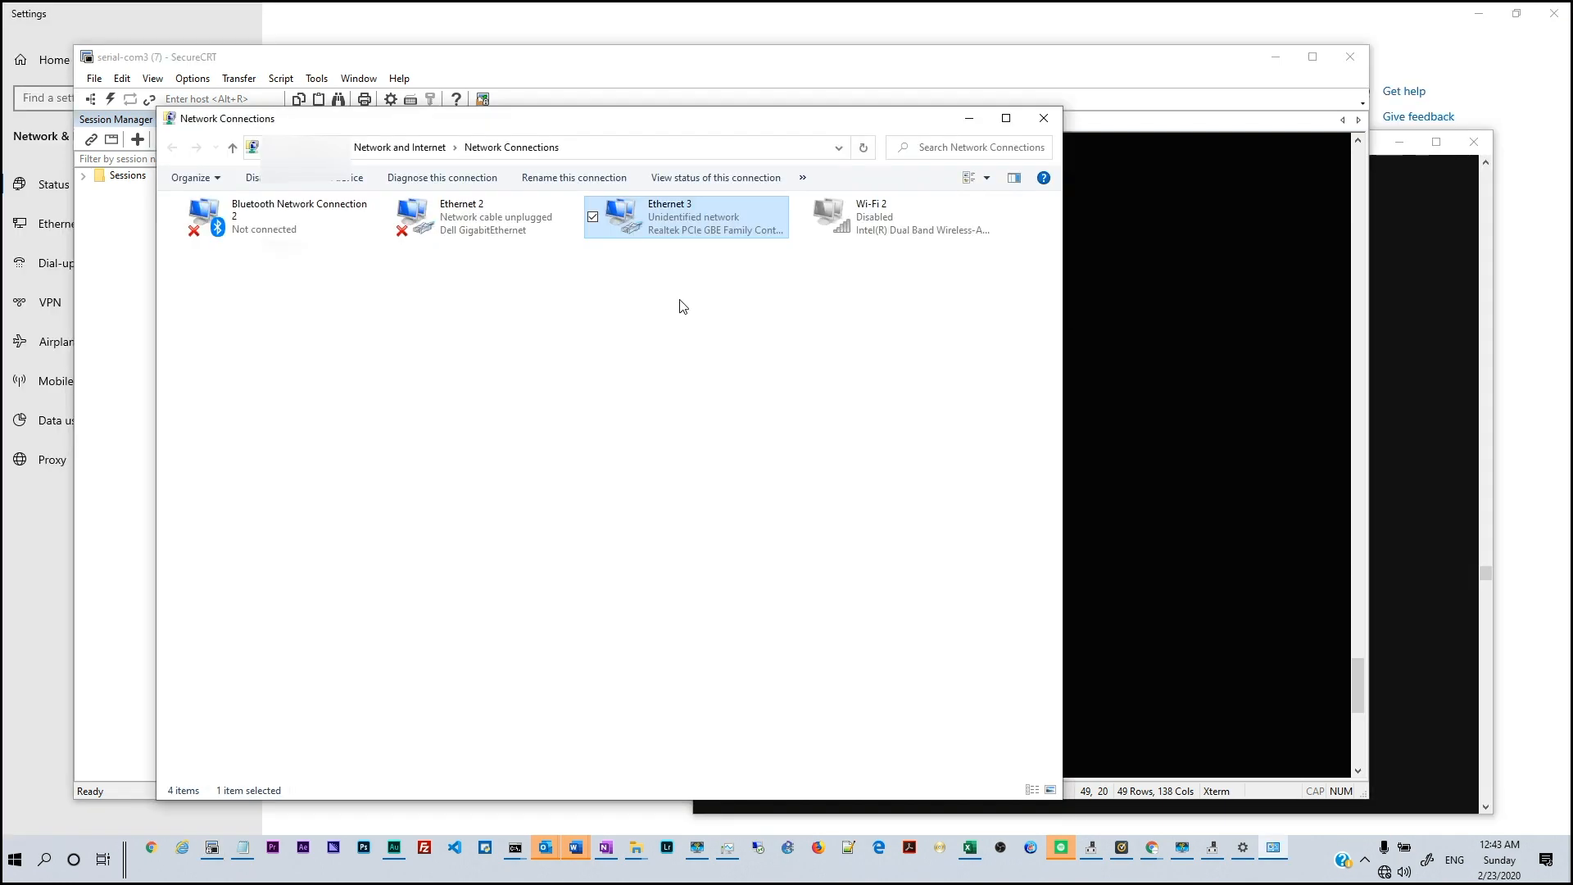
Open Ethernet 3's IPv4 properties and switch to a manually assigned IP address
double_click(712, 235)
left_click(687, 569)
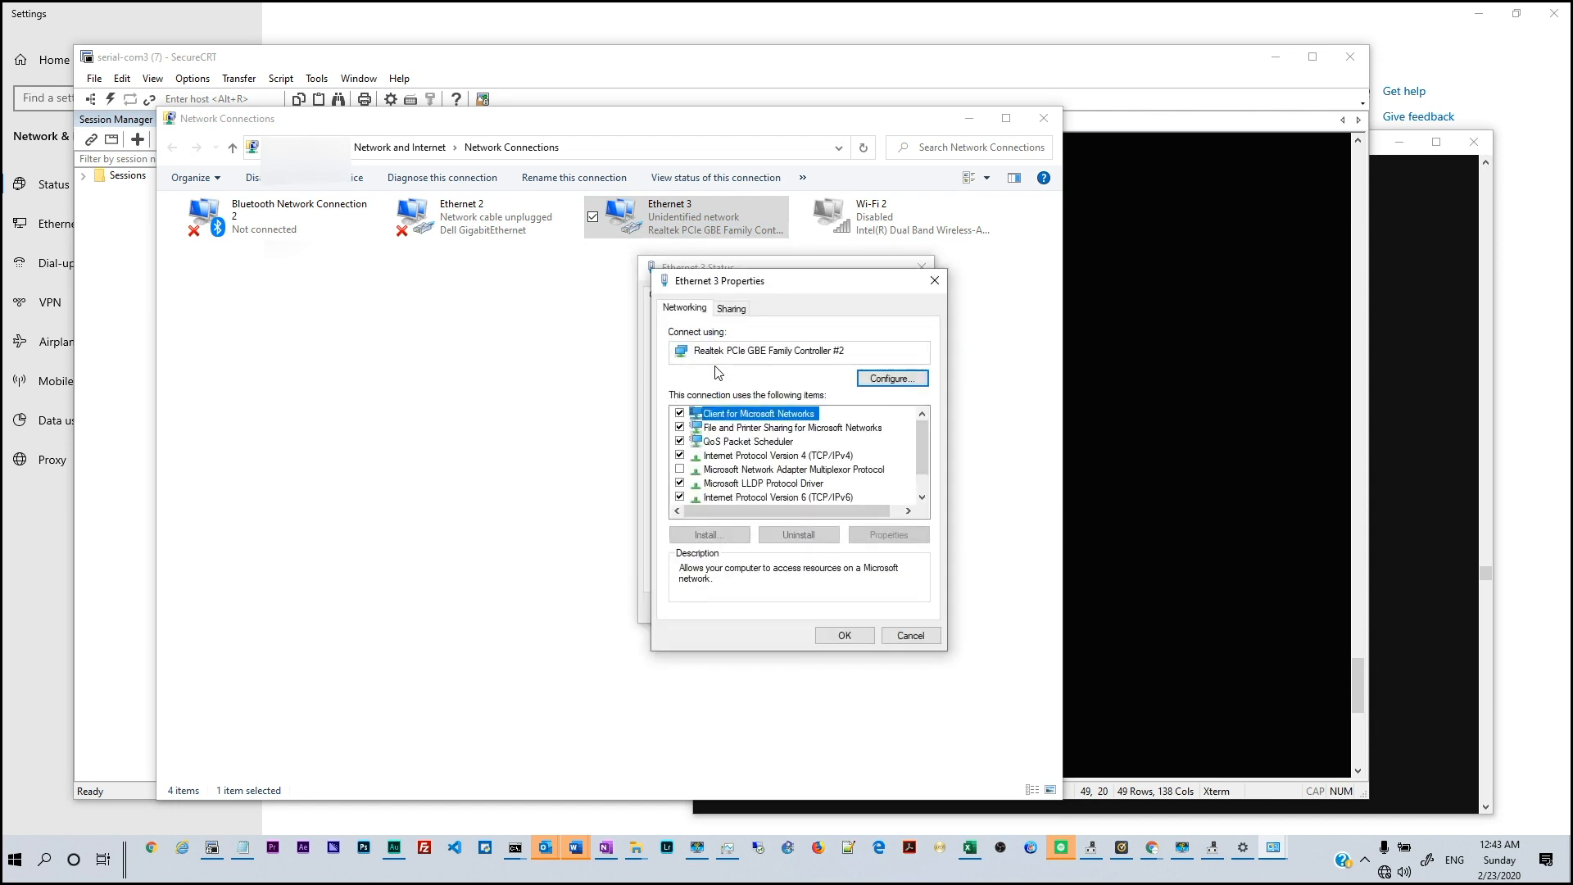
double_click(754, 458)
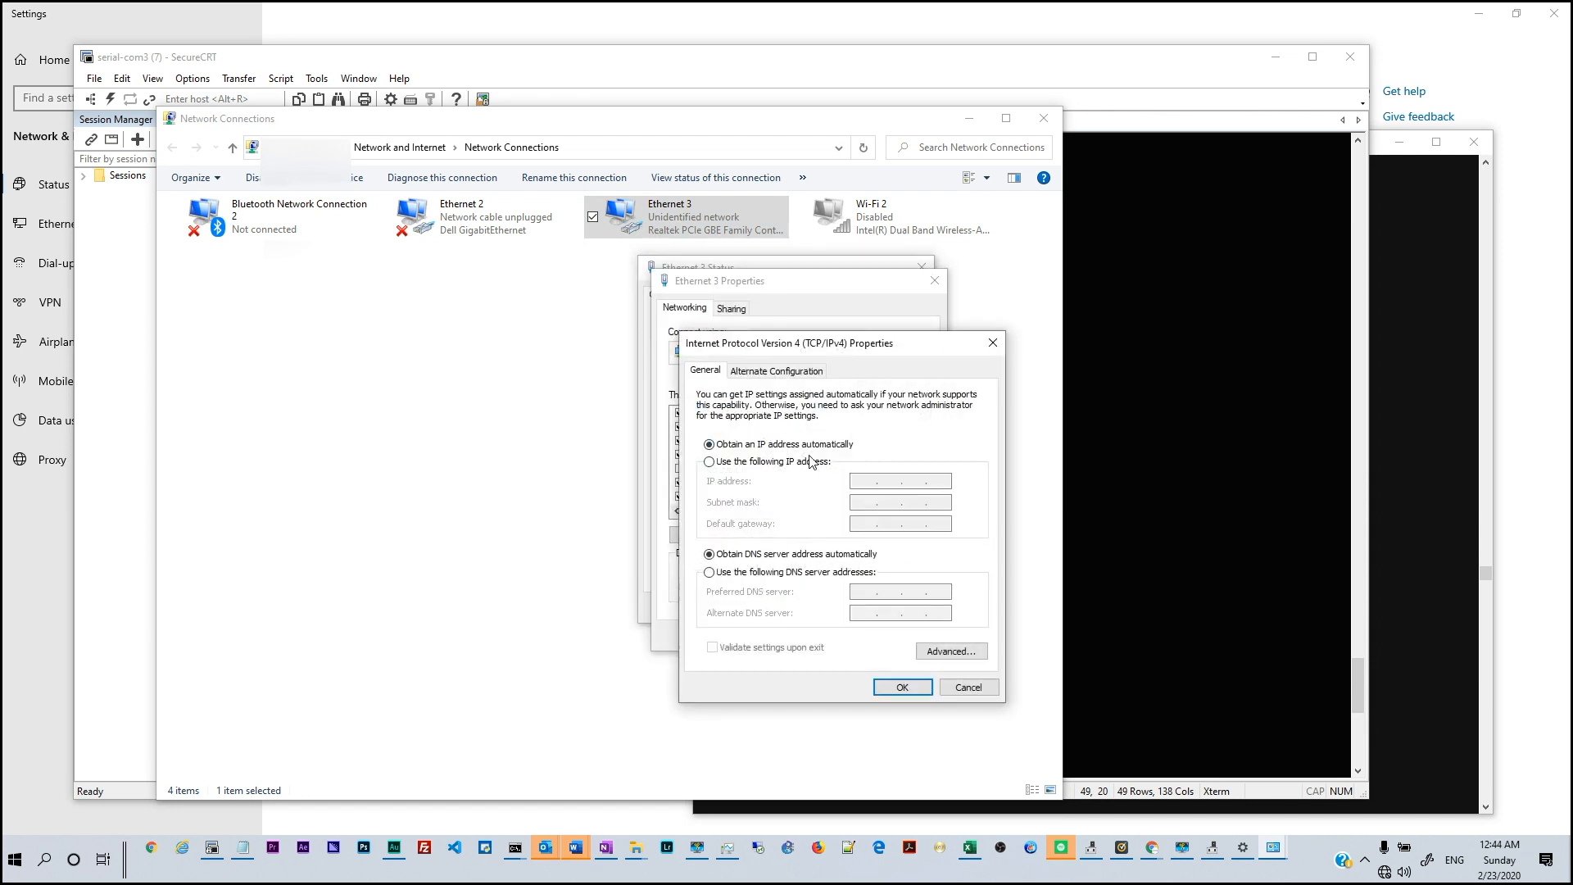
left_click(801, 461)
key("alt+Tab")
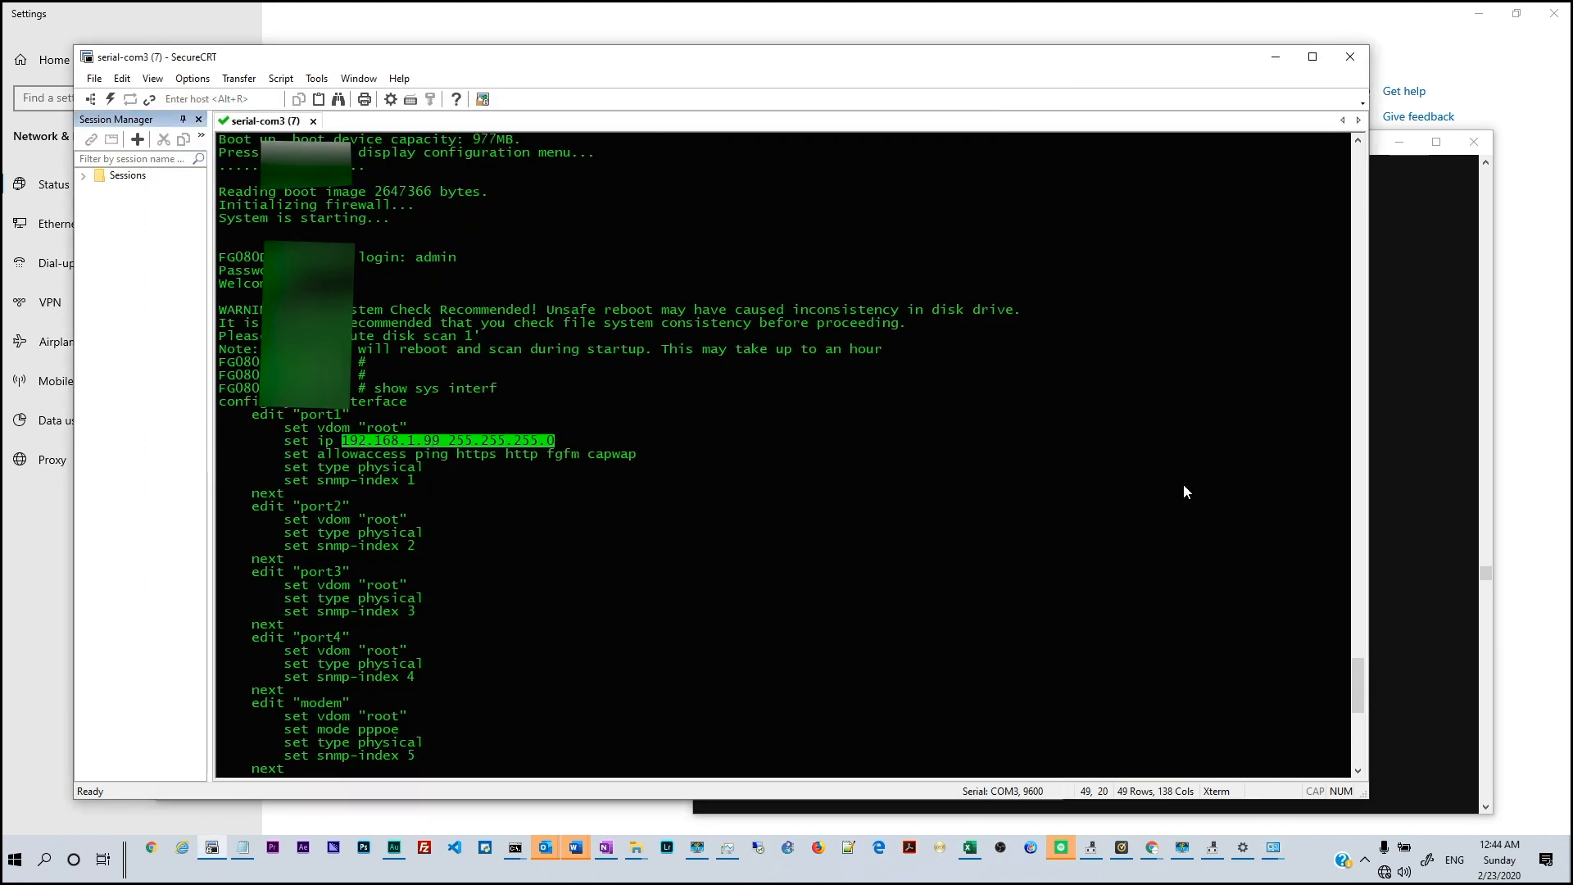
left_click(1424, 530)
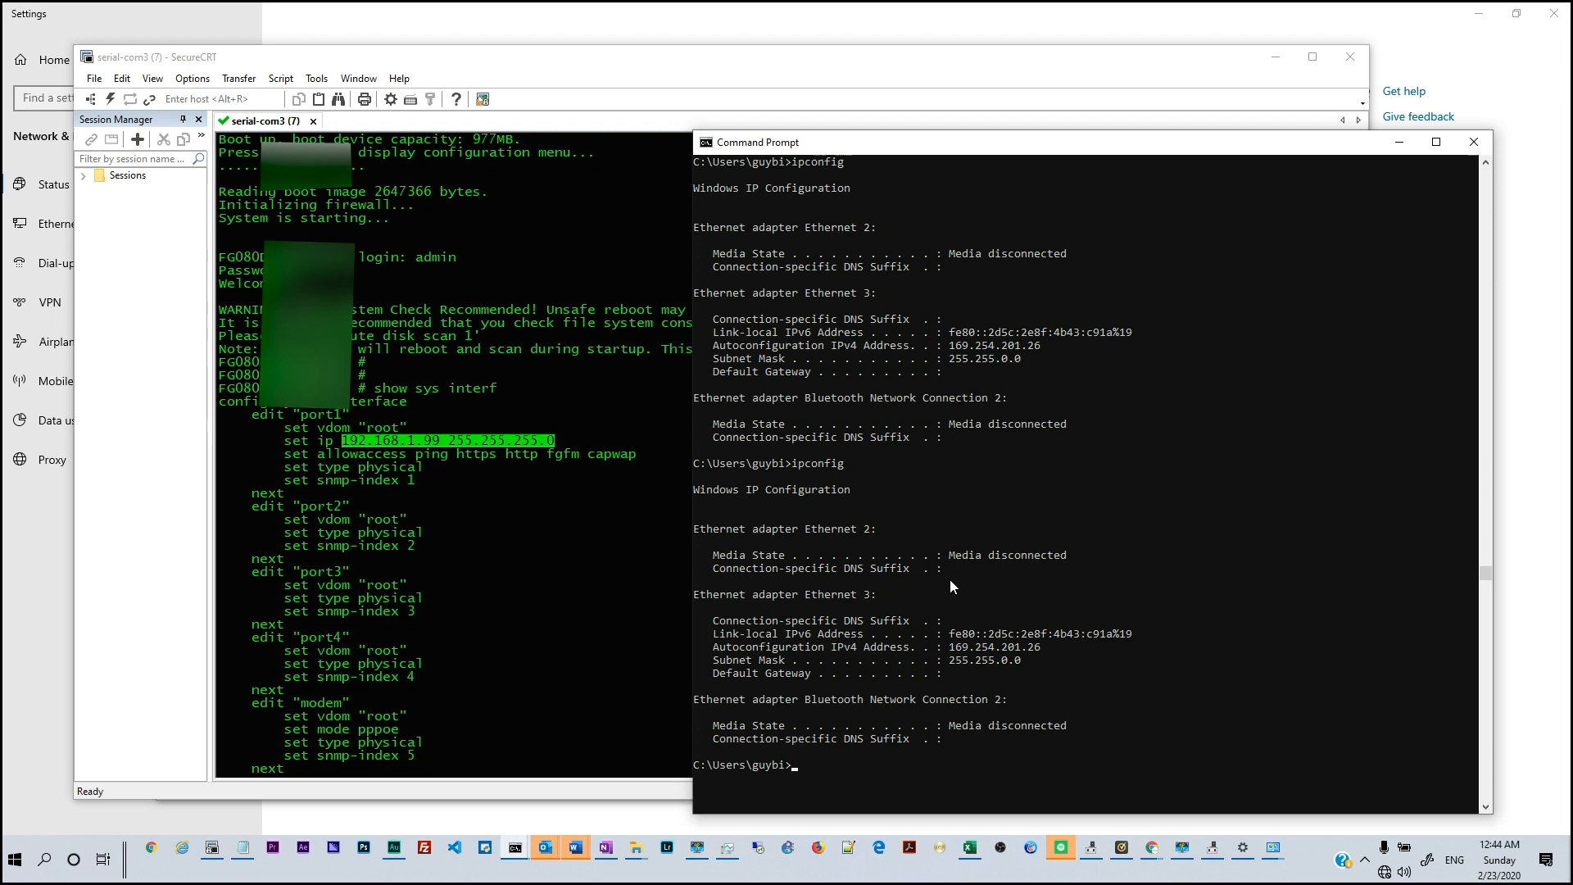
mouse_move(1182, 845)
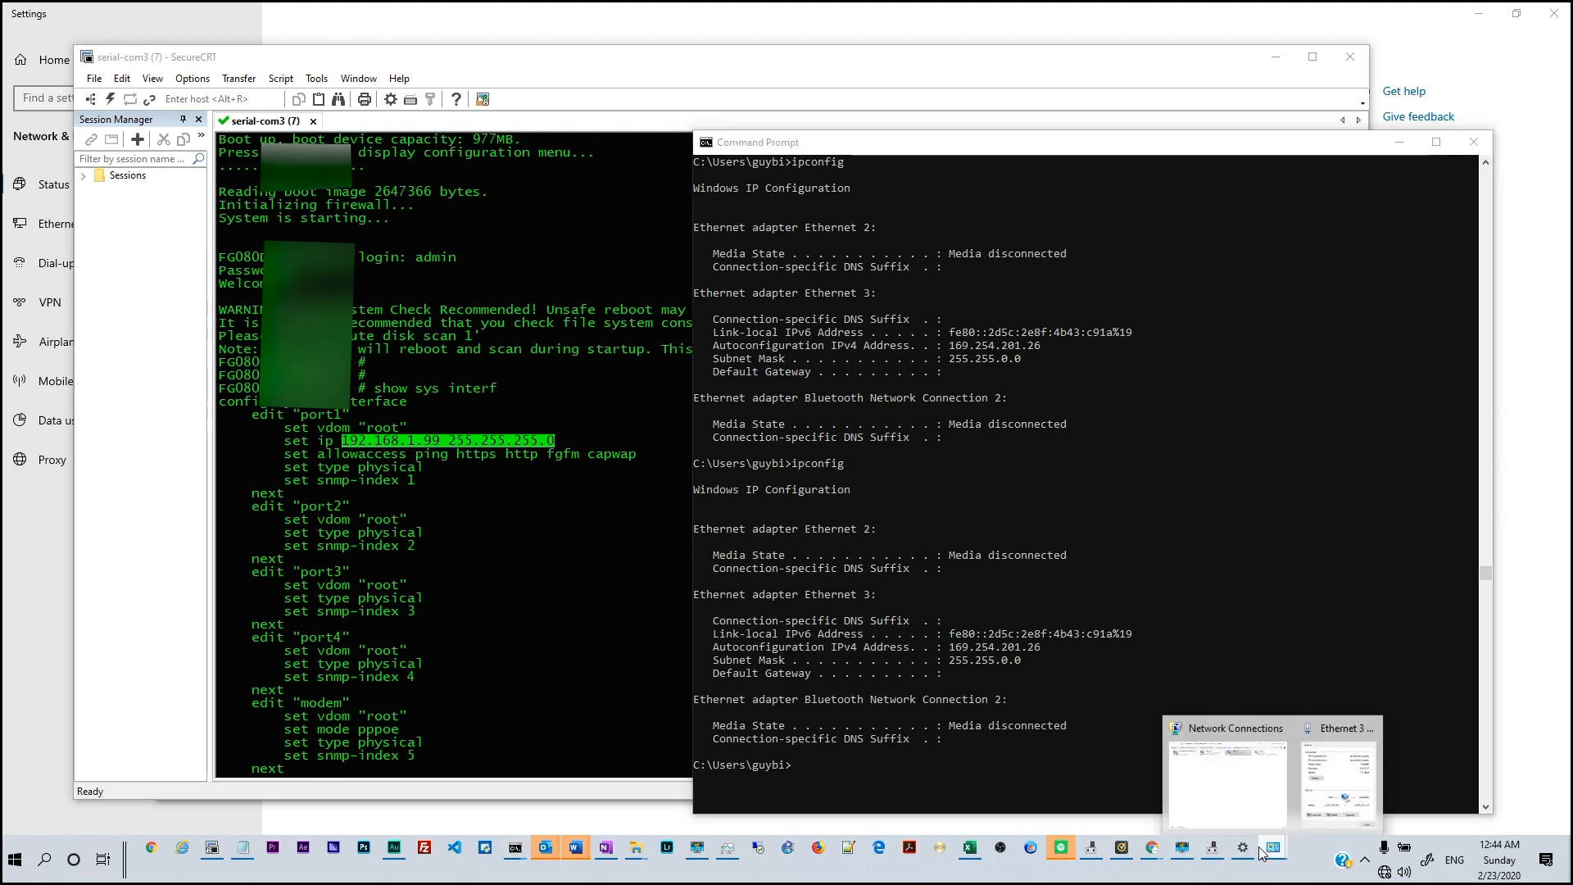
left_click(1340, 770)
Enter IP 192.168.1.100, mask 255.255.255.0, gateway 192.168.1.99, DNS 8.8.8.8, and apply
left_click(858, 481)
type("192 . ")
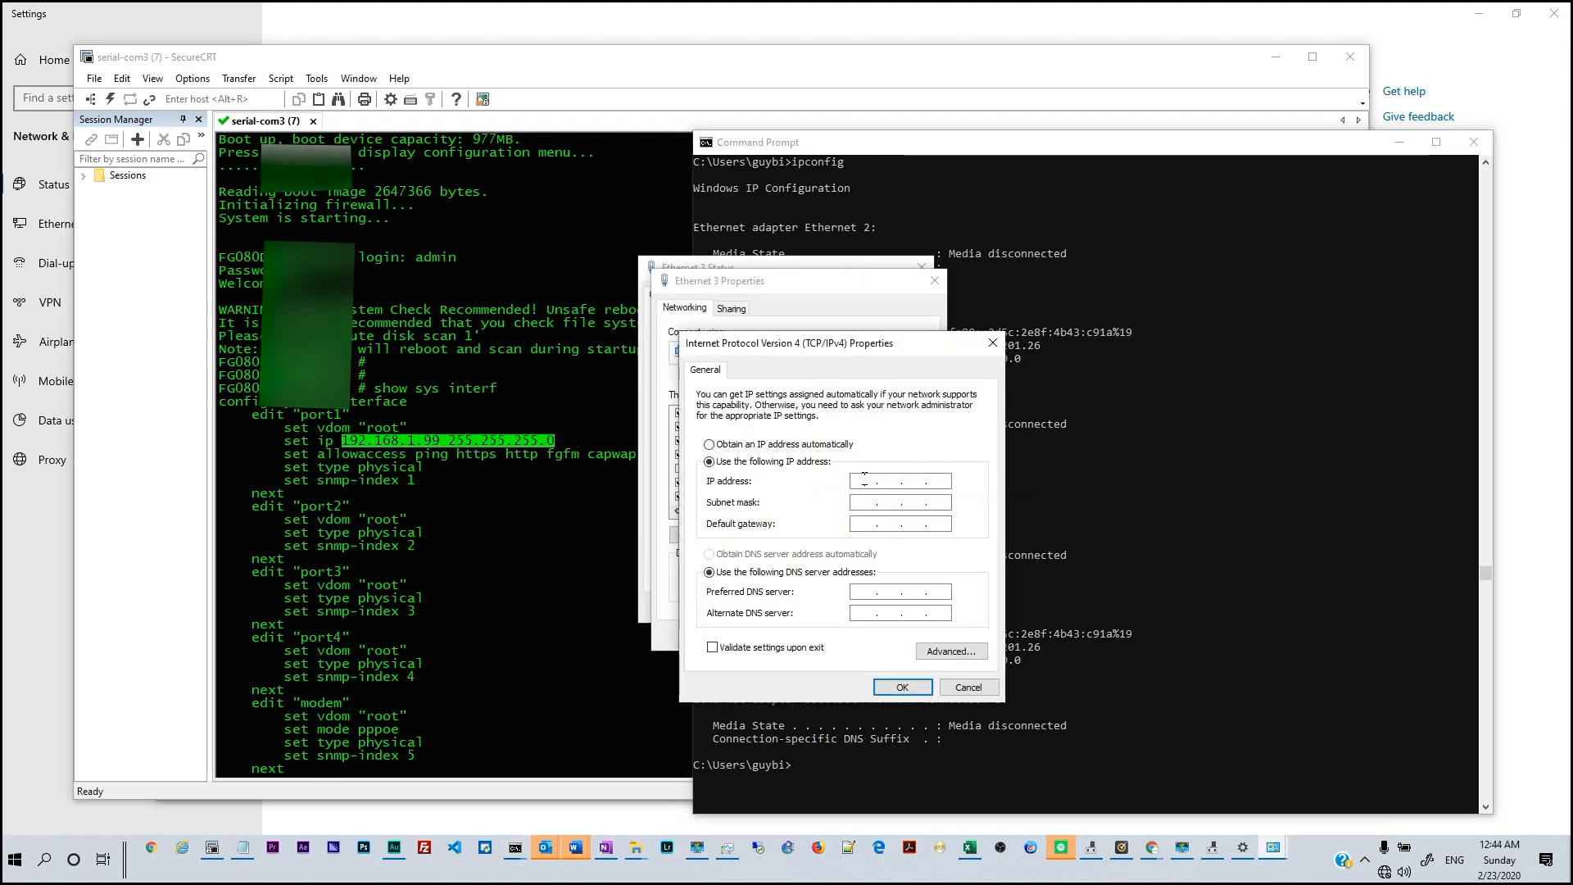
type("168 . 1 . 100")
key("Tab")
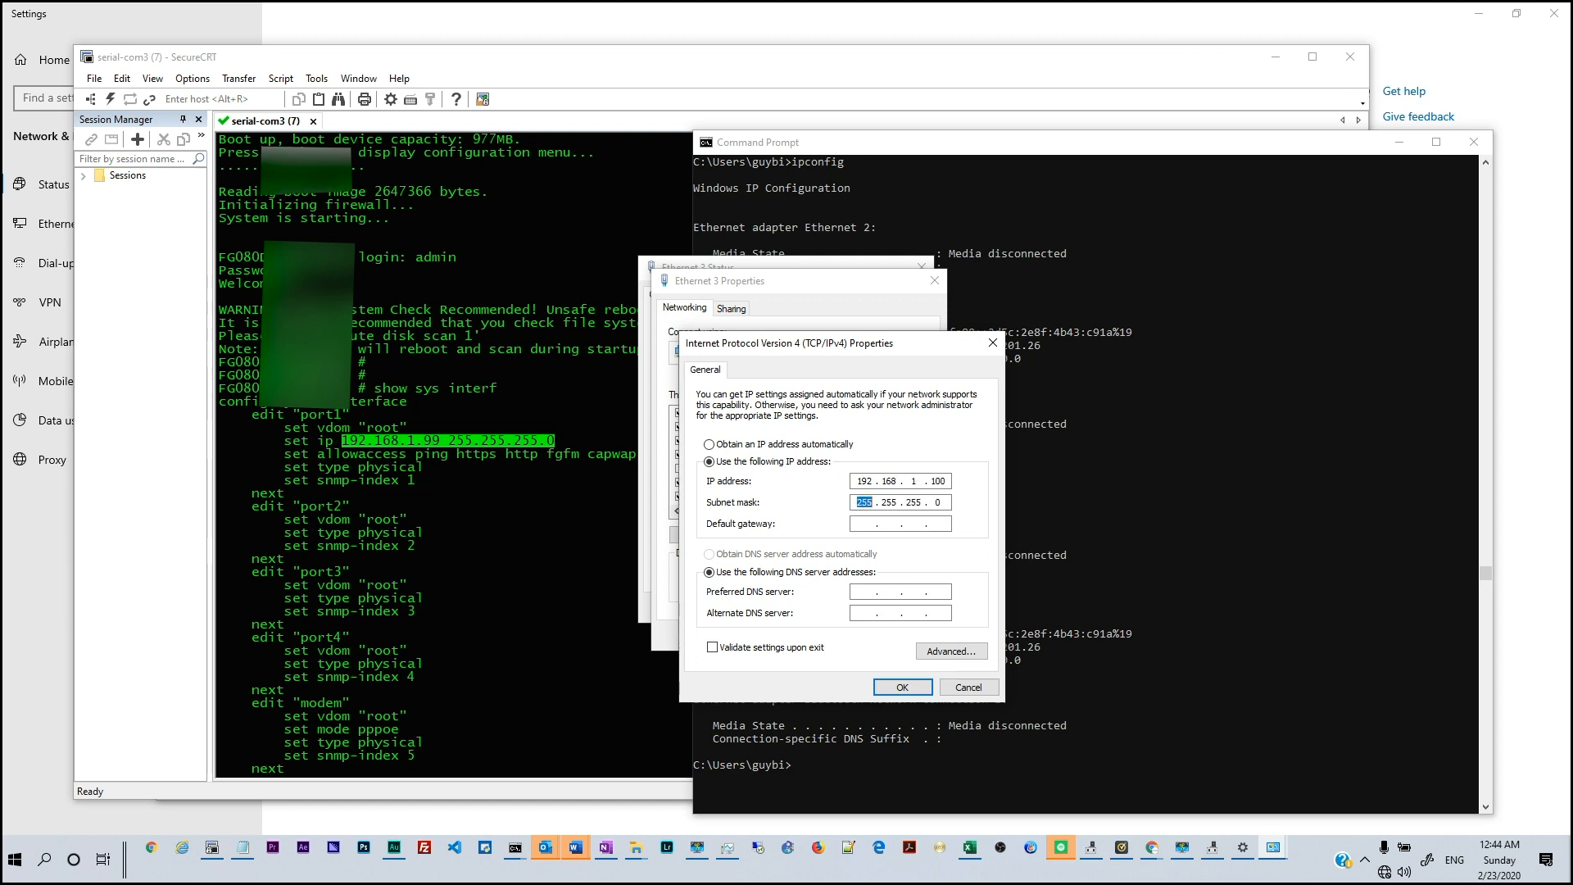
key("Tab")
type("192 . 168 . 1 . 99")
key("Tab")
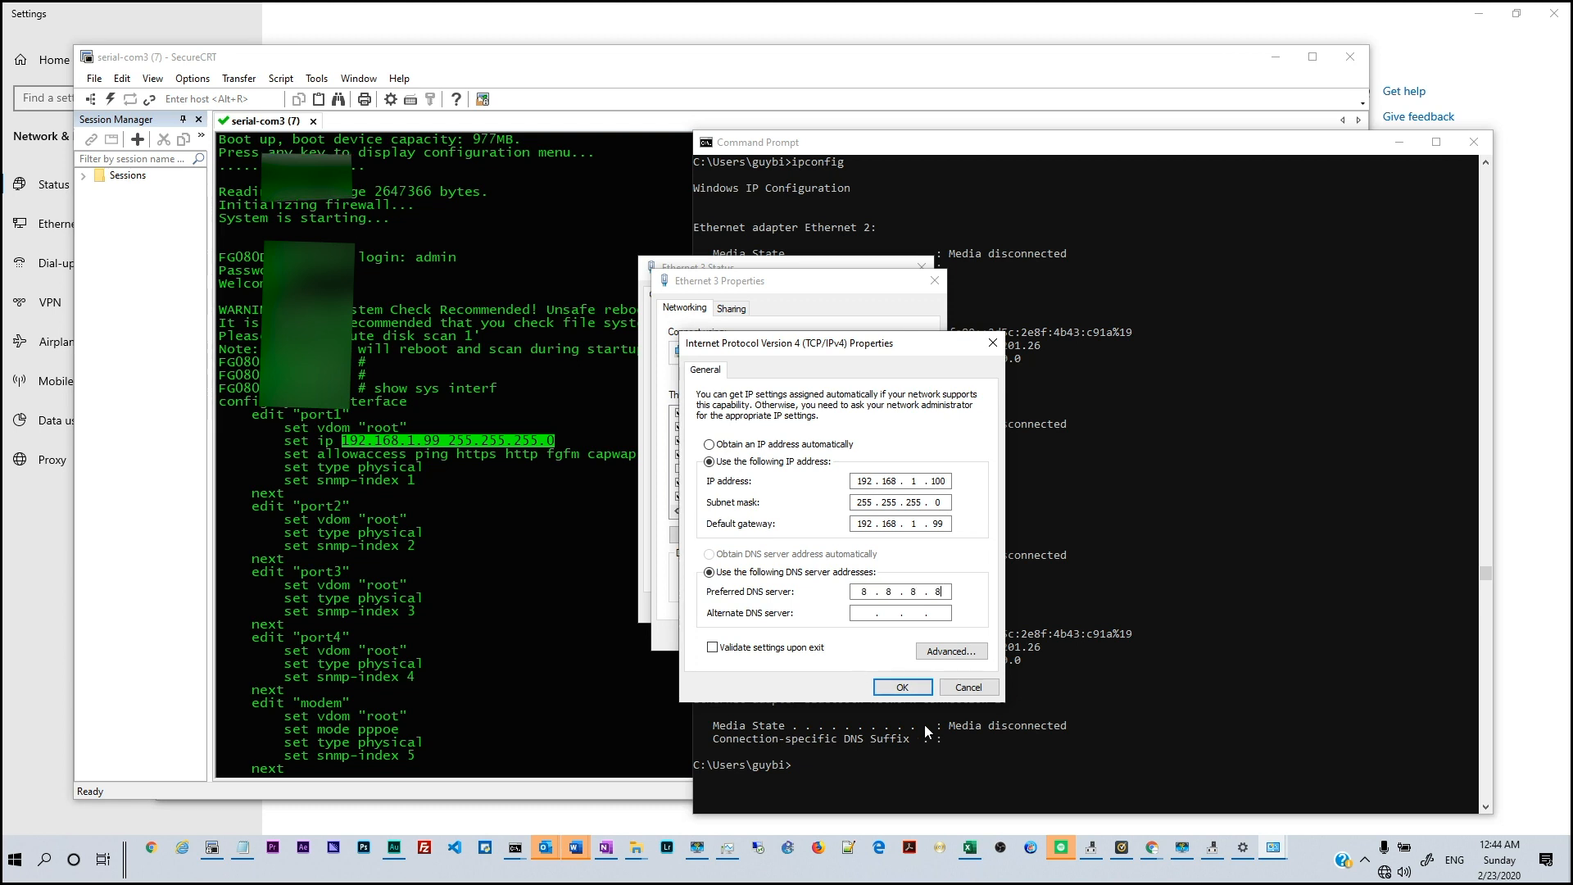
left_click(892, 688)
left_click(860, 633)
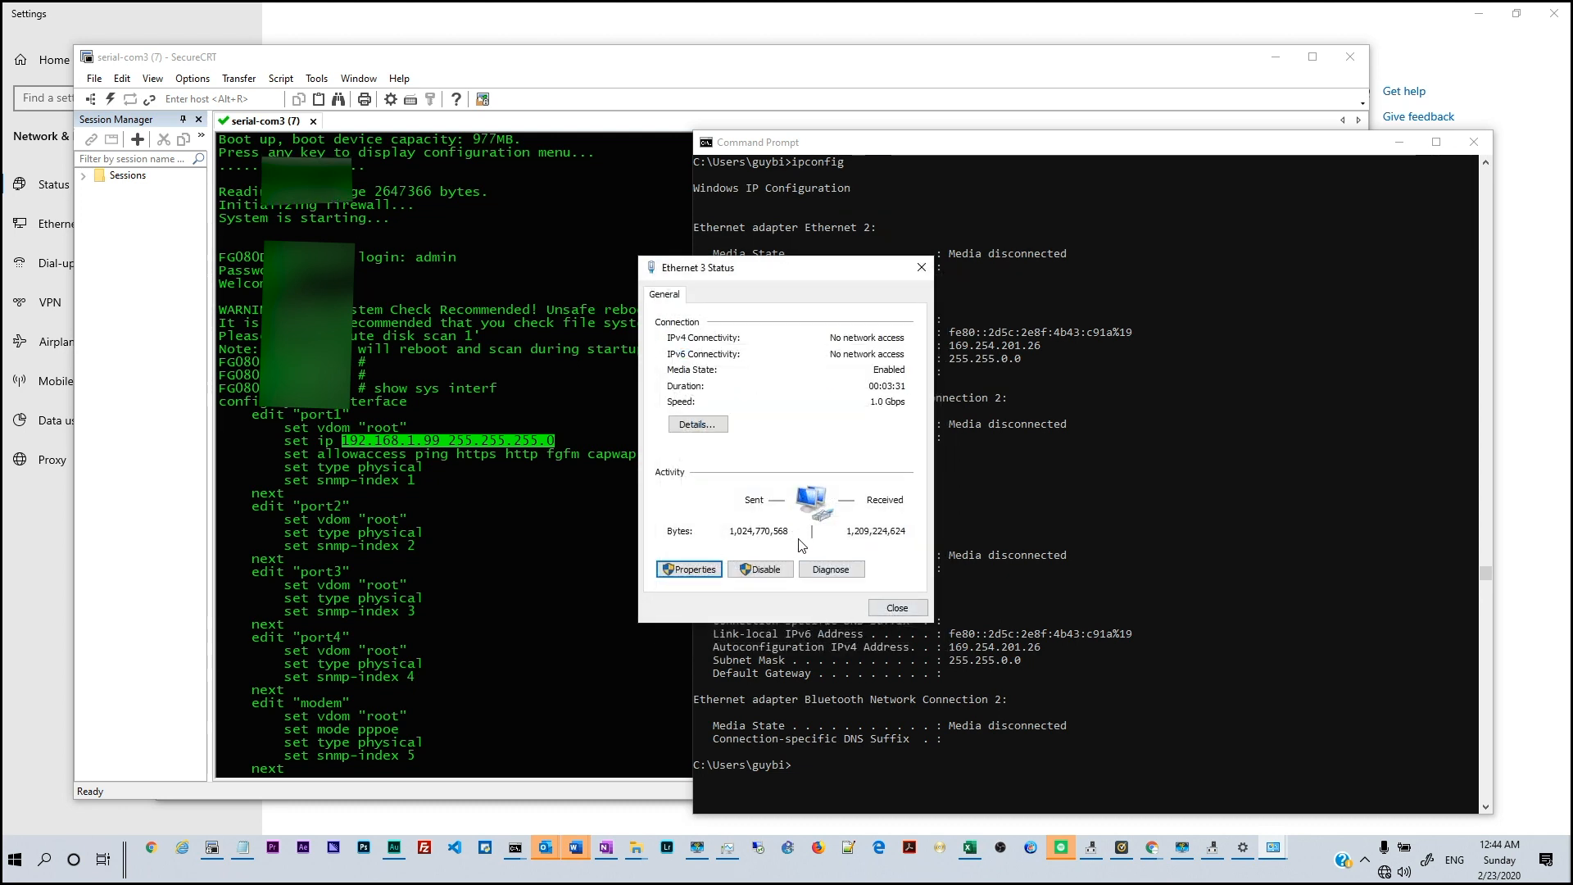
left_click(910, 613)
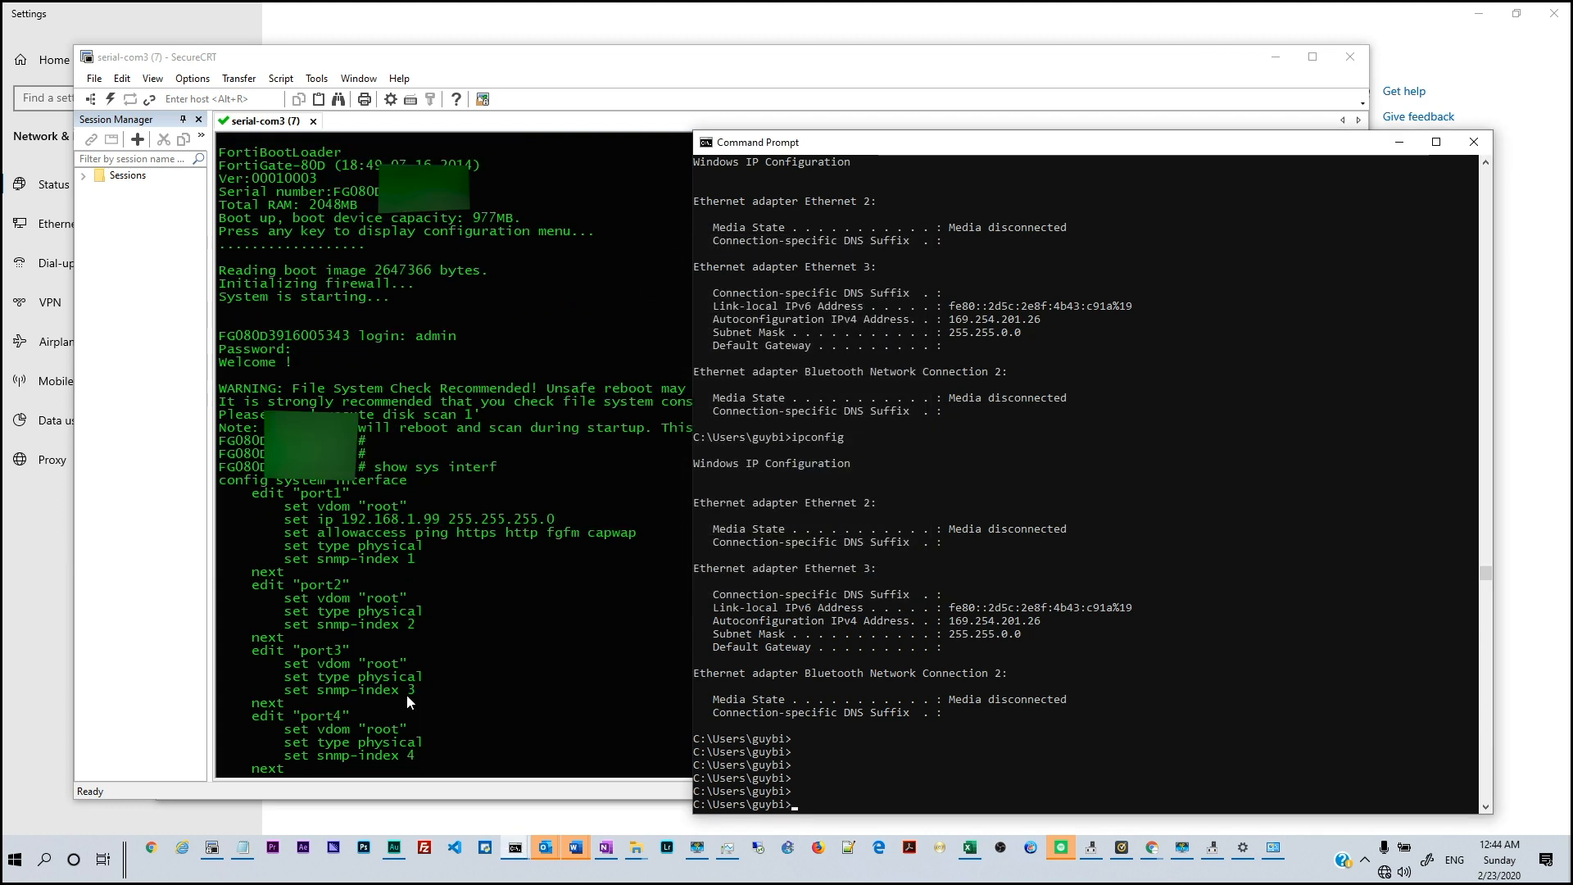
left_click(151, 849)
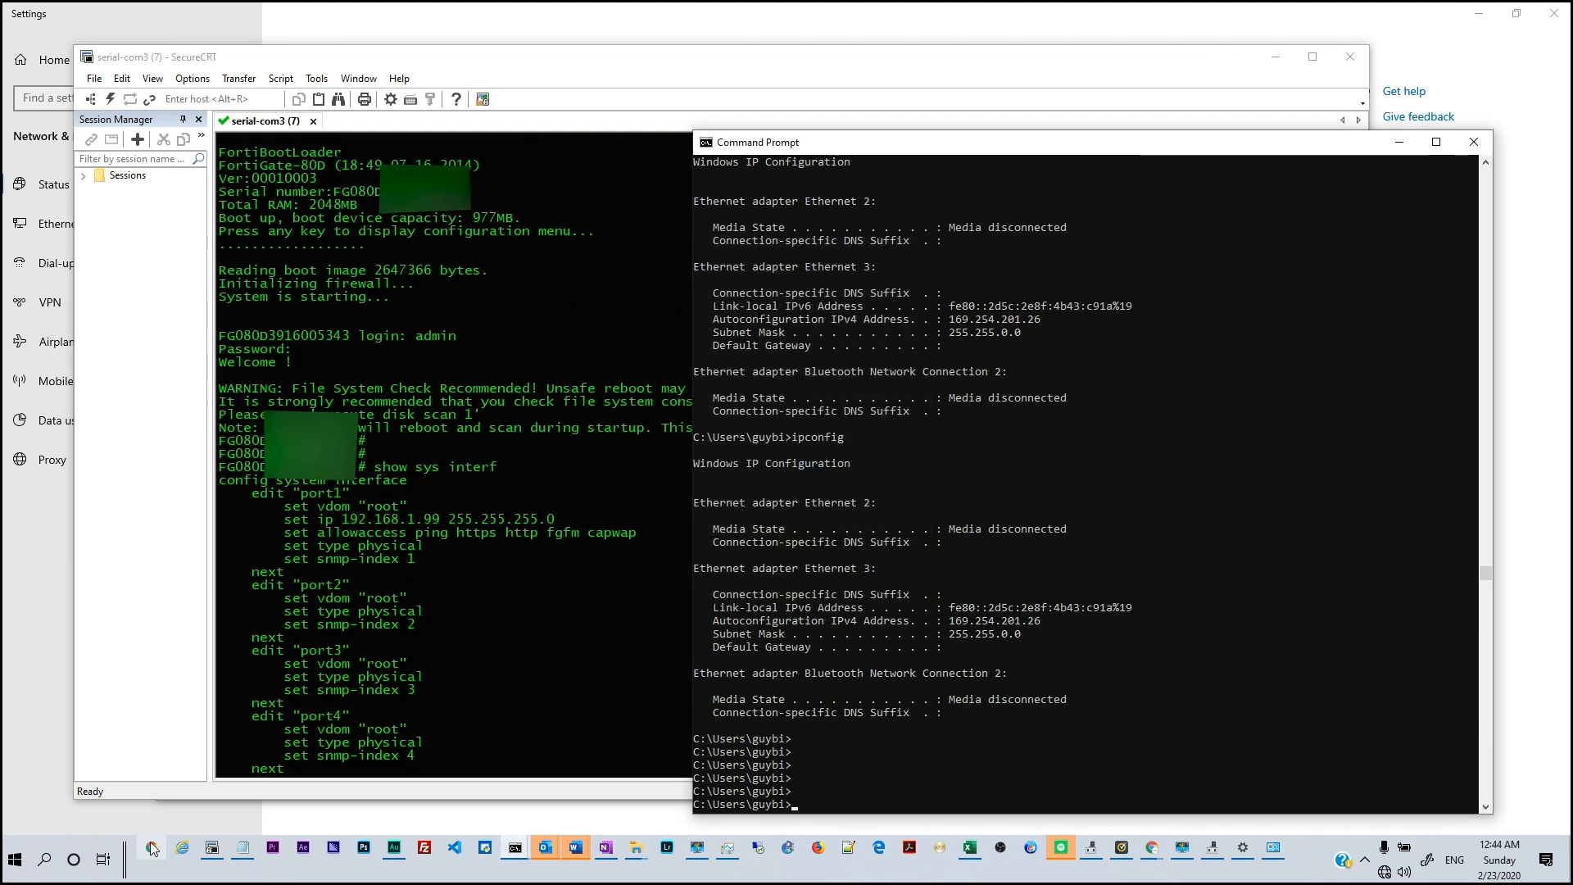
left_click(1151, 847)
Browse in Chrome to the firewall at 192.168.1.99
left_click(1075, 772)
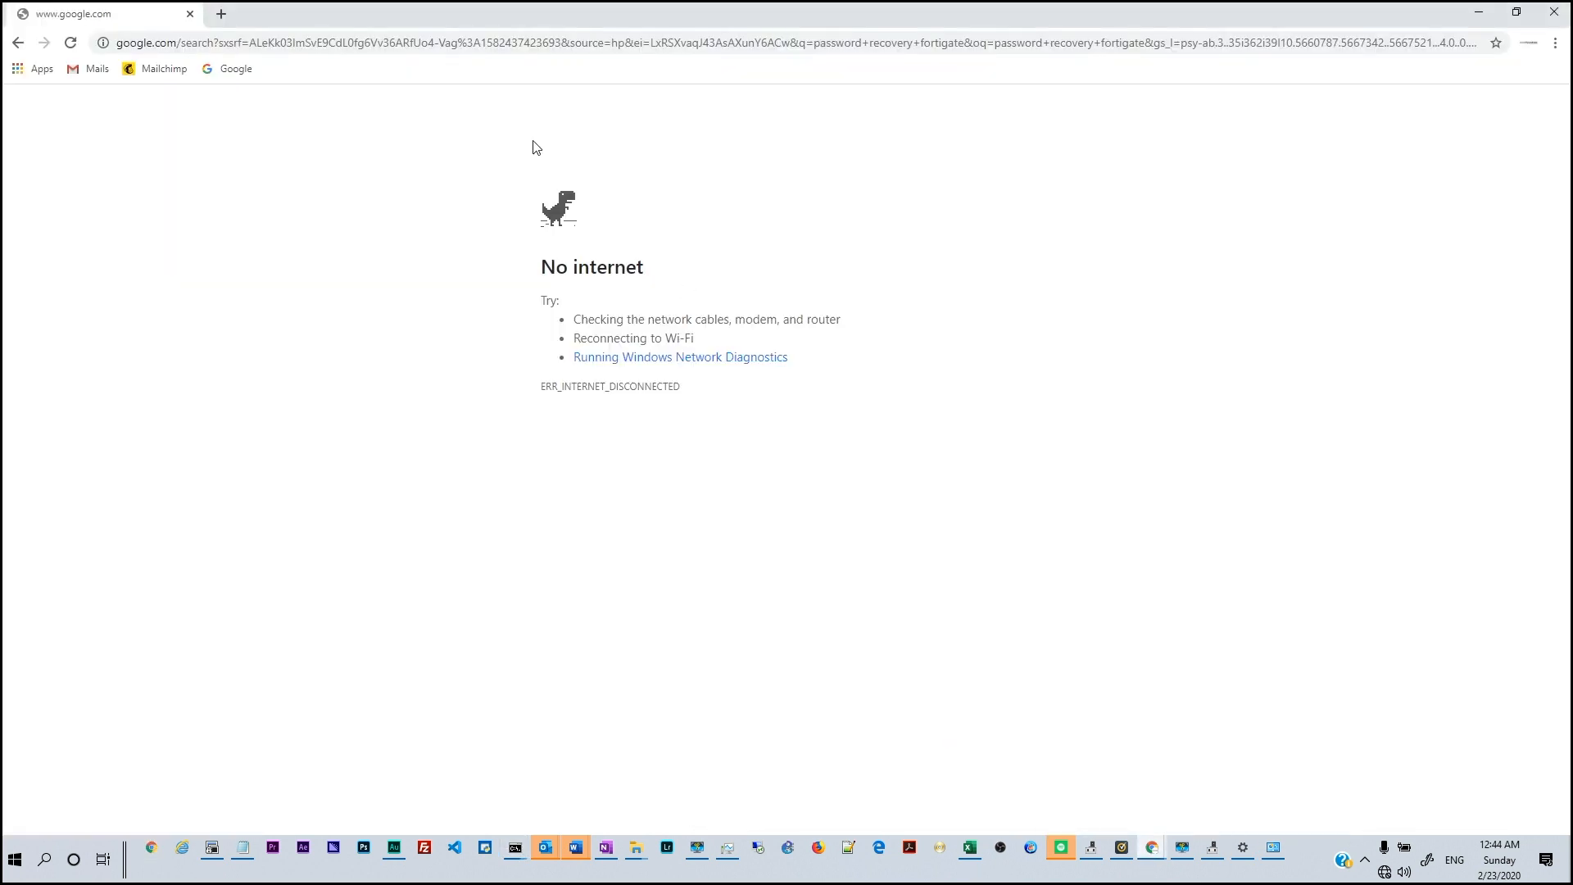
left_click(381, 43)
type("192")
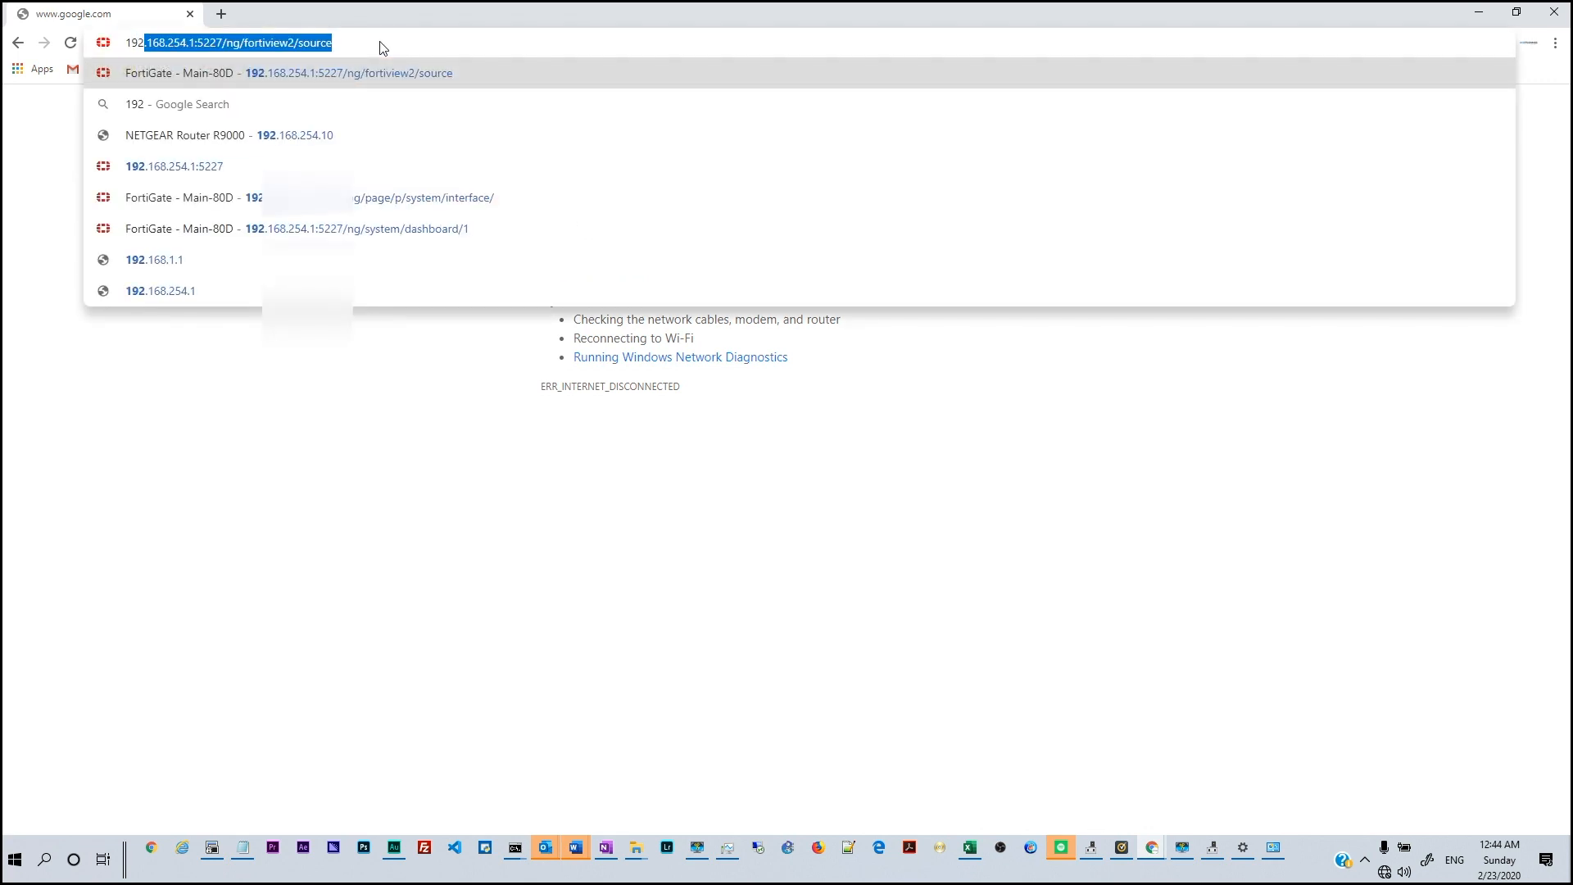
type(".168.1.99")
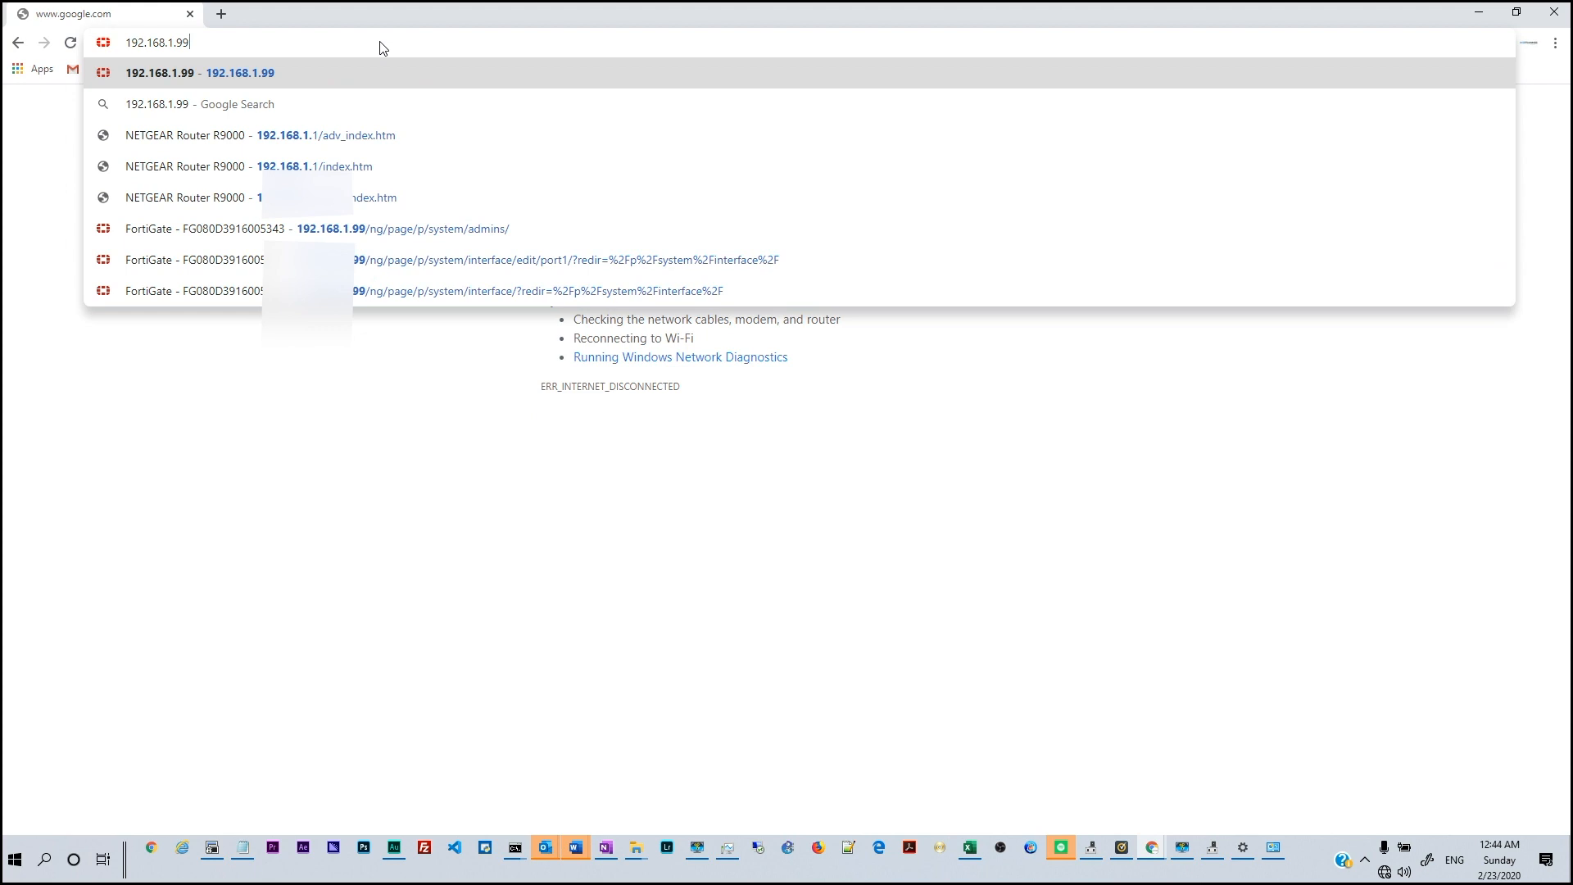
key("Return")
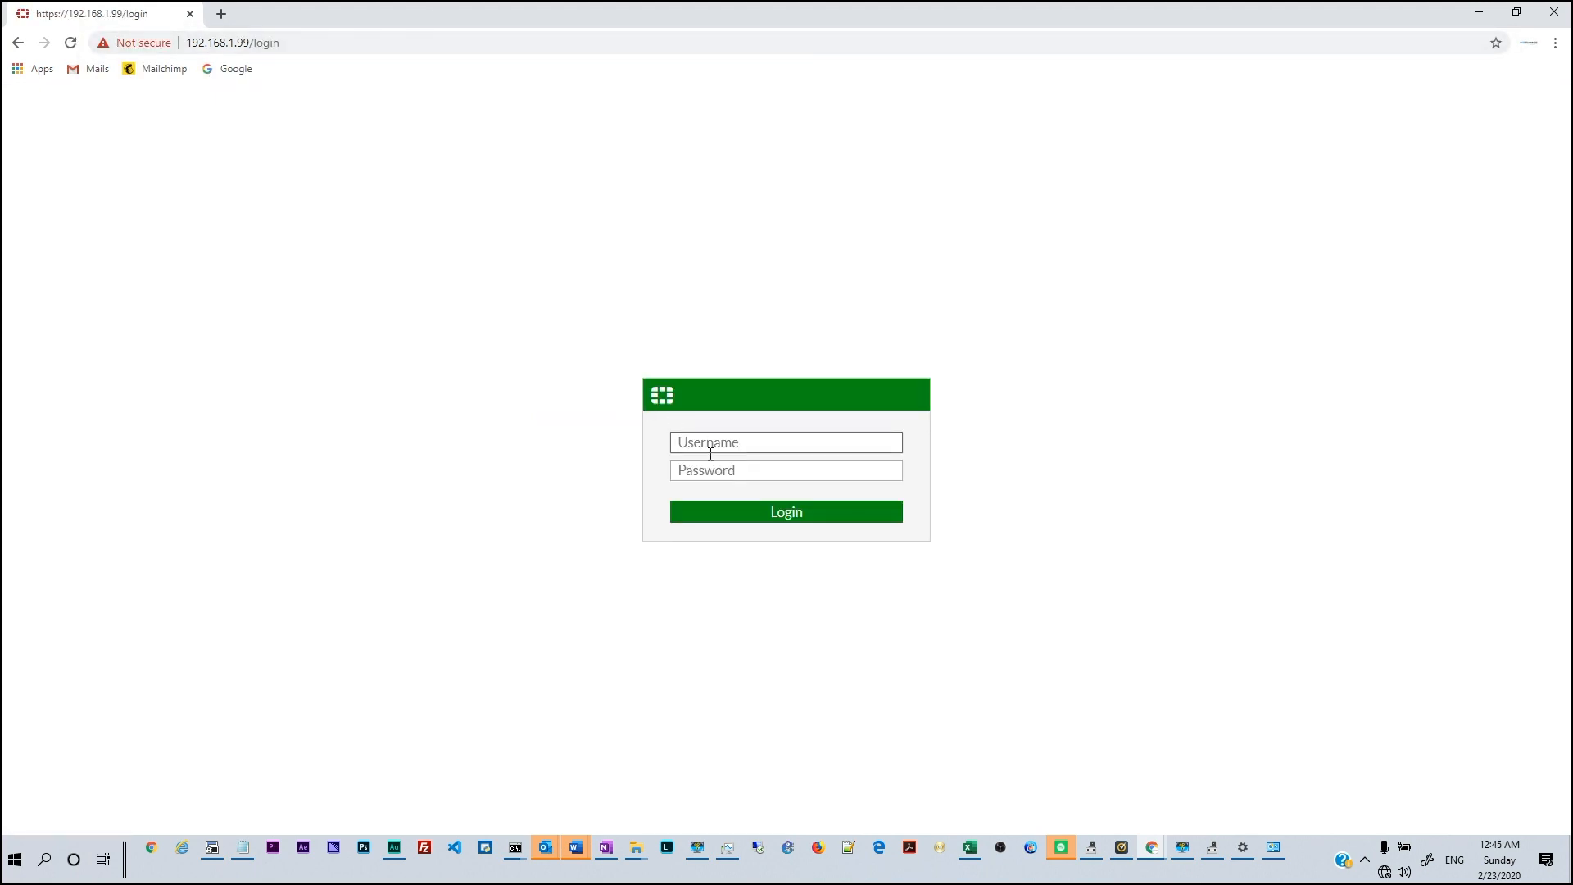
Log in as admin, postponing the password change and the file system check
type("admin")
key("Return")
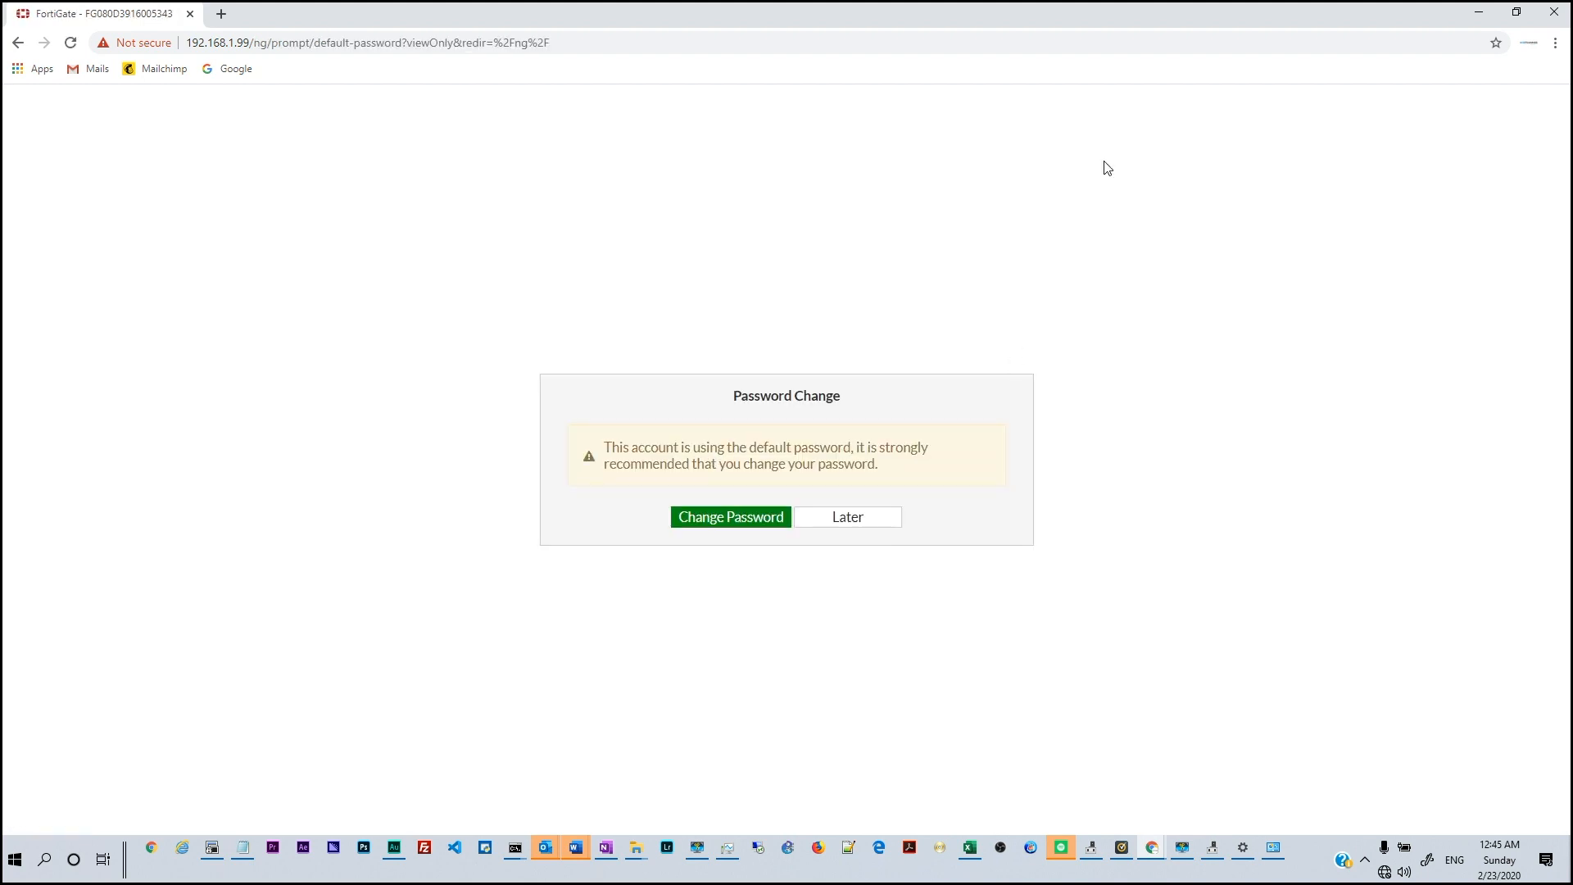
left_click(821, 524)
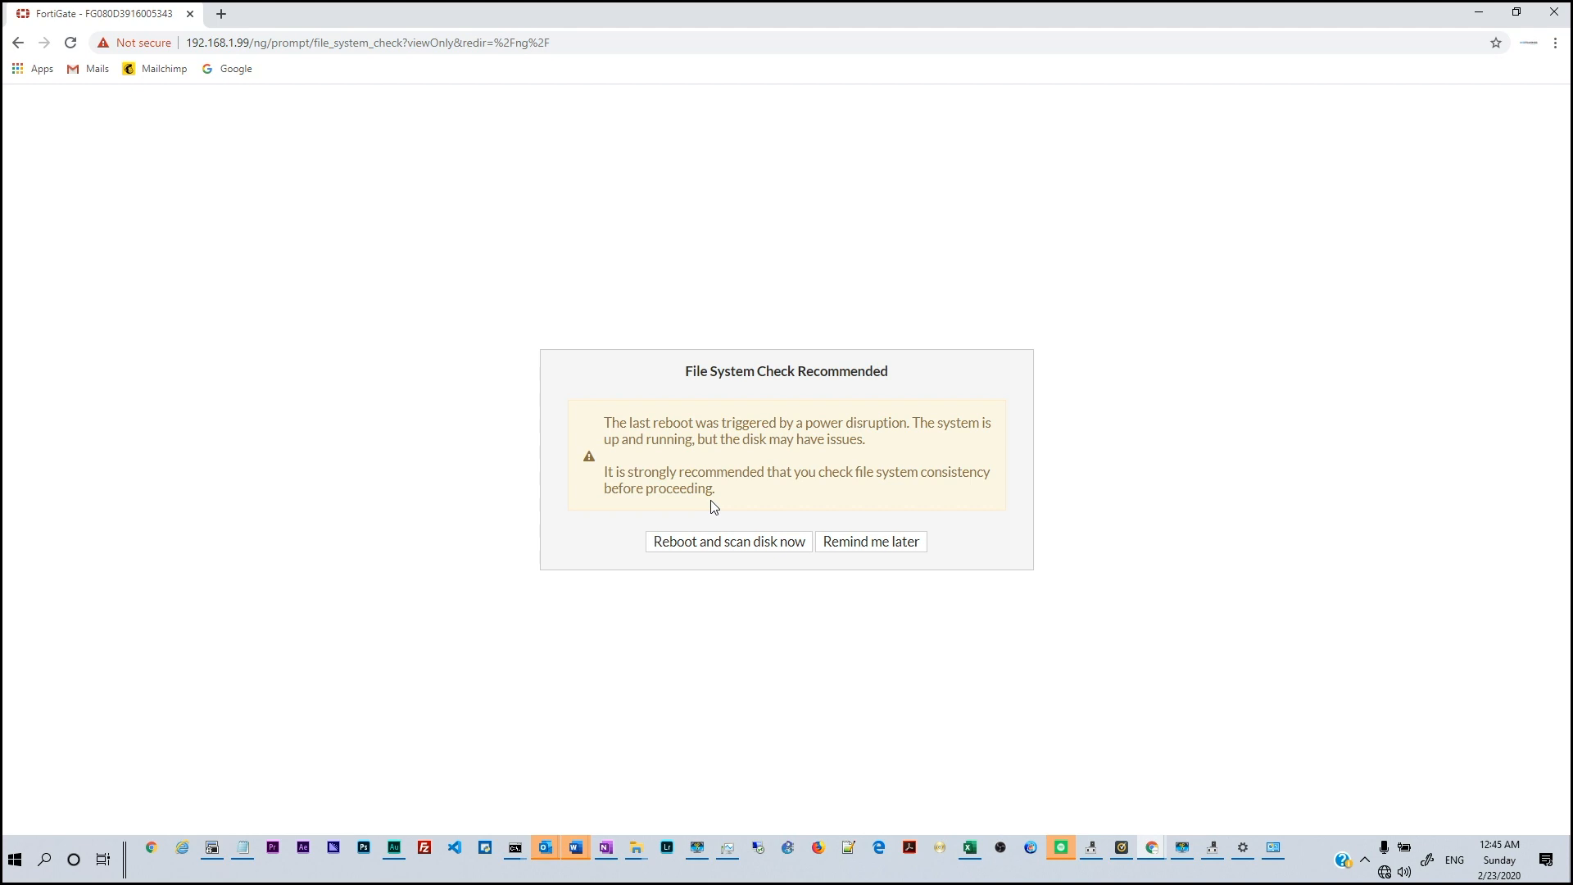
left_click(858, 542)
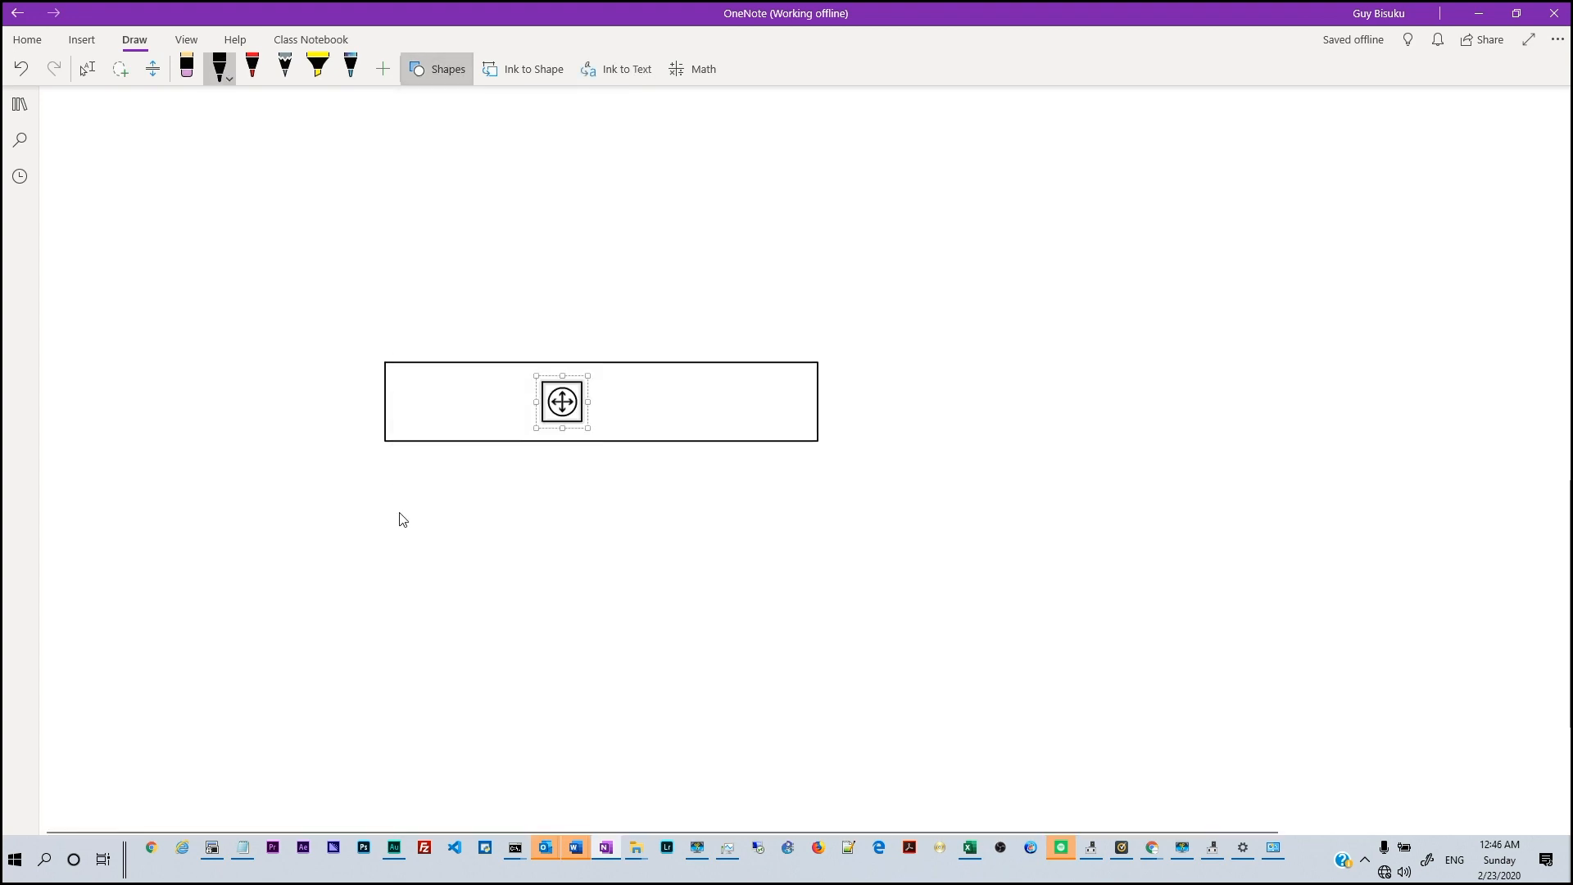
Draw the second, third and fourth port squares inside the long box
left_click_drag(600, 382, 641, 422)
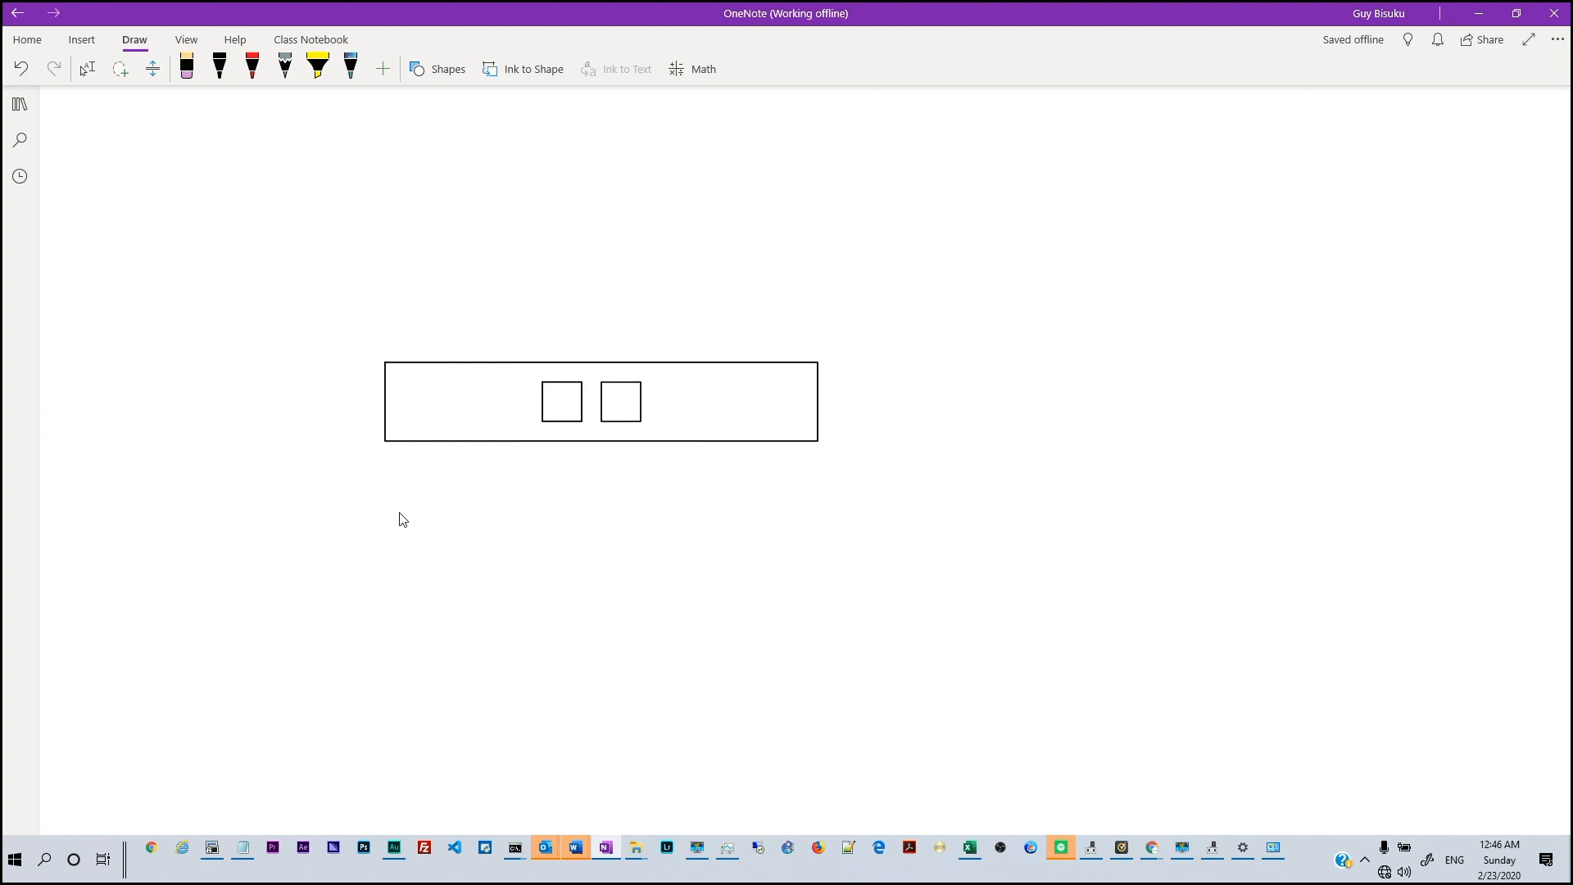
left_click(437, 68)
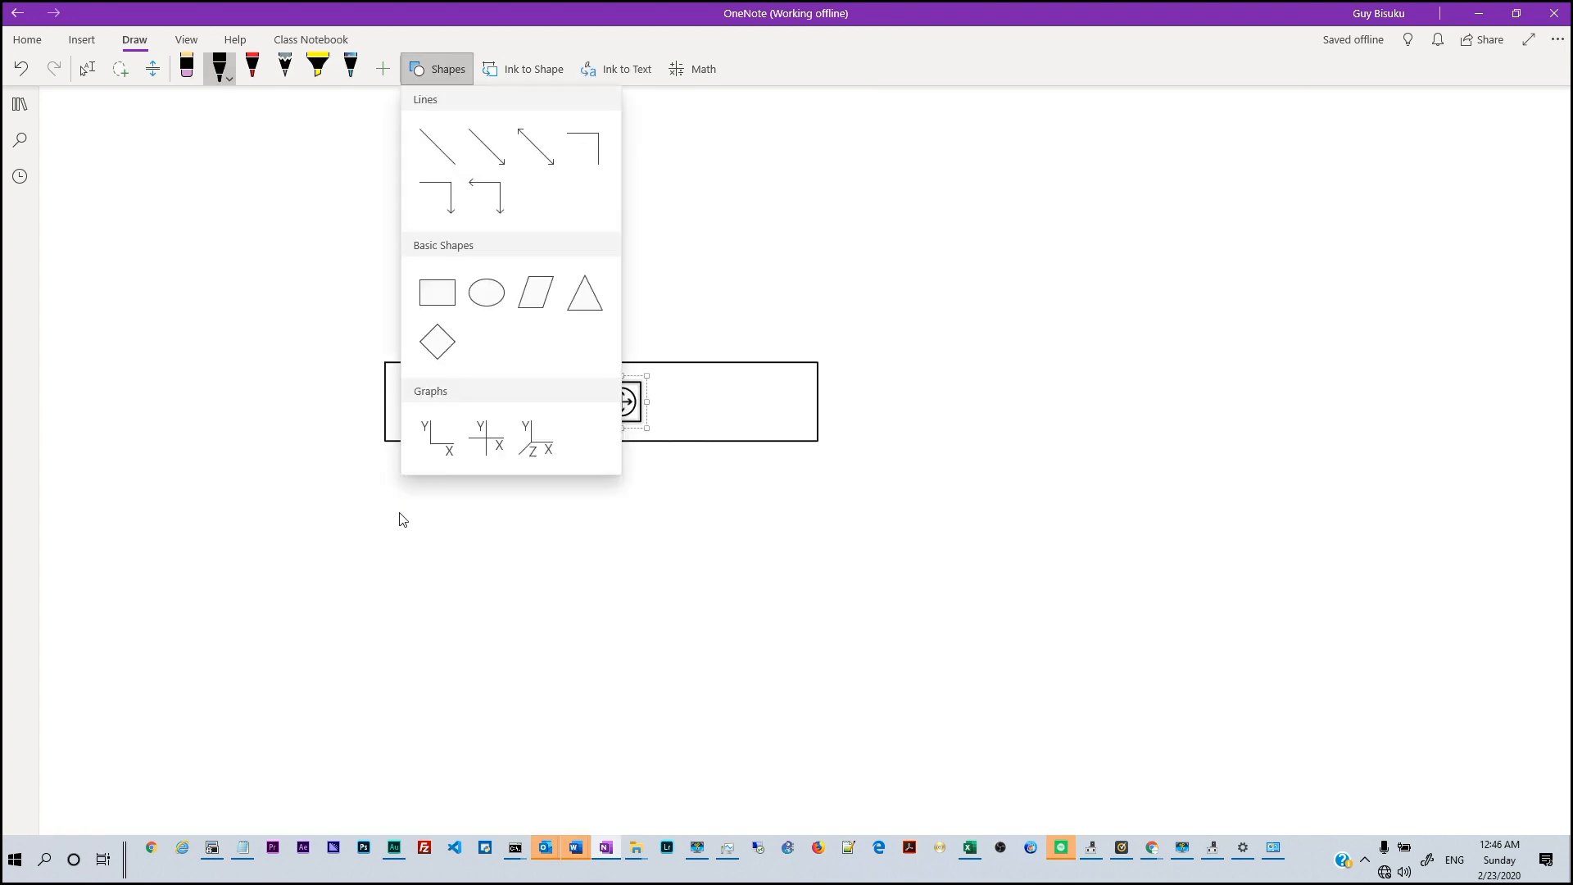
left_click(437, 293)
left_click_drag(660, 382, 700, 422)
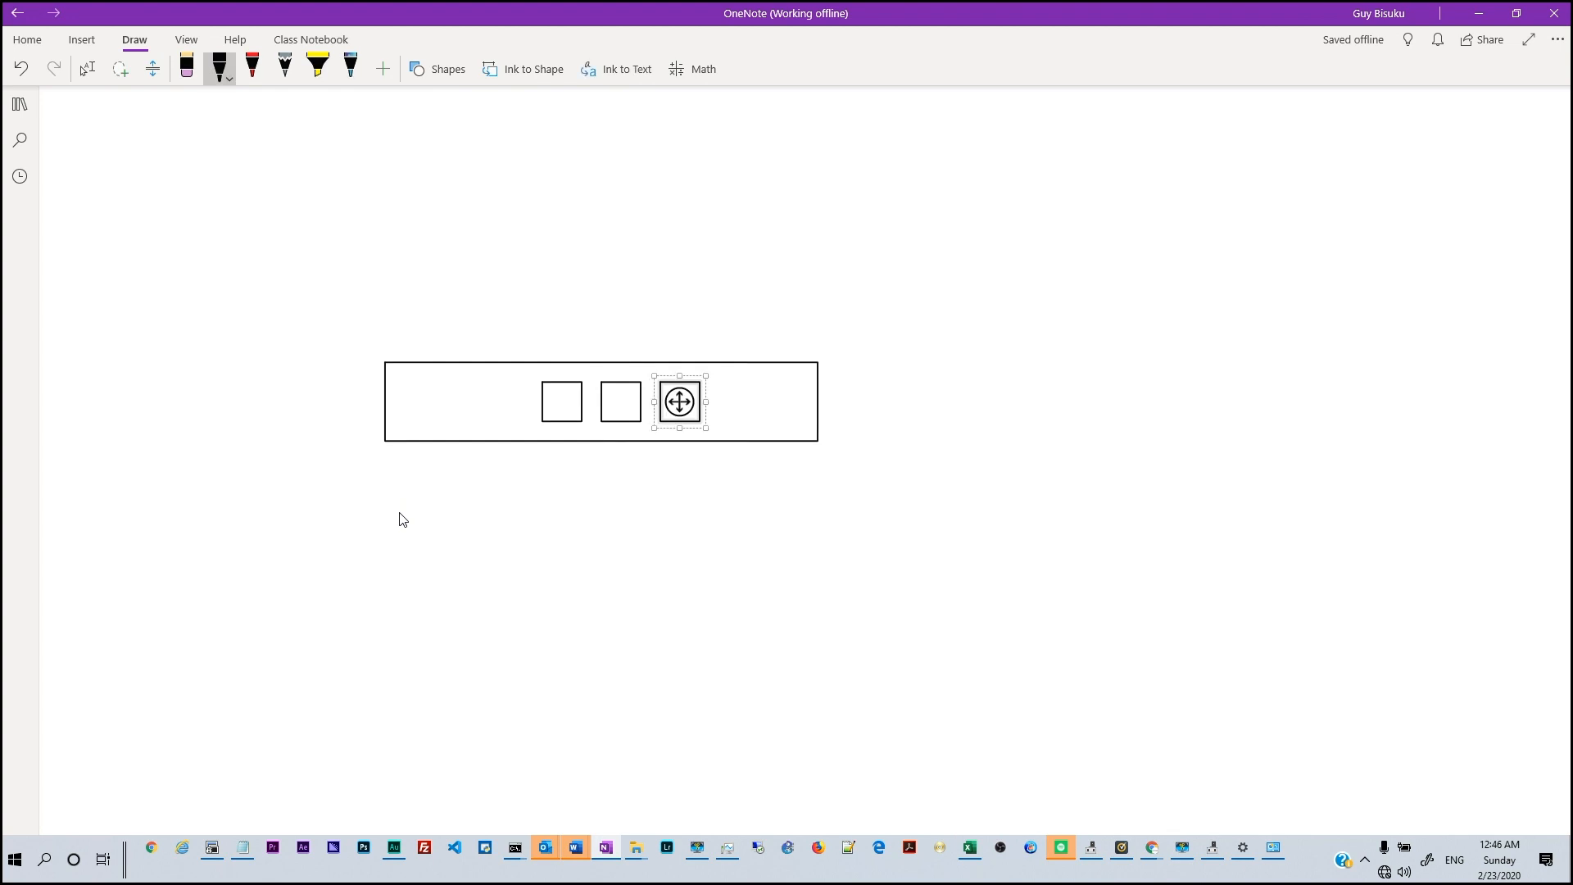
left_click(438, 69)
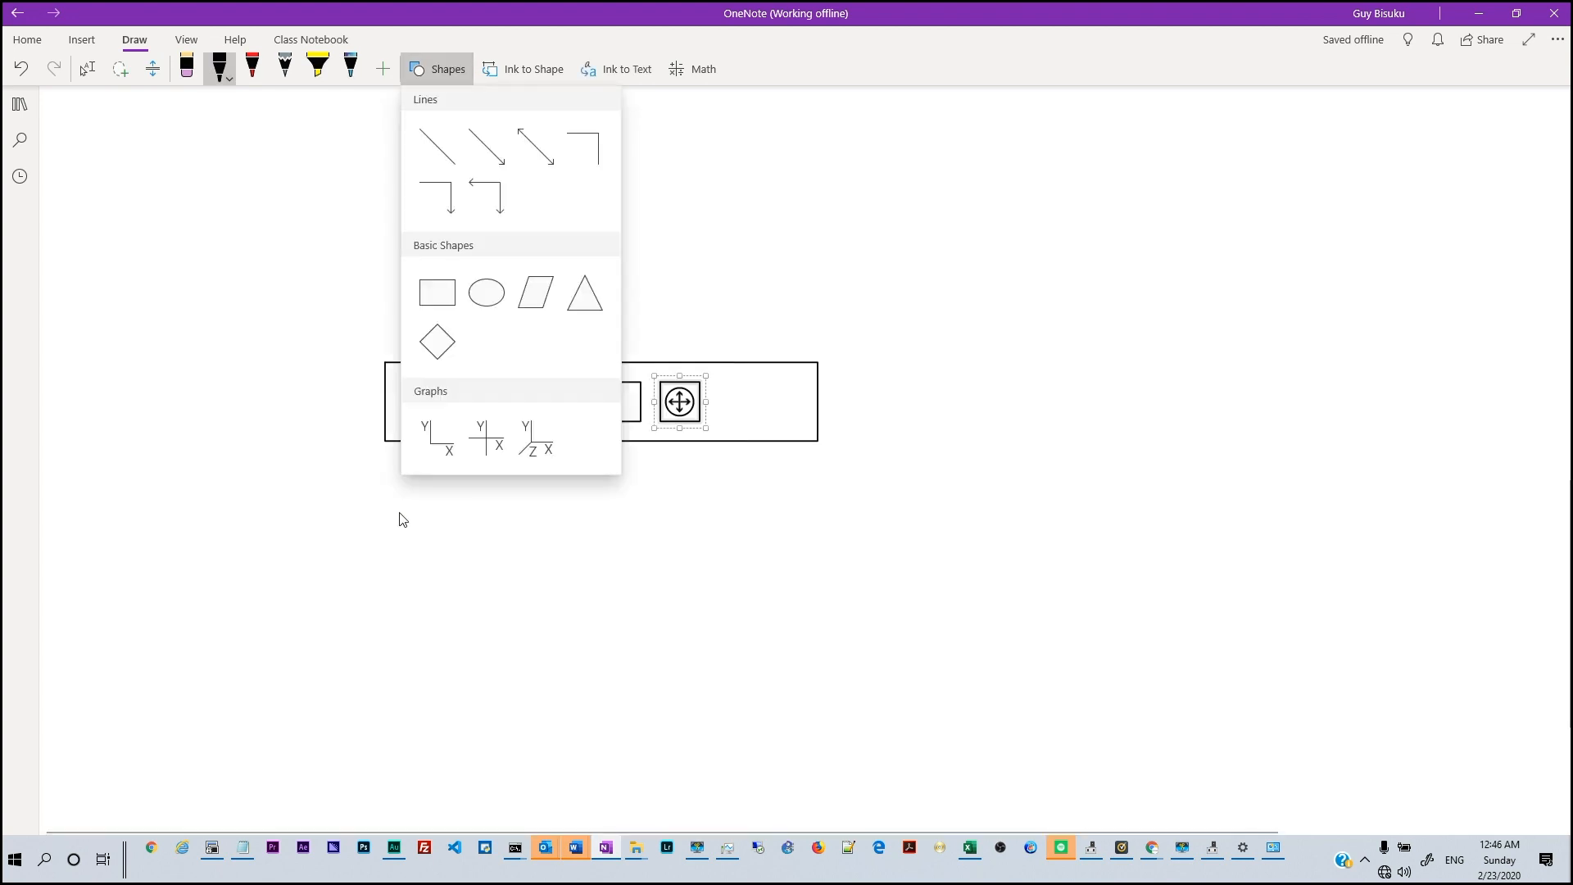
left_click(437, 293)
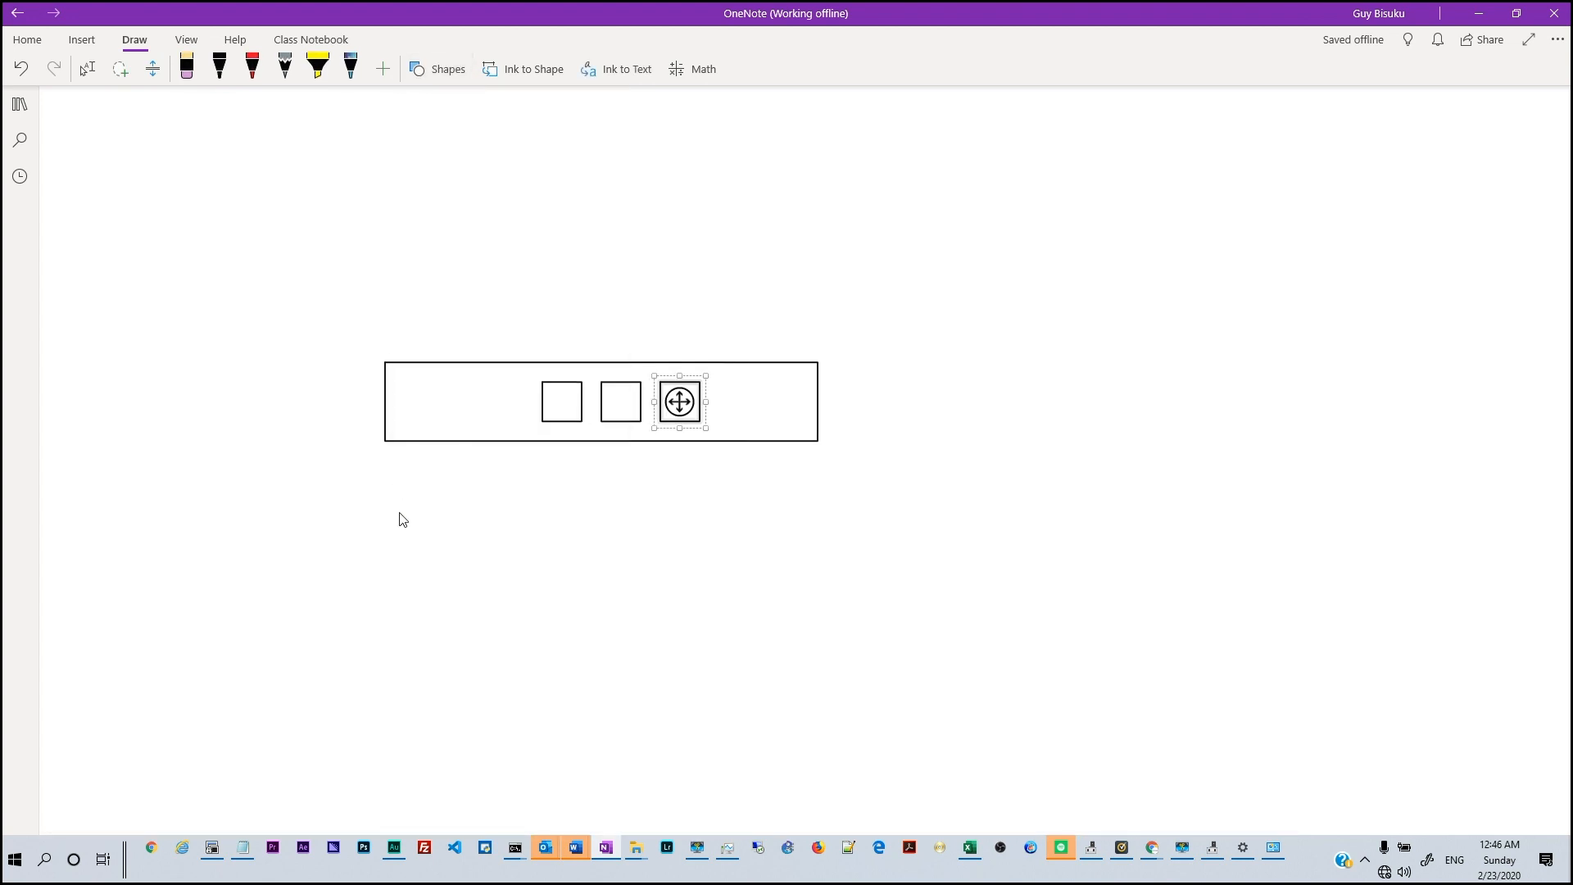
mouse_move(718, 382)
left_mouse_down()
mouse_move(738, 422)
mouse_move(760, 422)
left_mouse_up()
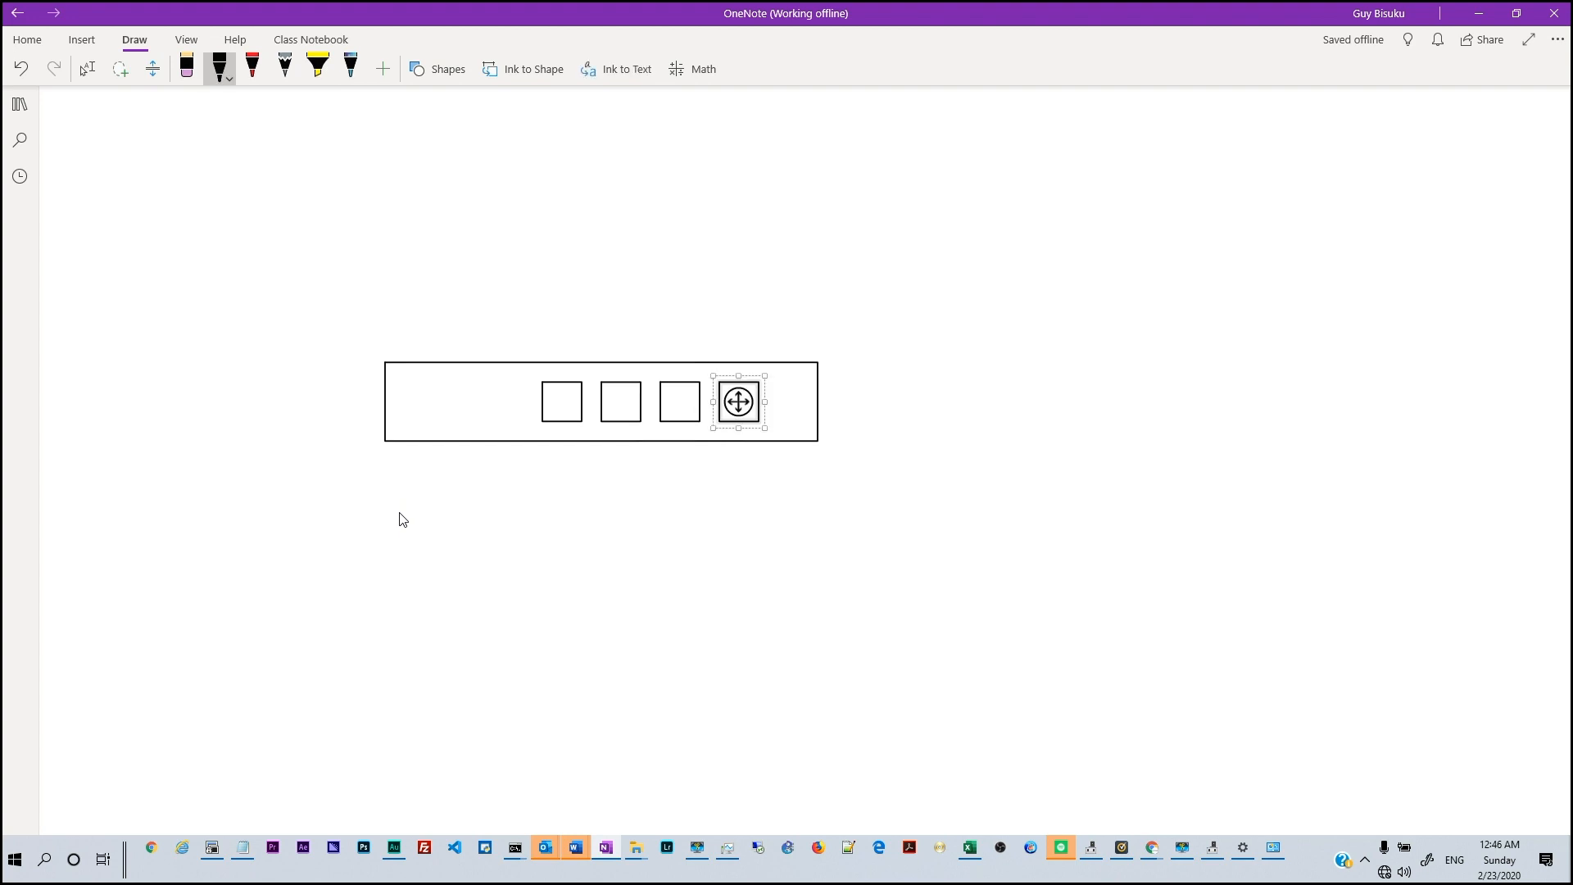
Sketch a cloud at the top left and handwrite 'Internet' inside it
mouse_move(171, 122)
left_mouse_down()
mouse_move(115, 215)
mouse_move(333, 235)
mouse_move(165, 160)
mouse_move(157, 240)
mouse_move(131, 217)
left_mouse_up()
mouse_move(157, 240)
left_mouse_down()
mouse_move(139, 232)
mouse_move(204, 223)
left_mouse_up()
mouse_move(200, 194)
left_mouse_down()
mouse_move(205, 221)
mouse_move(236, 210)
left_mouse_up()
left_click_drag(187, 210, 279, 191)
left_click_drag(280, 194, 328, 183)
left_click_drag(314, 174, 344, 187)
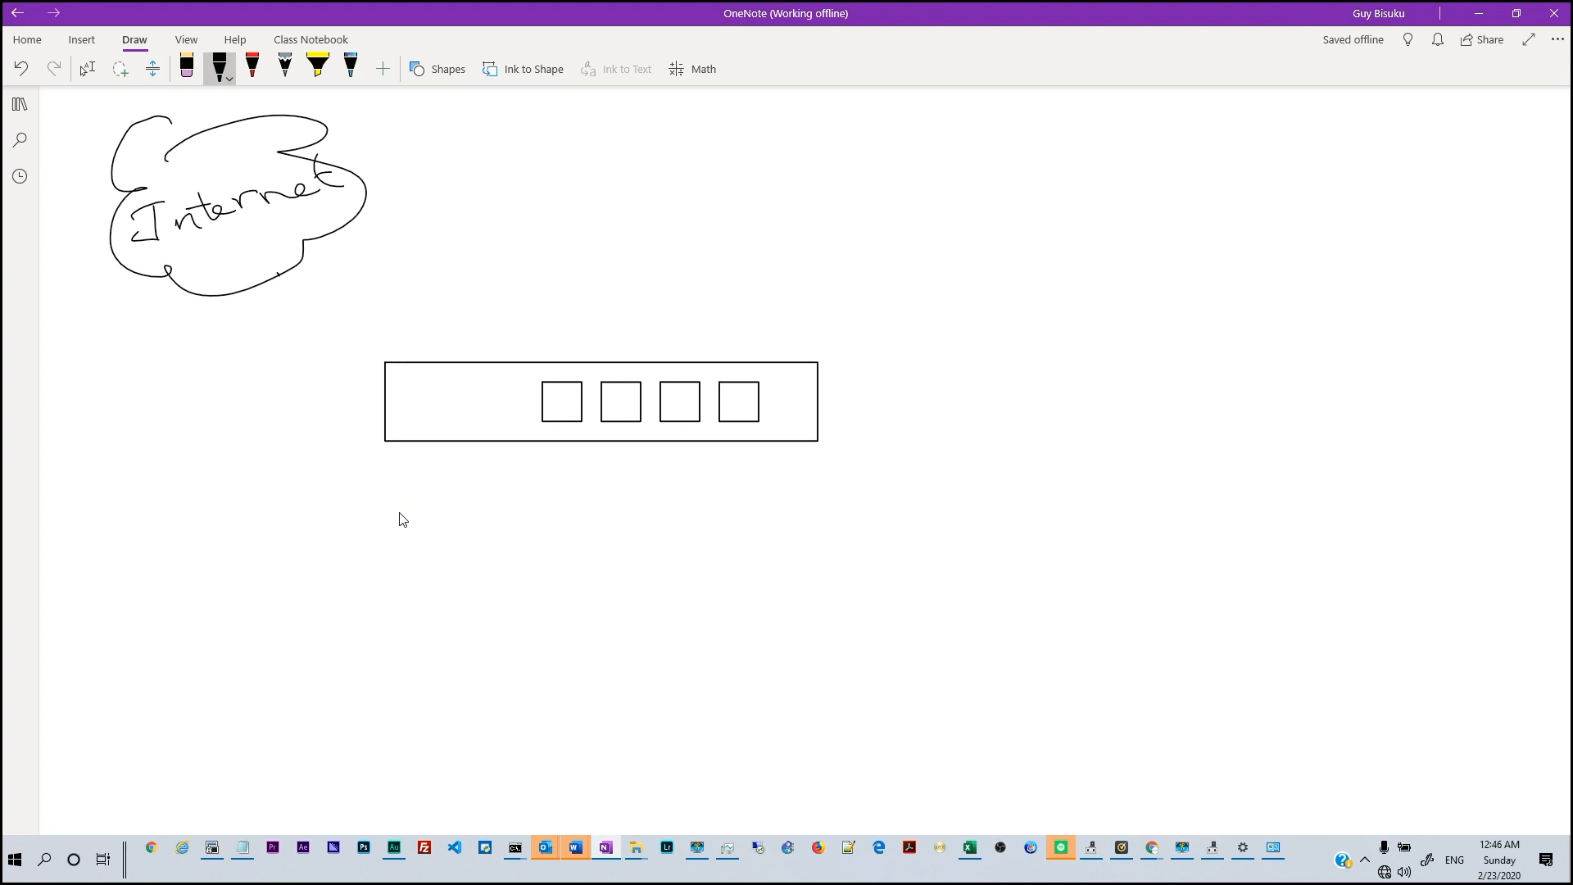
Ink lines linking the Internet cloud and a 'Home' shape to the ports, plus a third-port line
mouse_move(280, 276)
left_mouse_down()
mouse_move(365, 226)
mouse_move(484, 214)
mouse_move(561, 385)
mouse_move(543, 396)
left_mouse_up()
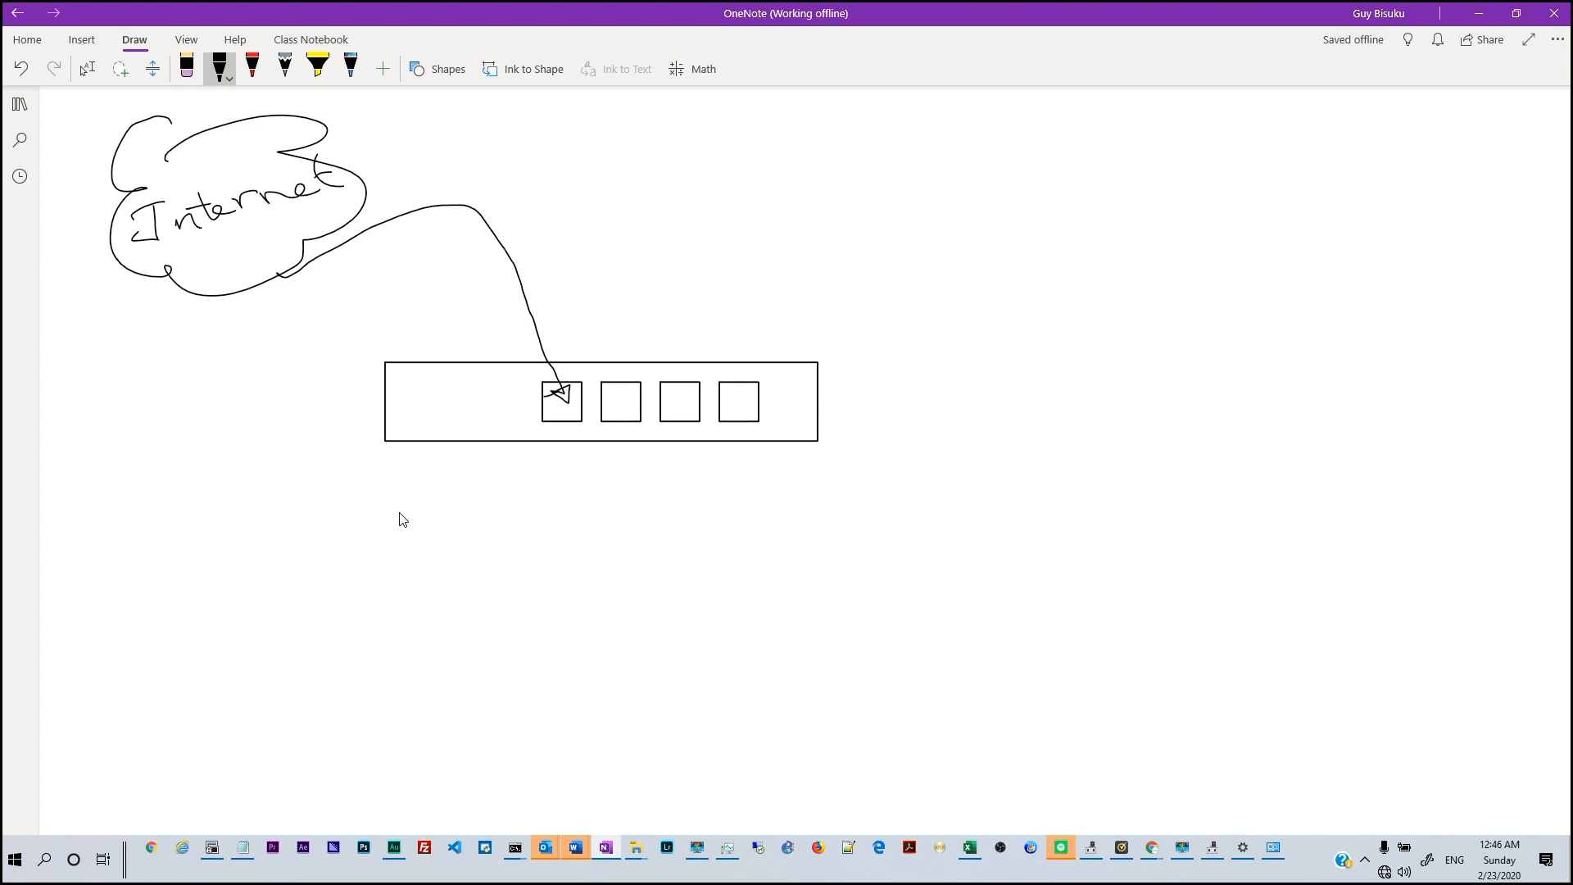
mouse_move(572, 407)
left_mouse_down()
mouse_move(542, 451)
mouse_move(580, 461)
left_mouse_up()
left_click_drag(563, 470, 599, 460)
left_click_drag(645, 300, 626, 397)
mouse_move(604, 270)
left_mouse_down()
mouse_move(825, 238)
mouse_move(809, 226)
left_mouse_up()
left_click_drag(683, 200, 600, 280)
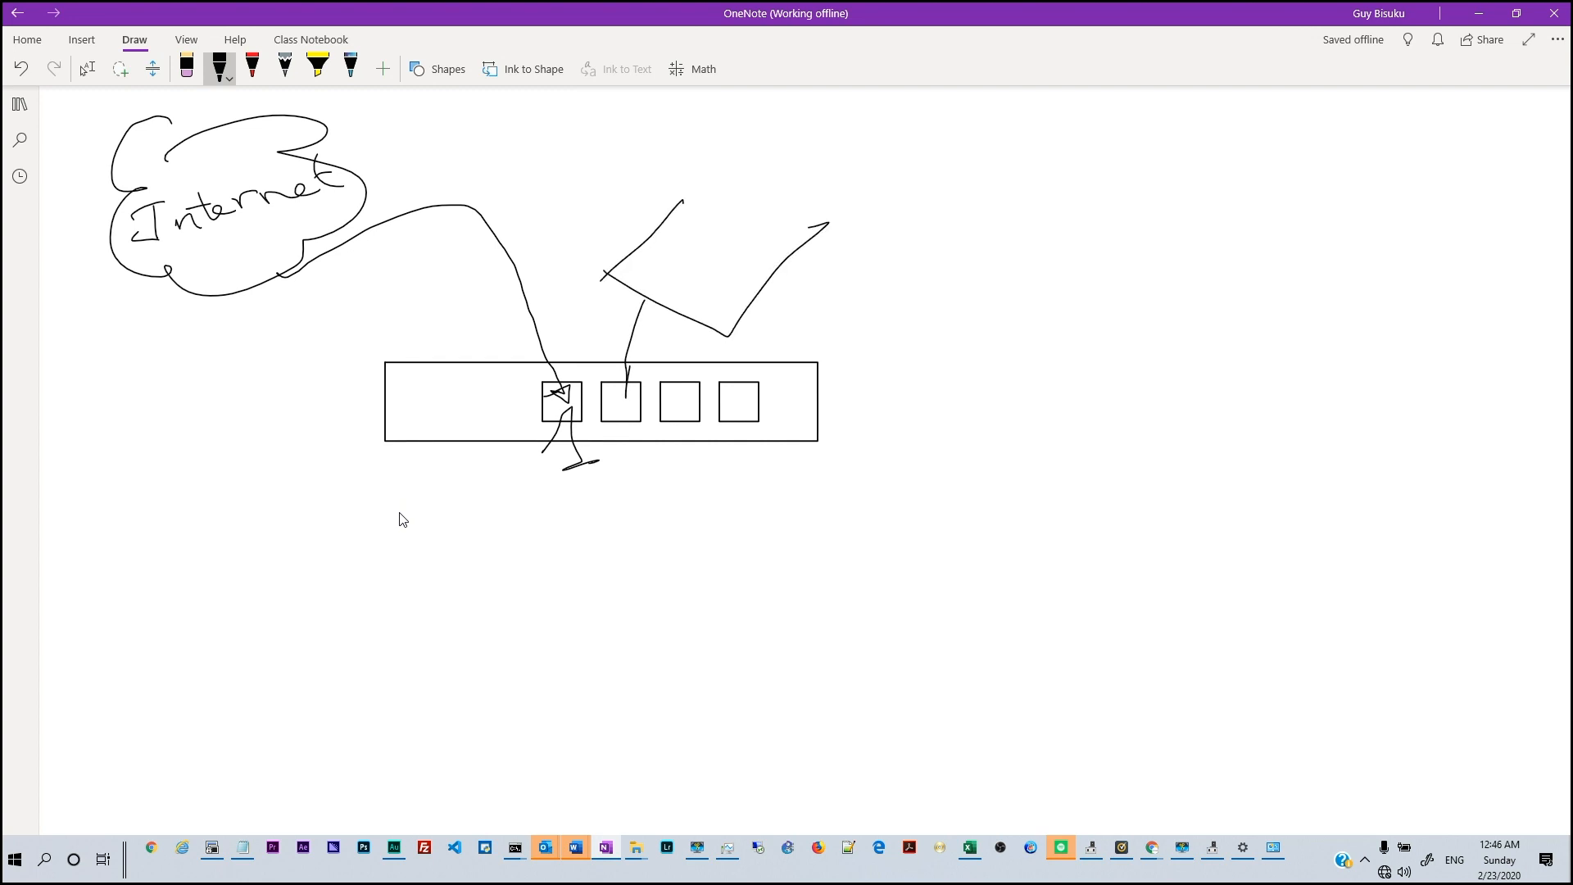
left_click_drag(657, 277, 690, 264)
mouse_move(703, 256)
left_mouse_down()
mouse_move(706, 269)
mouse_move(703, 254)
left_mouse_up()
left_click_drag(720, 263, 799, 238)
left_click_drag(625, 412, 643, 441)
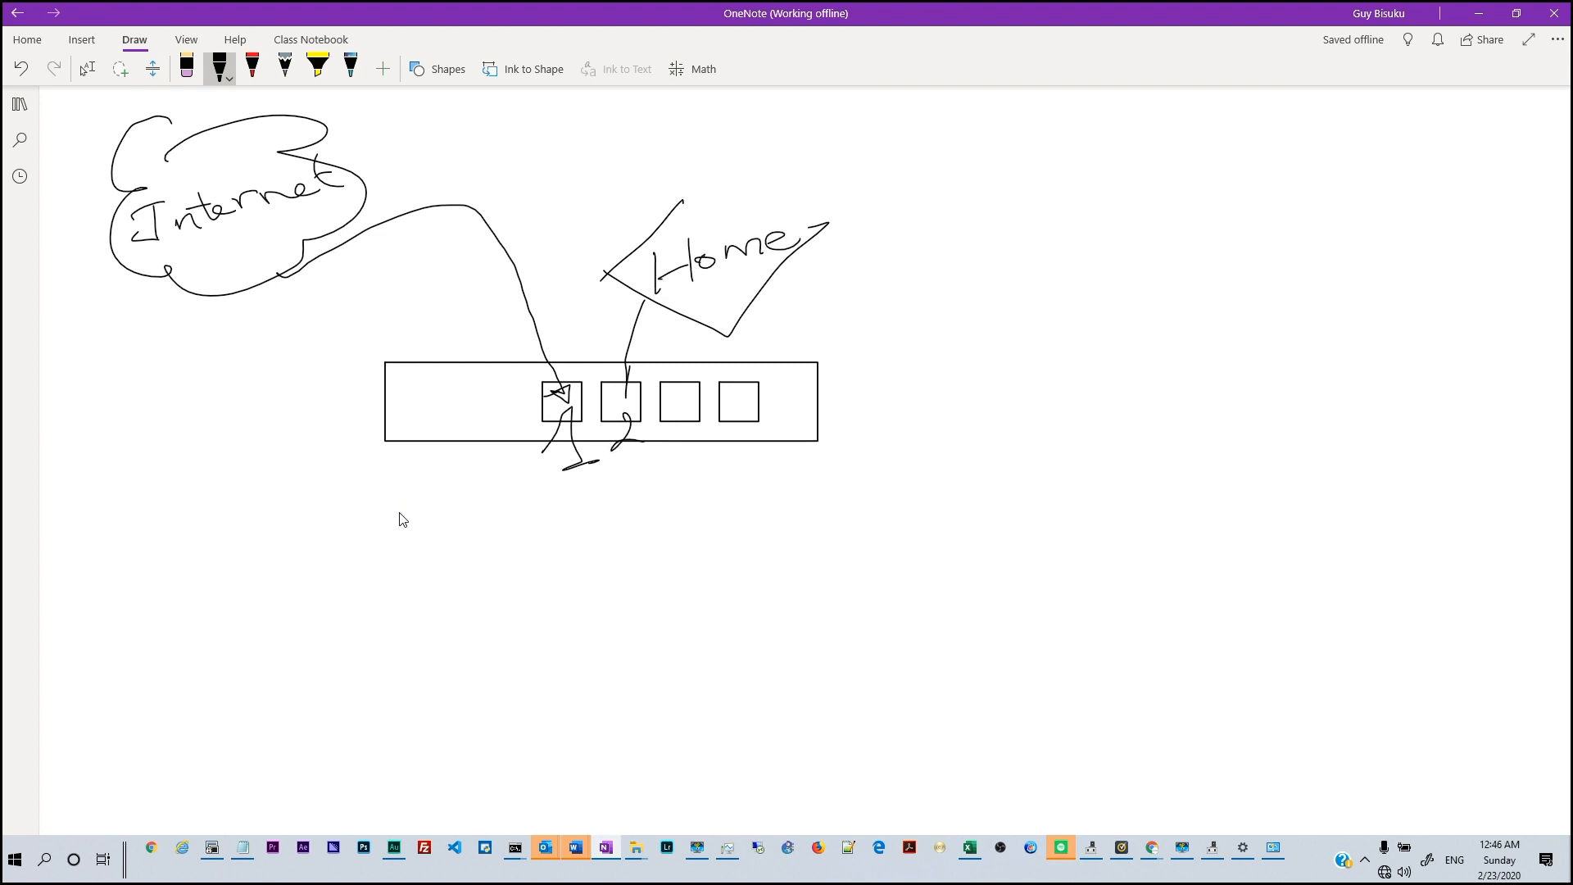
mouse_move(678, 401)
left_mouse_down()
mouse_move(733, 477)
mouse_move(695, 474)
mouse_move(749, 506)
mouse_move(858, 495)
mouse_move(853, 479)
left_mouse_up()
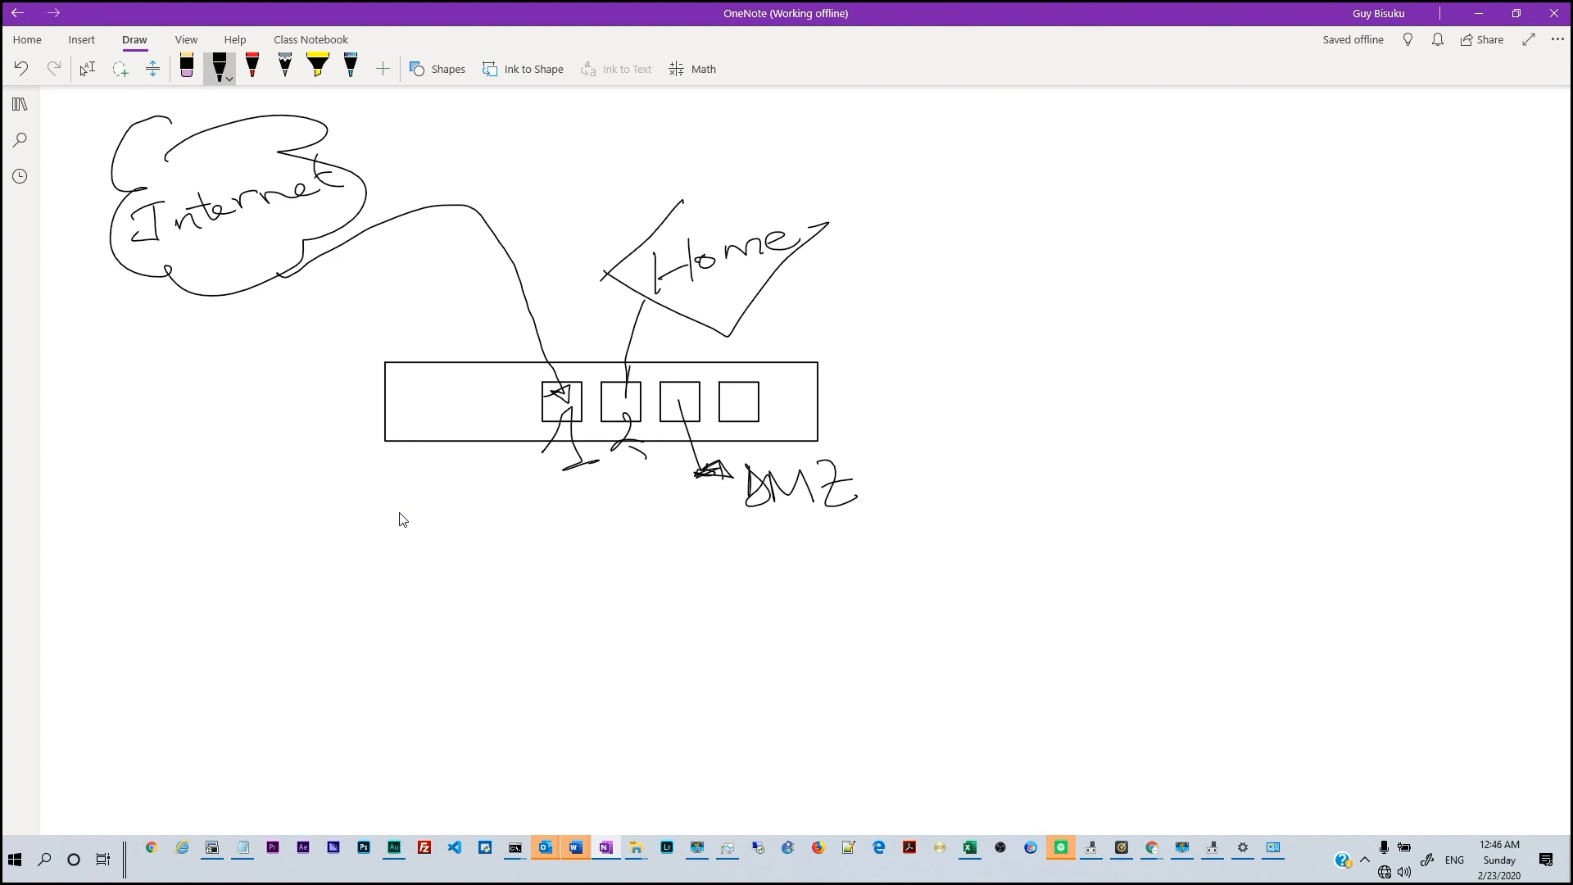
Draw arrows down from the first two ports and write an underlined 'DHCP'
mouse_move(557, 414)
left_mouse_down()
mouse_move(502, 490)
mouse_move(515, 514)
mouse_move(502, 497)
mouse_move(477, 573)
mouse_move(508, 572)
left_mouse_up()
mouse_move(525, 544)
left_mouse_down()
mouse_move(529, 566)
mouse_move(564, 559)
left_mouse_up()
left_click_drag(575, 537, 578, 547)
left_click_drag(482, 607, 583, 566)
left_click_drag(508, 620, 605, 578)
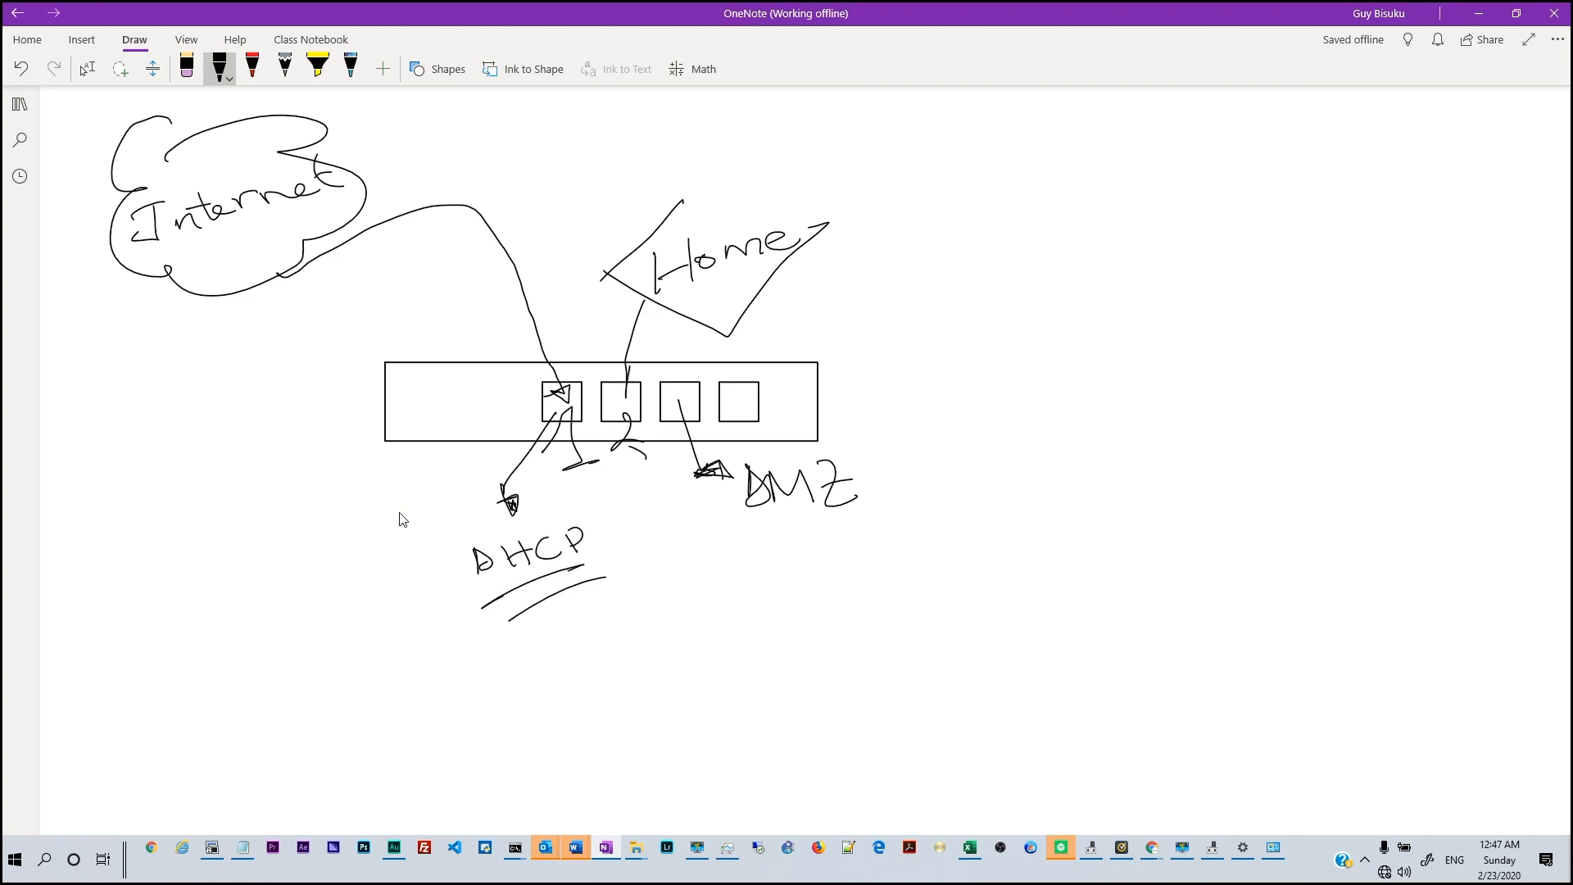
left_click_drag(640, 458, 662, 571)
mouse_move(656, 564)
left_mouse_down()
mouse_move(687, 560)
mouse_move(658, 567)
left_mouse_up()
Write and underline '10.0.0.0/24', then circle DMZ with a line out to the right
left_click(776, 595)
mouse_move(753, 573)
left_mouse_down()
mouse_move(793, 588)
mouse_move(936, 557)
mouse_move(964, 585)
left_mouse_up()
left_click(836, 584)
left_click(905, 573)
left_click_drag(997, 547, 1031, 571)
left_click_drag(1041, 540, 1057, 550)
left_click_drag(1063, 531, 1060, 576)
left_click_drag(709, 677, 1029, 597)
mouse_move(852, 442)
left_mouse_down()
mouse_move(885, 481)
mouse_move(1064, 439)
left_mouse_up()
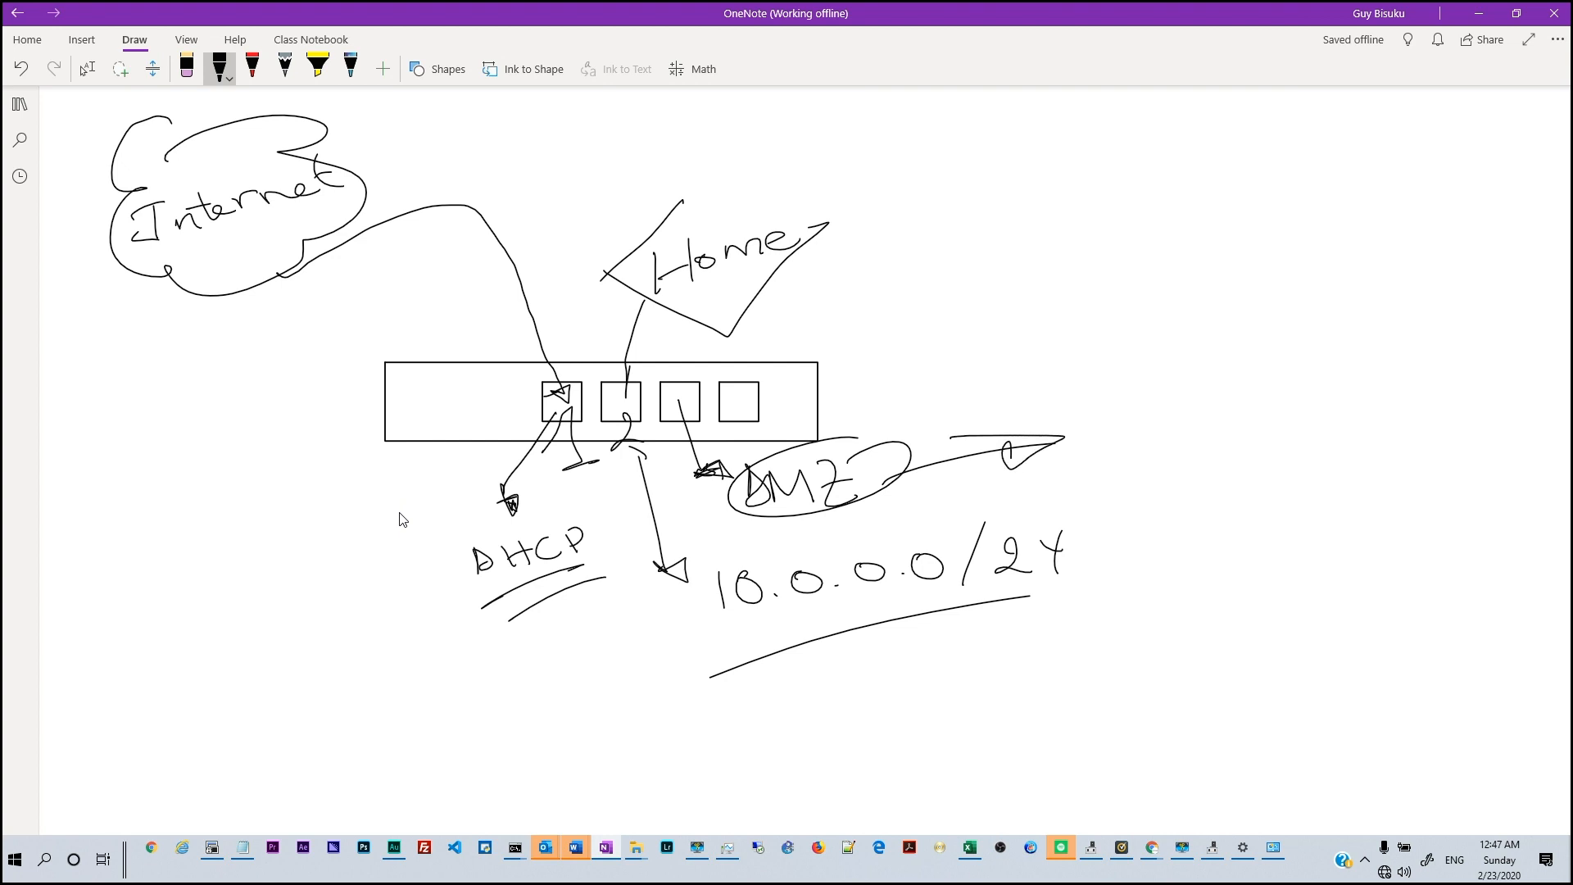
Open FortiGate's System Settings page from the System Information panel
key("alt+Tab")
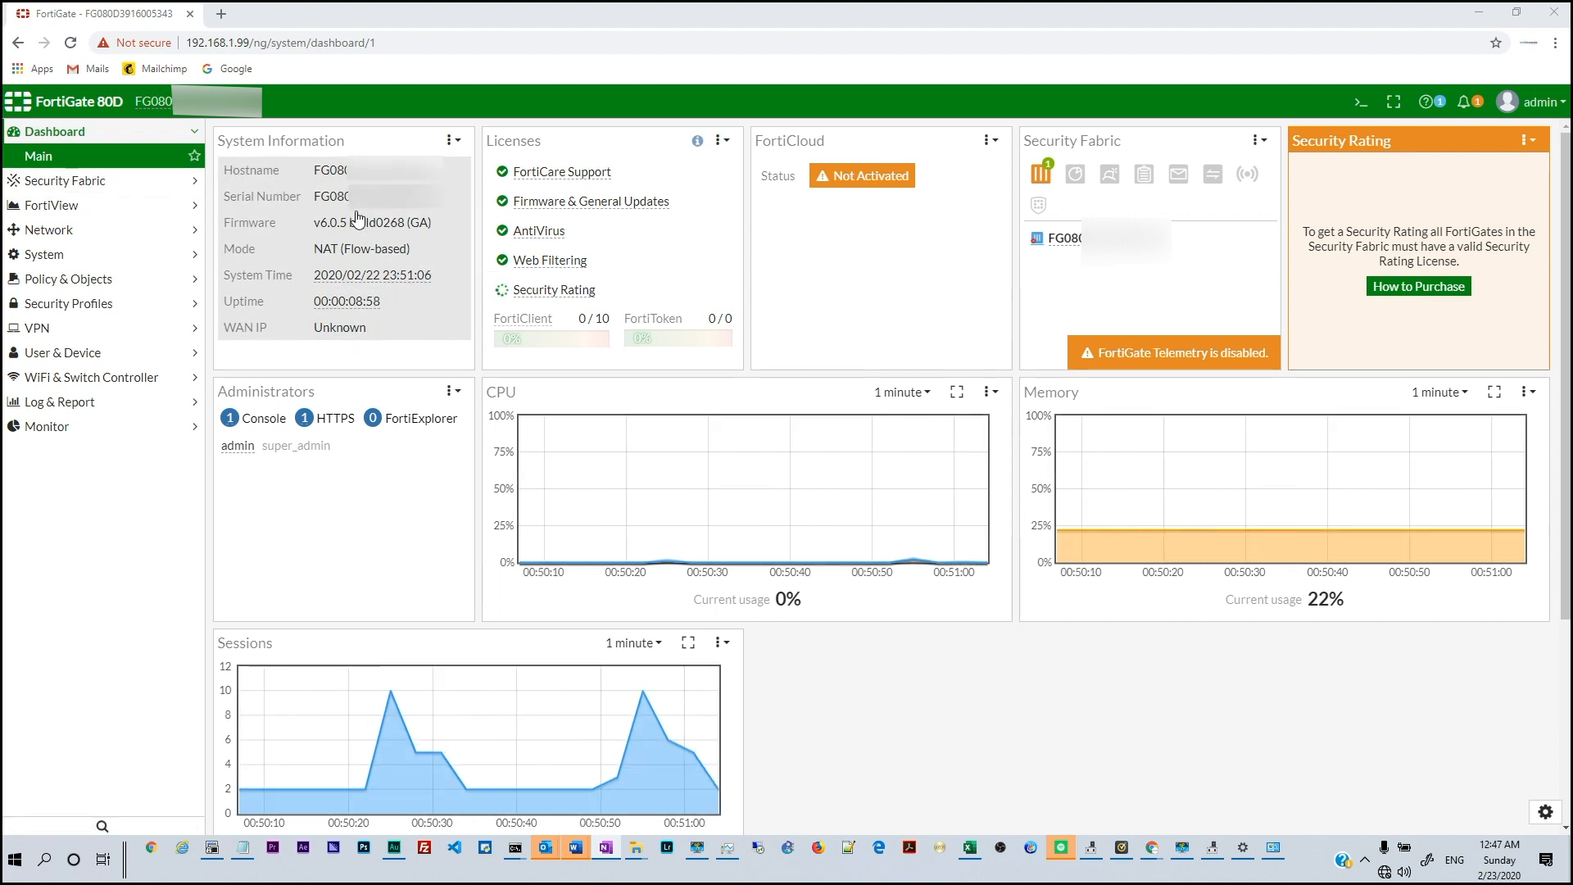
left_click(356, 177)
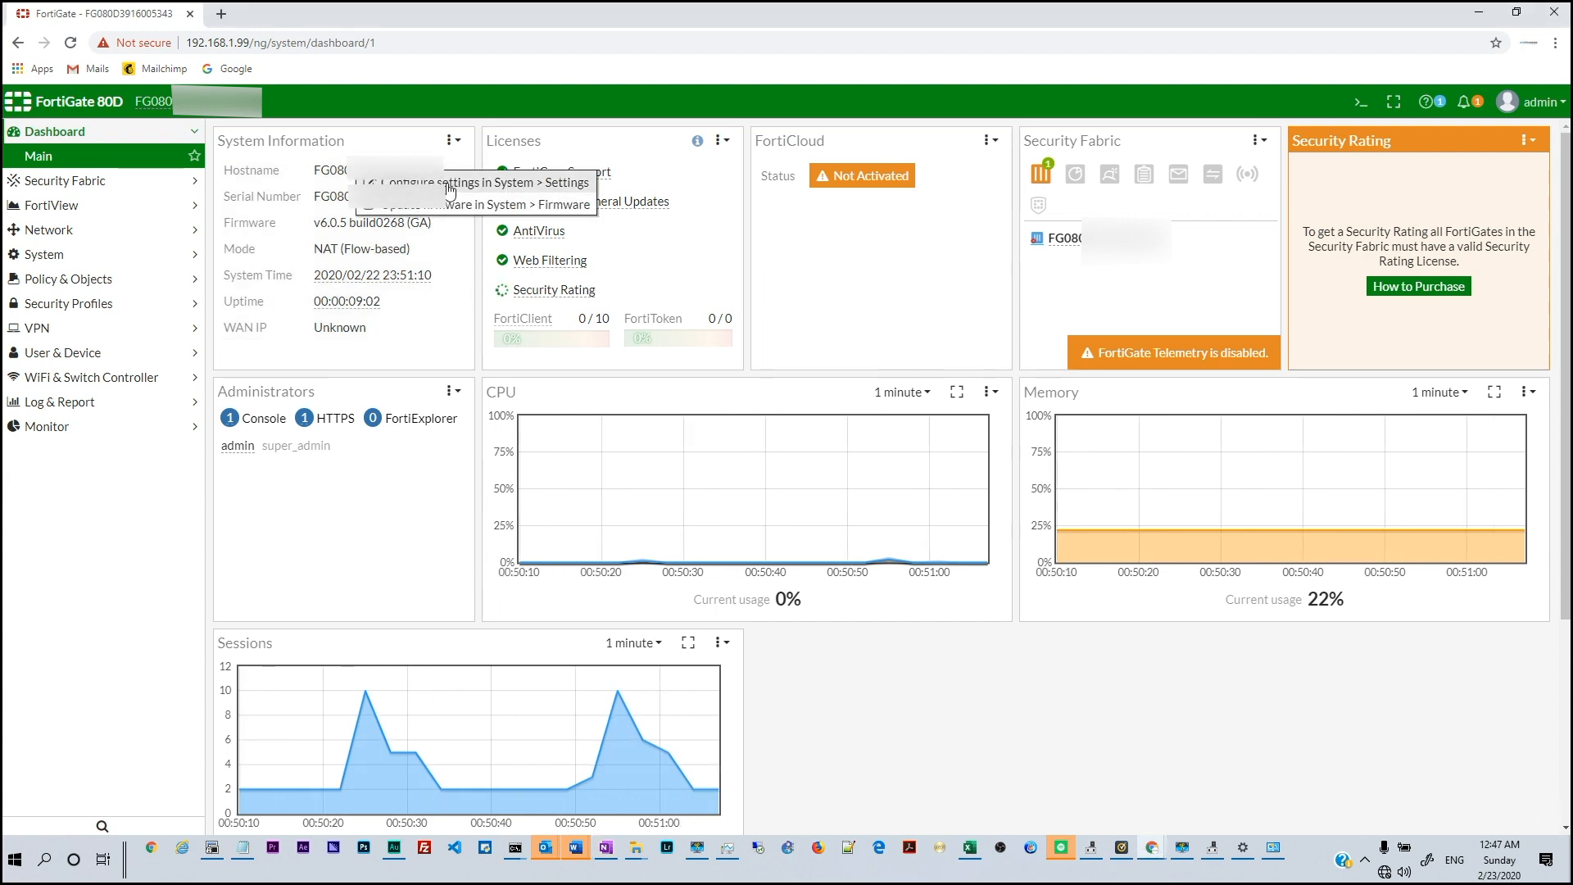
left_click(449, 183)
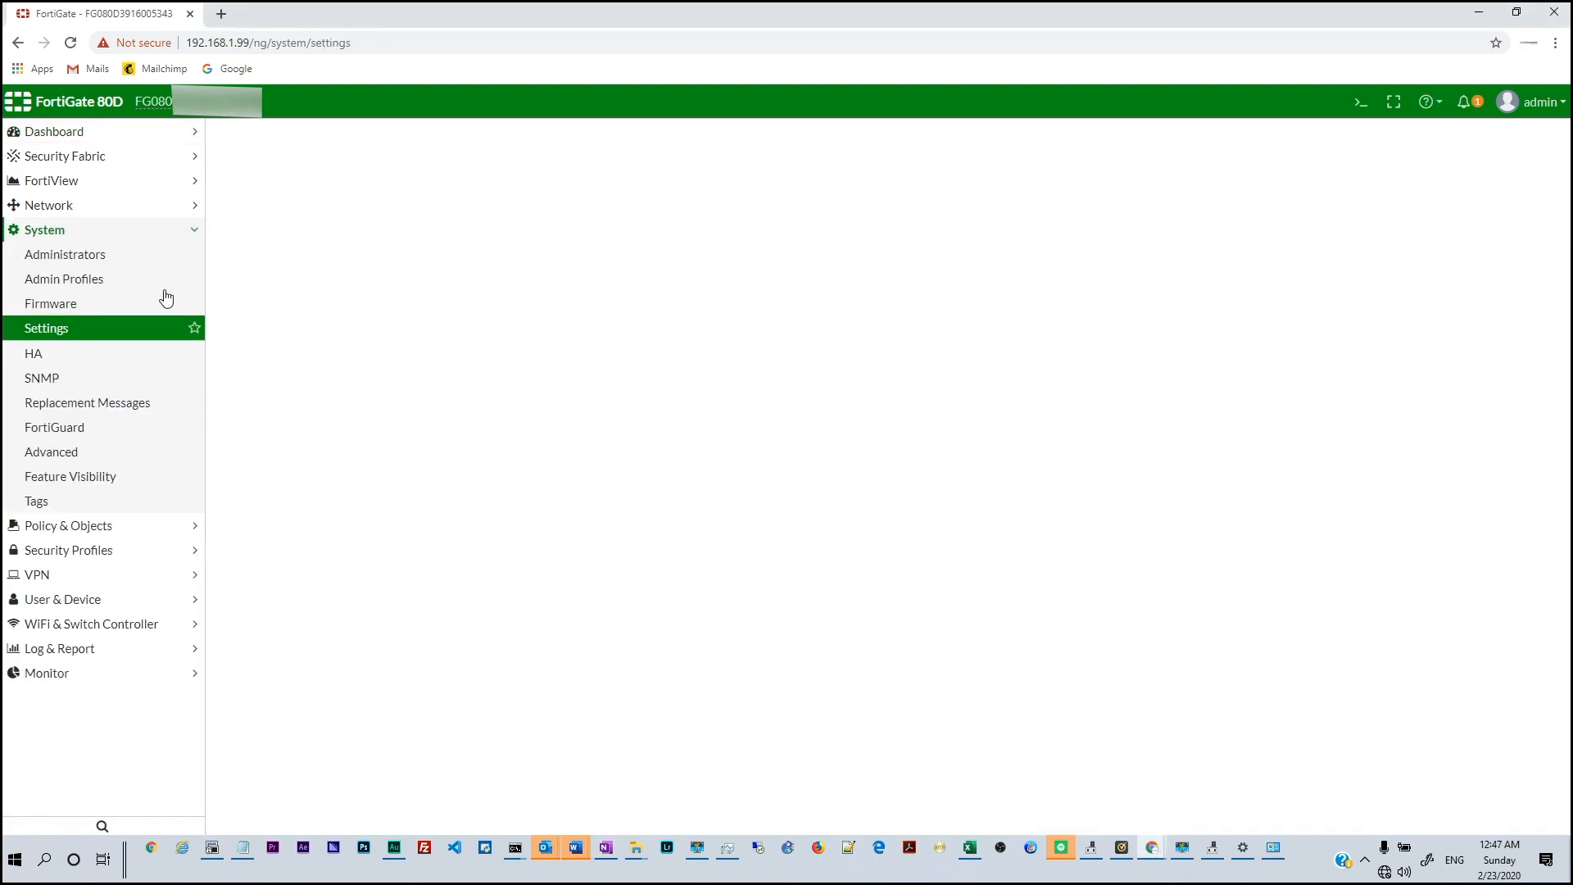
Replace the host name with Main-80D and apply the system settings
double_click(391, 171)
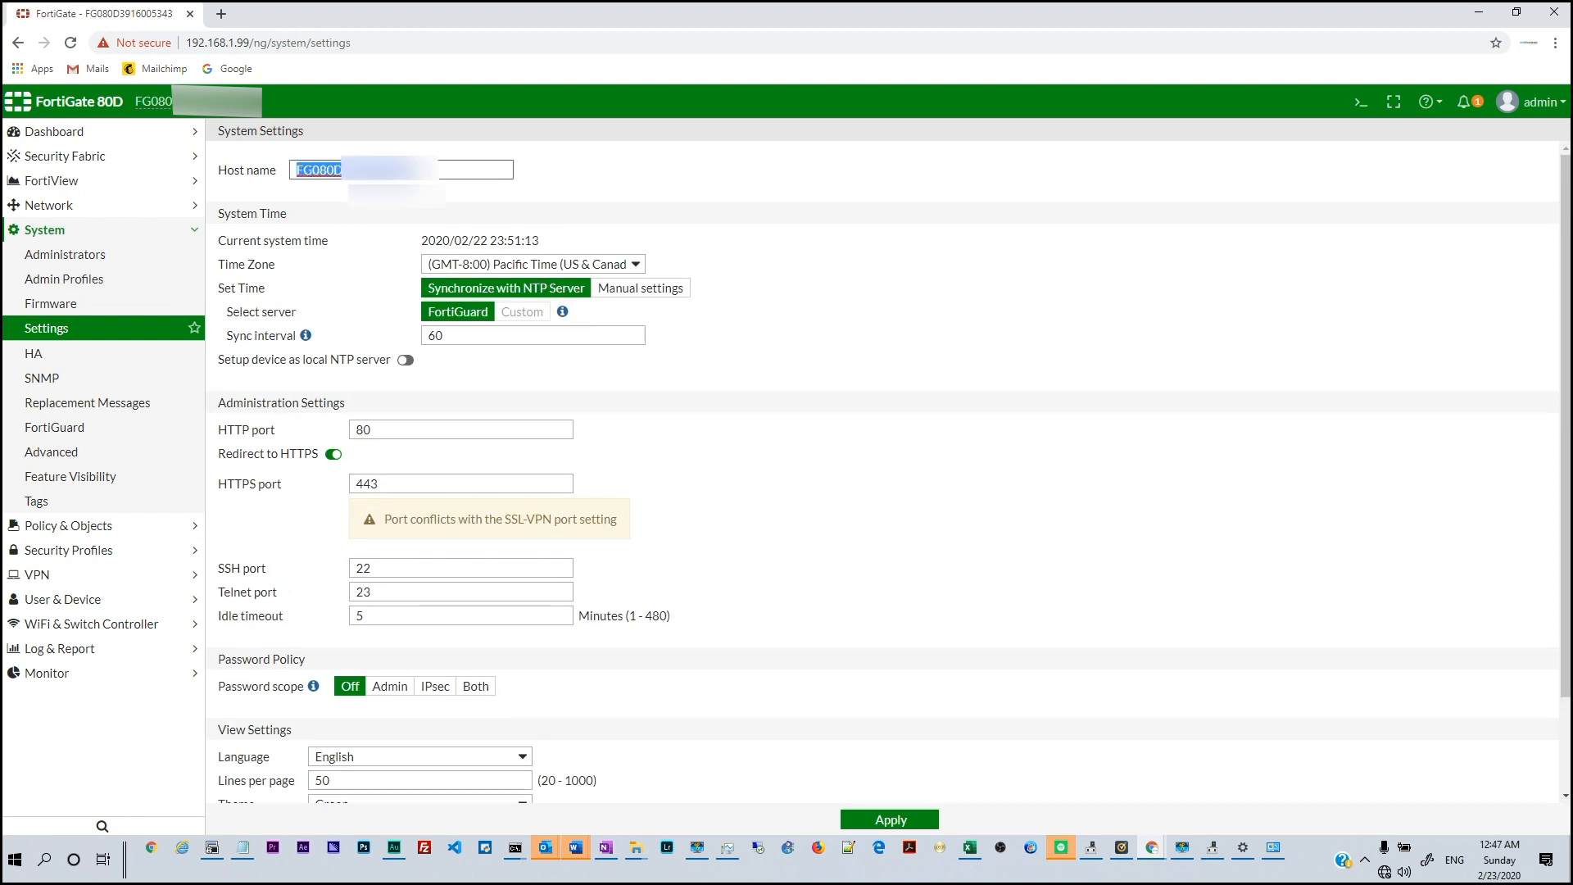
type("Main")
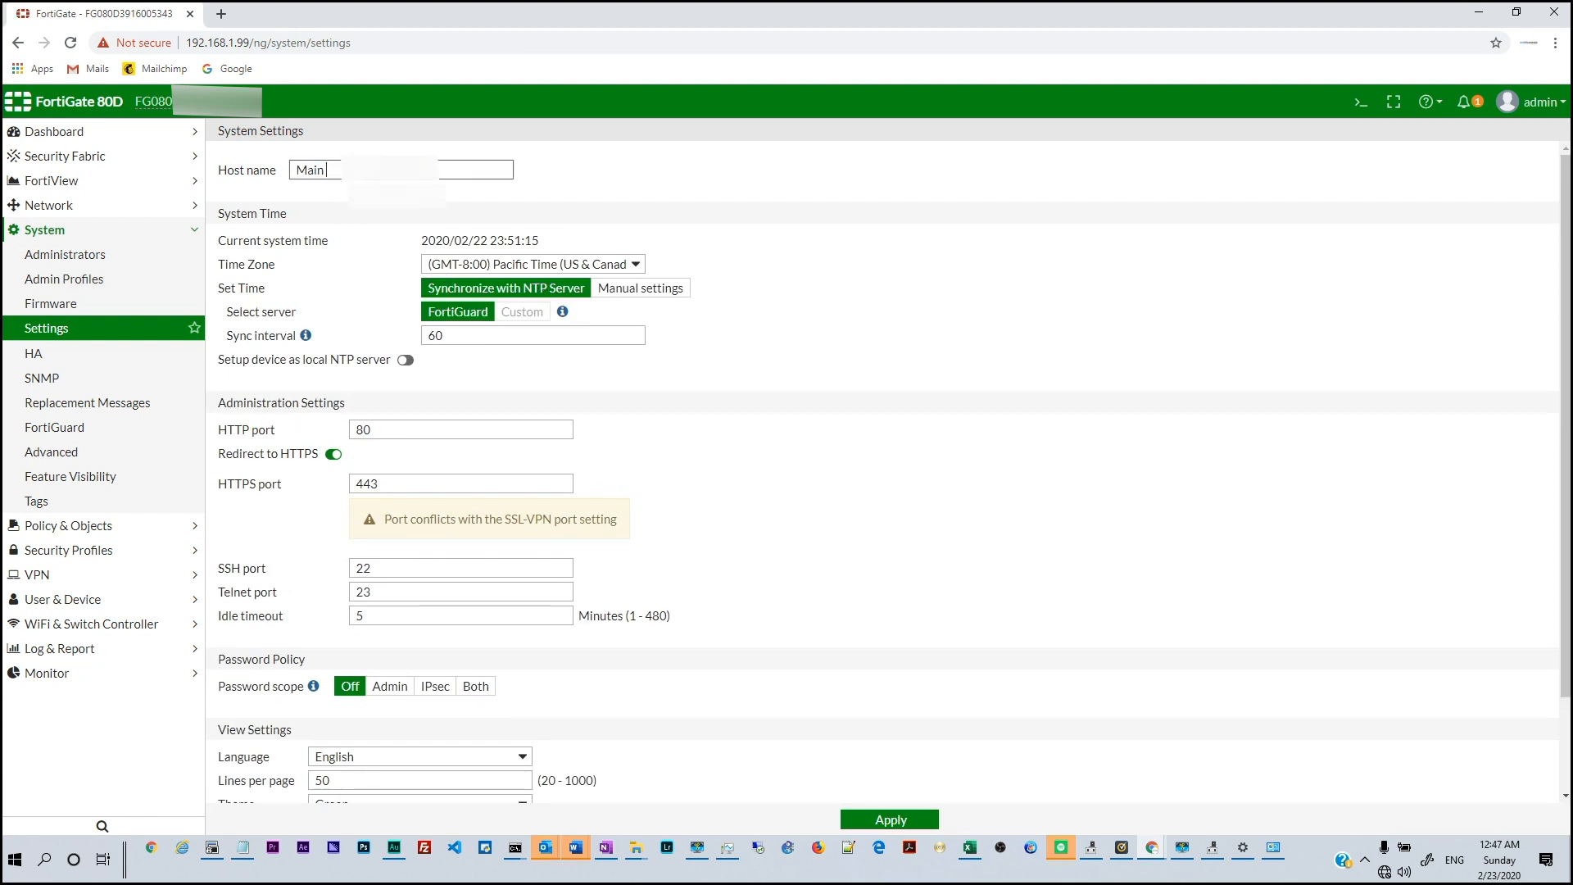
type(" 80")
key("BackSpace")
key("BackSpace")
key("BackSpace")
type("-80")
left_click(577, 187)
left_click_drag(382, 488, 339, 484)
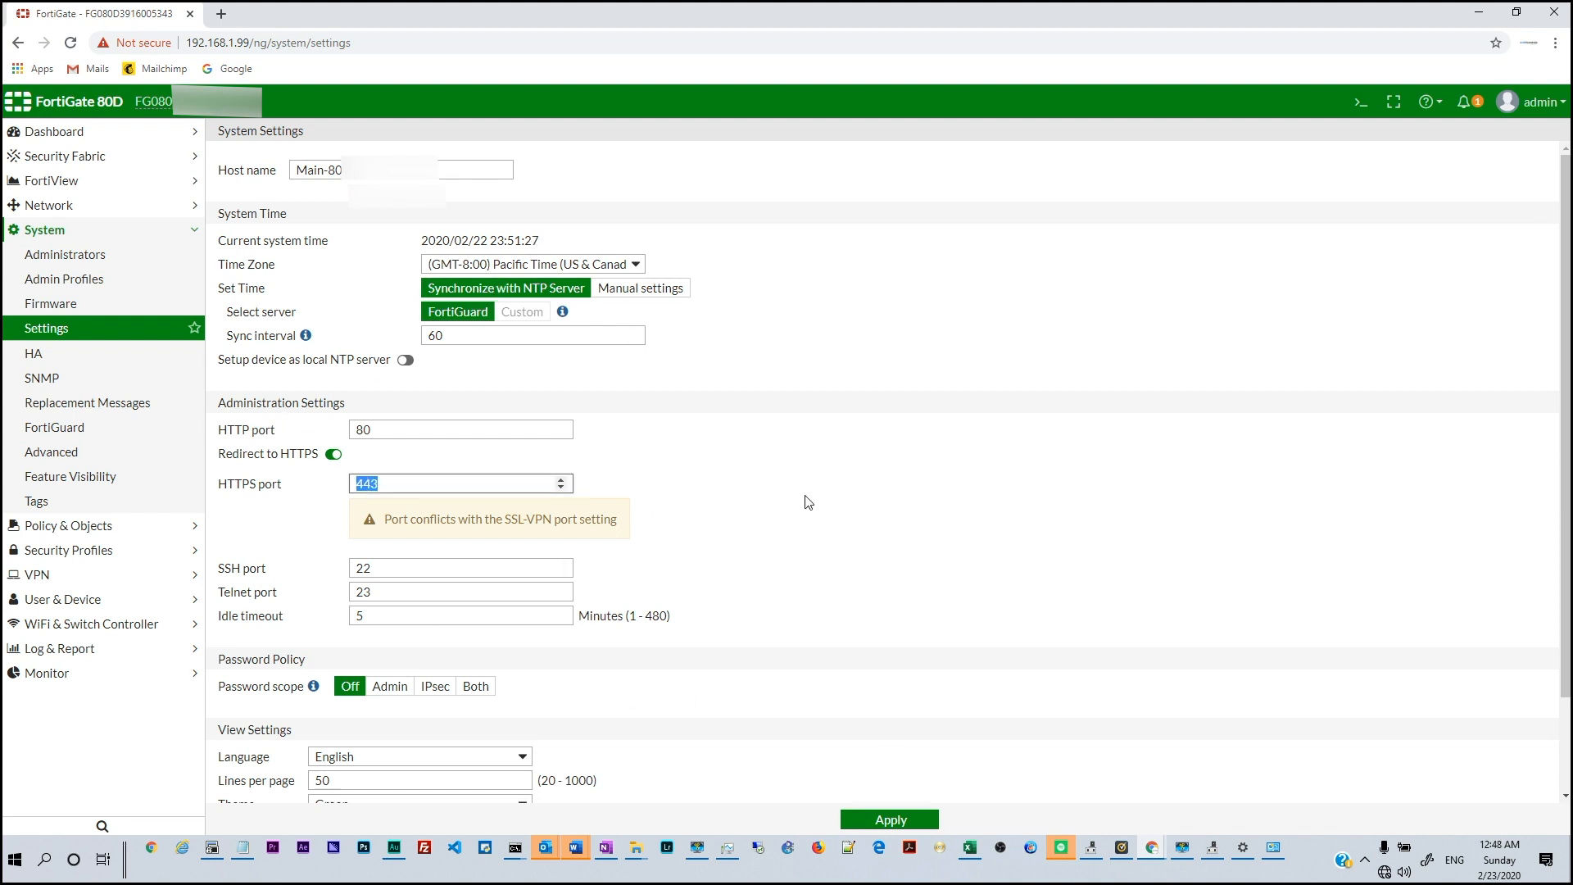
left_click(891, 822)
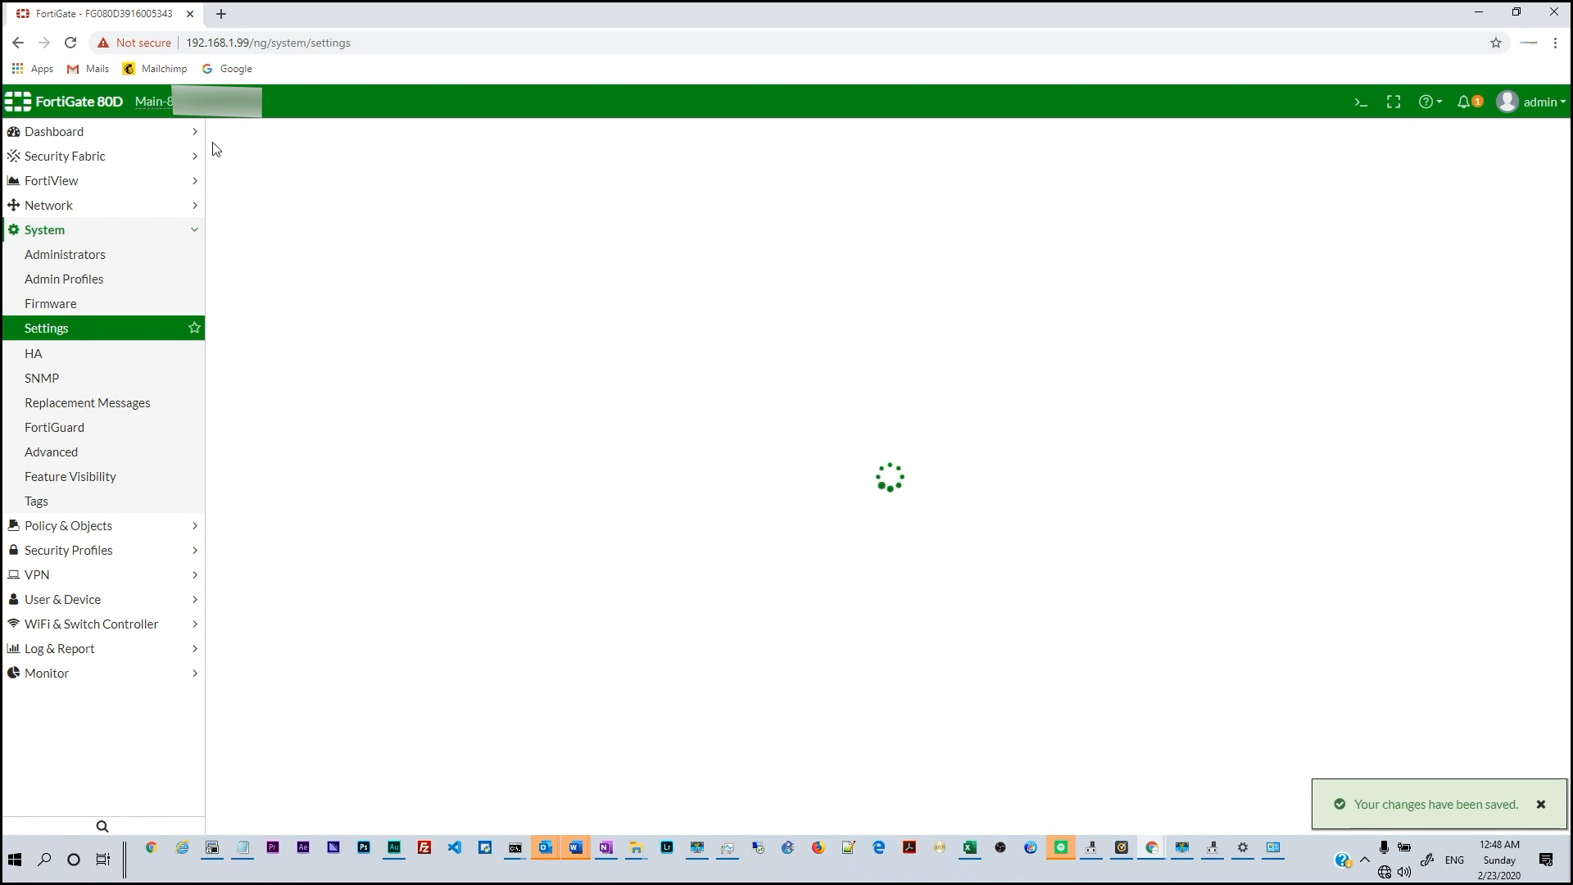
left_click_drag(135, 102, 193, 104)
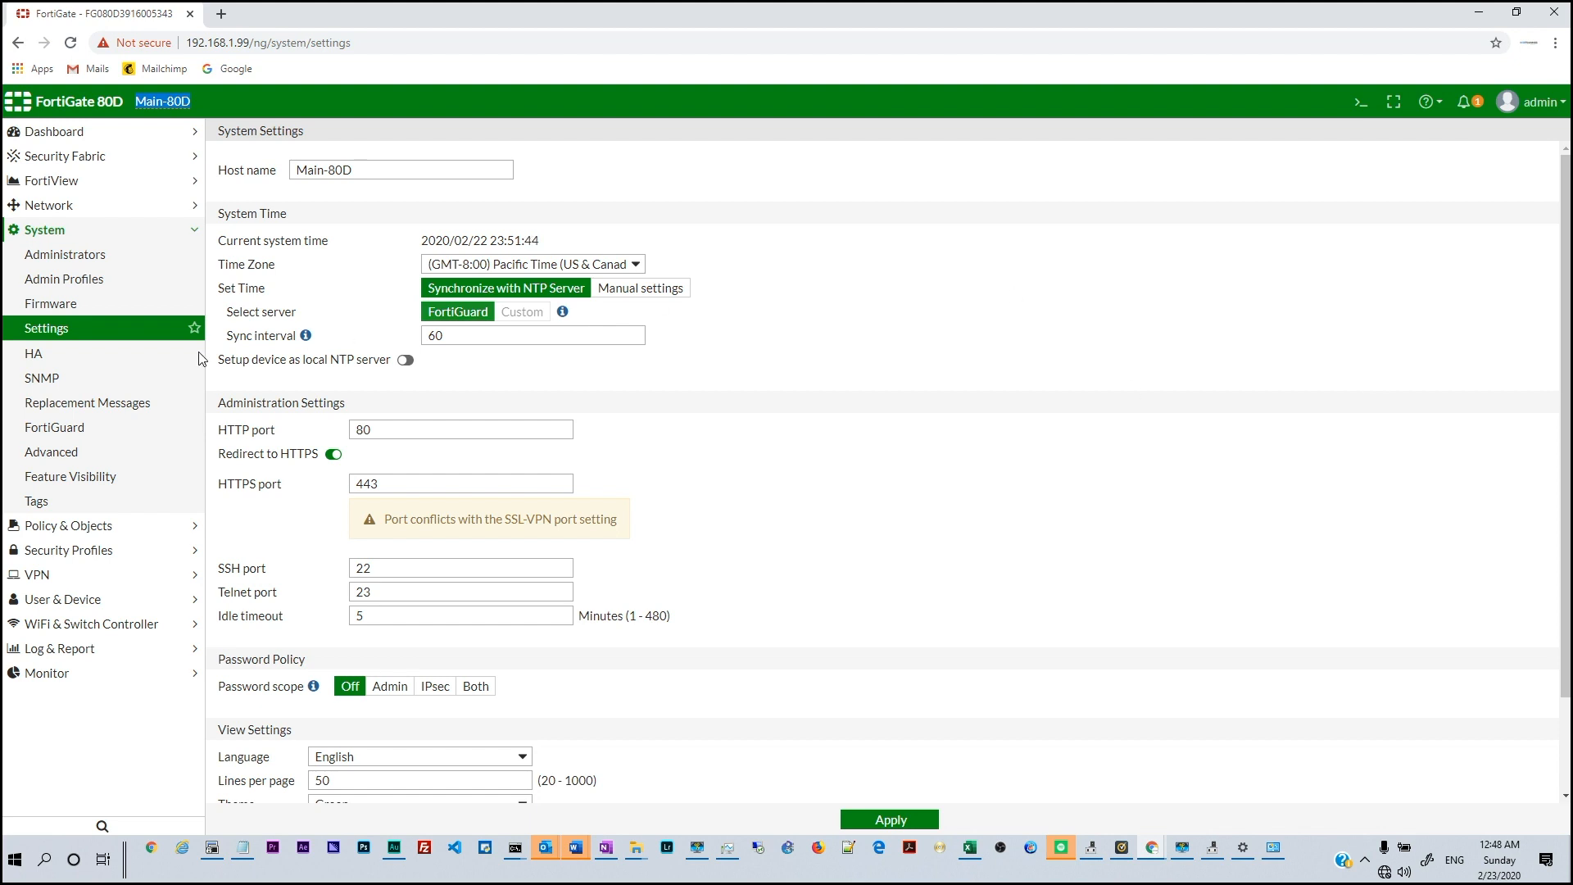
left_click(52, 210)
Edit port2 with alias Home, role LAN and address 10.0.0.1/24
left_click(52, 232)
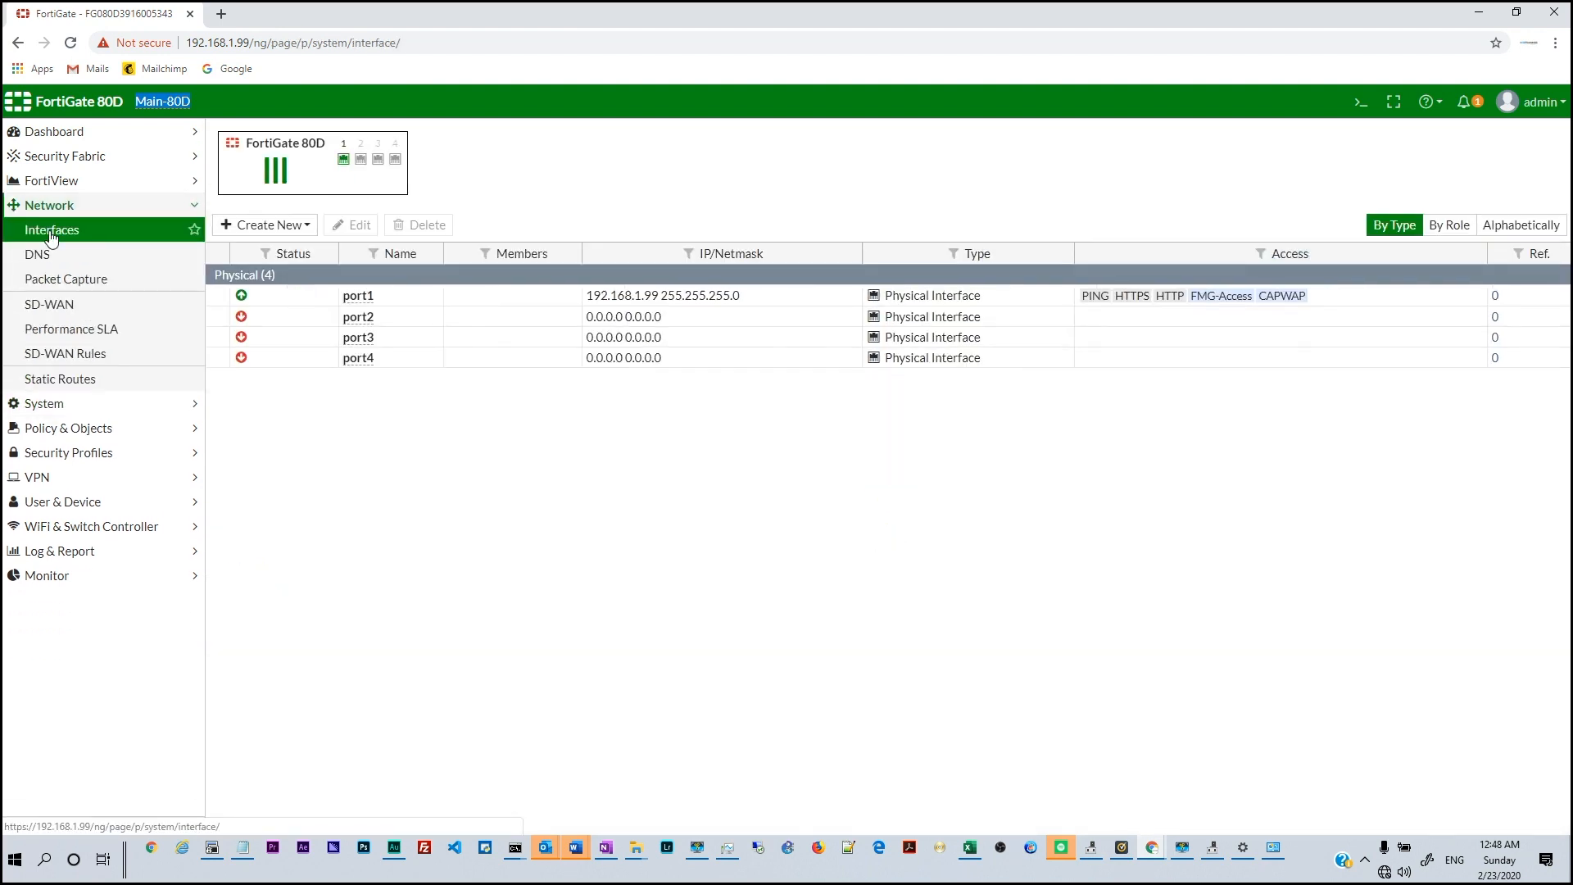
double_click(401, 329)
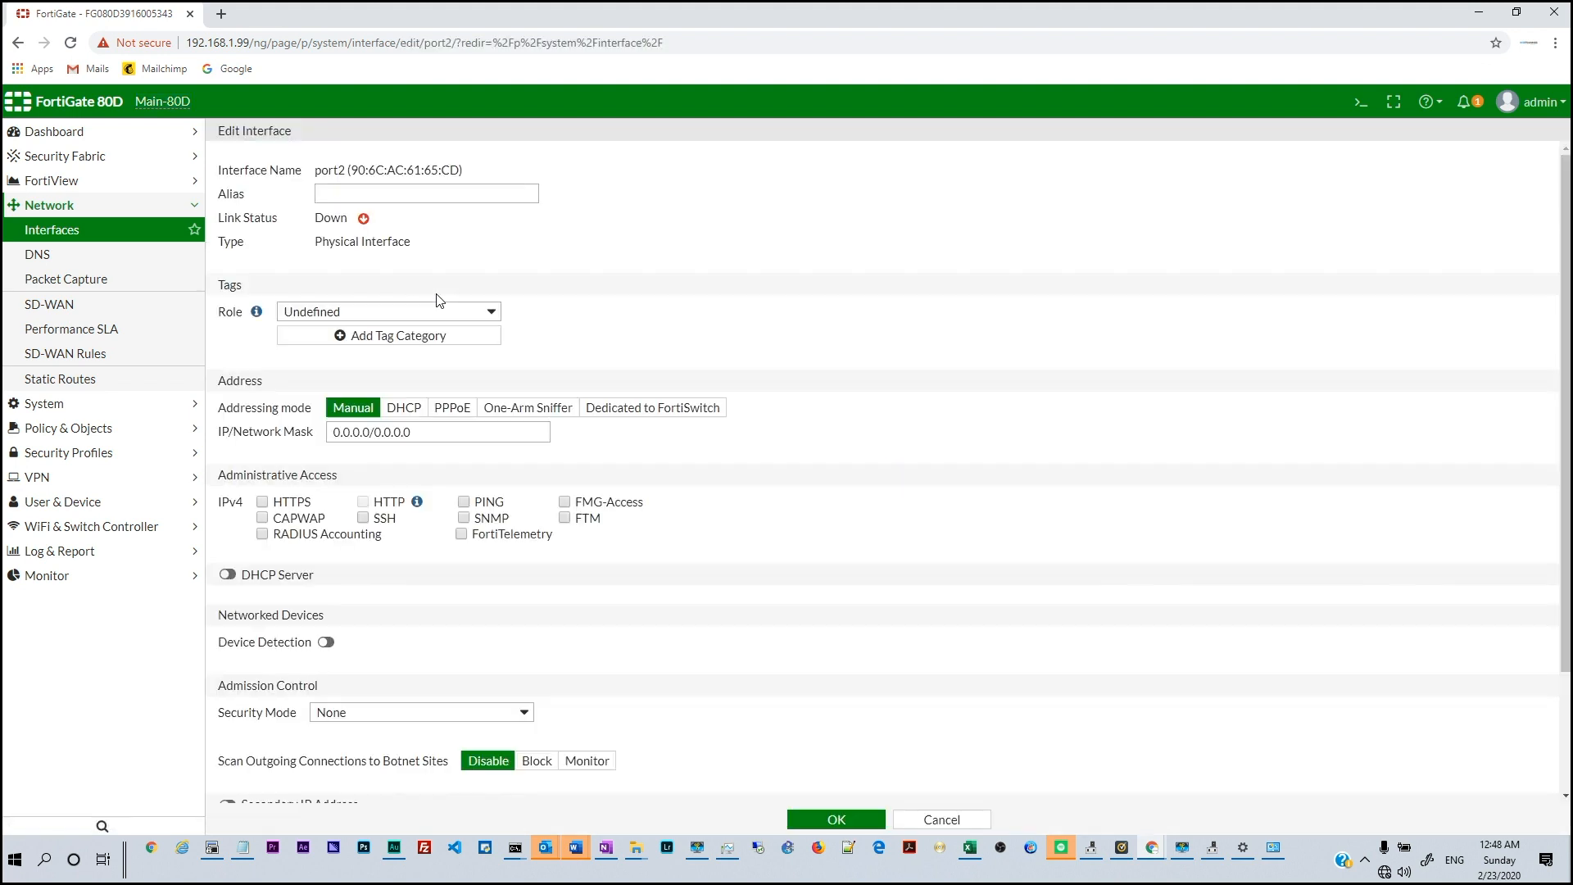
left_click(358, 195)
type("Homer")
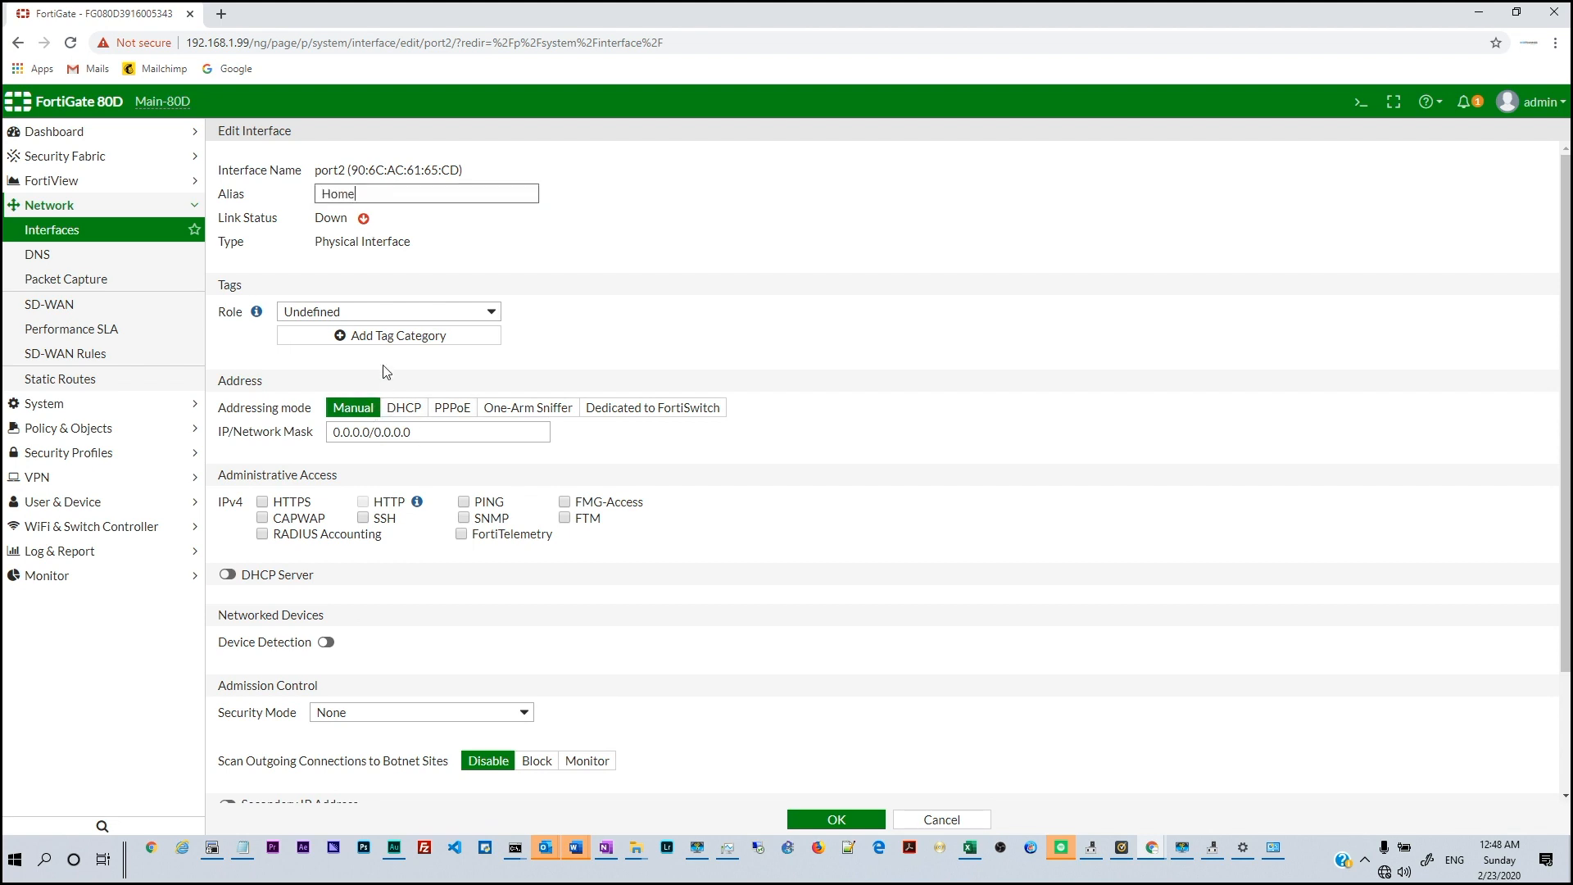
left_click(380, 319)
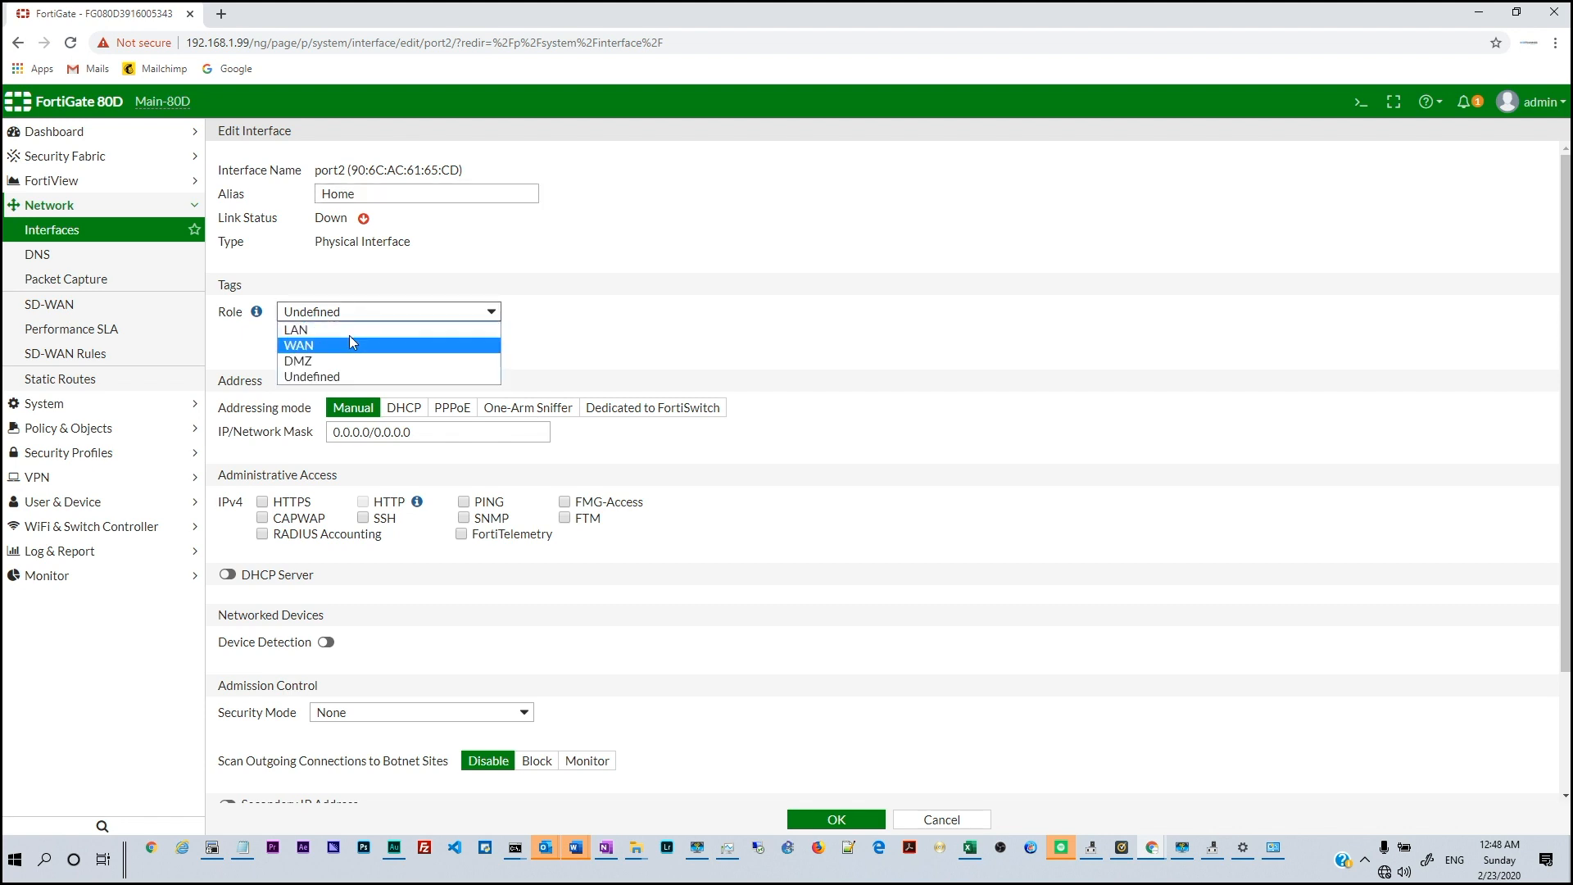
left_click(351, 328)
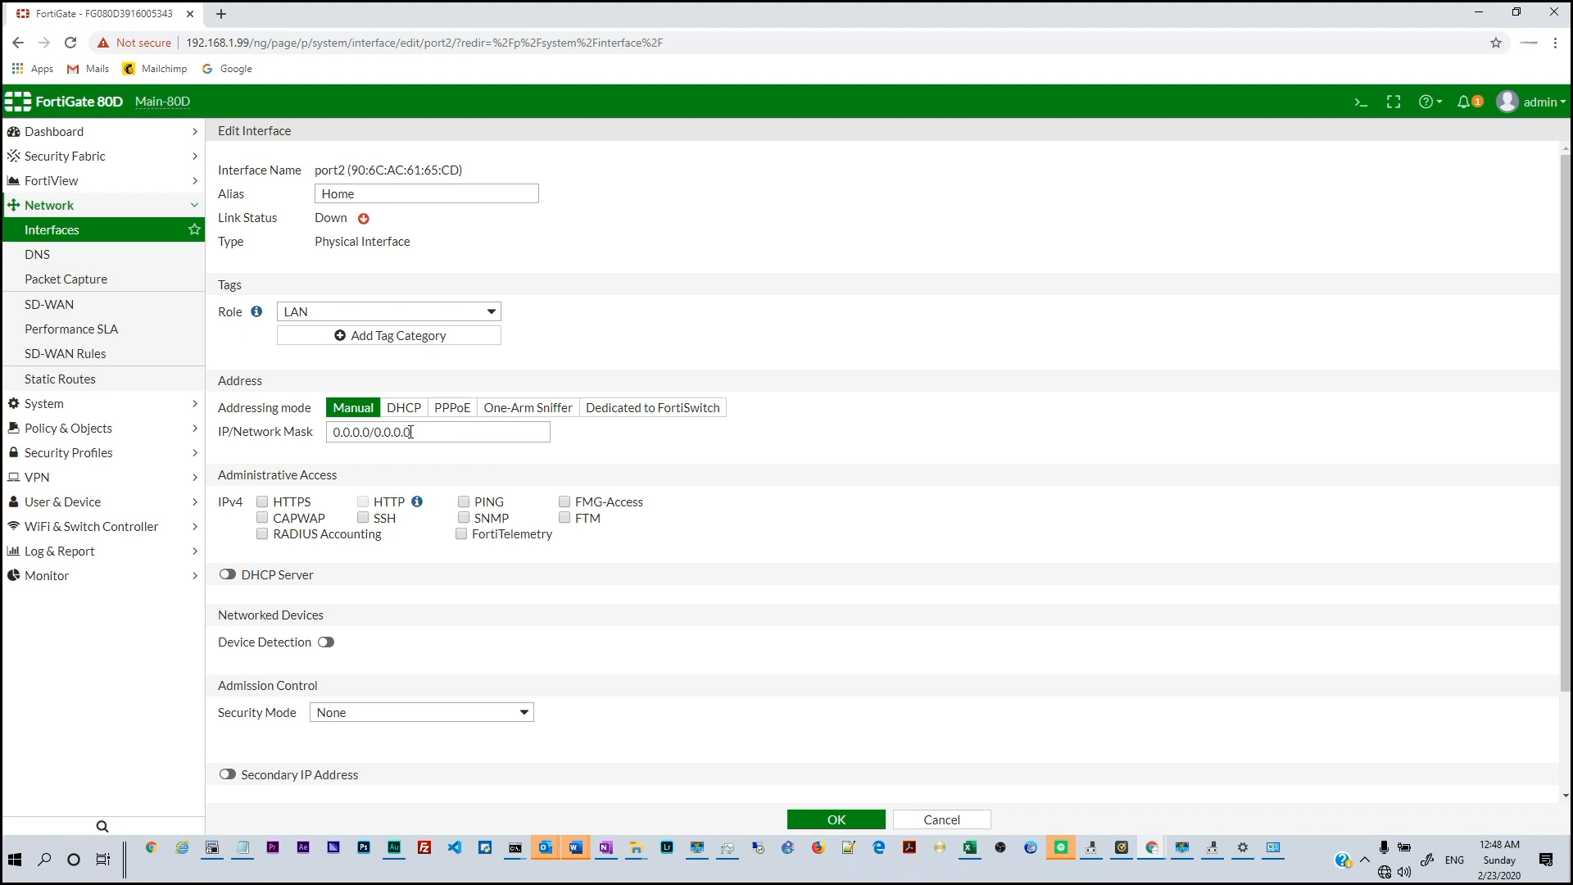
left_click_drag(412, 432, 321, 449)
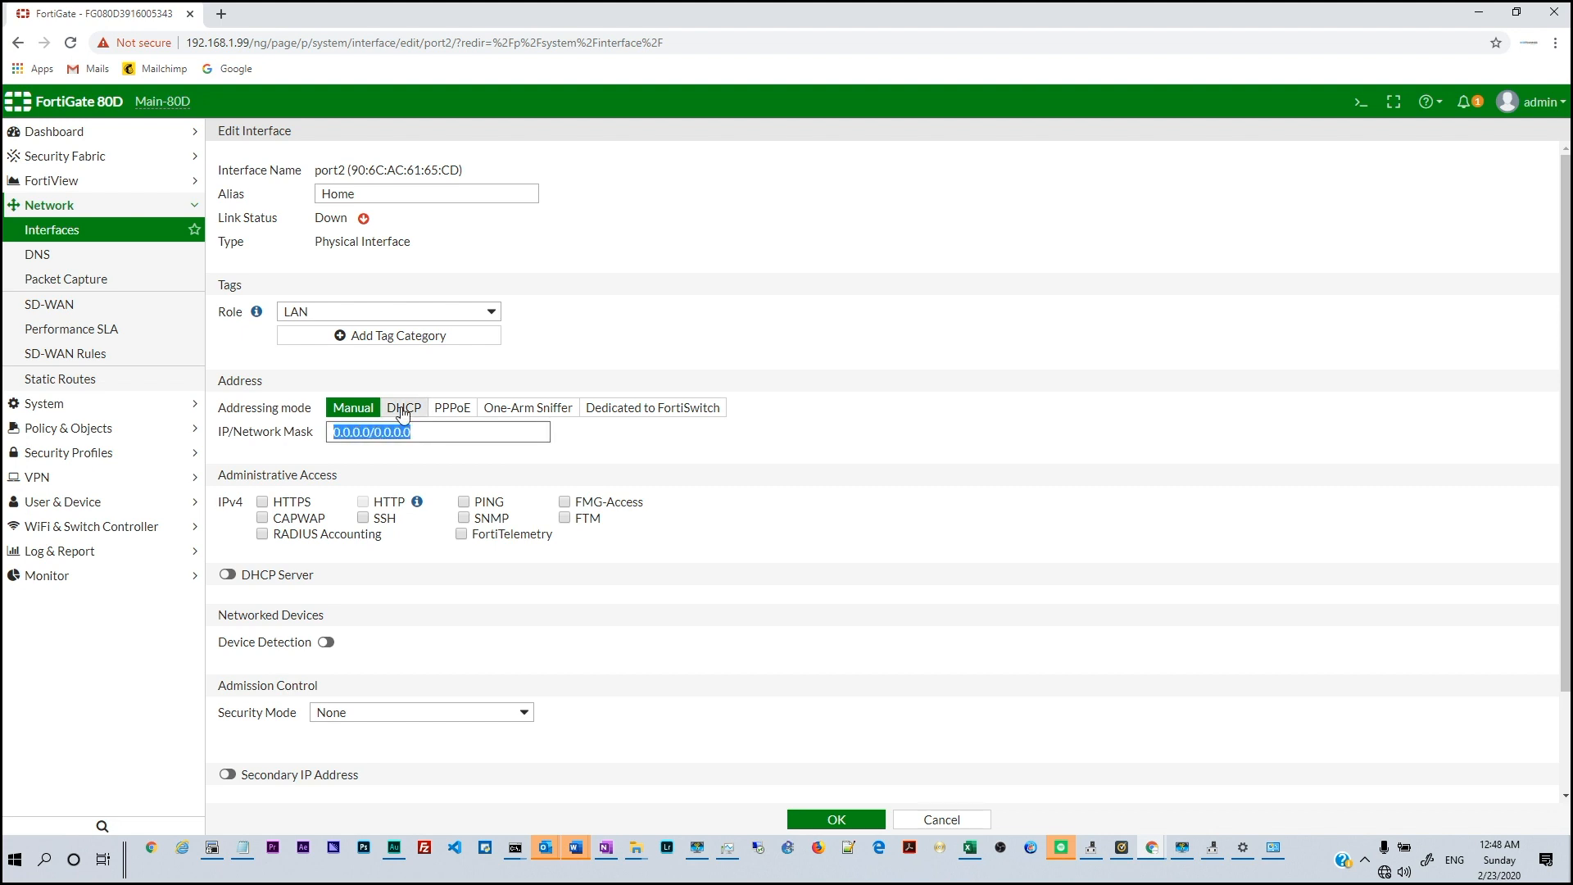
type("10.0.0.1/24")
left_click(671, 447)
Enable the DHCP server on port2 and expand its advanced options
scroll(643, 463, "down", 2)
left_click(227, 454)
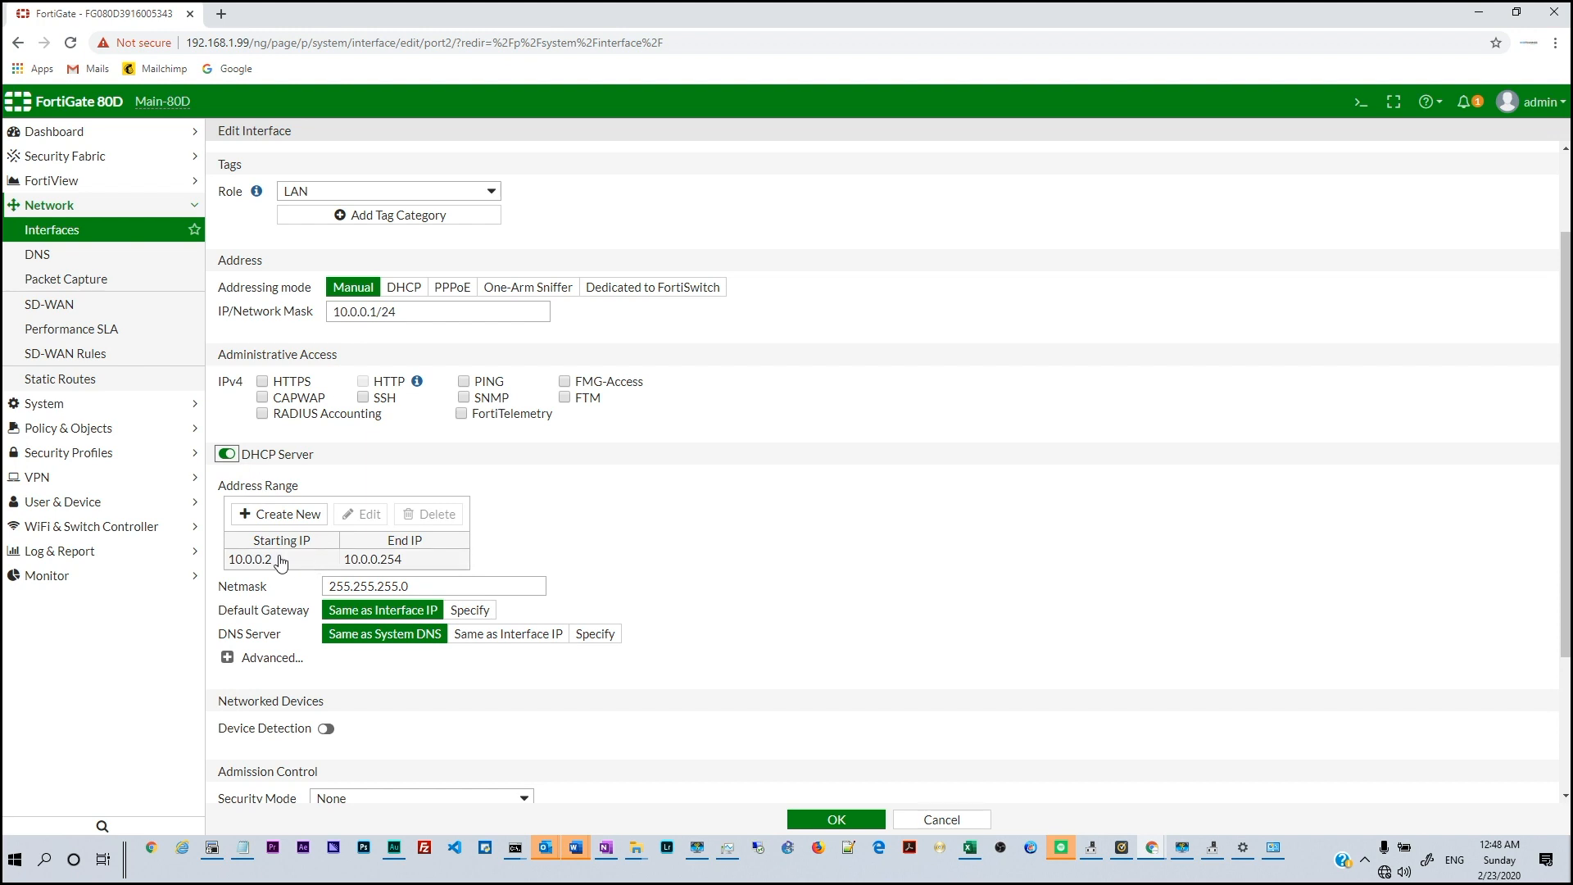
scroll(281, 563, "down", 1)
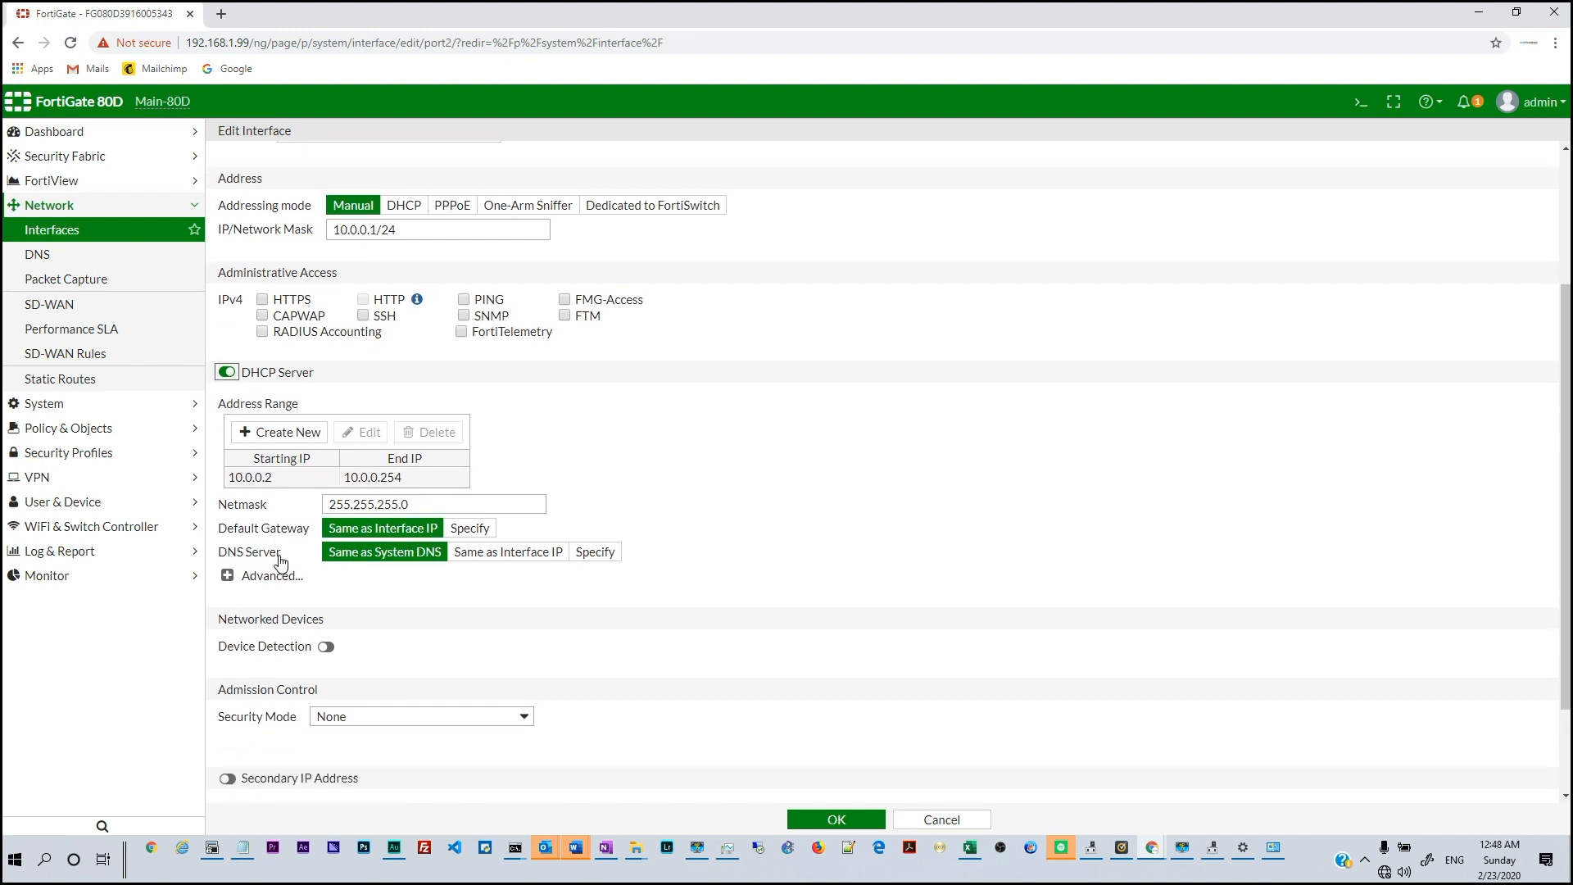
left_click(259, 579)
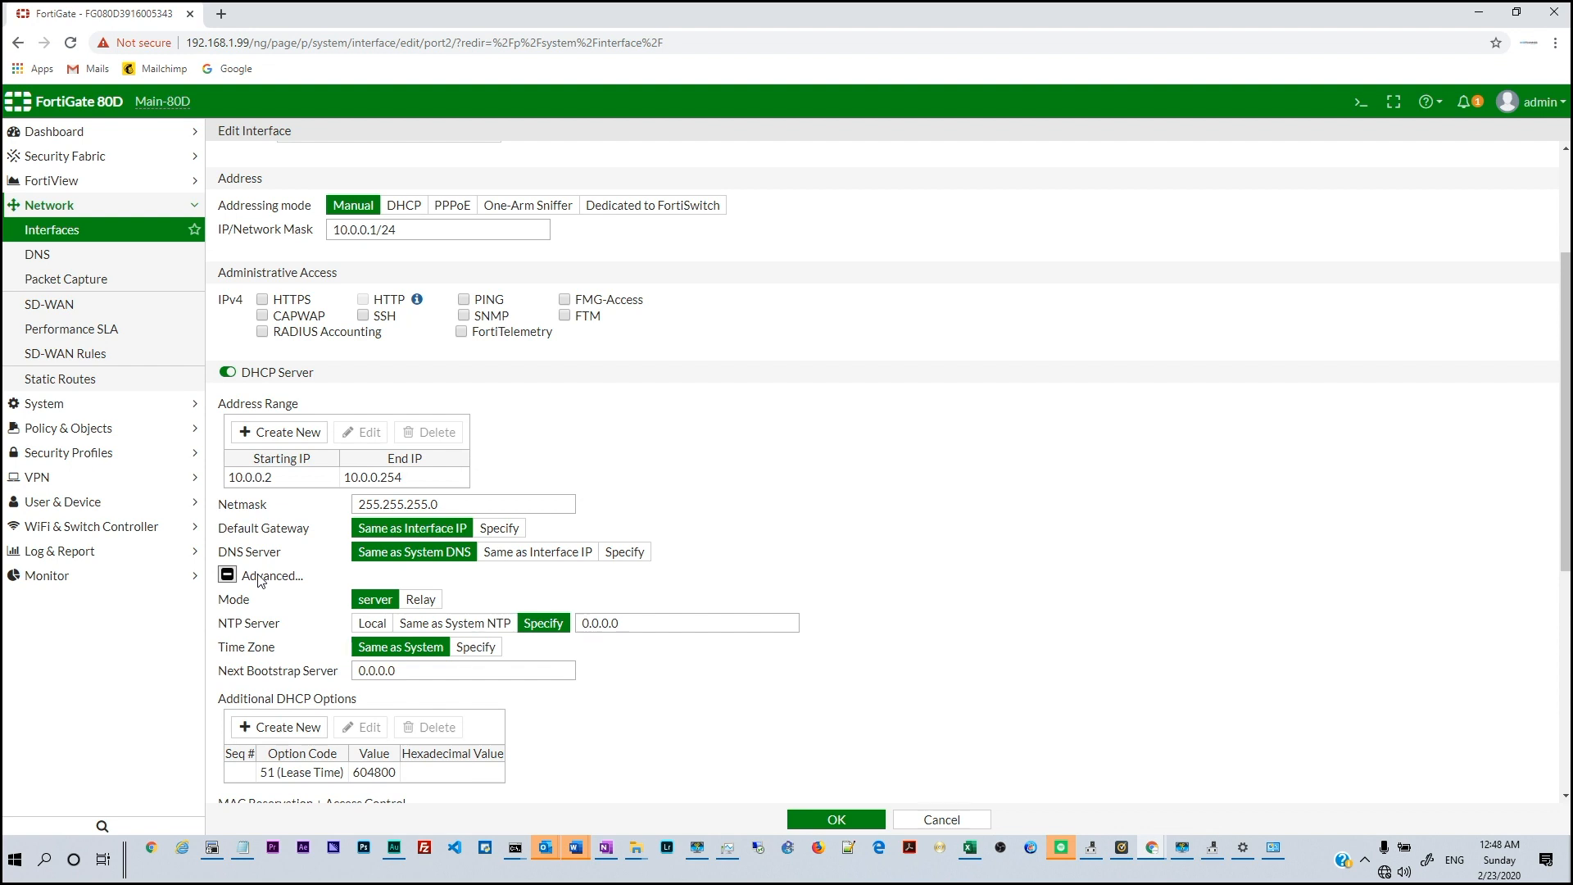
scroll(262, 574, "down", 2)
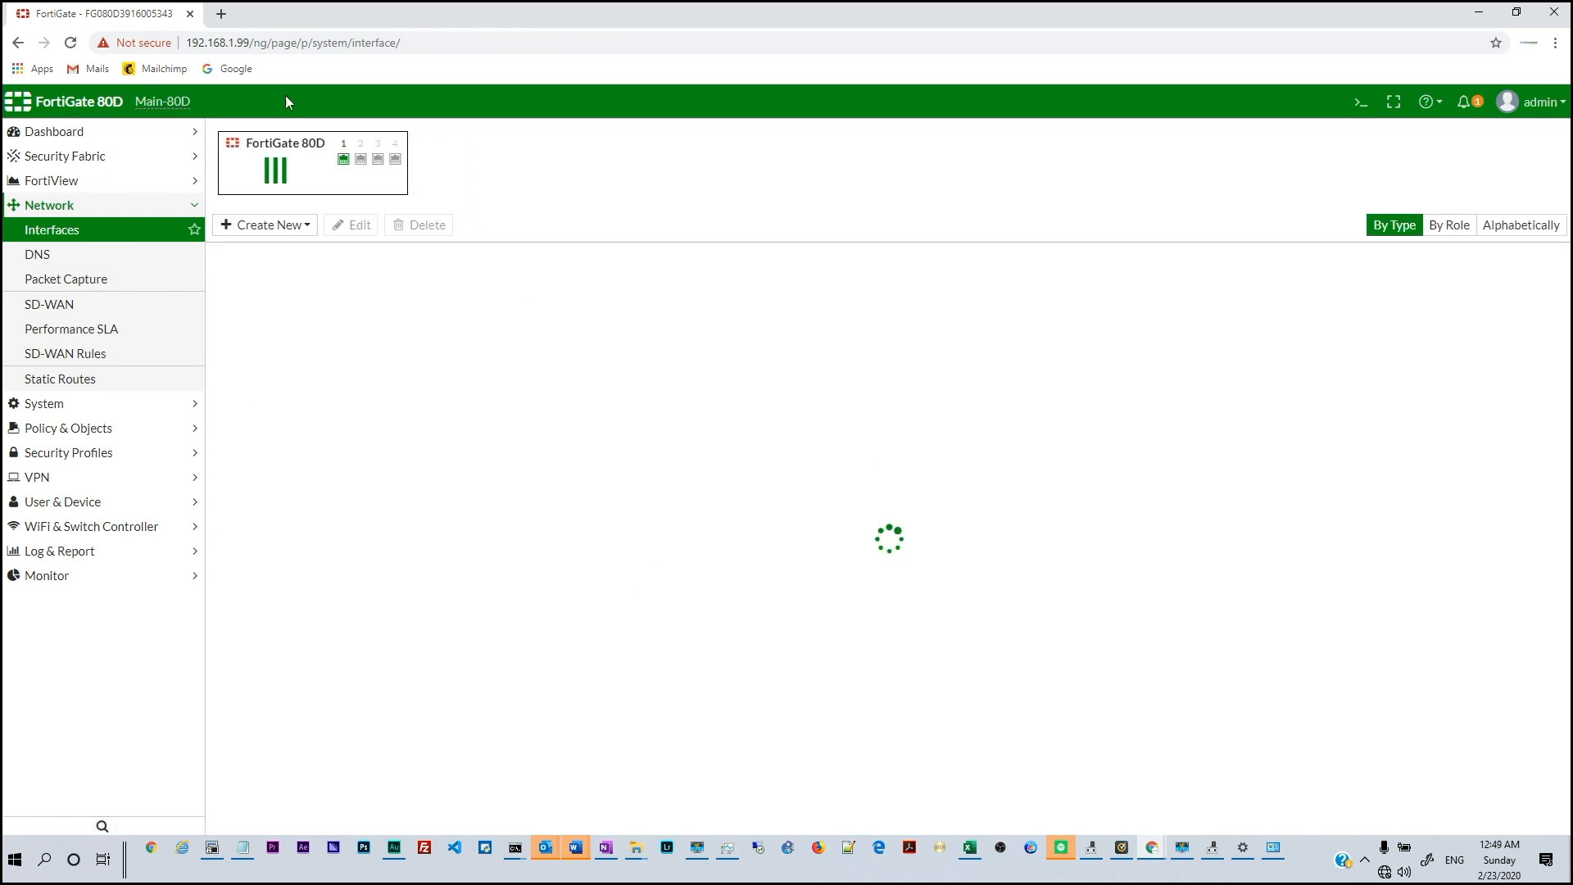
mouse_move(362, 159)
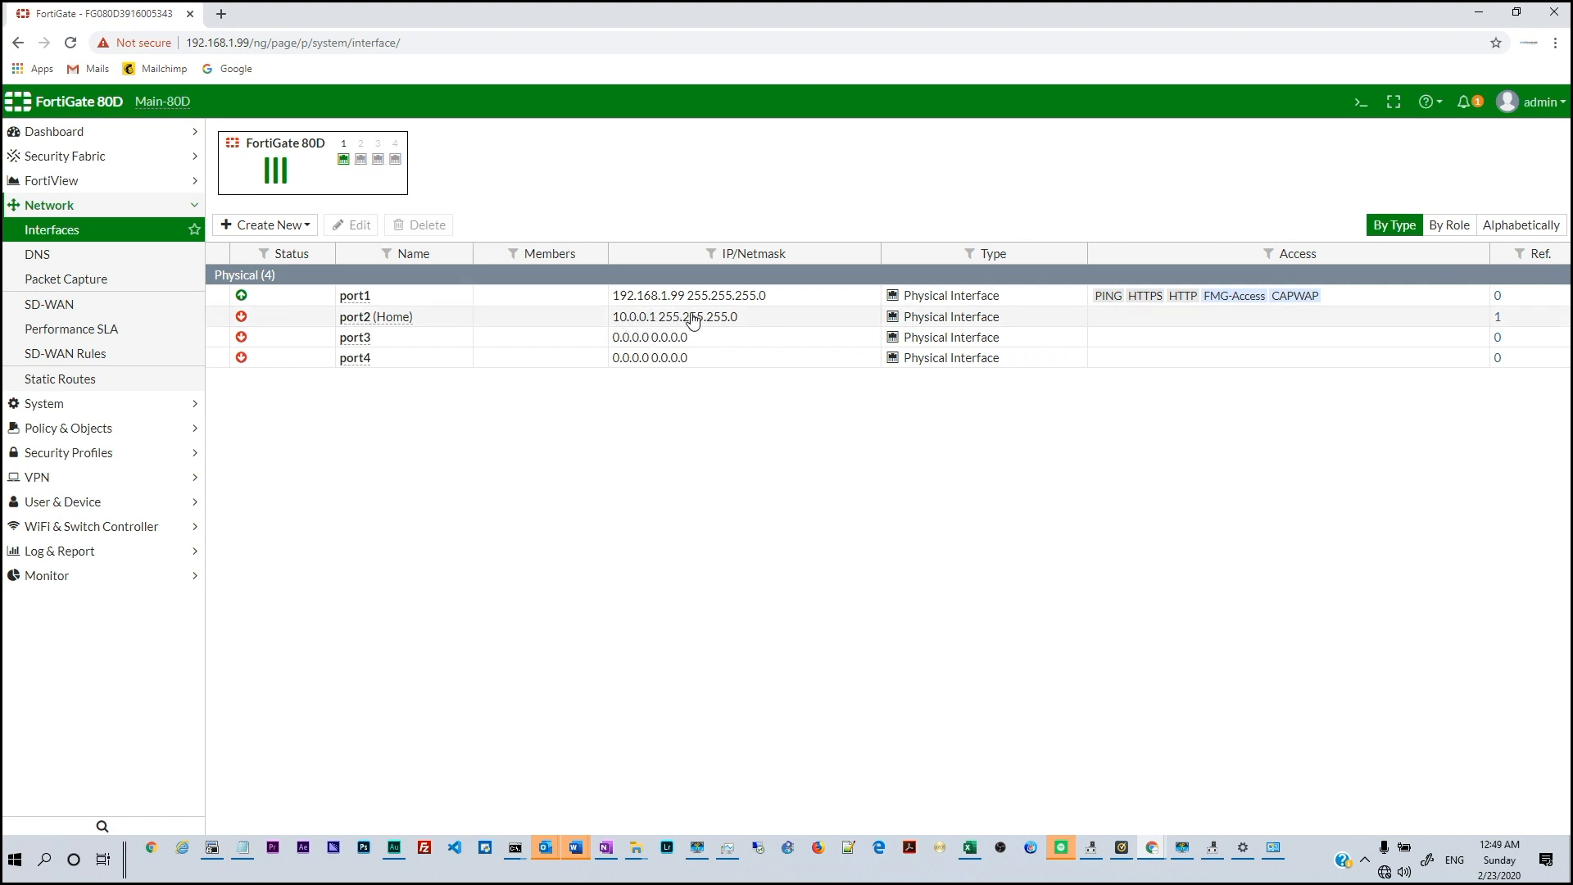
Tick HTTPS and HTTP administrative access on port2 and save it
double_click(691, 315)
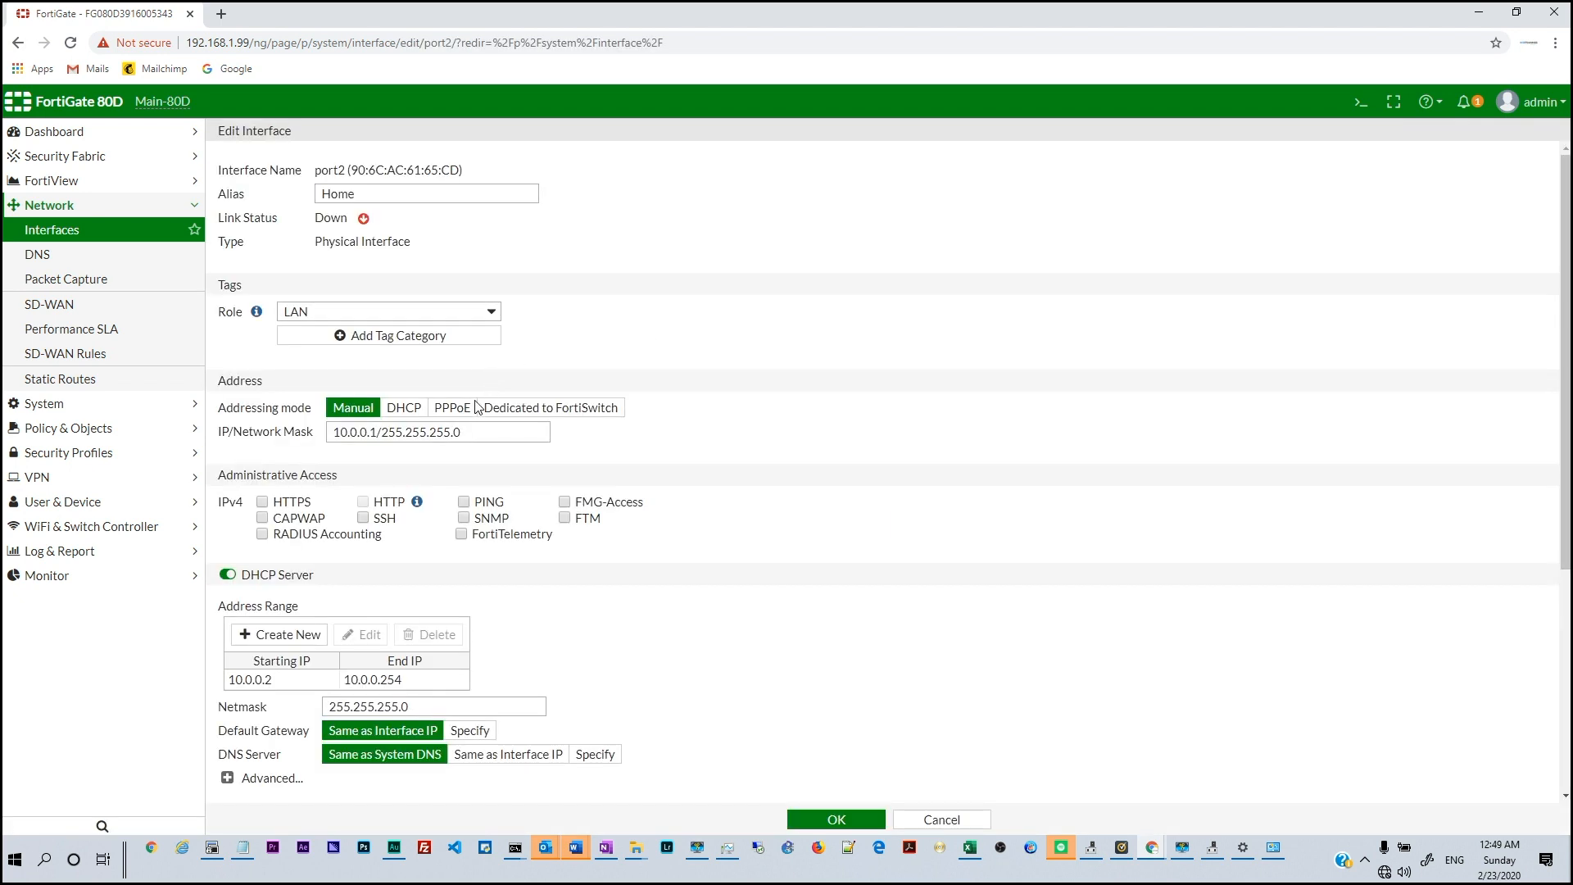
left_click(262, 503)
left_click(363, 502)
left_click(834, 820)
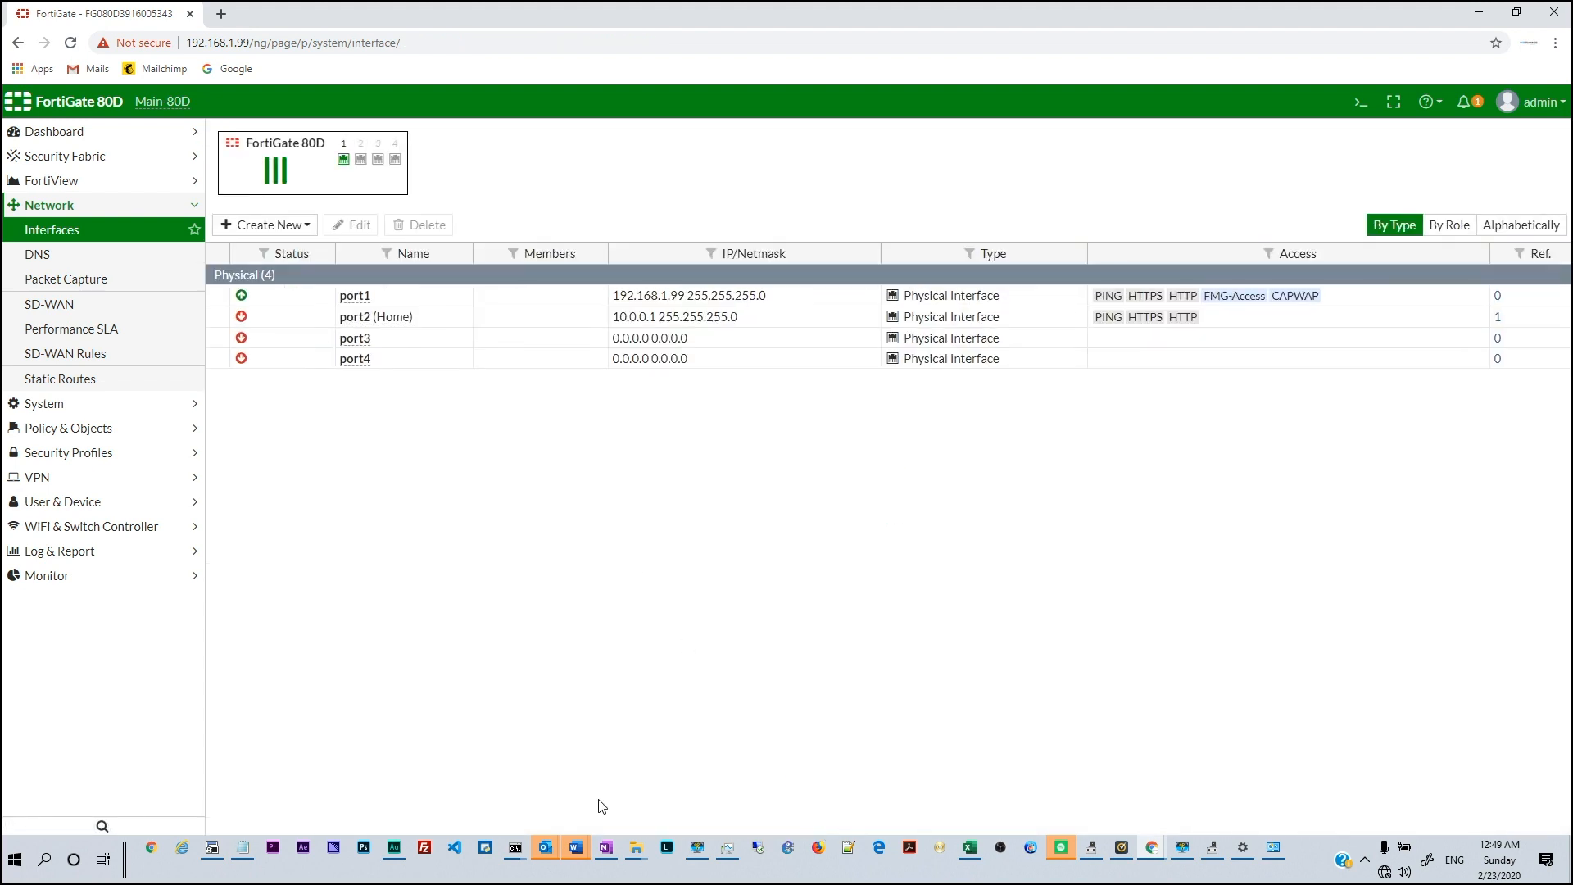
Check the running ping window, then return to the FortiGate page
mouse_move(518, 850)
left_click(495, 720)
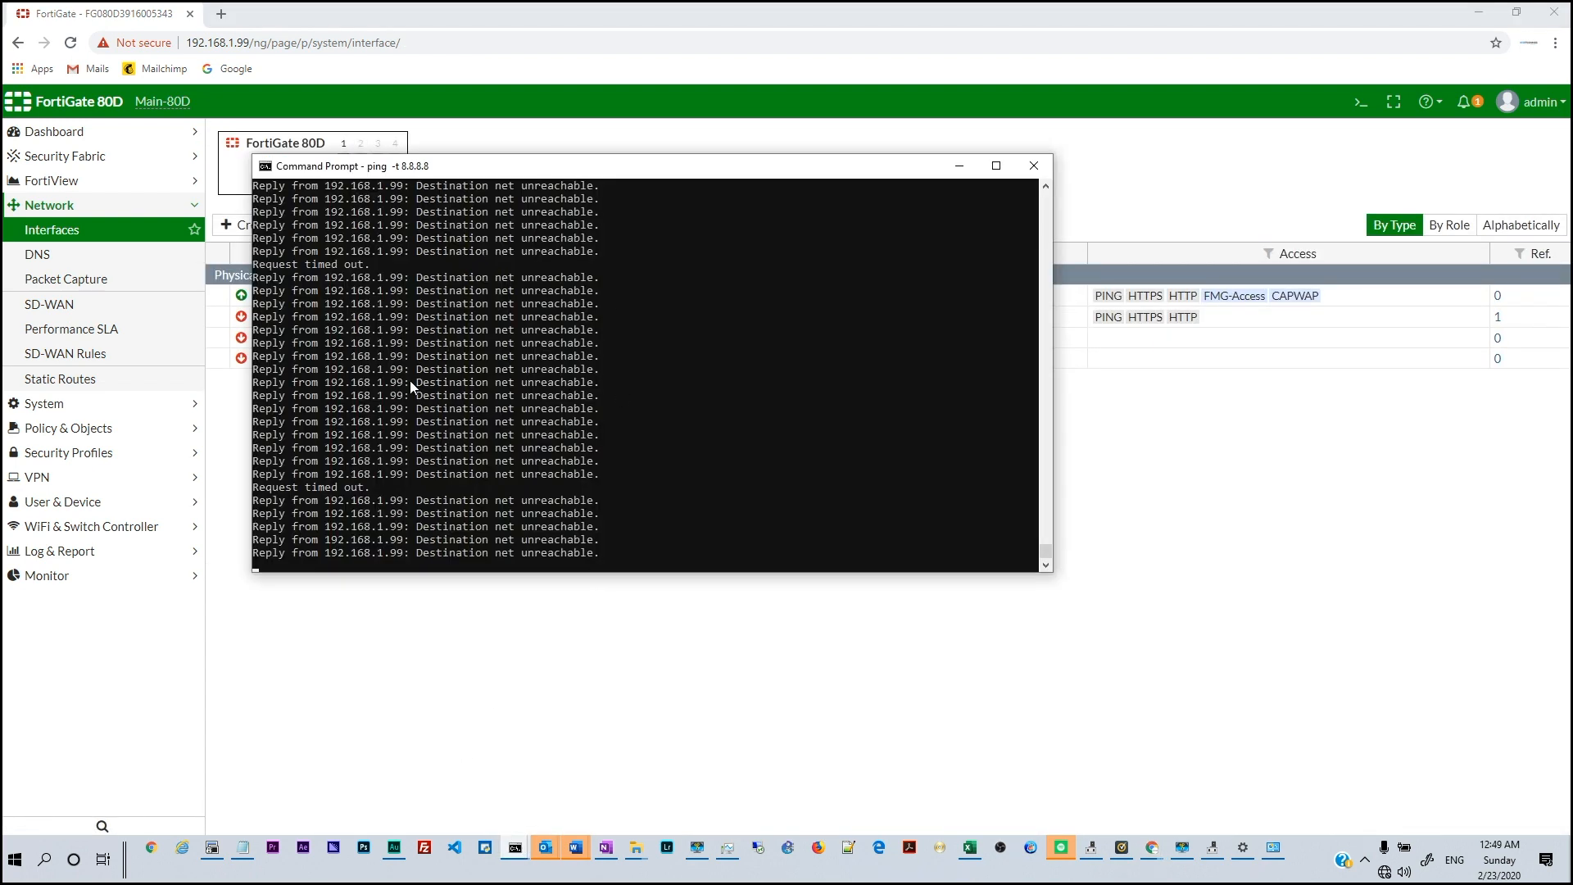
left_click_drag(397, 170, 429, 169)
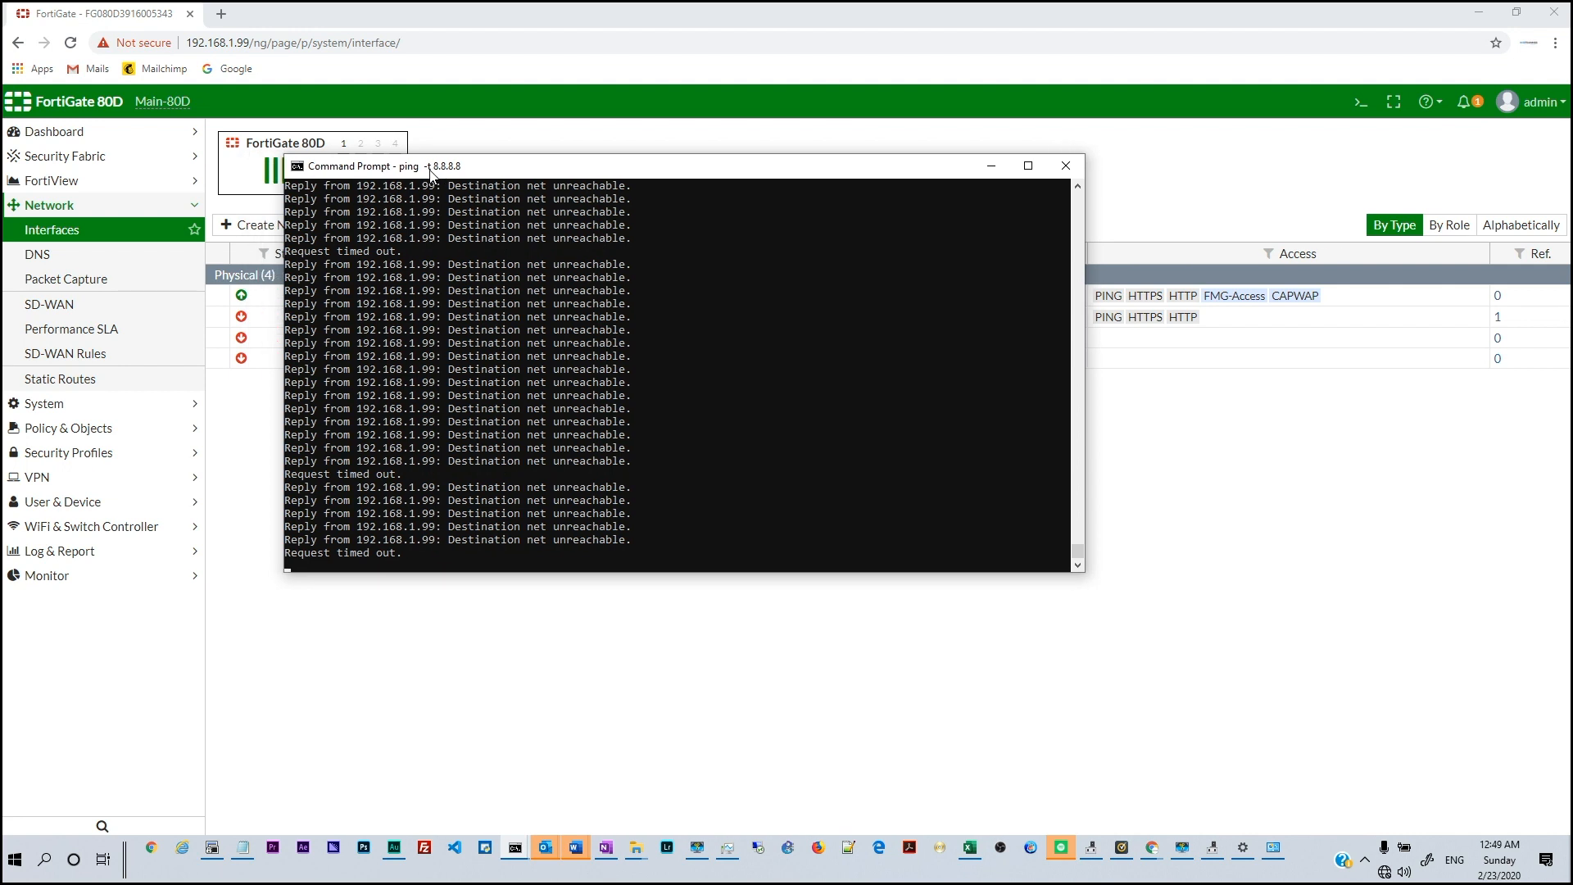
left_click(495, 616)
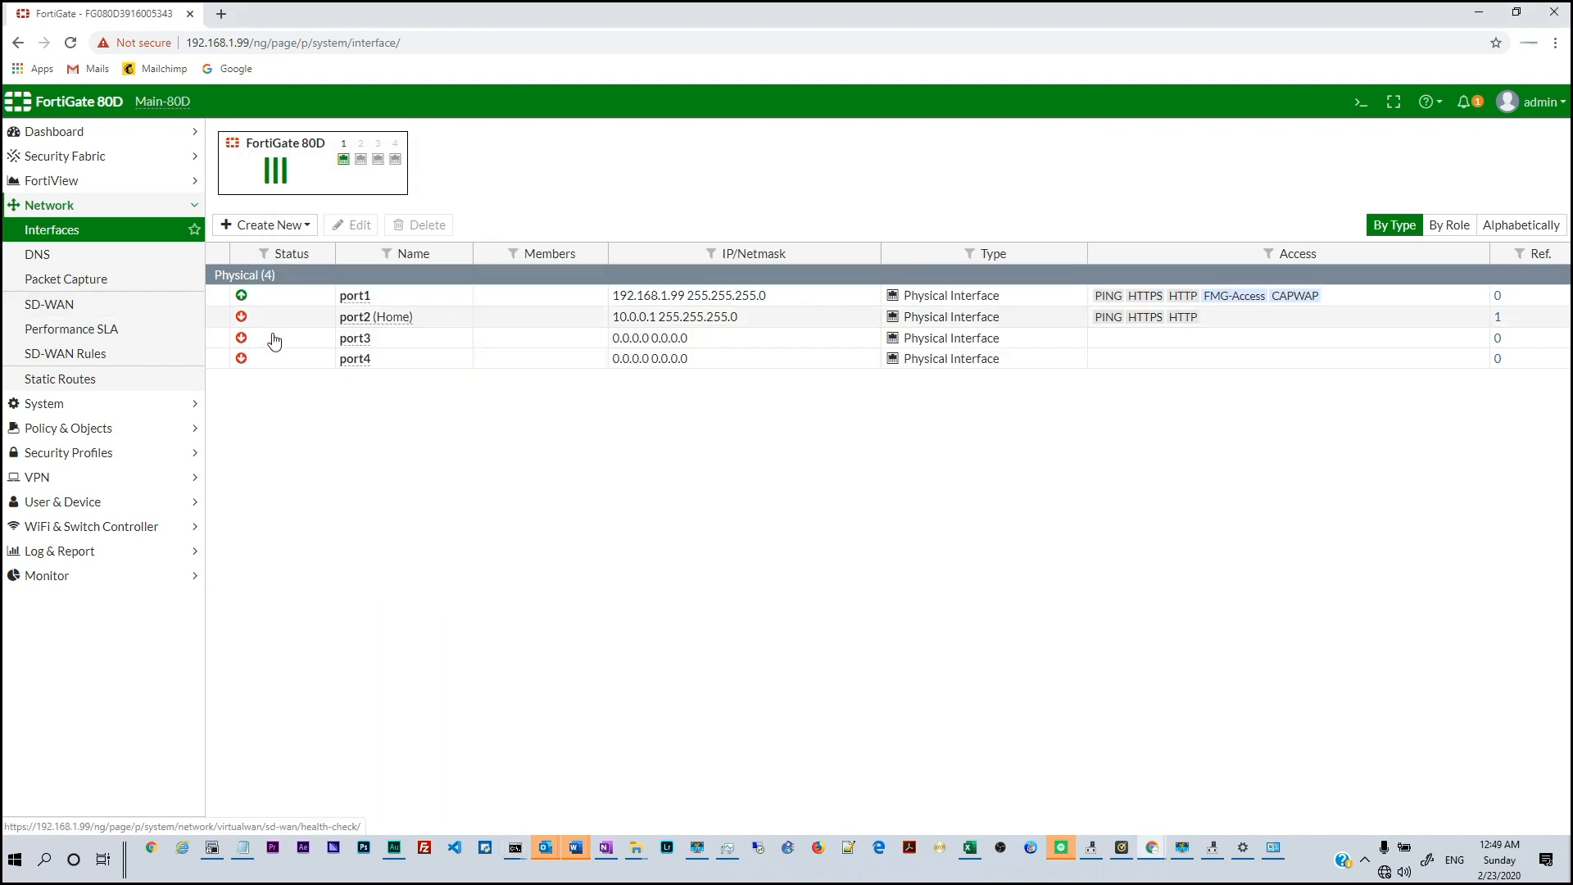
Under Policy & Objects > Addresses, start a new address named Home Subnet
left_click(46, 428)
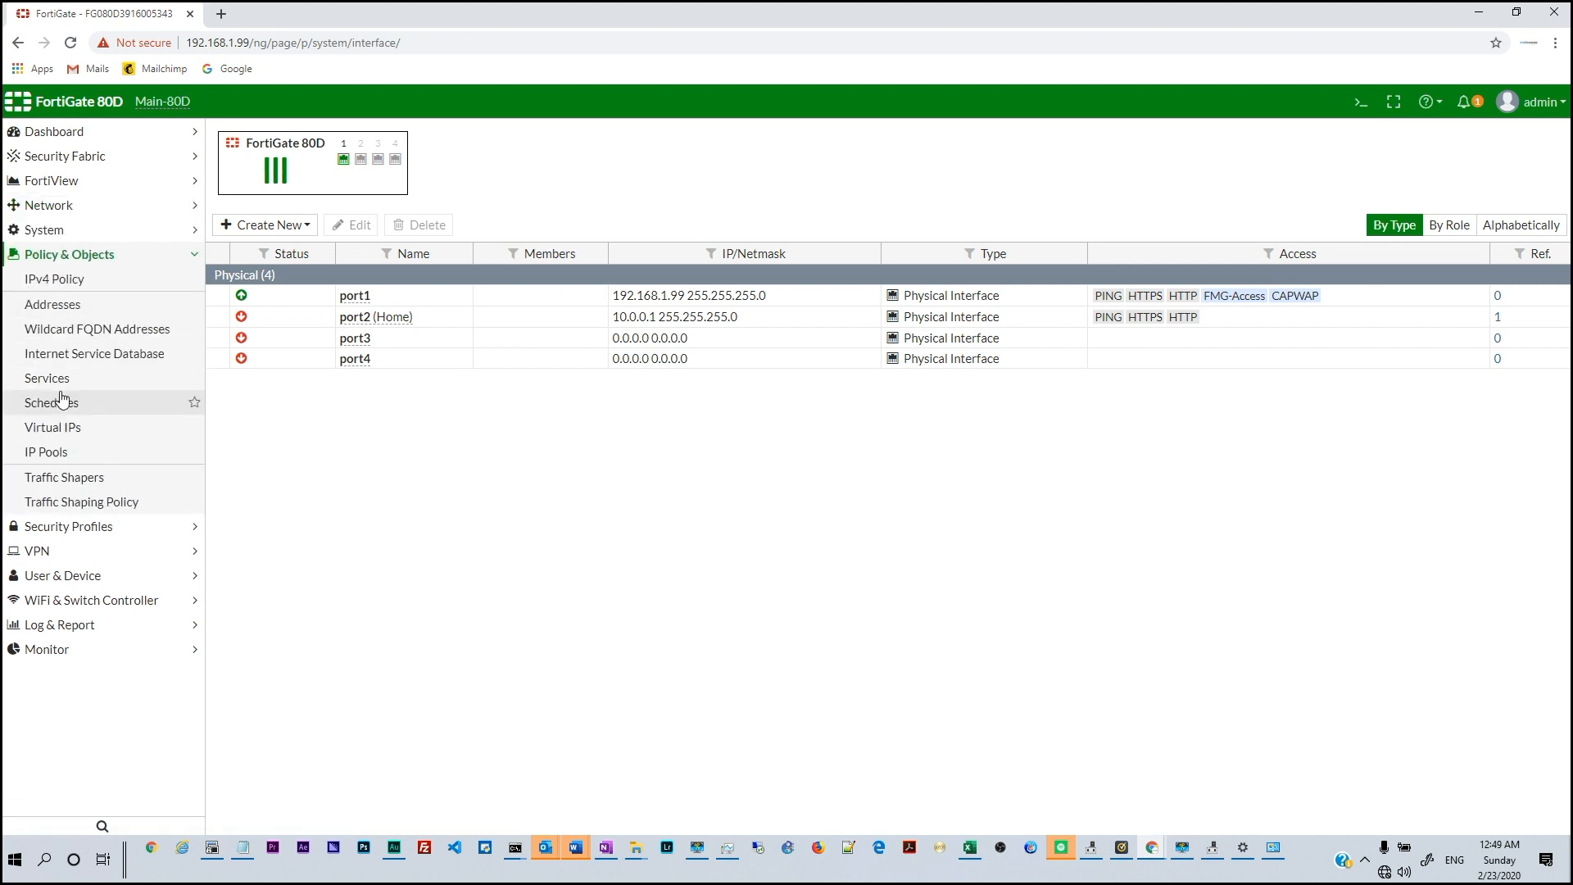
left_click(59, 305)
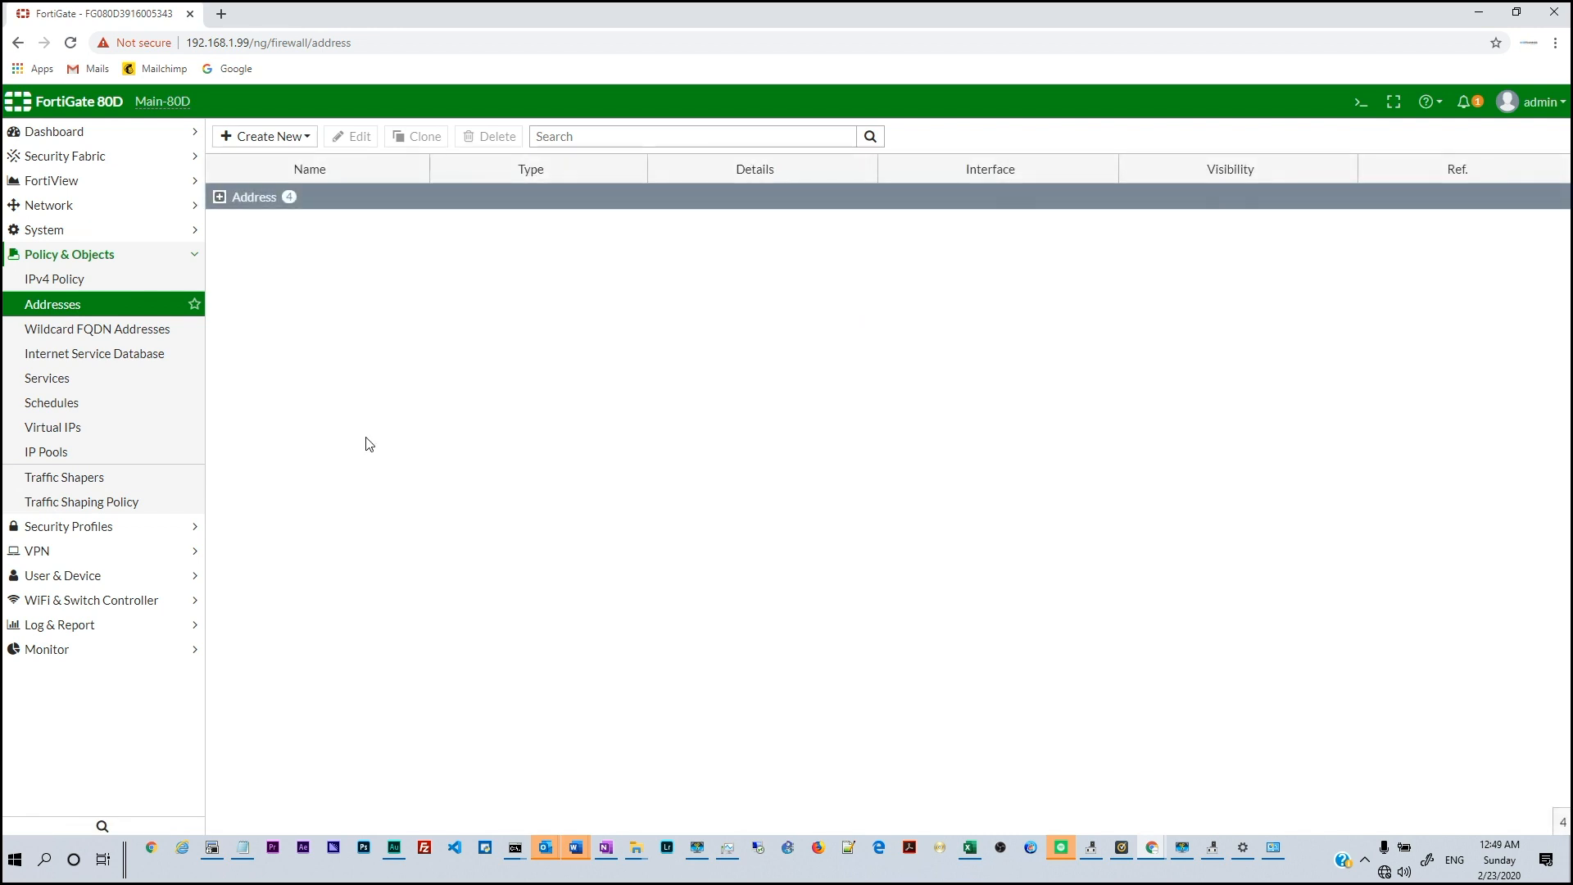
left_click(220, 198)
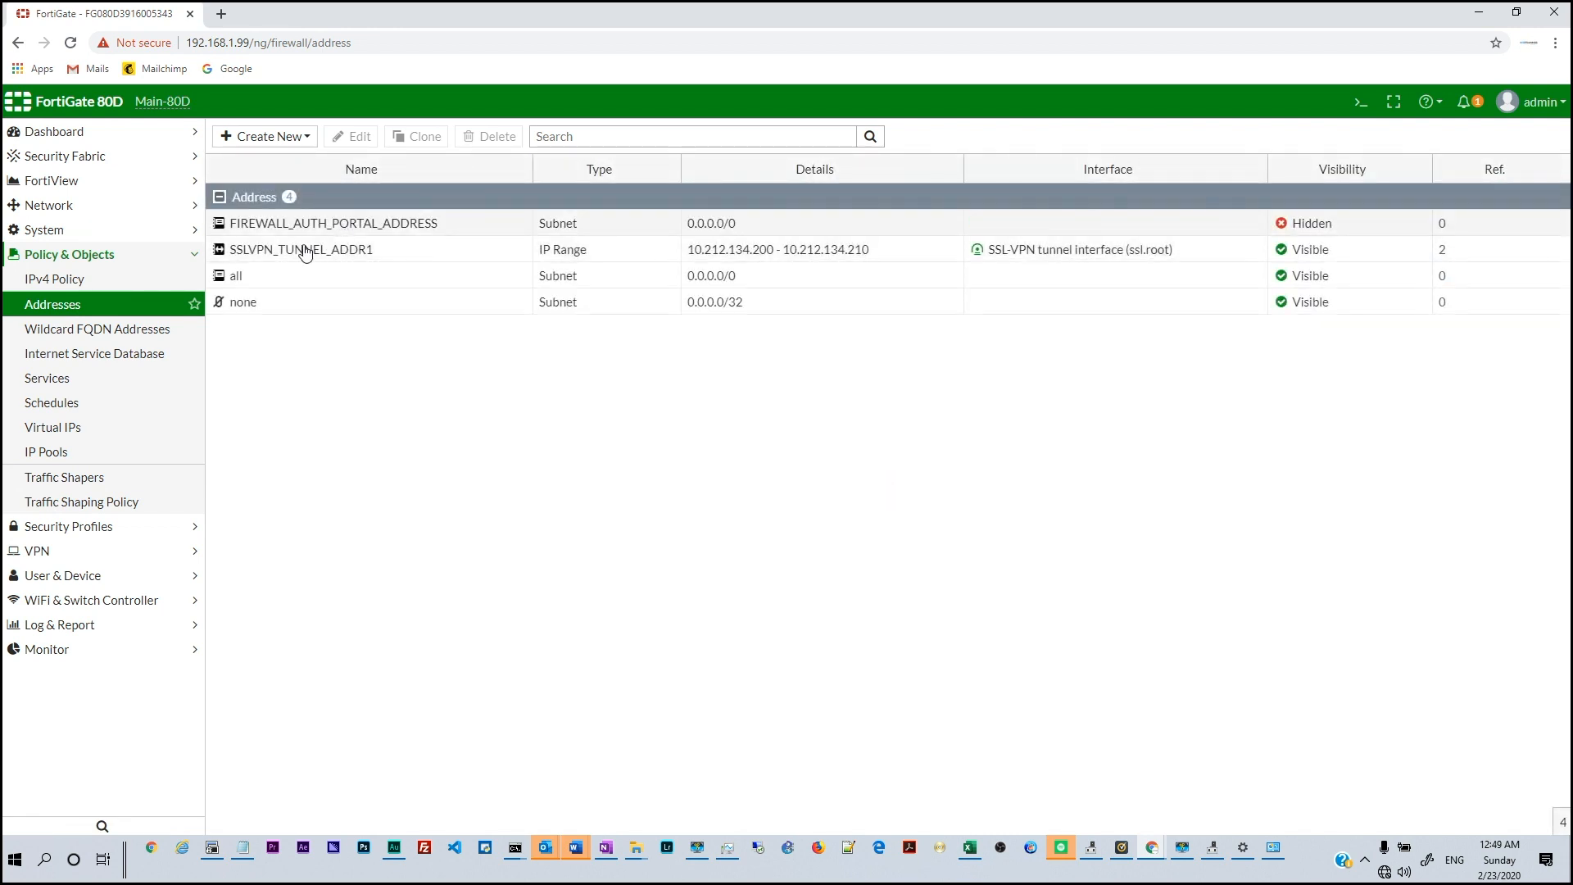
left_click(219, 196)
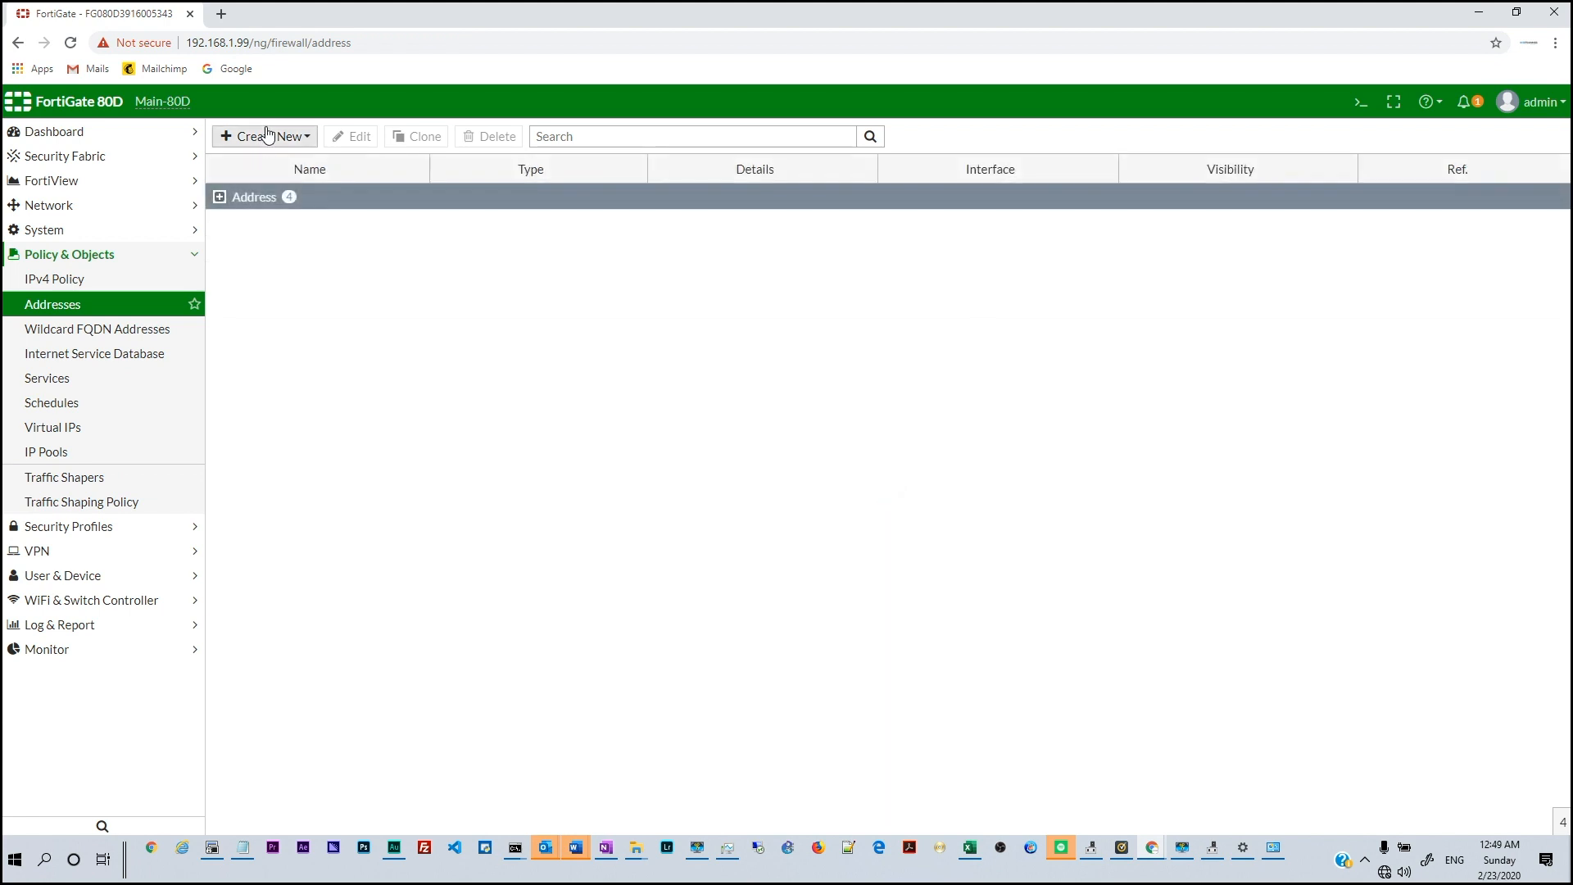
left_click(264, 136)
left_click(283, 166)
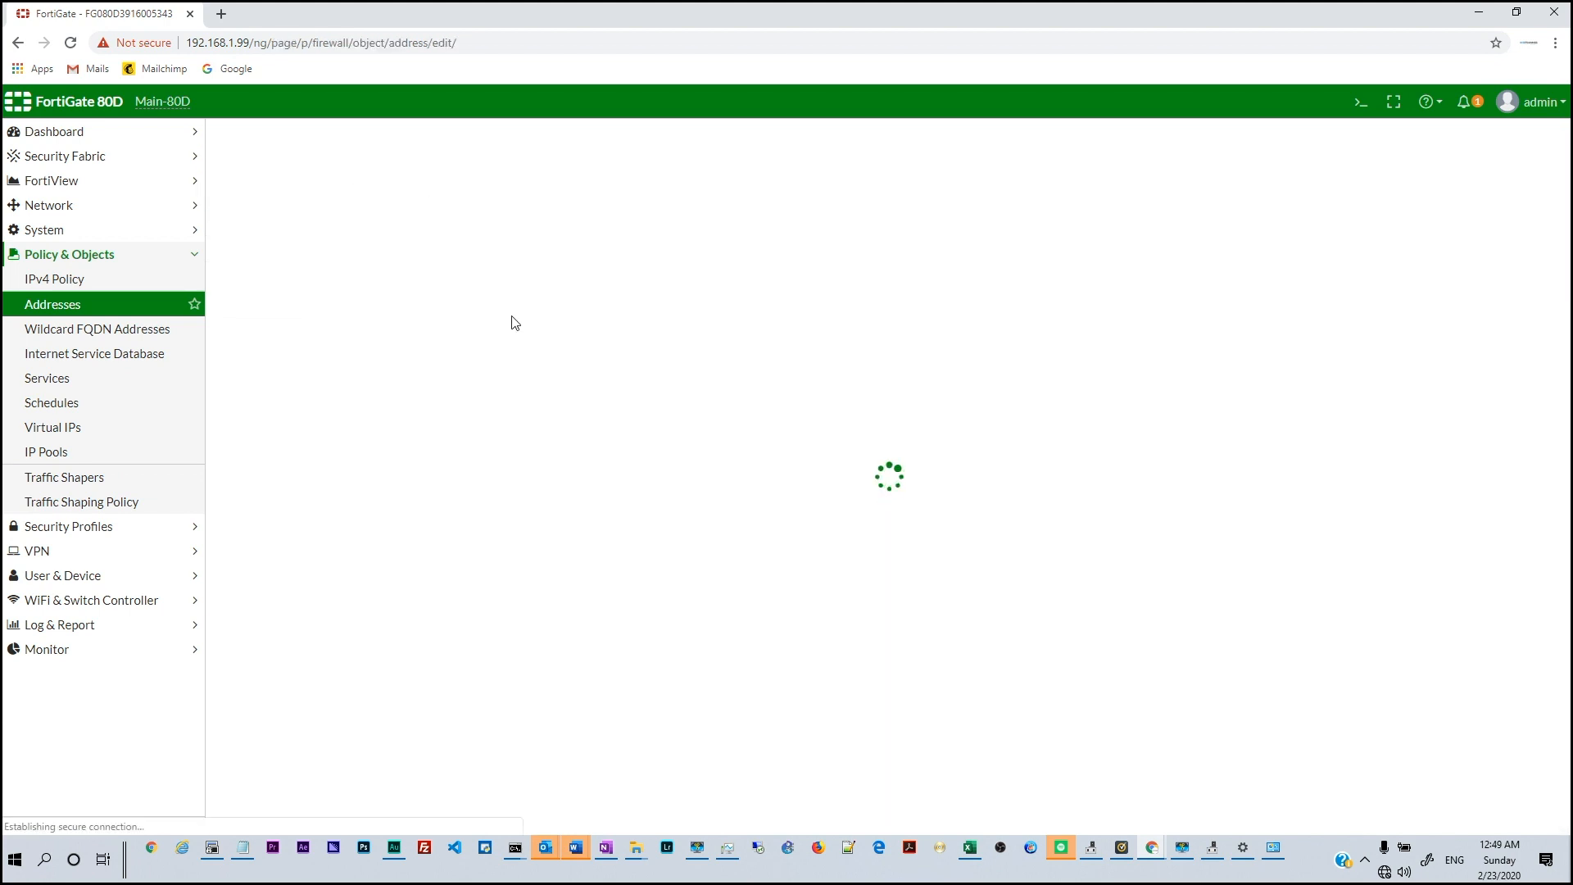
left_click(497, 172)
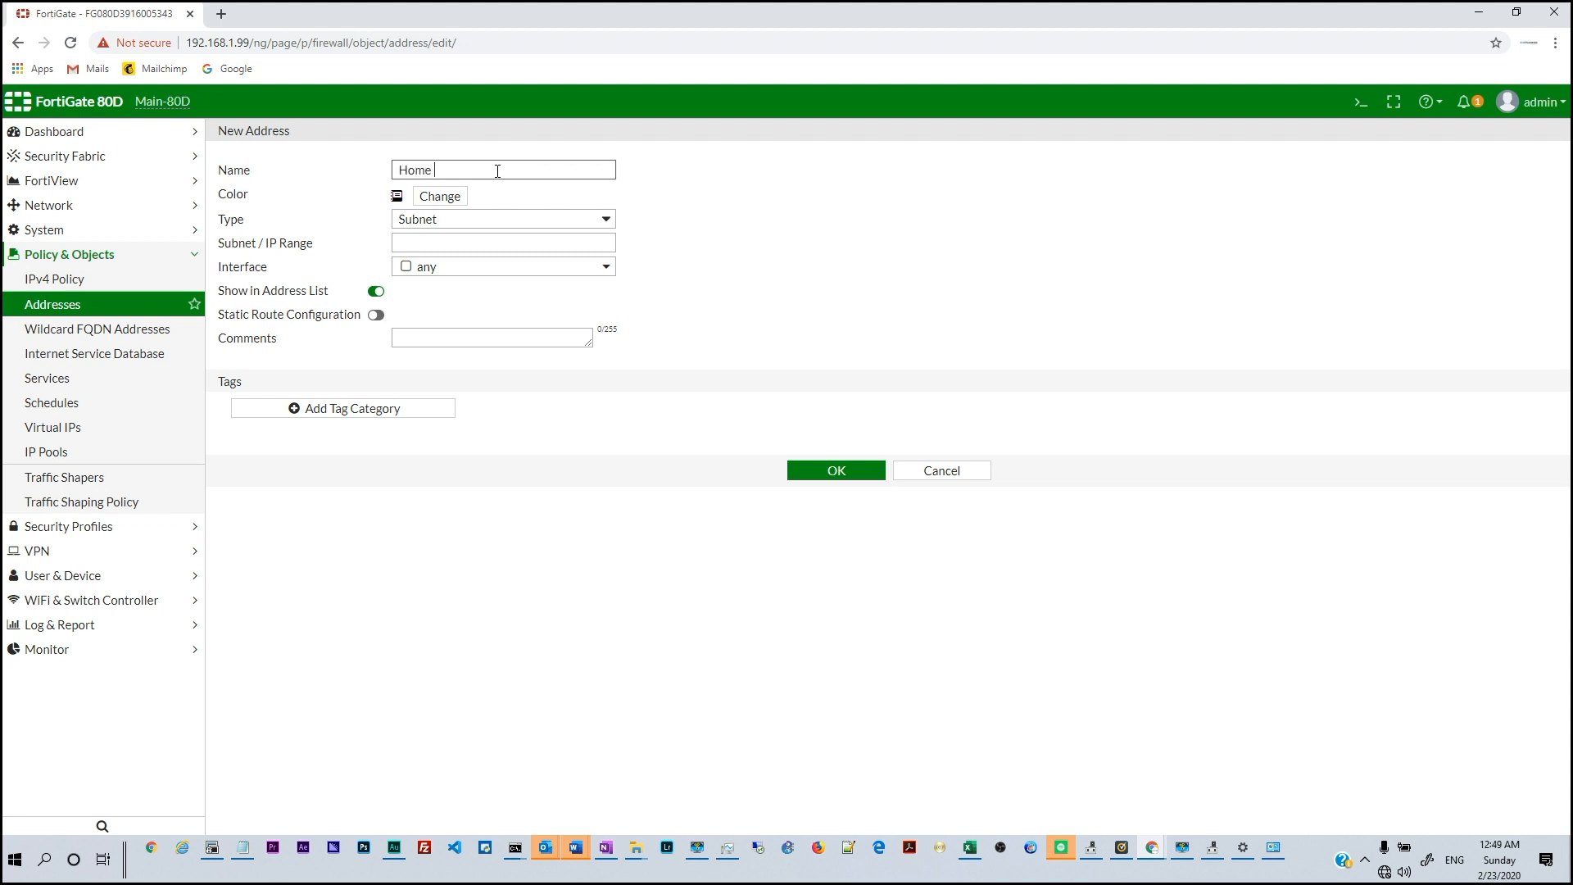
key("Tab")
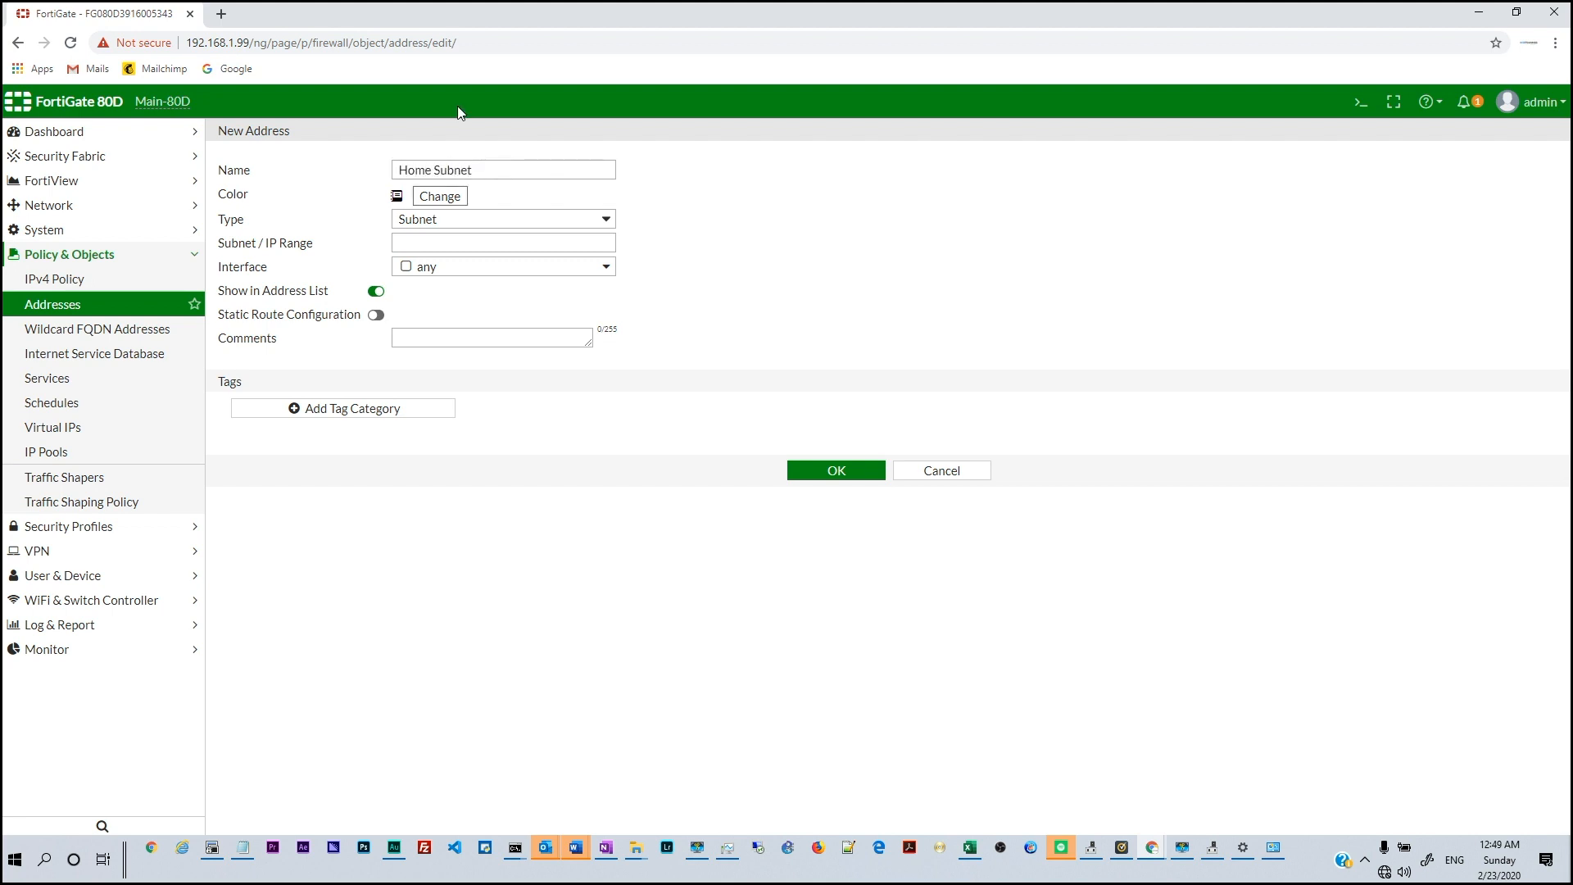
left_click(696, 210)
Give it subnet 10.0.0.0/24, interface Home (port2), comment 'This is out home', and save
left_click(423, 242)
type("10.0.0.")
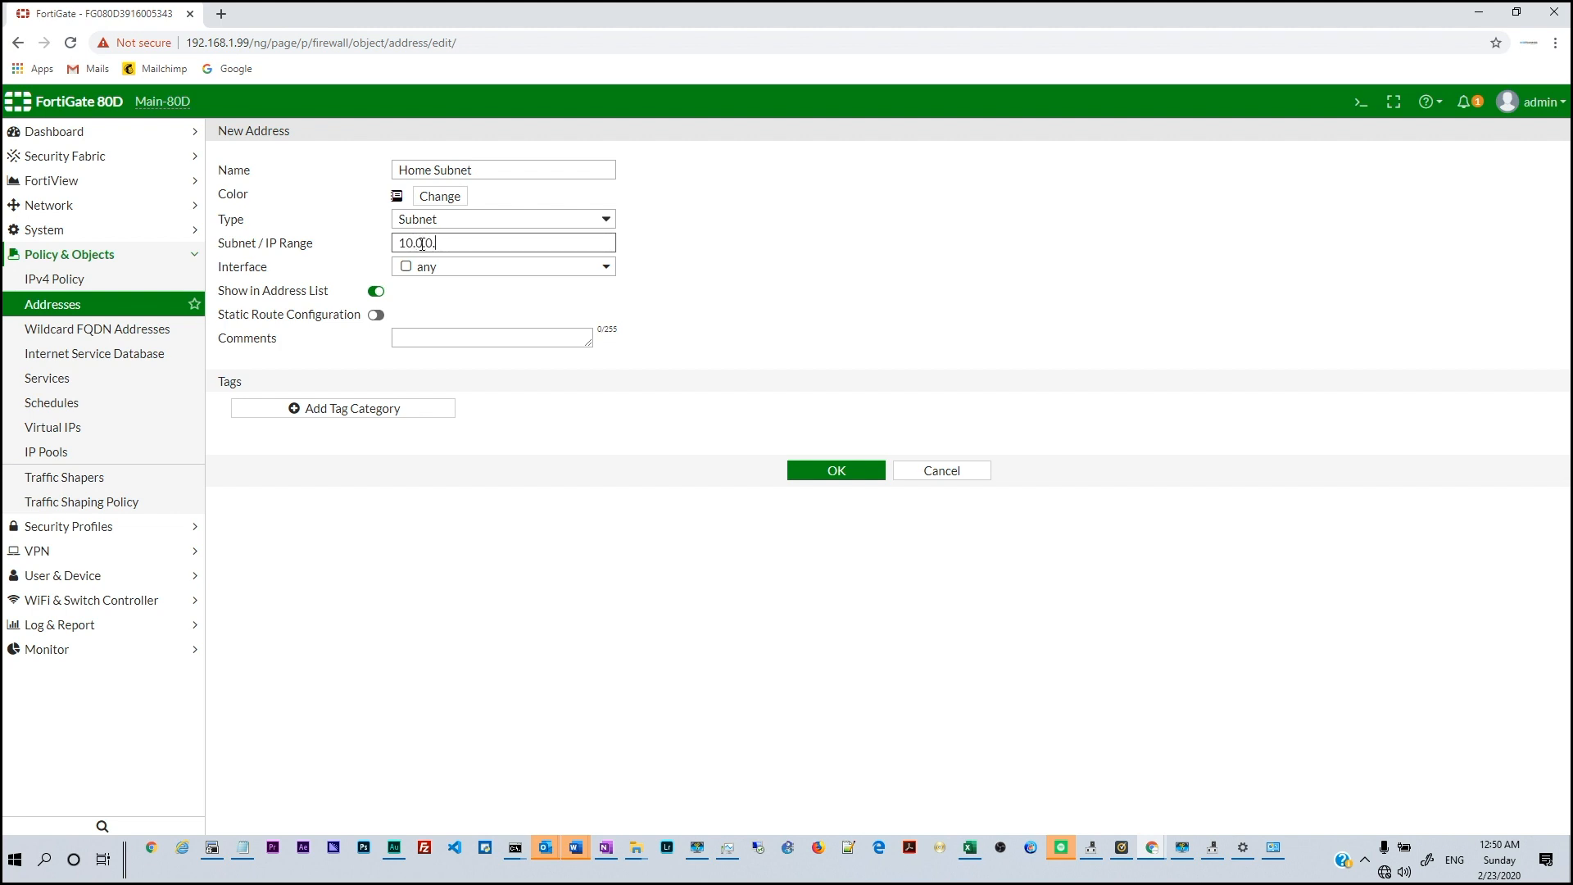
type("0/24")
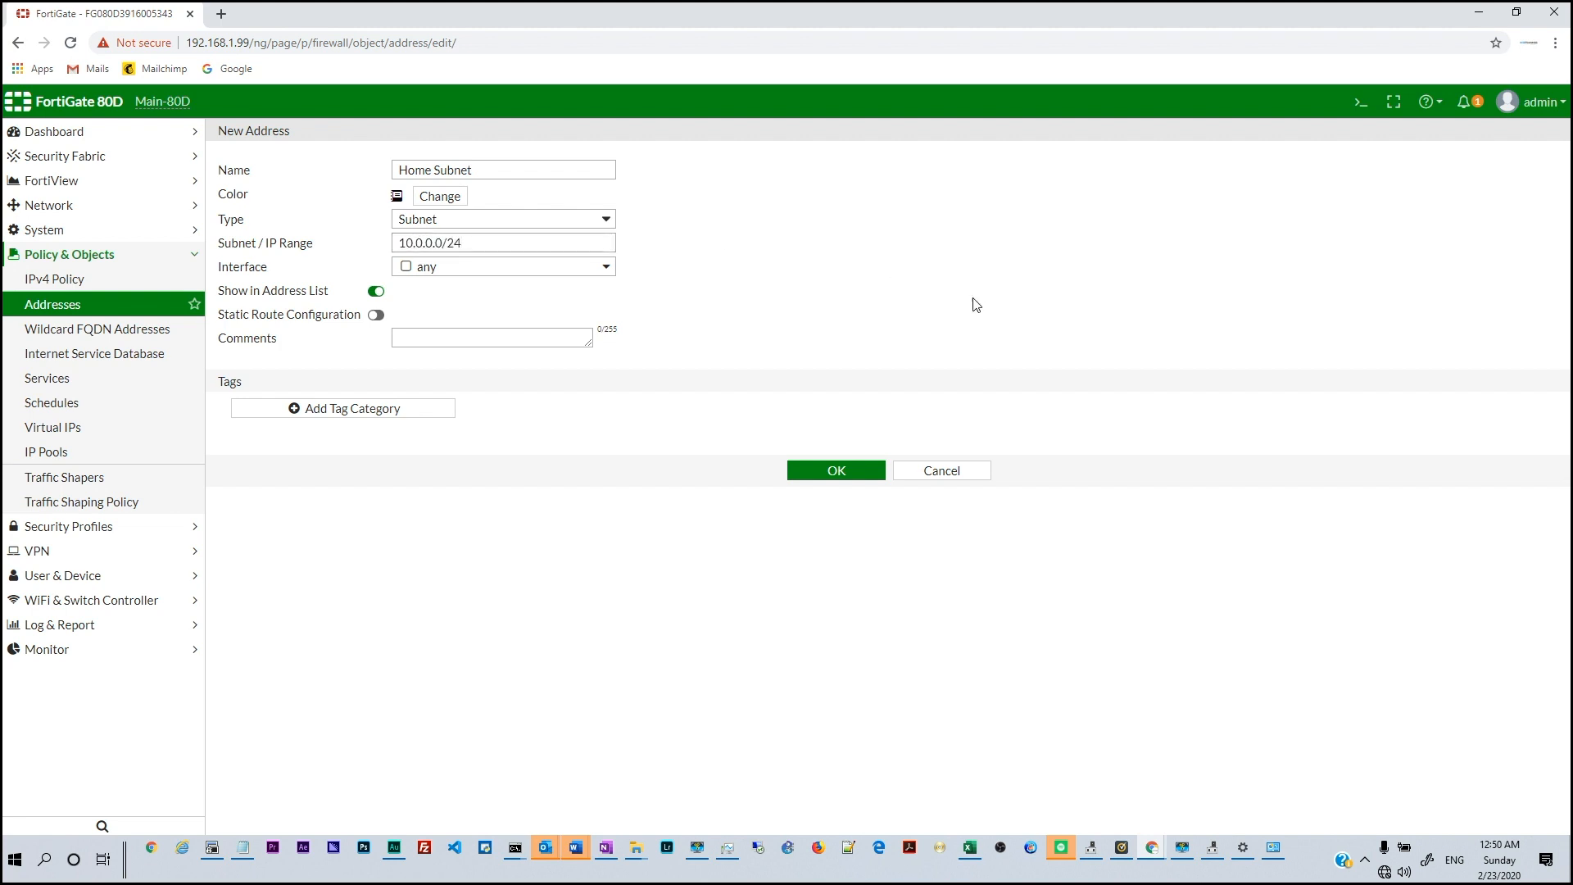
left_click(425, 268)
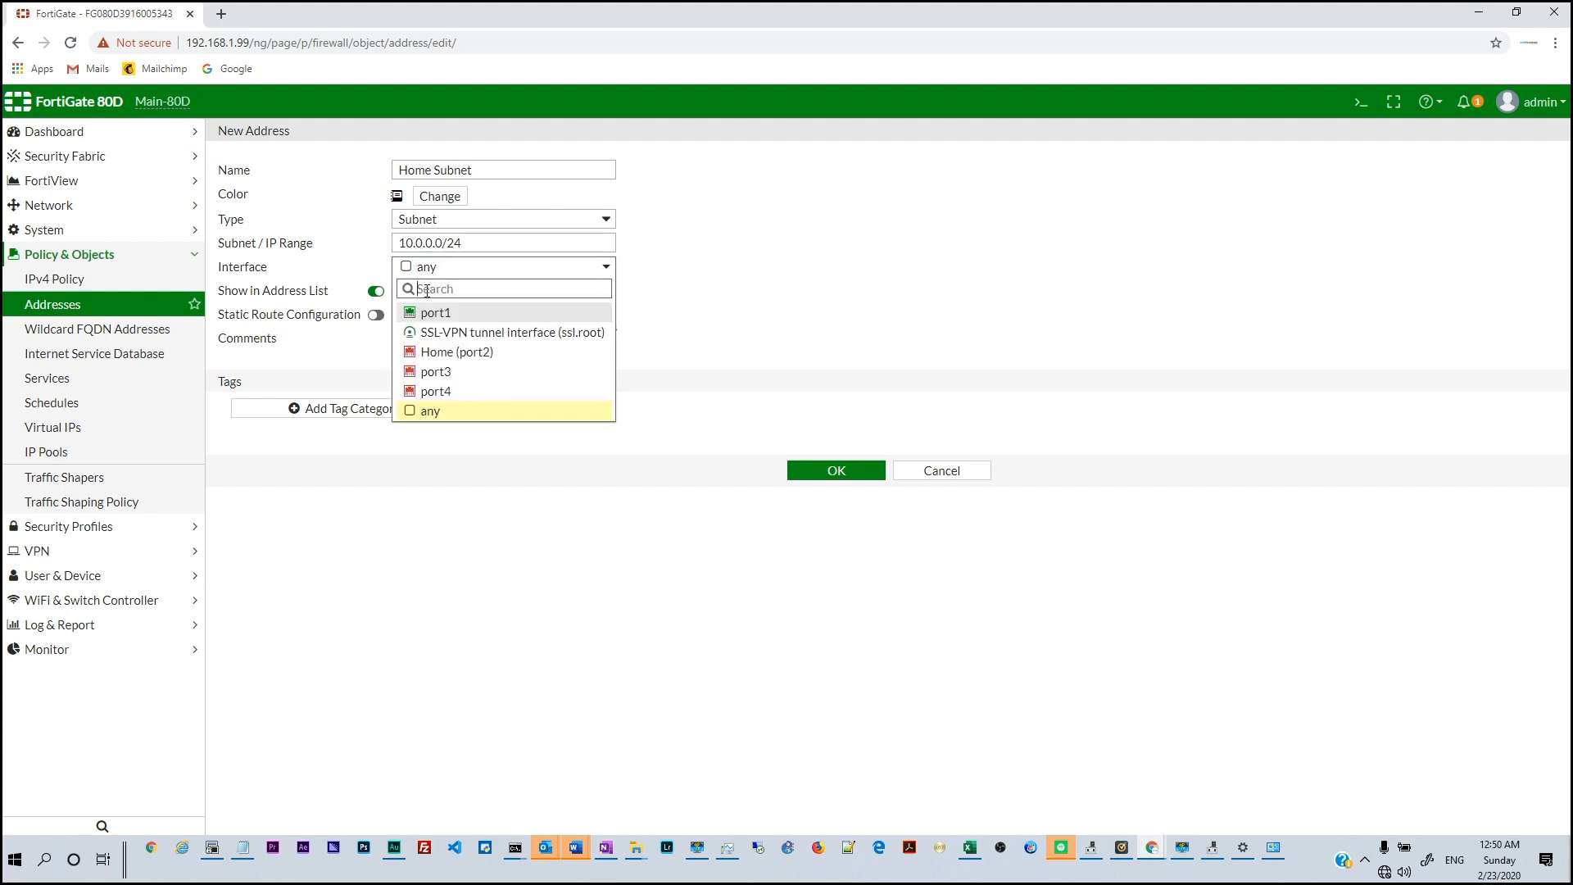
left_click(433, 353)
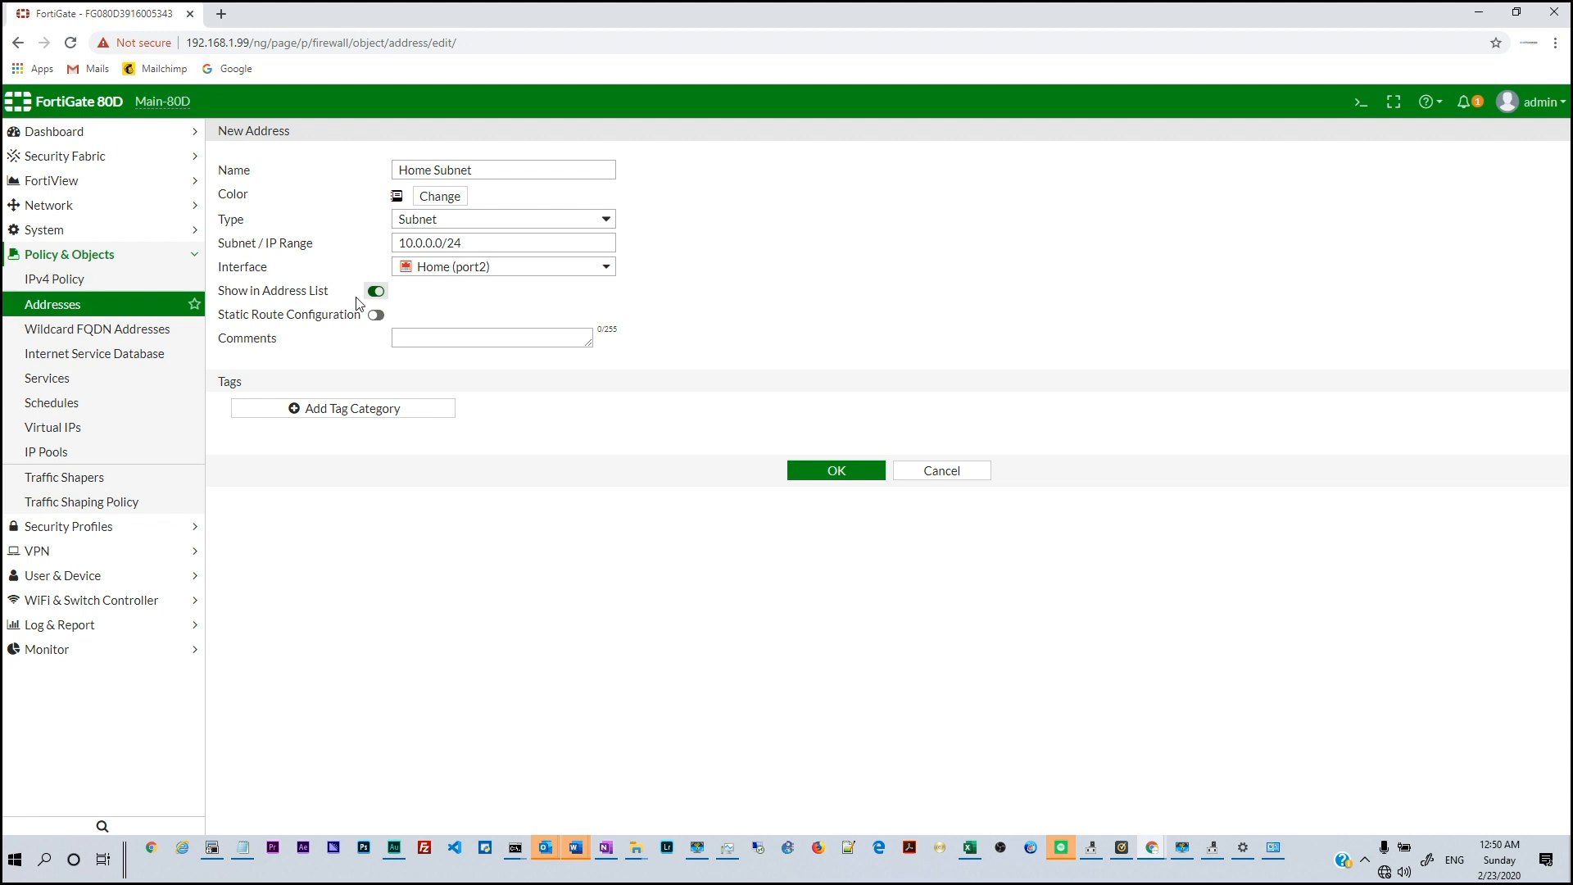
left_click(410, 336)
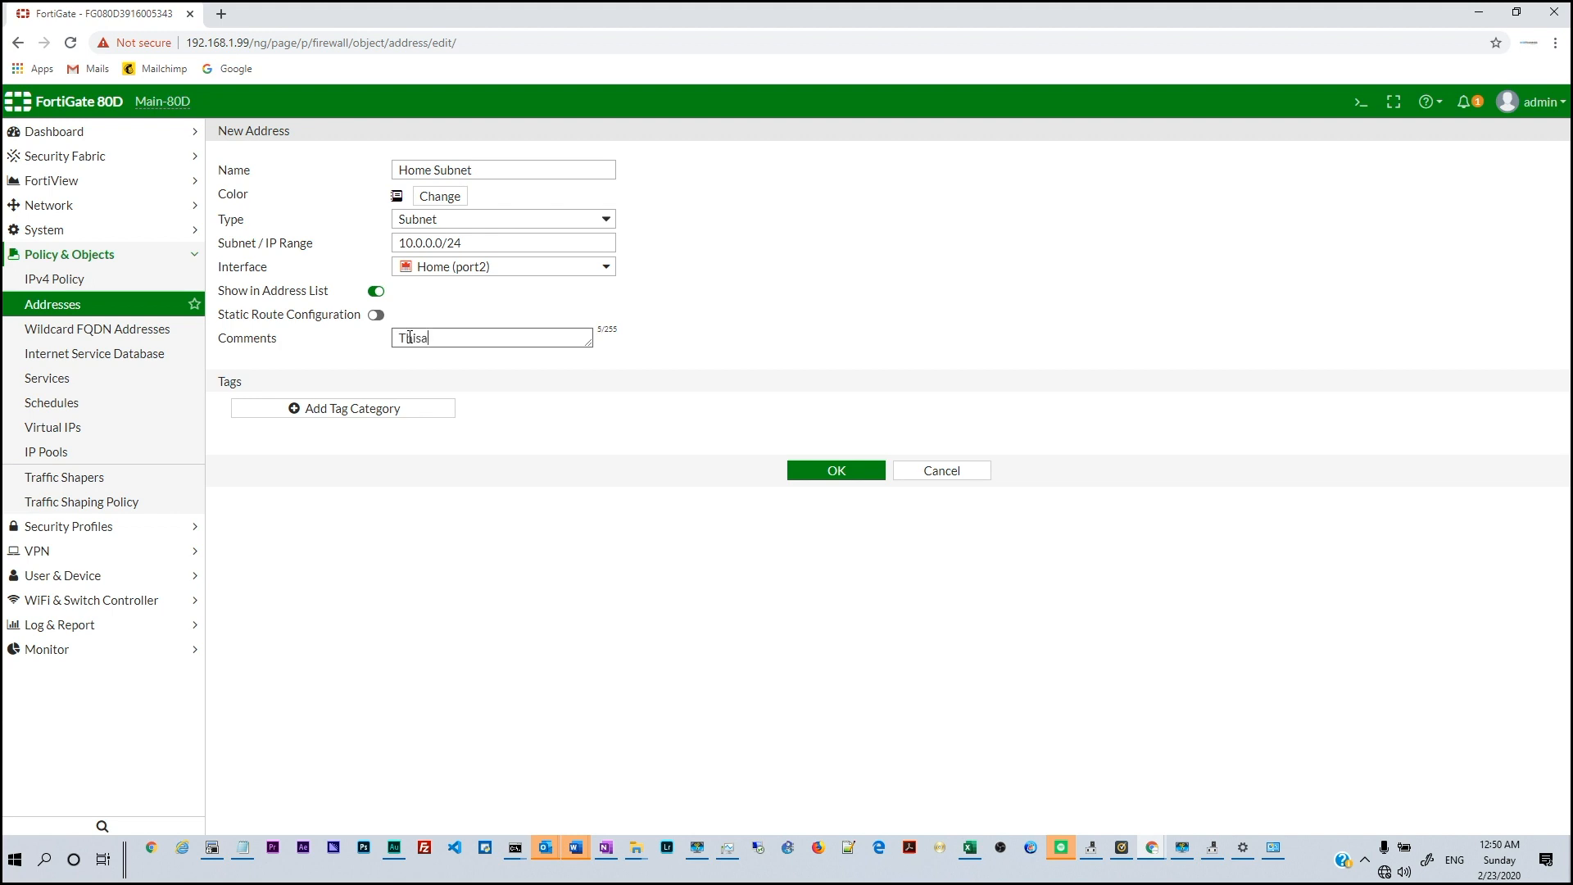
type("This is out")
type(" home network")
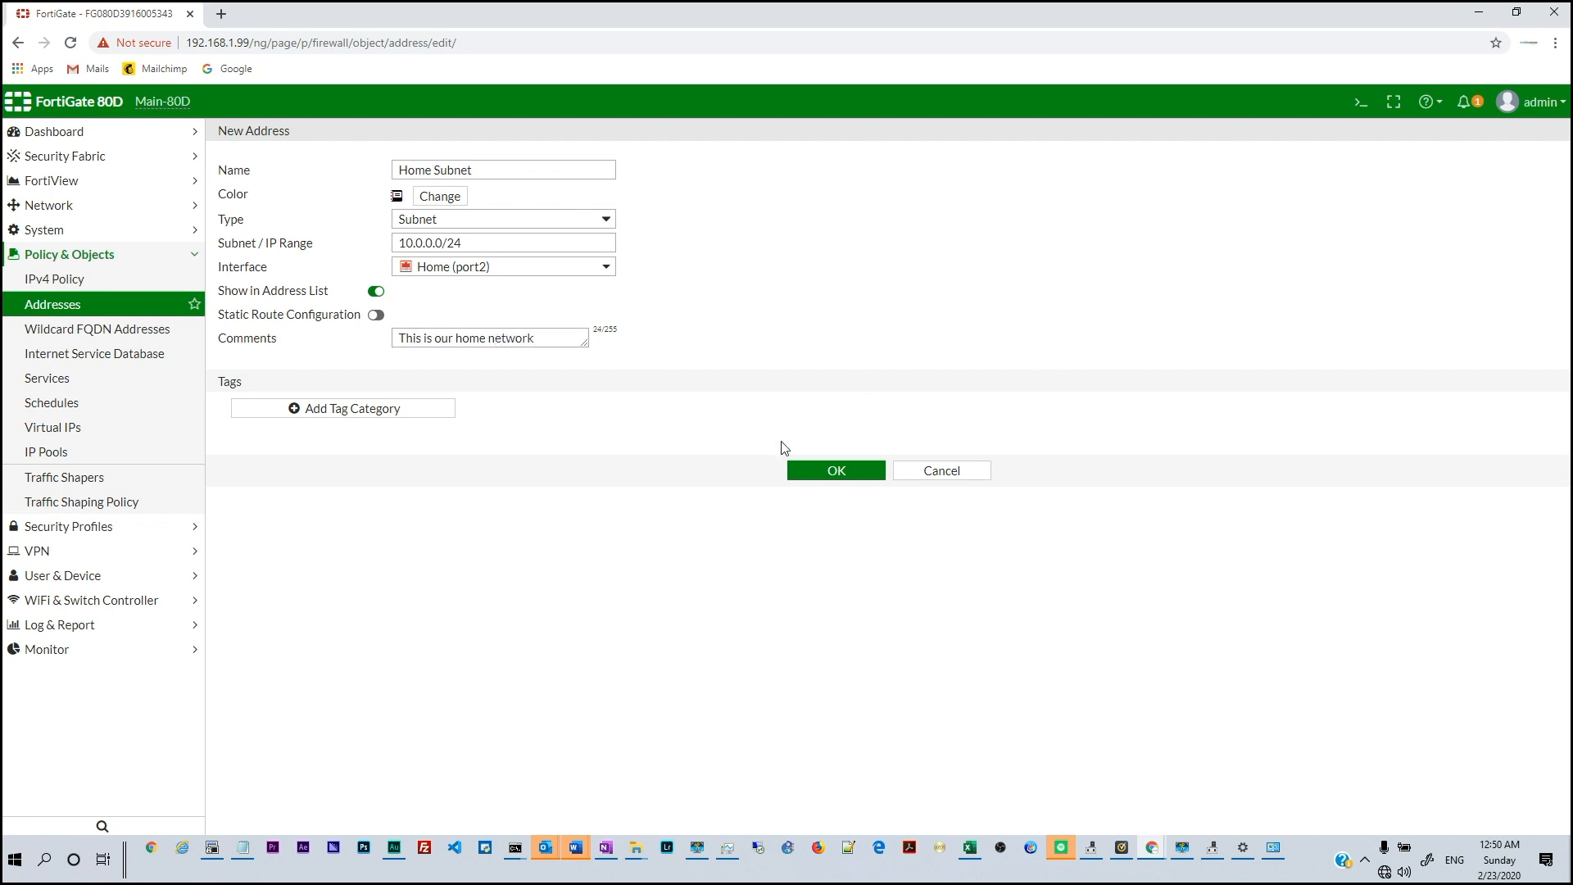
left_click(823, 475)
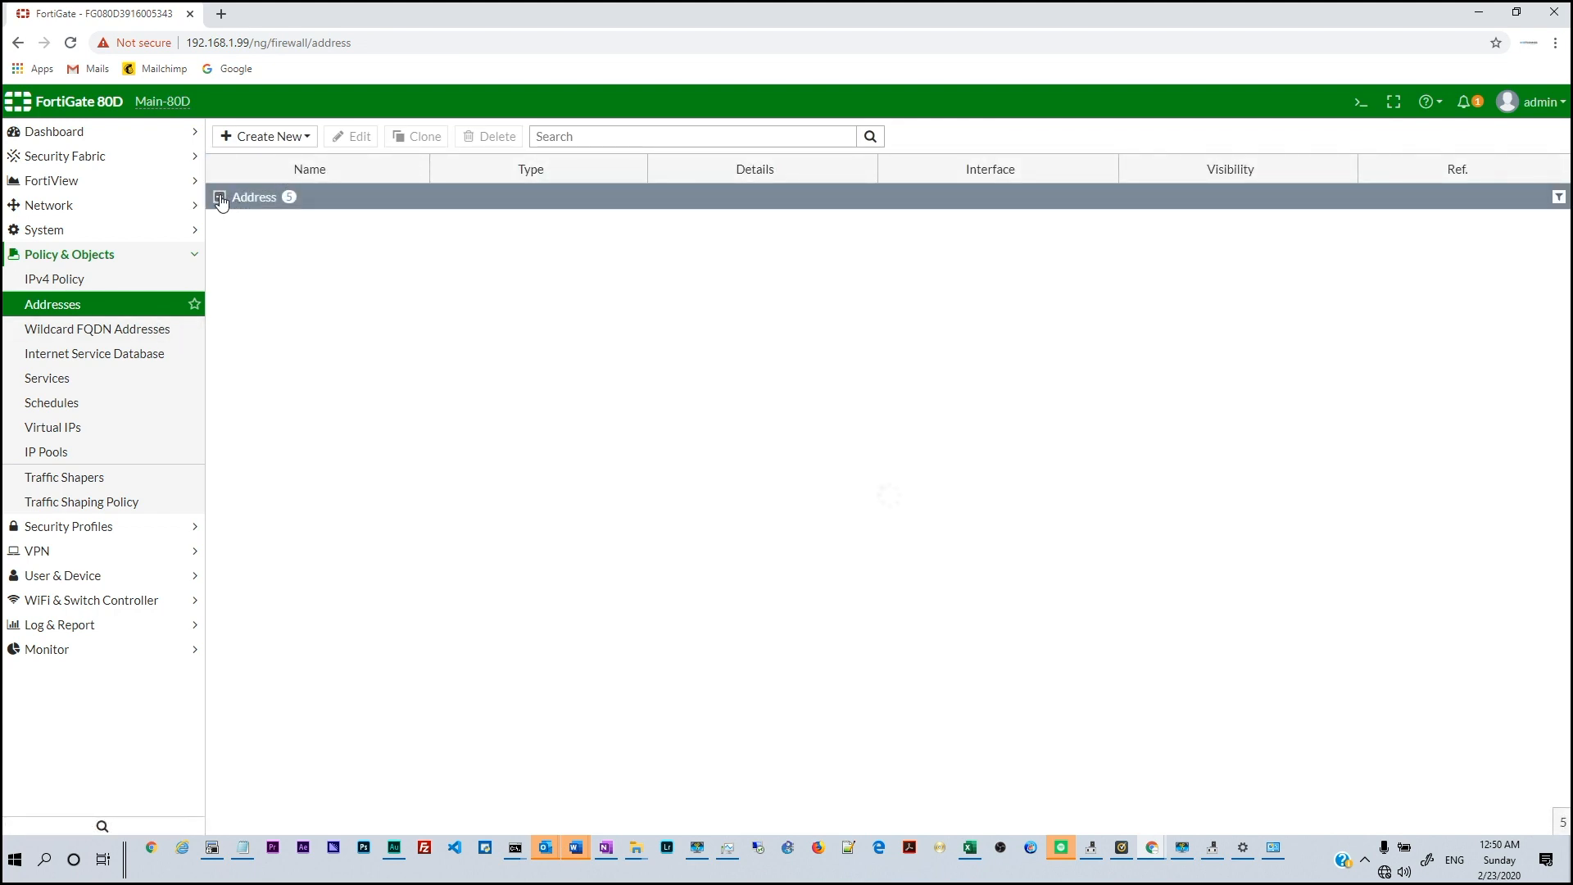
left_click(219, 198)
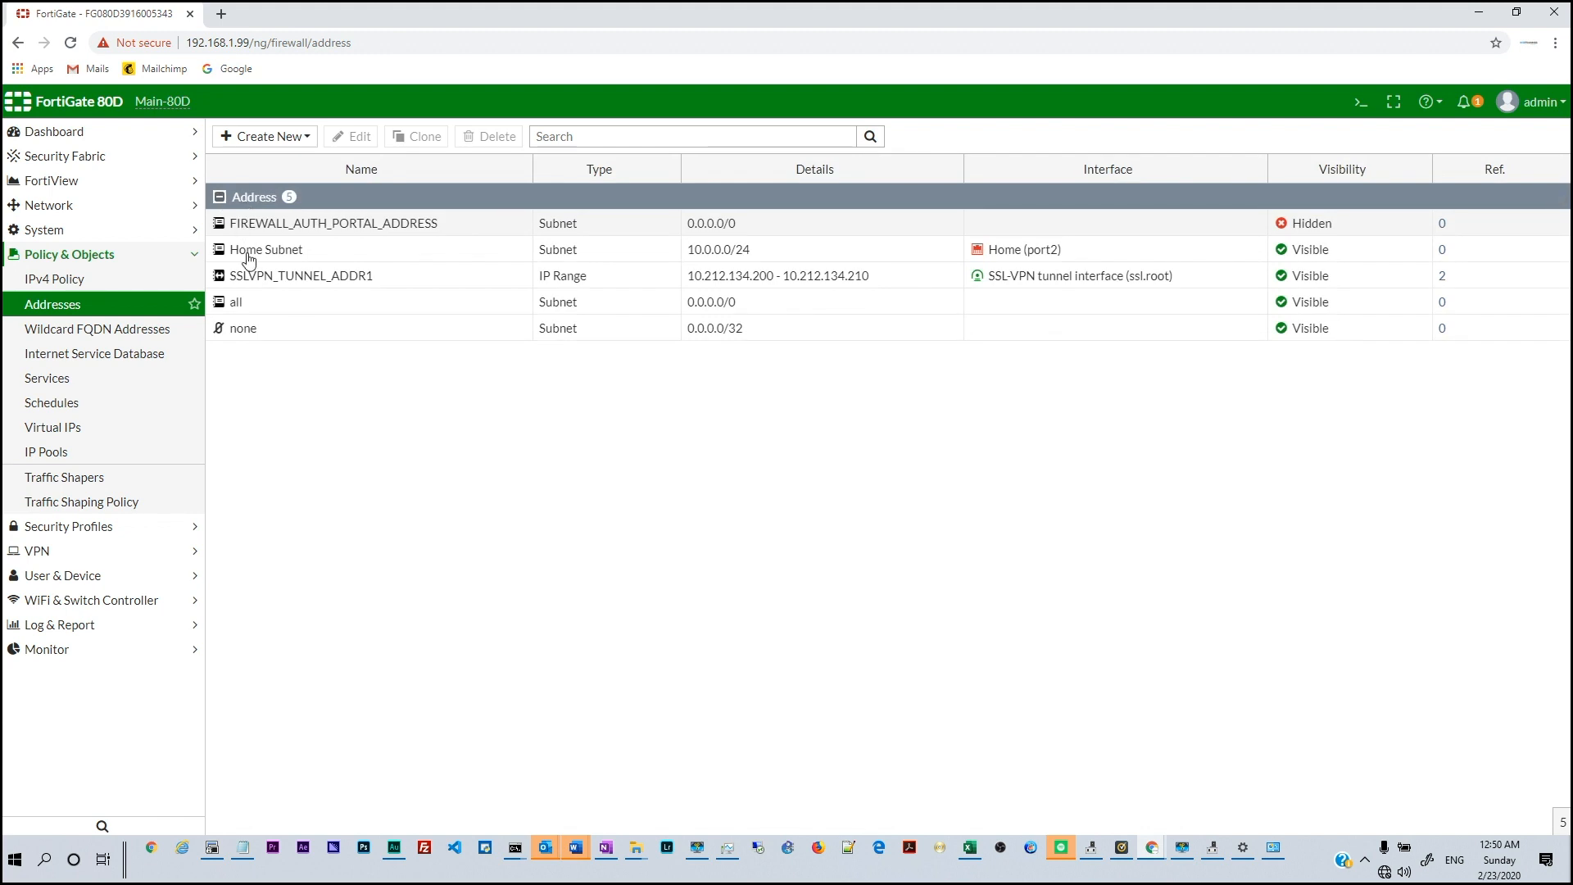
left_click(86, 284)
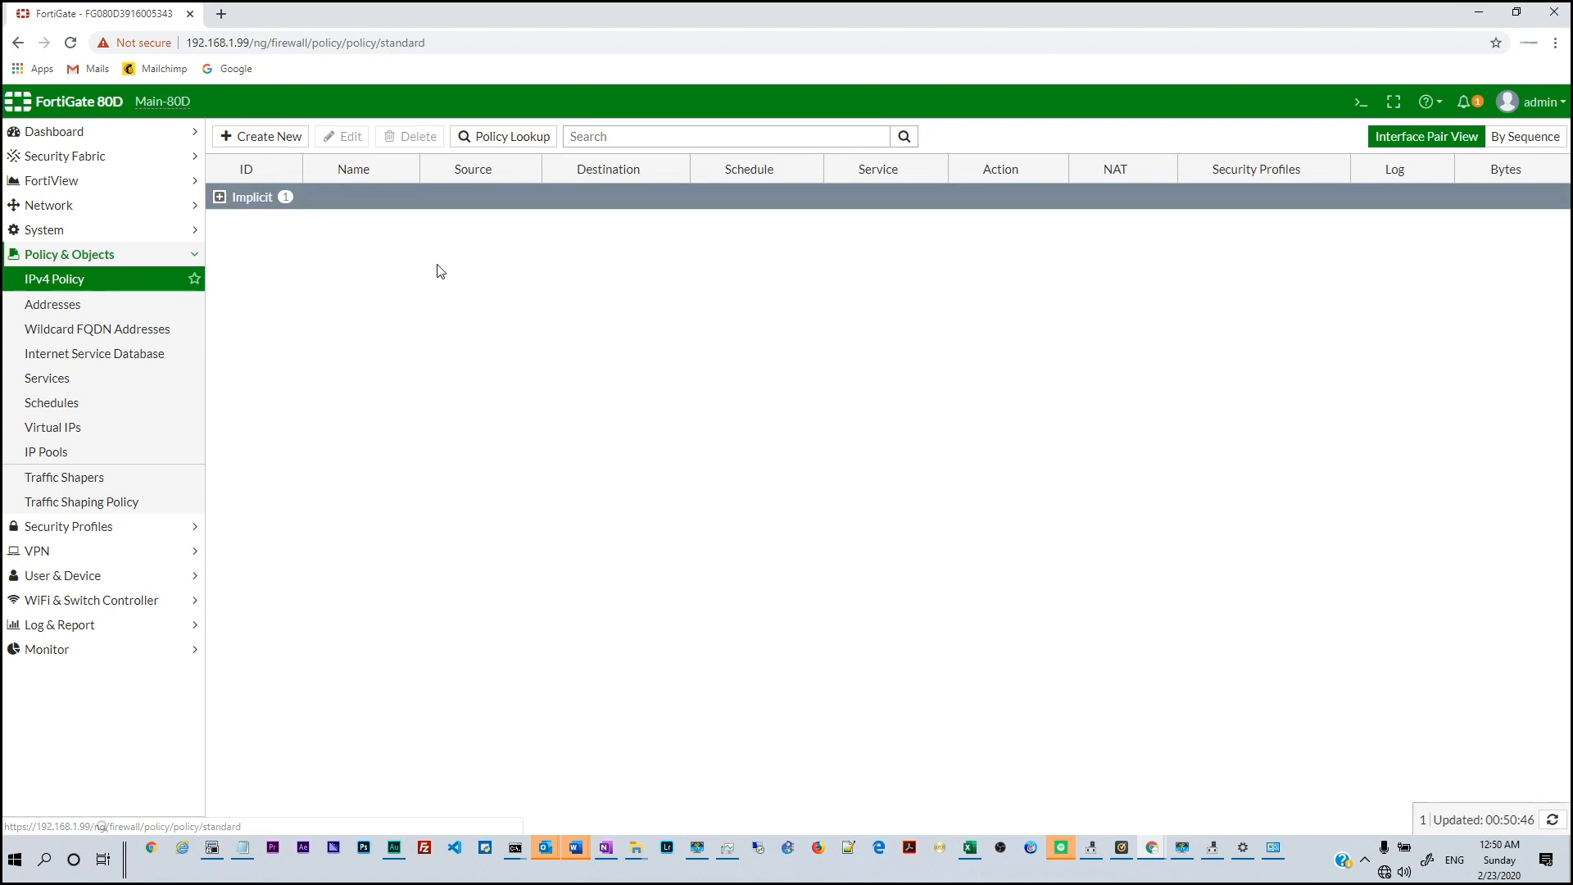
Reload Network > Interfaces, hitting a No internet error, and switch to Network Connections
left_click(109, 205)
left_click(98, 230)
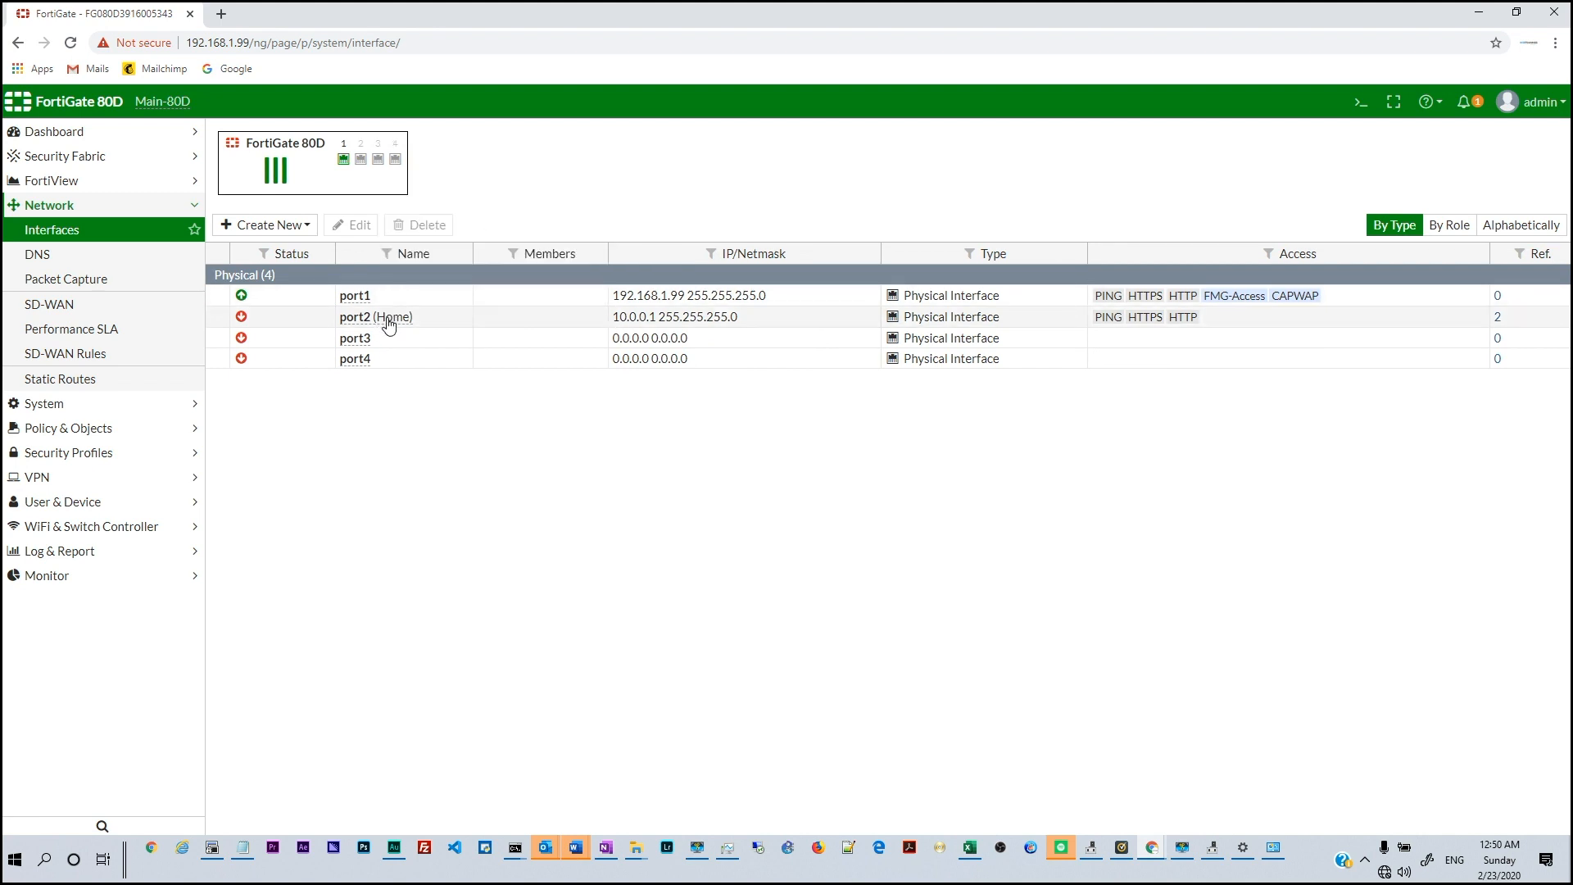
mouse_move(390, 324)
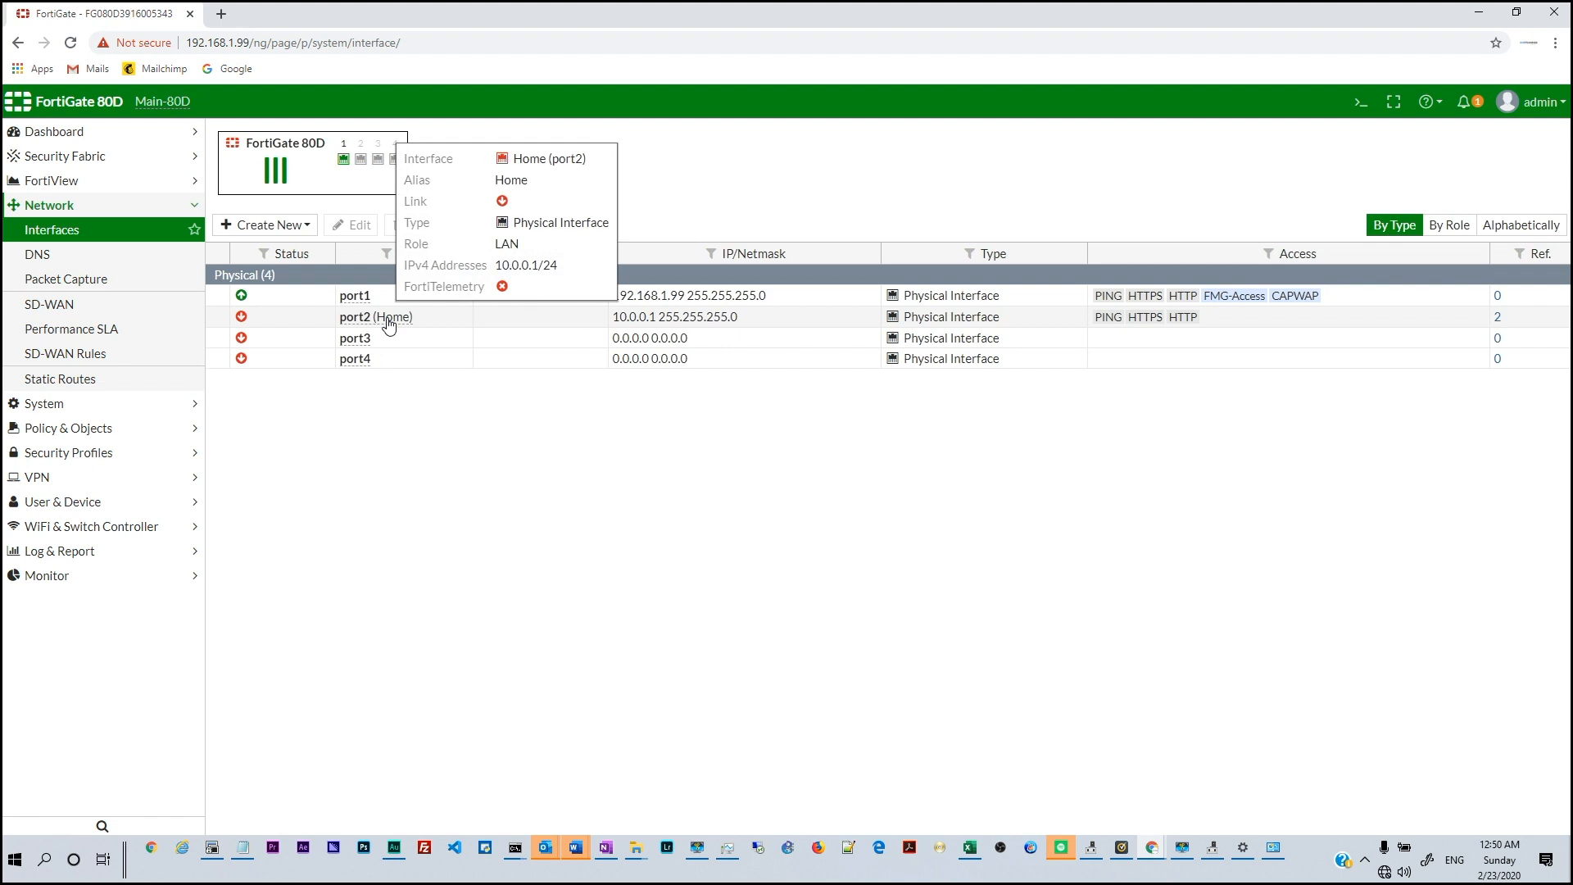
left_click(70, 47)
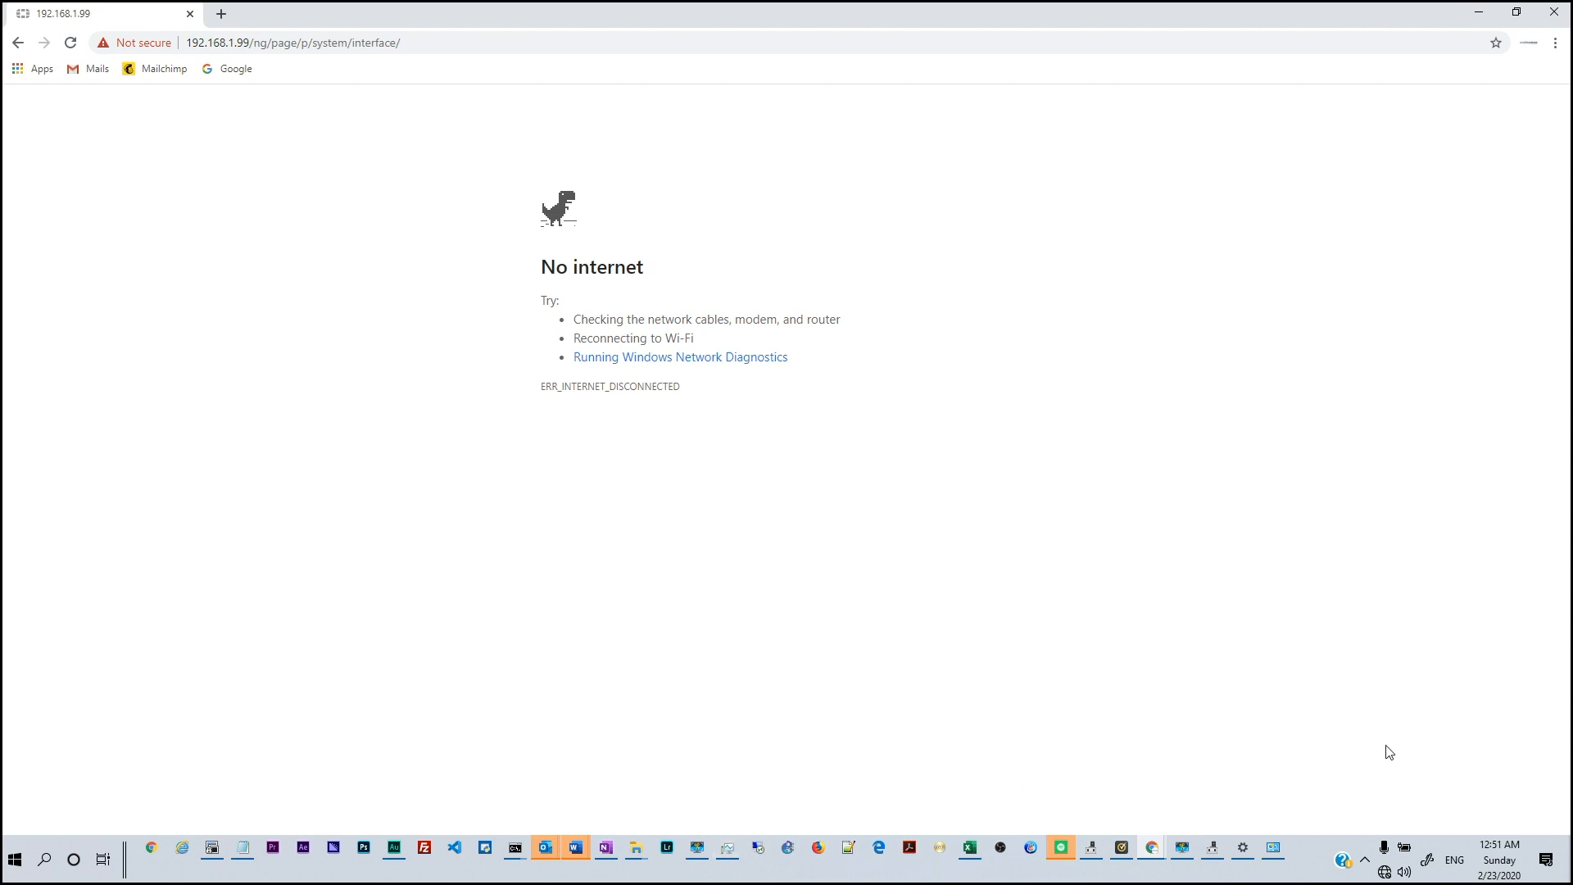
left_click(1275, 849)
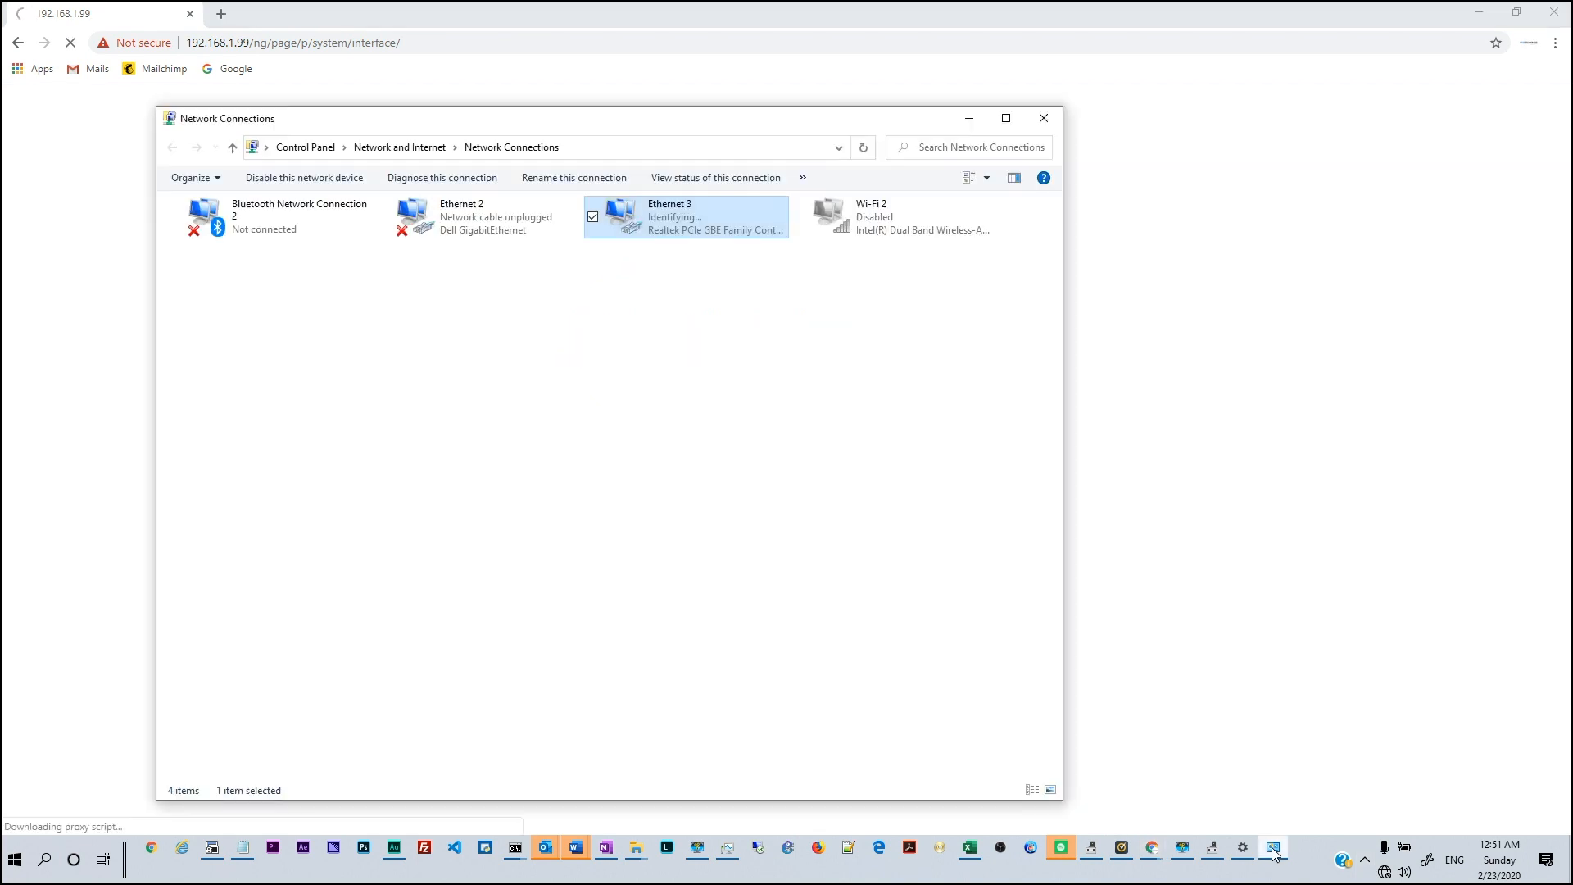
Set Ethernet 3's IPv4 to obtain an IP address automatically
double_click(659, 213)
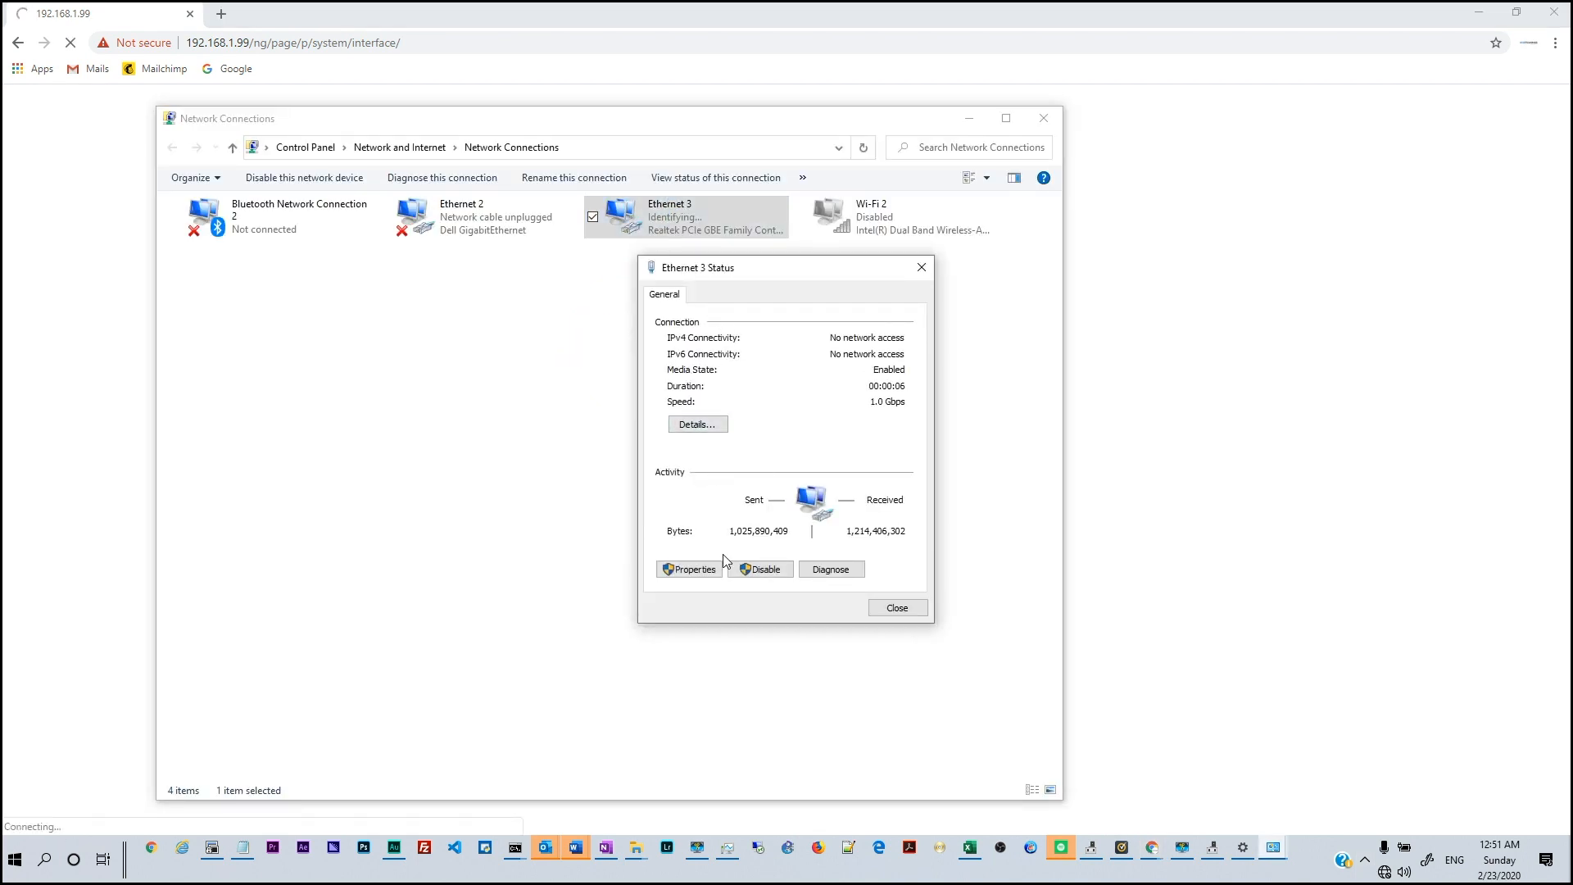
left_click(705, 574)
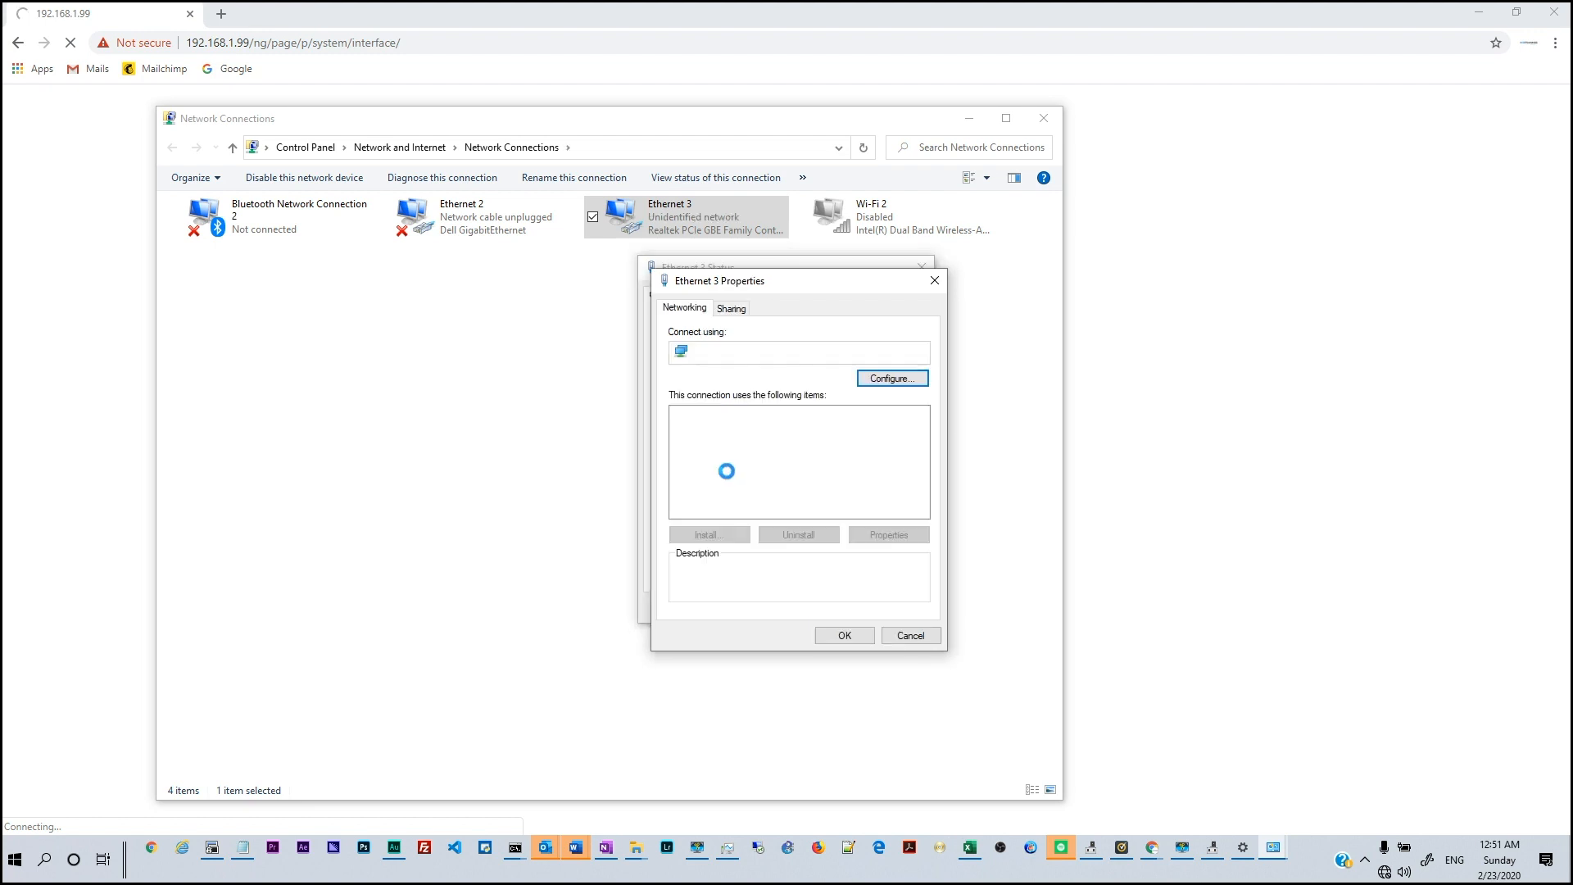
double_click(761, 457)
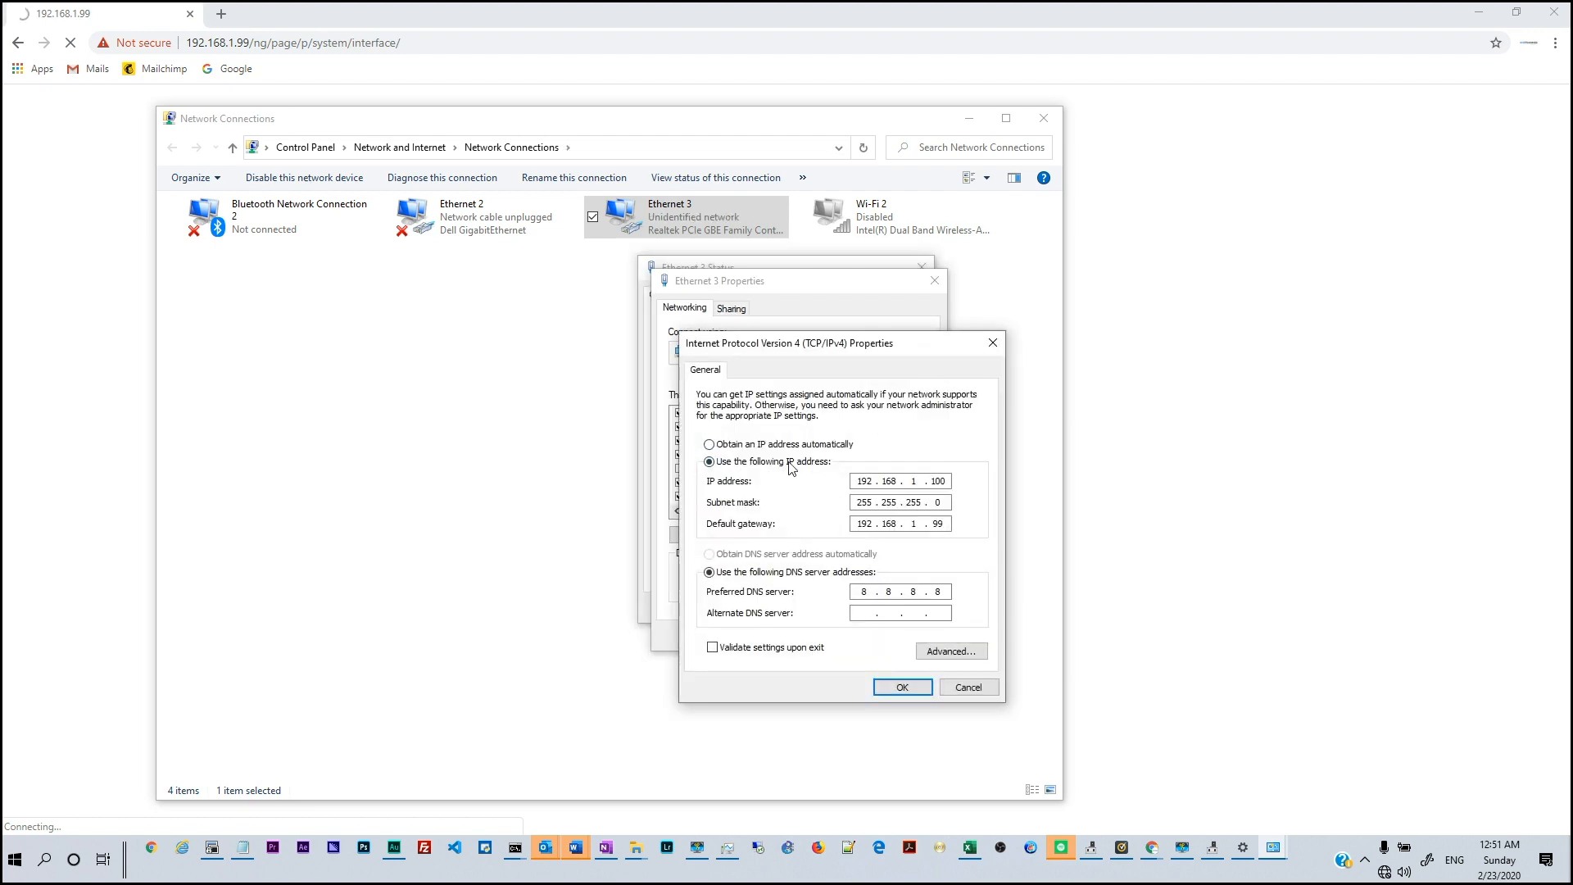
left_click(783, 444)
left_click(882, 690)
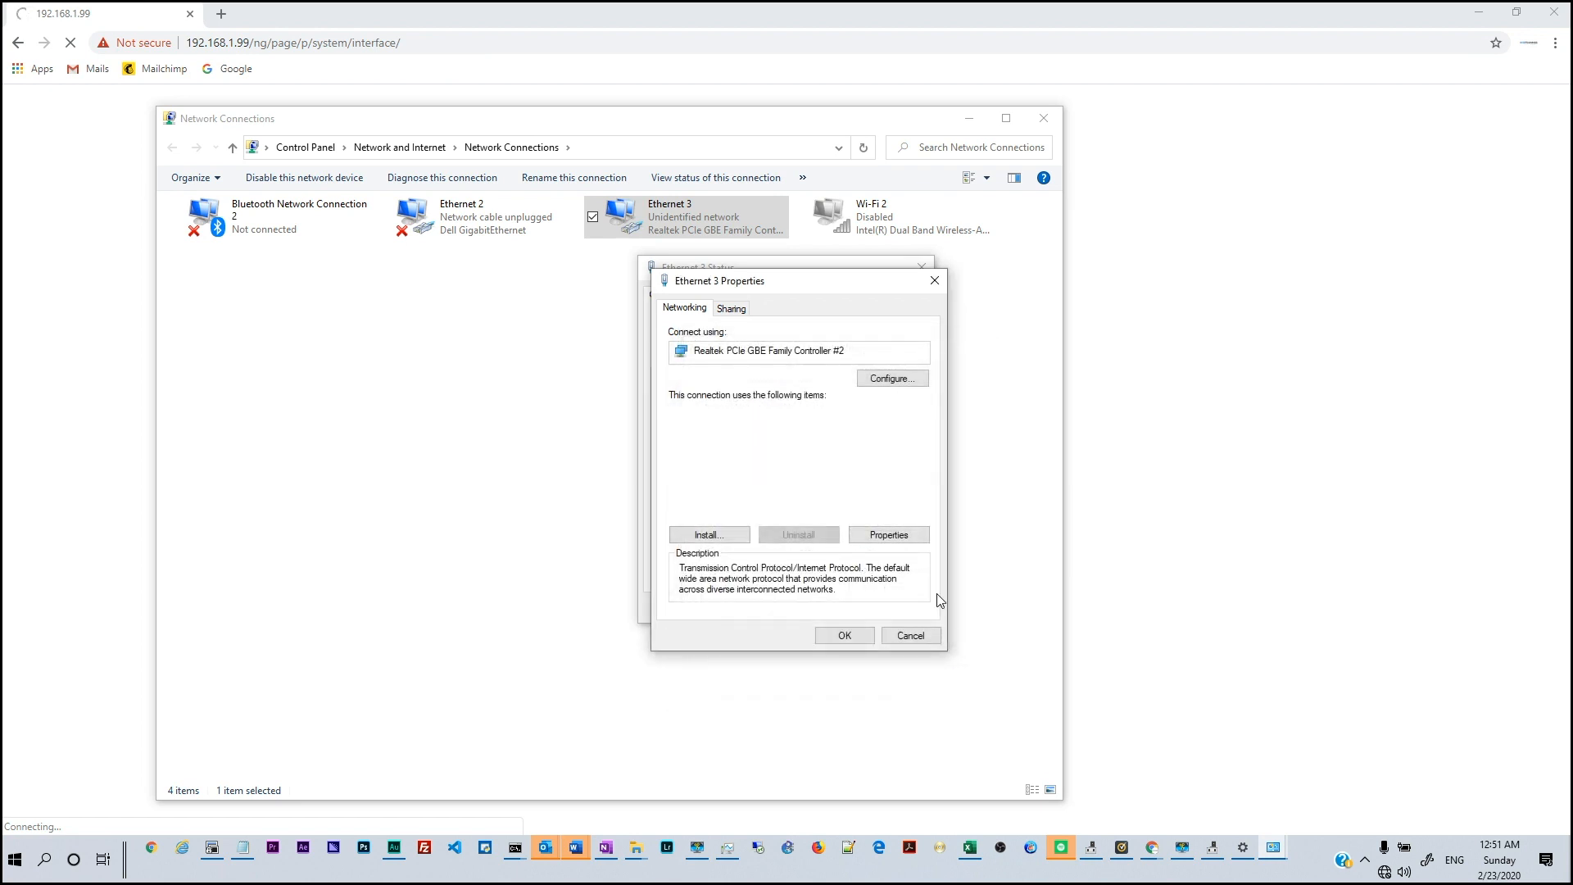
left_click(829, 639)
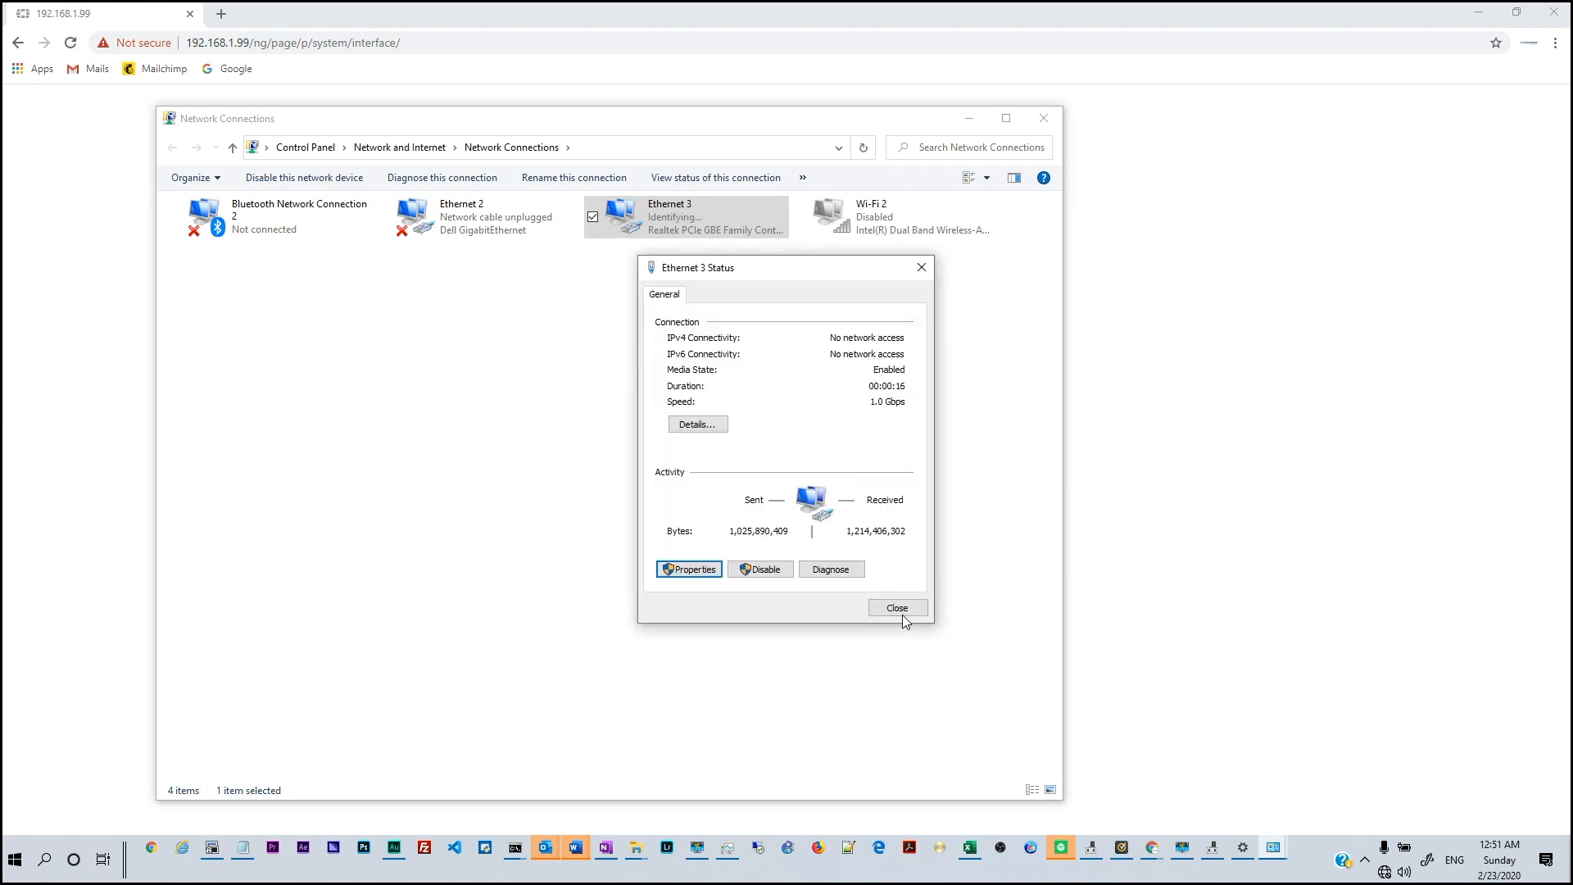
left_click(903, 613)
Rerun ipconfig to confirm address 10.0.0.2 with gateway 10.0.0.1
mouse_move(516, 847)
left_click(590, 815)
key("Up")
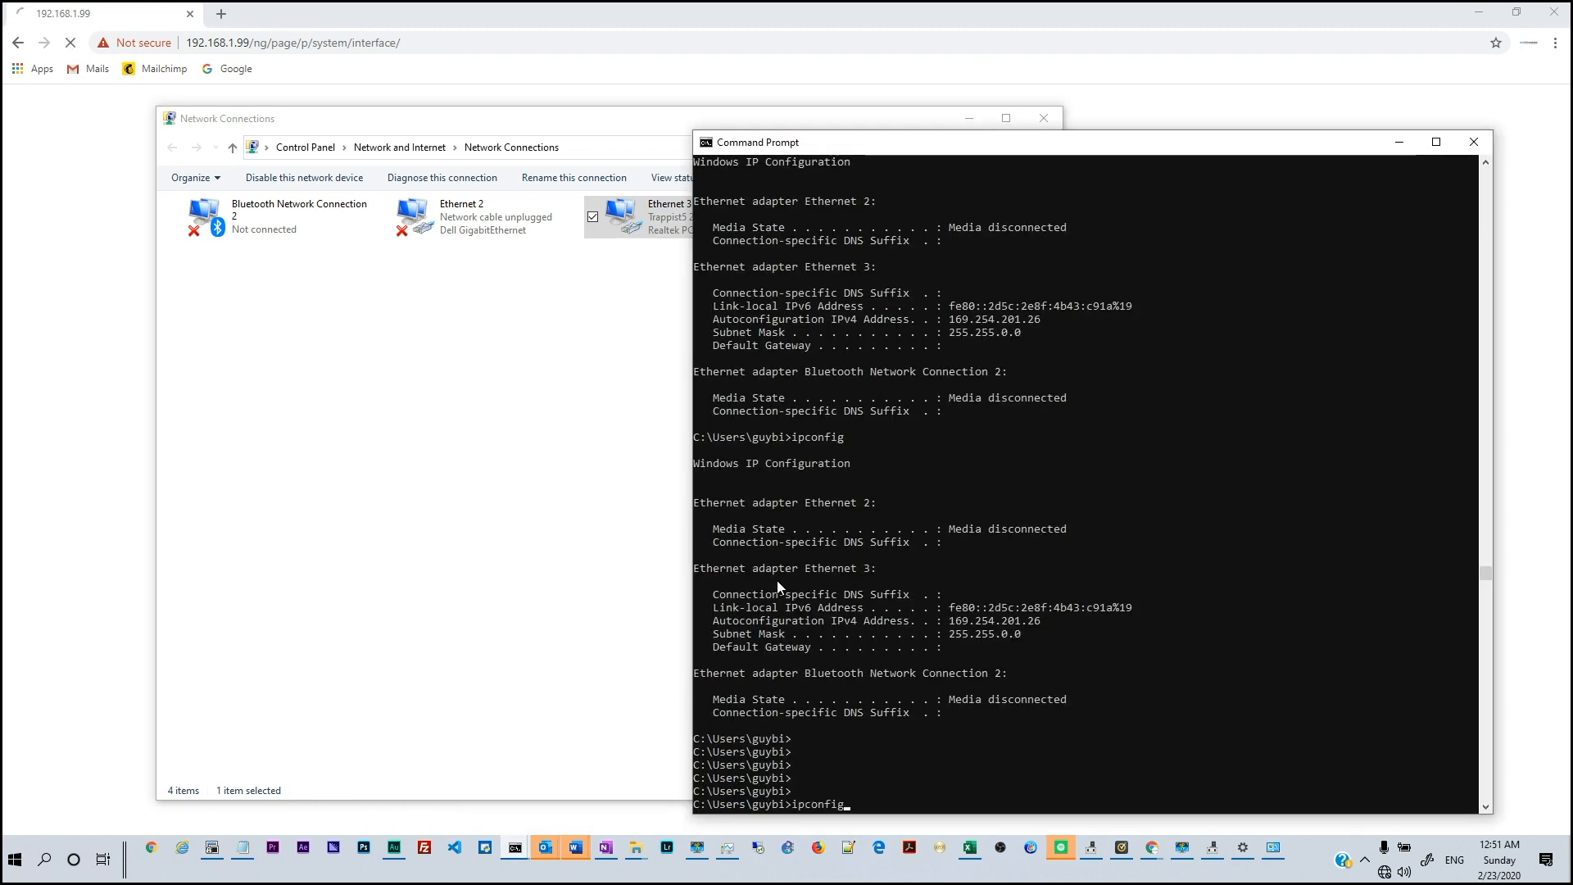
key("Return")
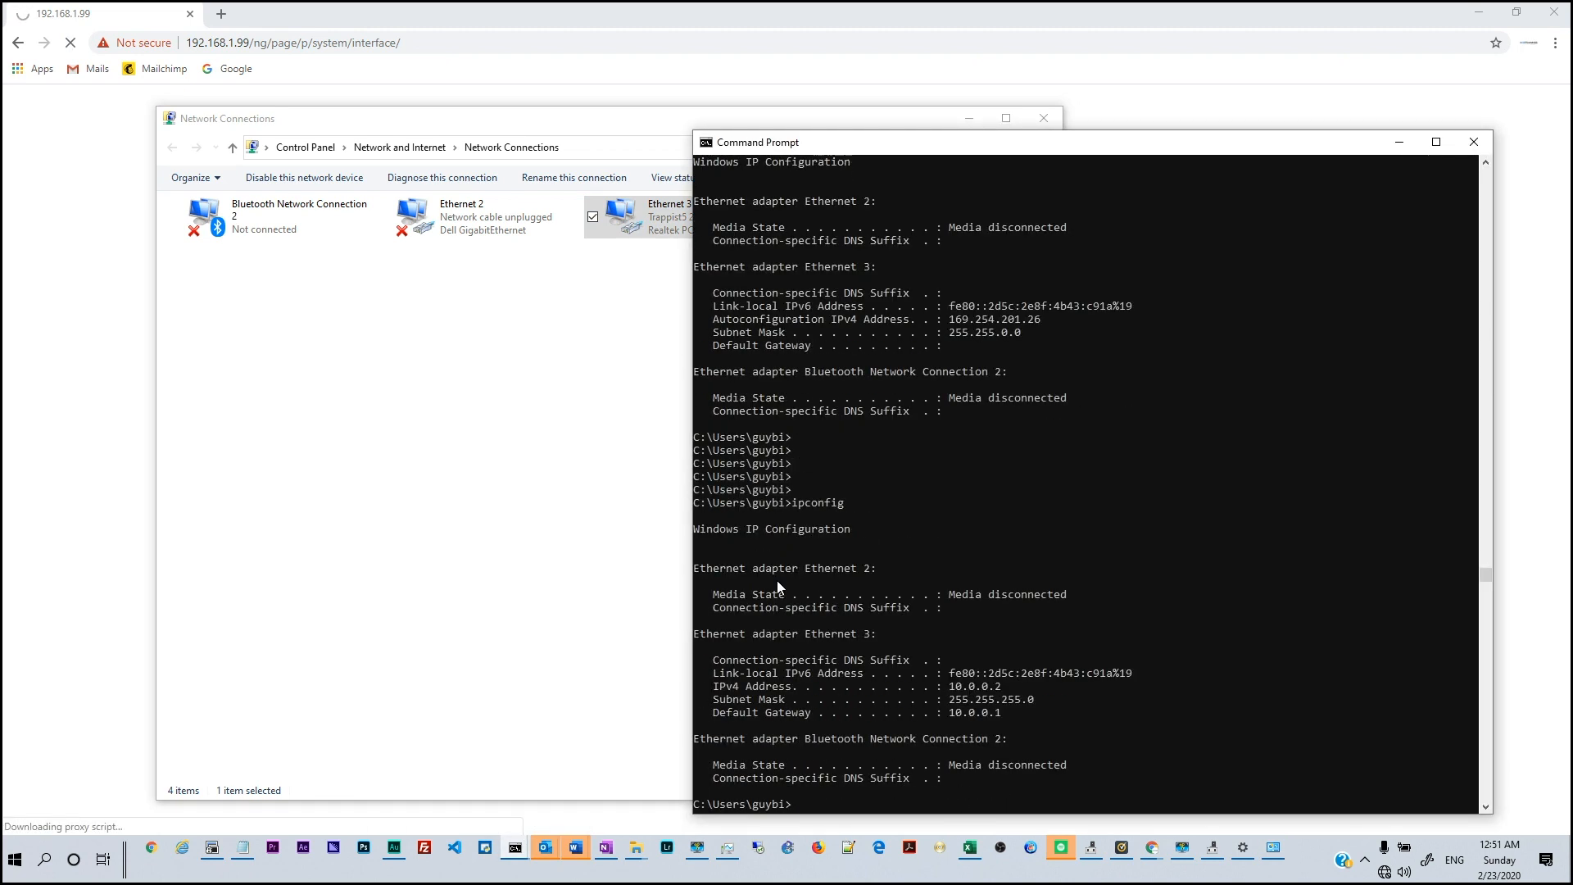
Load 10.0.0.1 in the browser
left_click(1000, 692)
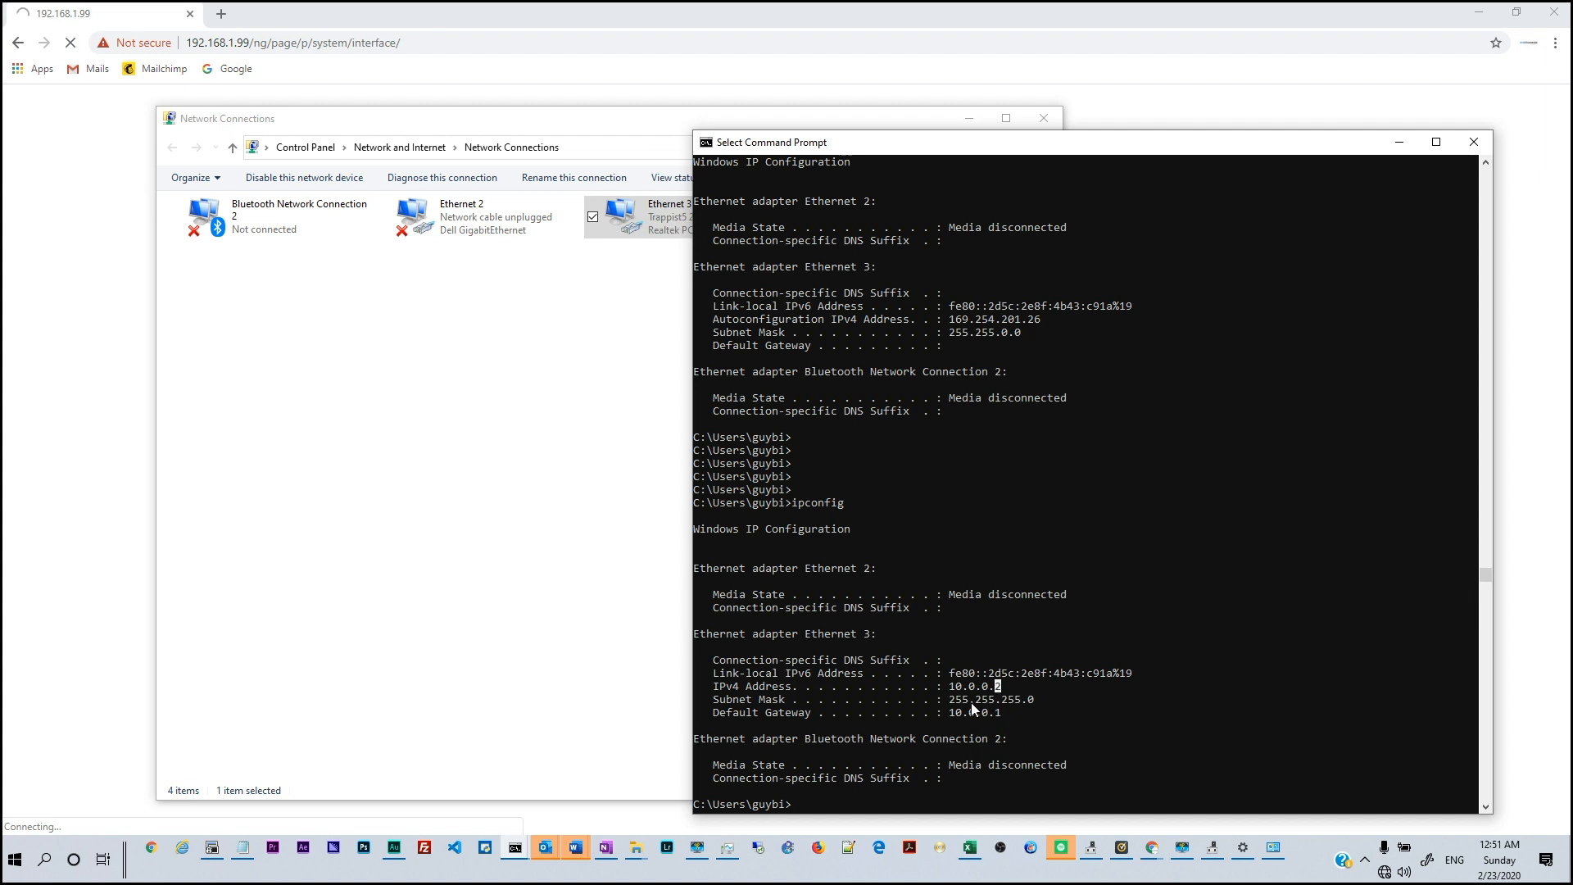
left_click(363, 35)
type("10.0.0.1")
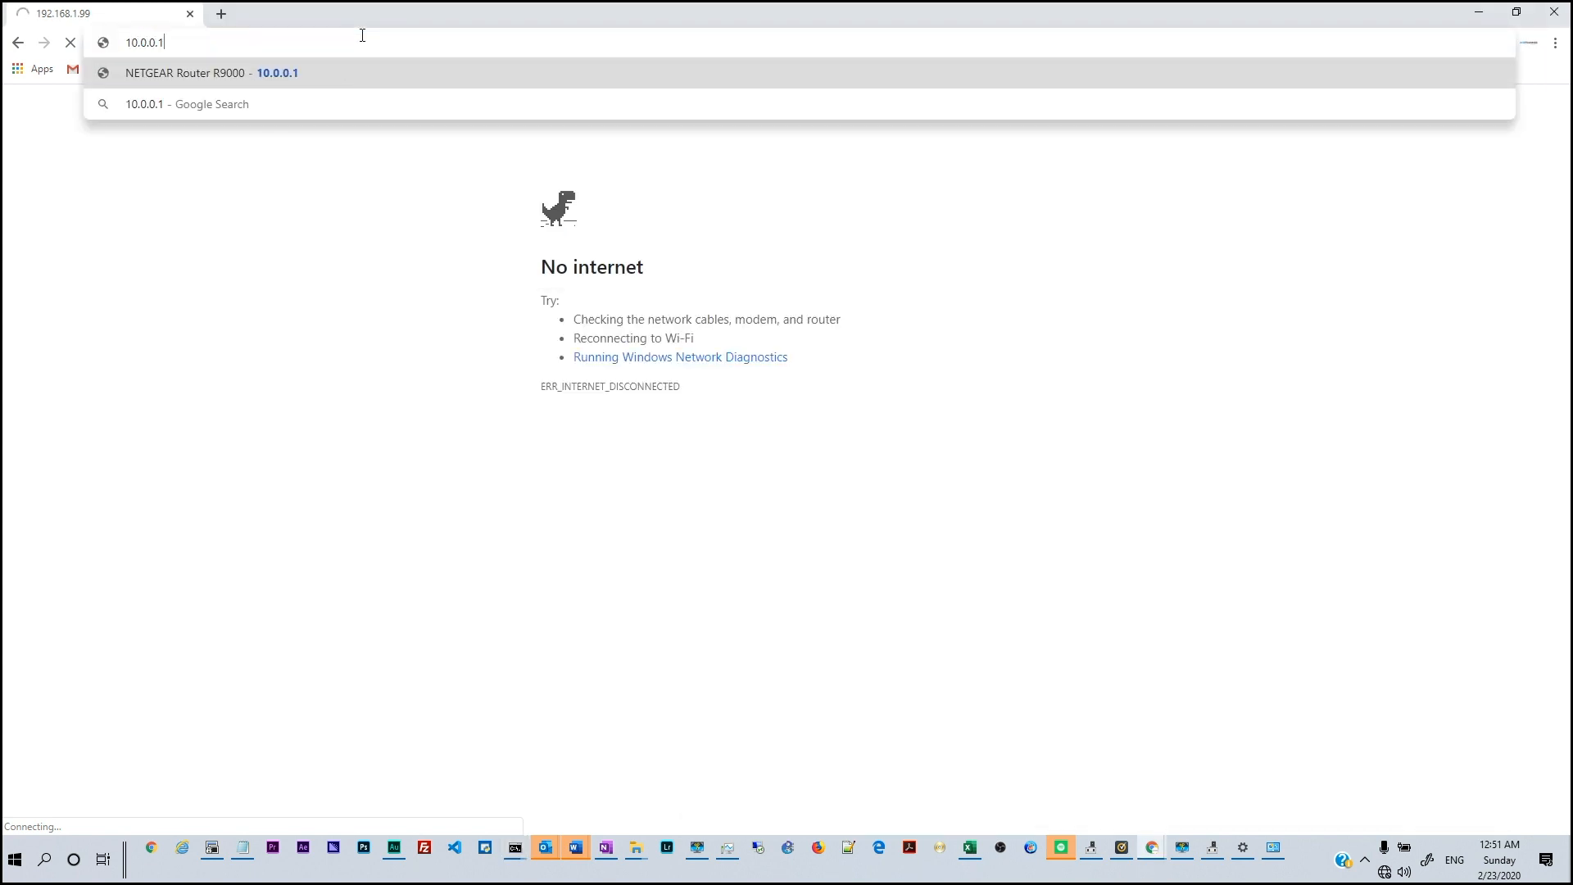
key("Return")
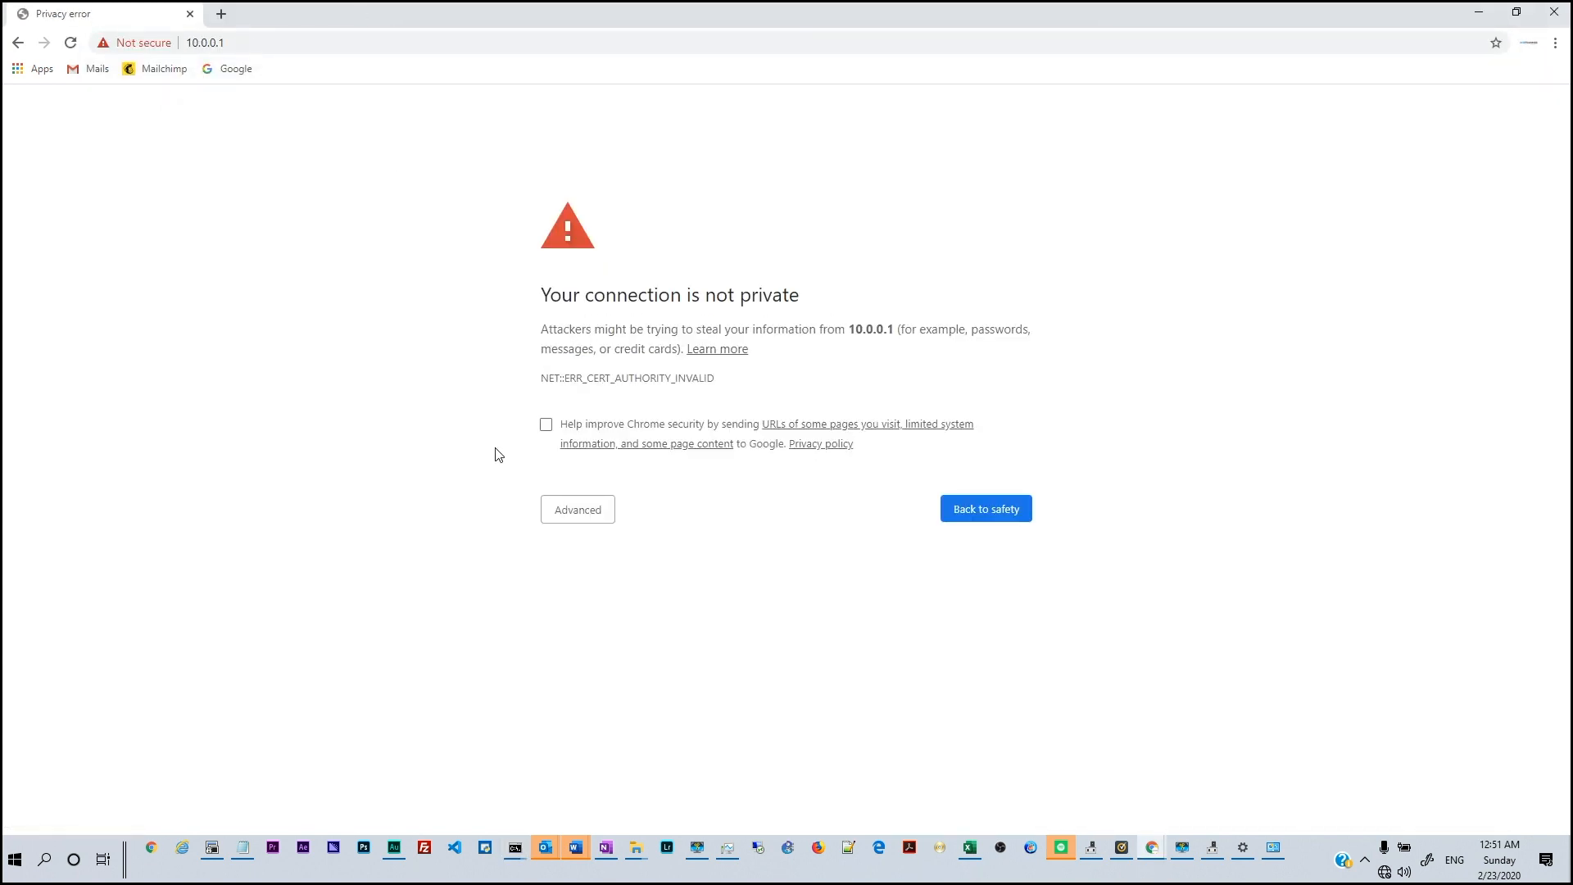
Bypass the certificate warning, log in as admin, and defer the password change and file system check
left_click(580, 513)
left_click(599, 638)
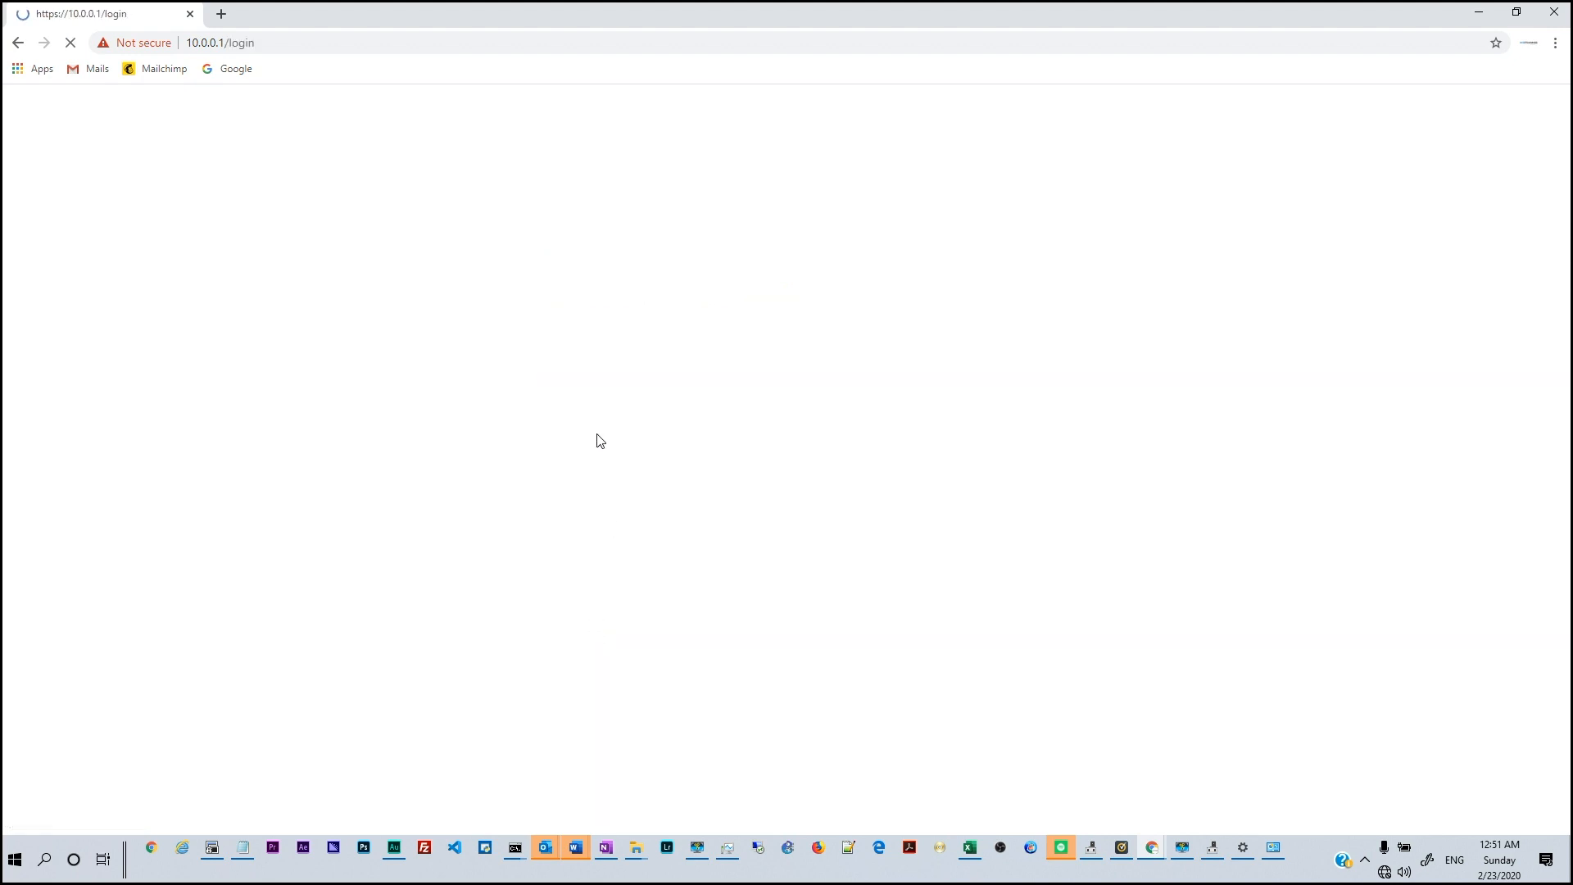
type("admin")
key("Return")
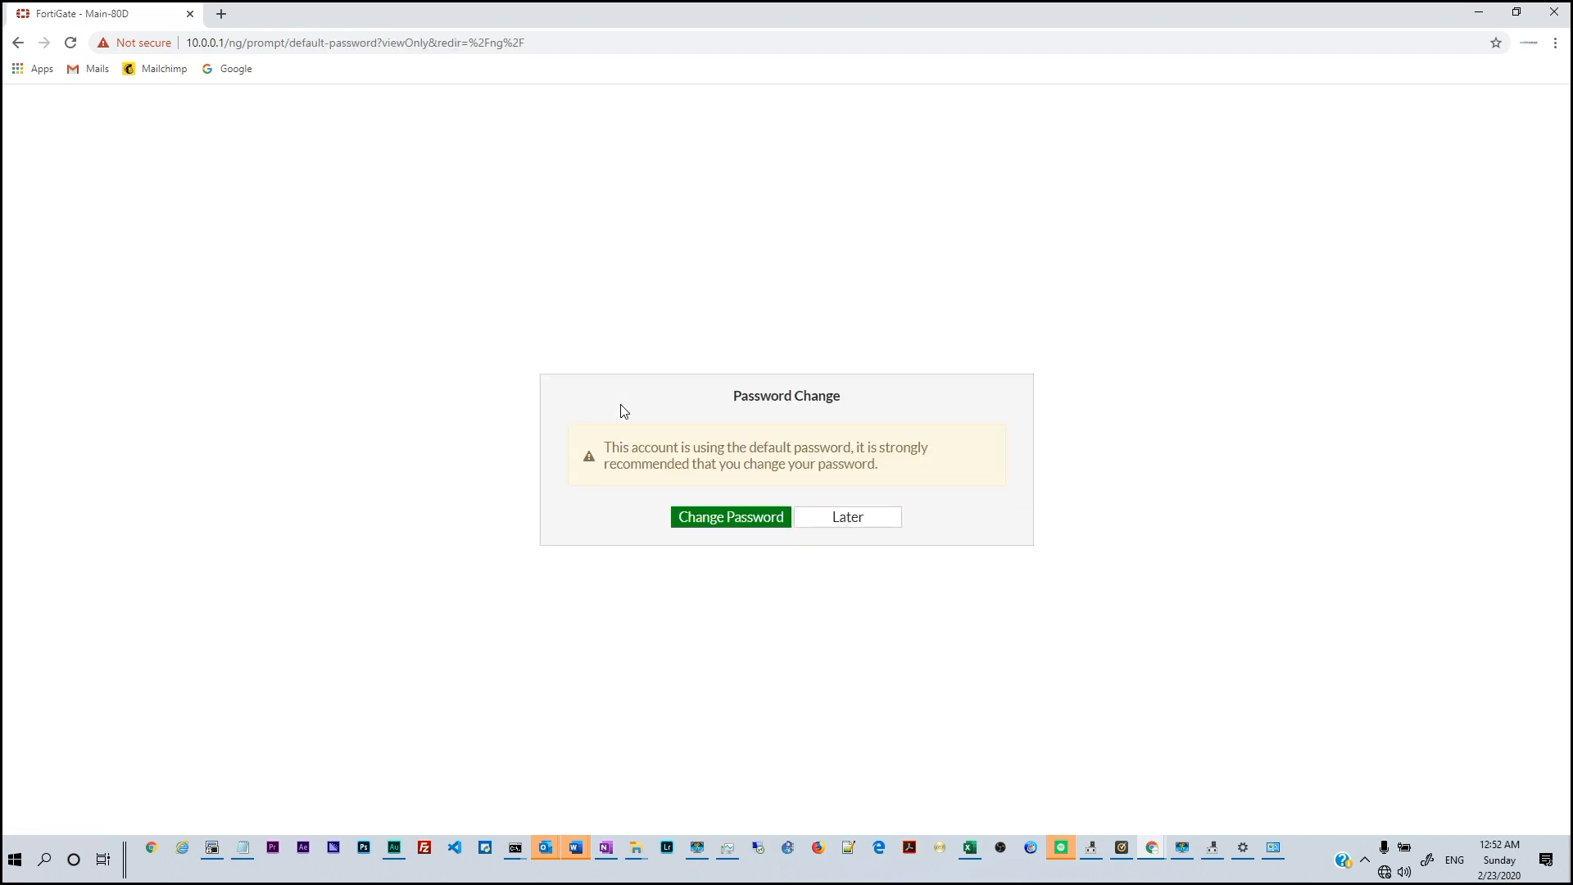
left_click(864, 519)
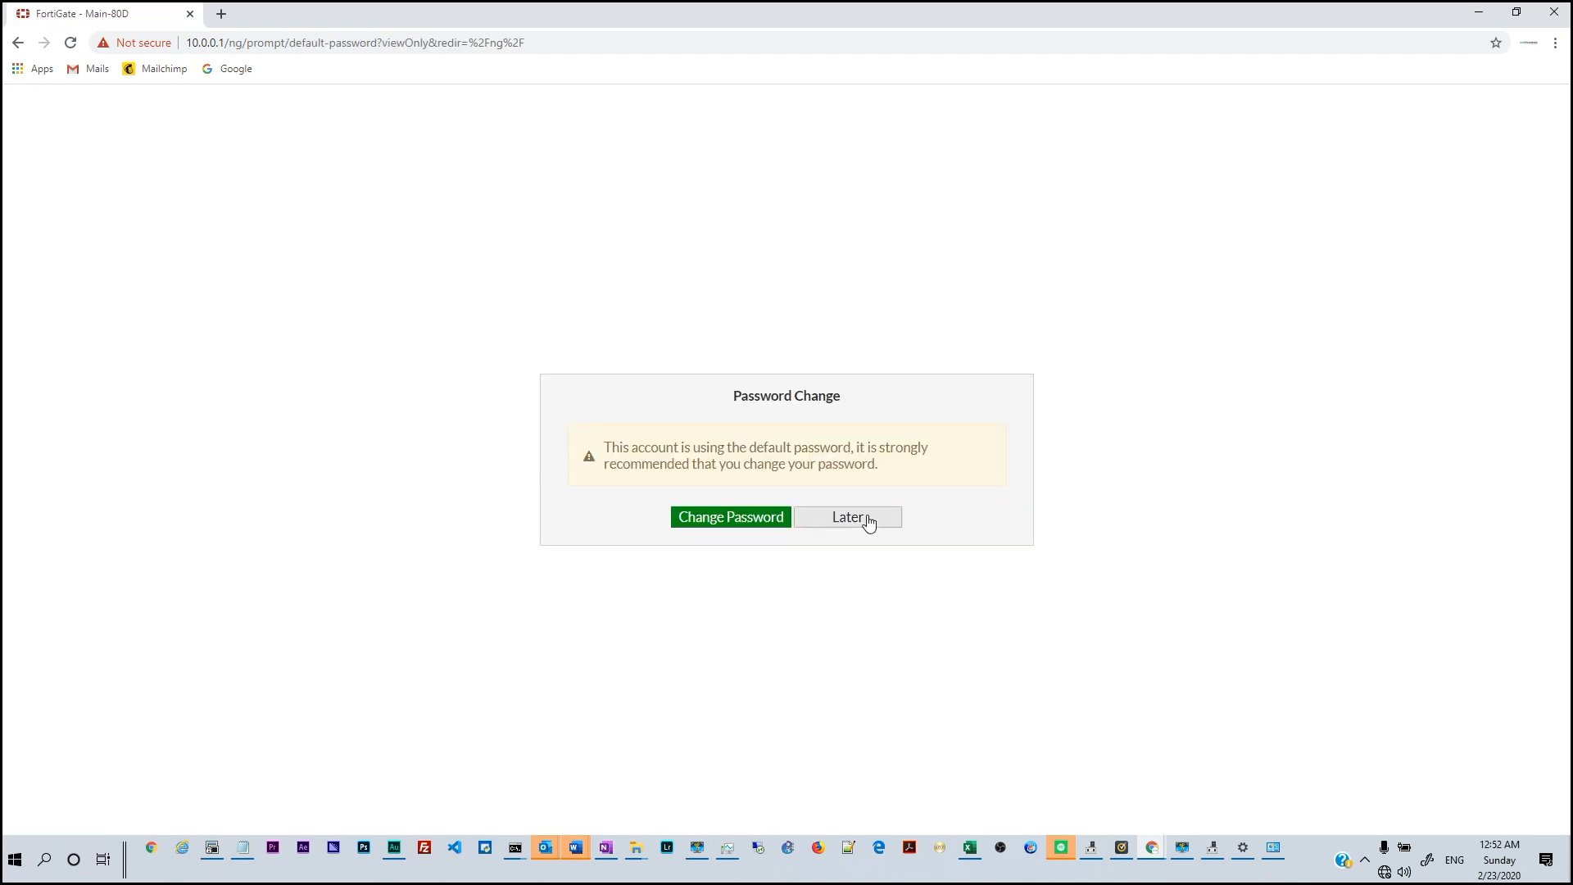
left_click(893, 544)
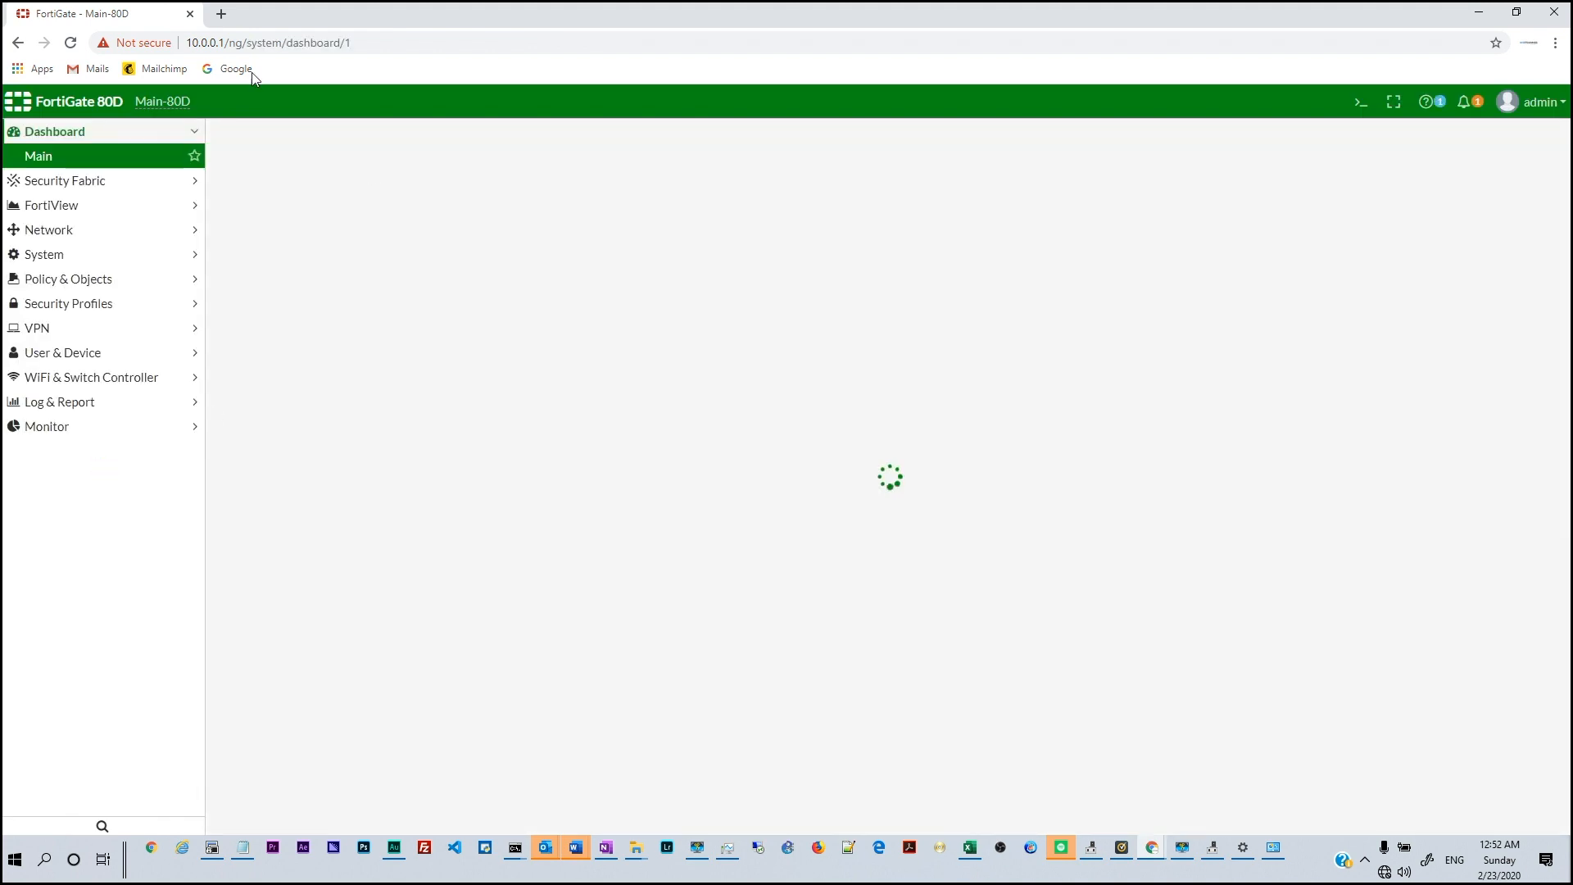
left_click(50, 231)
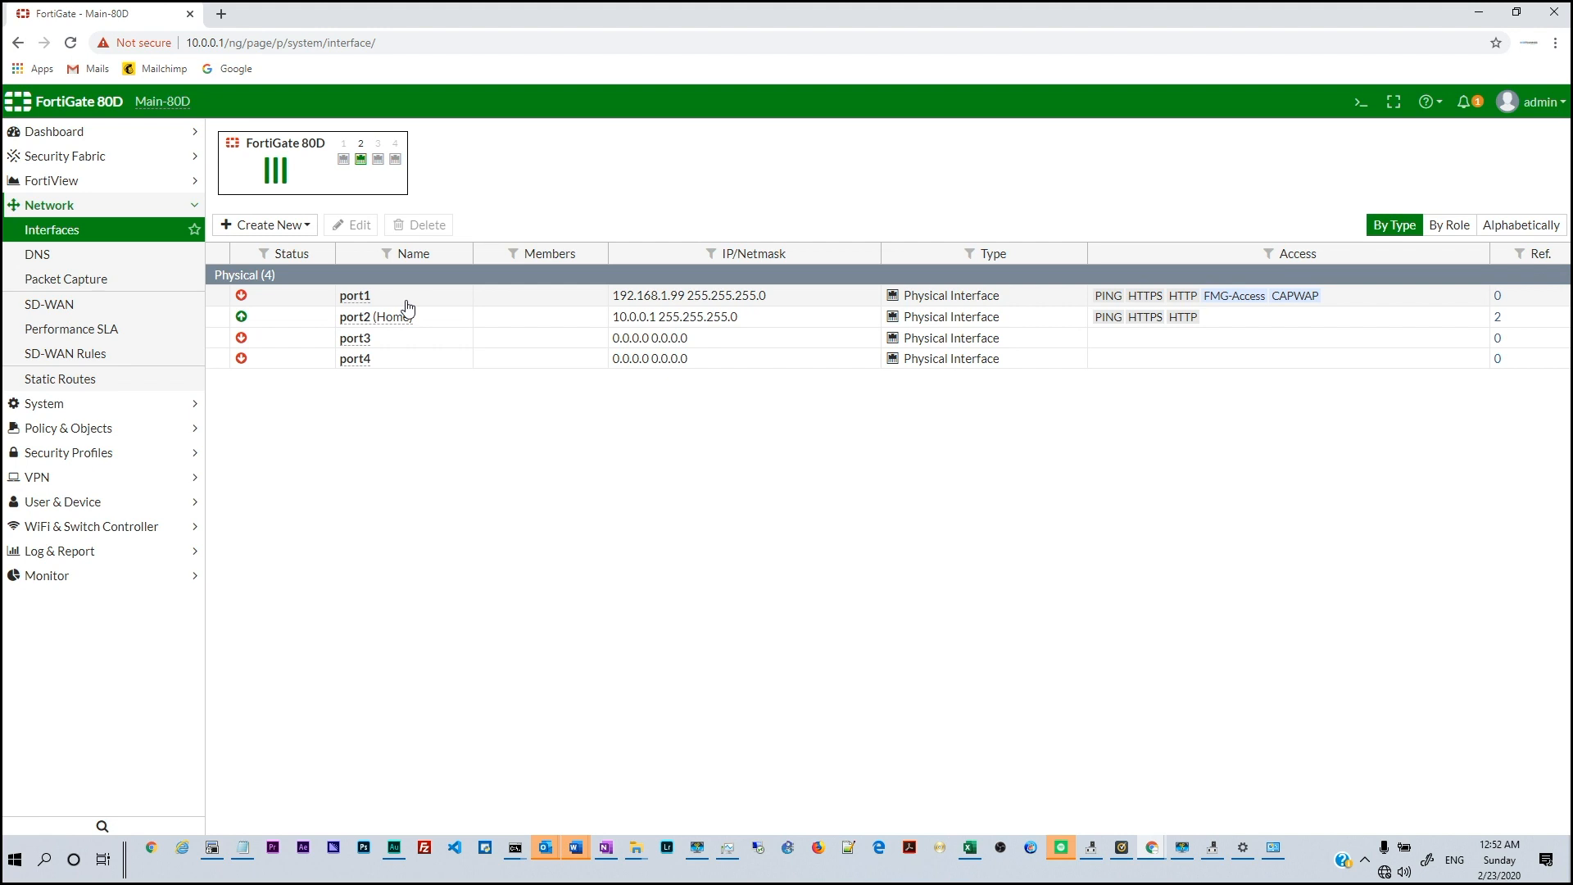
Refresh the interfaces list so port1 shows Up, then edit port1
left_click(72, 43)
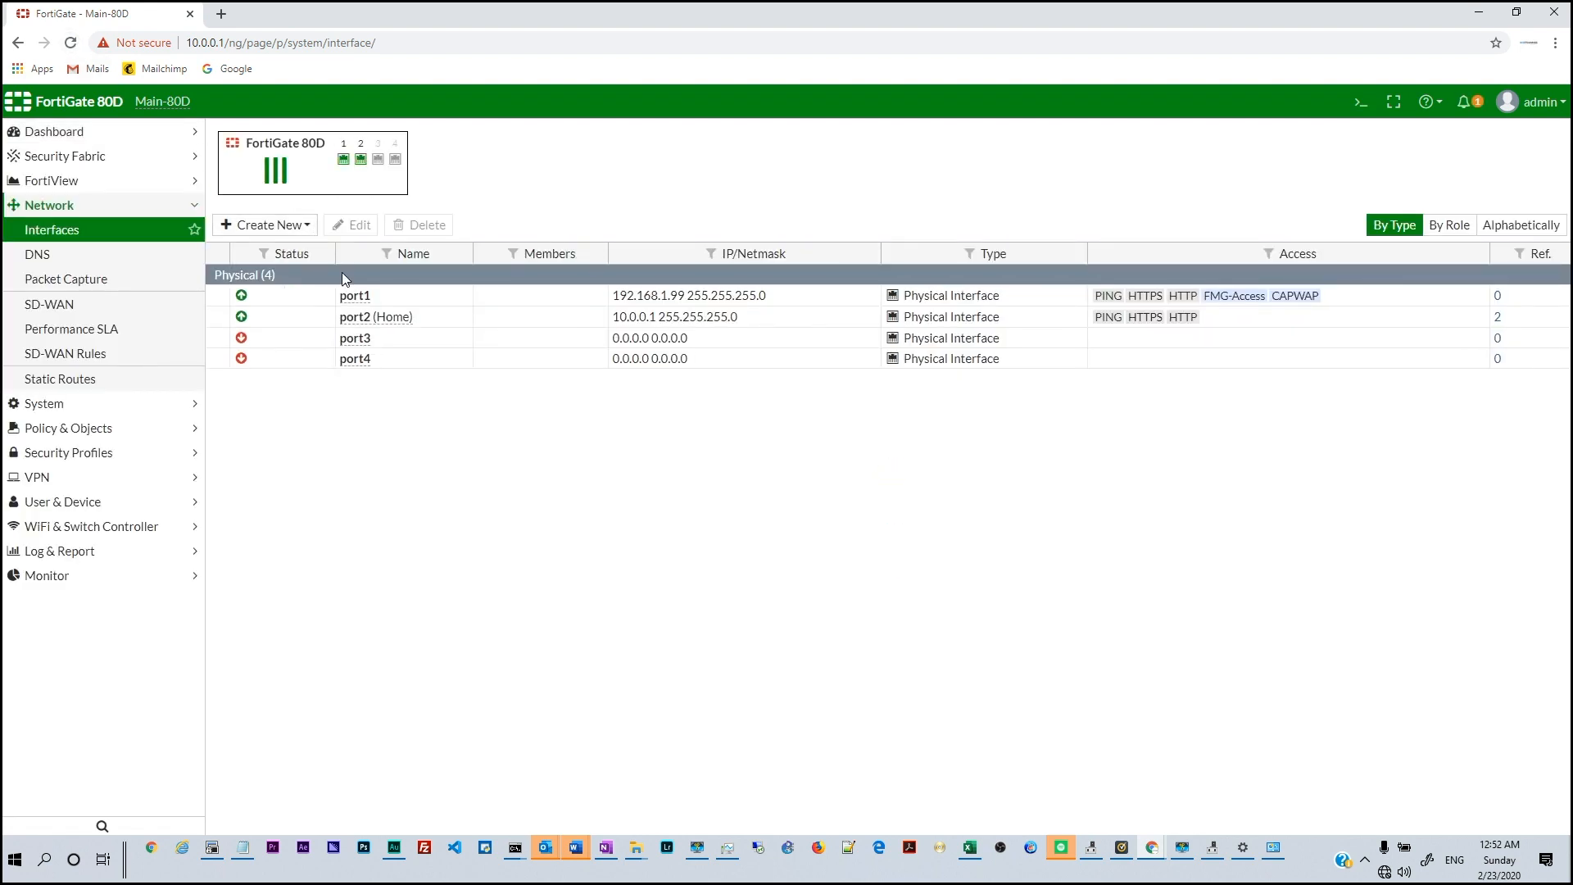
double_click(407, 303)
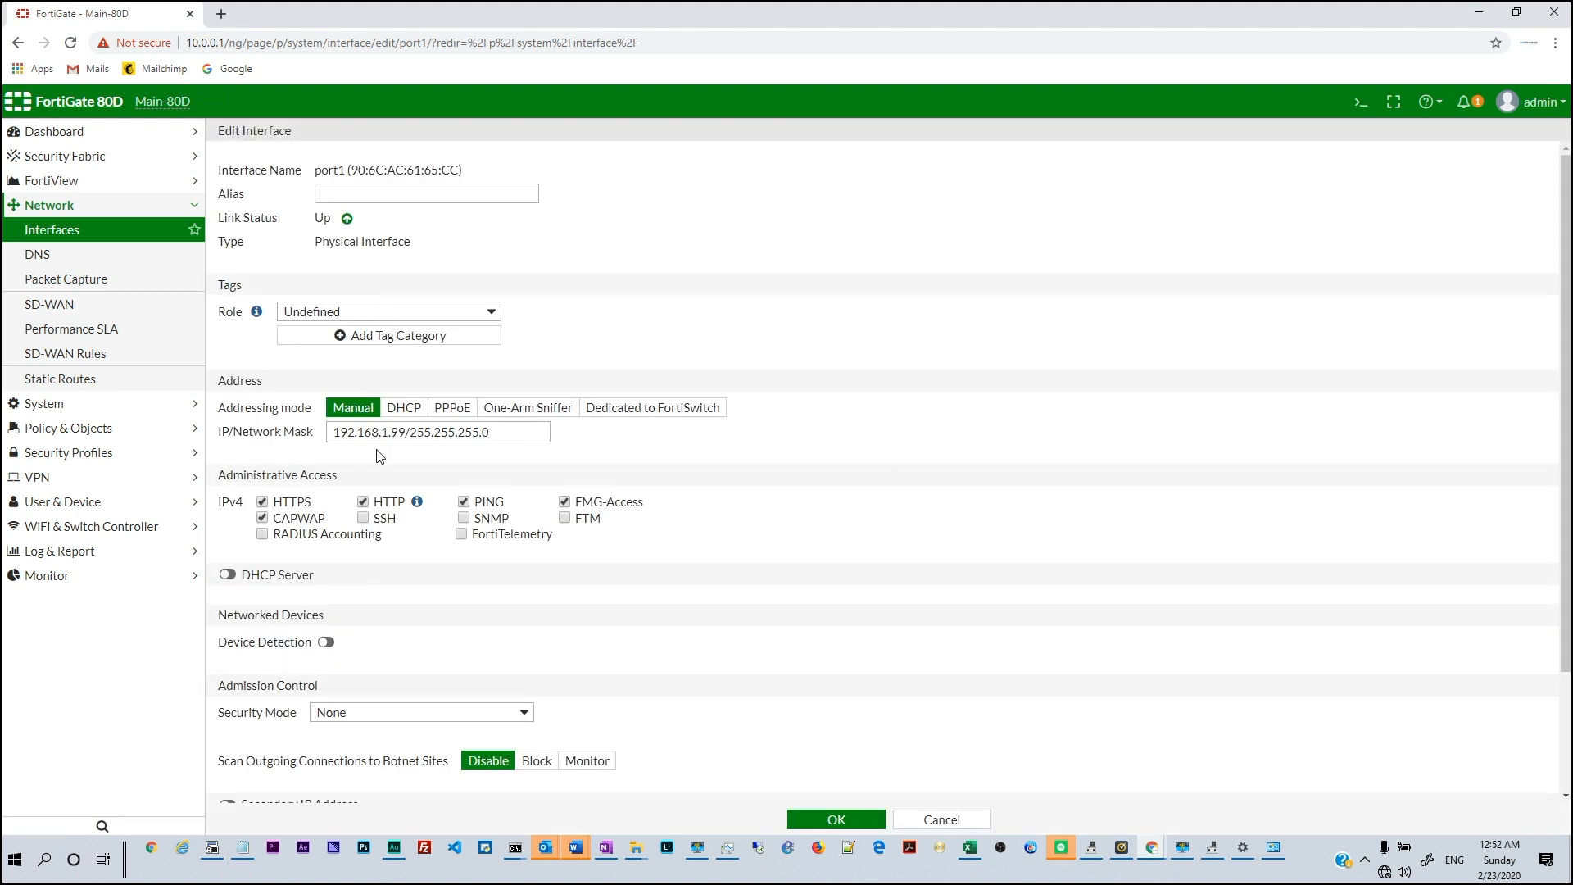
Switch port1 to DHCP addressing and reload to see its 255.255.248.0 address
left_click(405, 412)
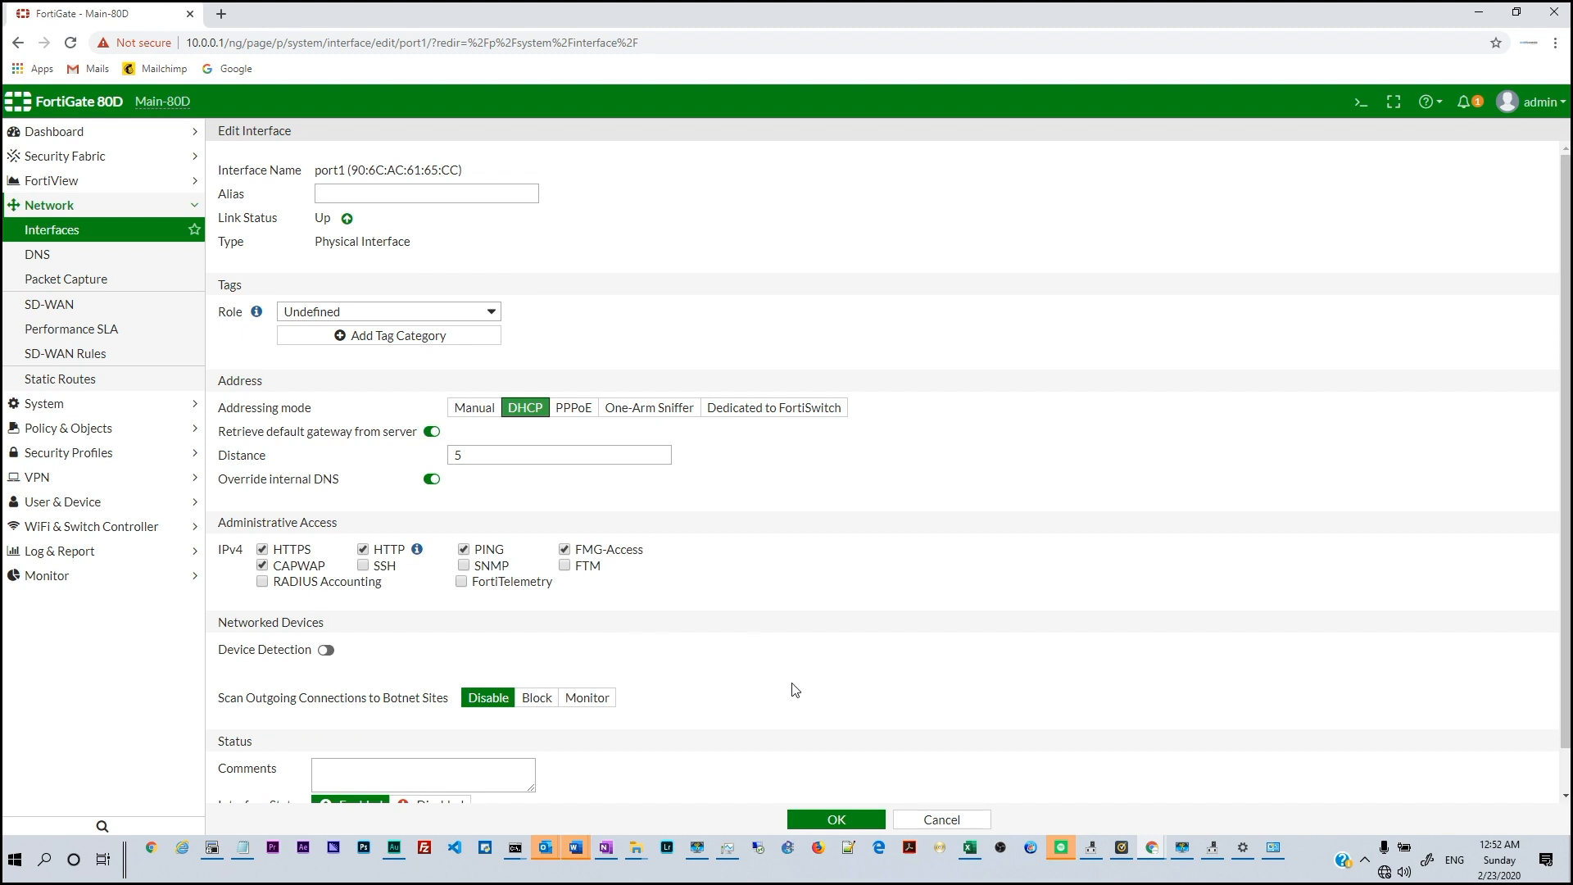
scroll(795, 690, "down", 1)
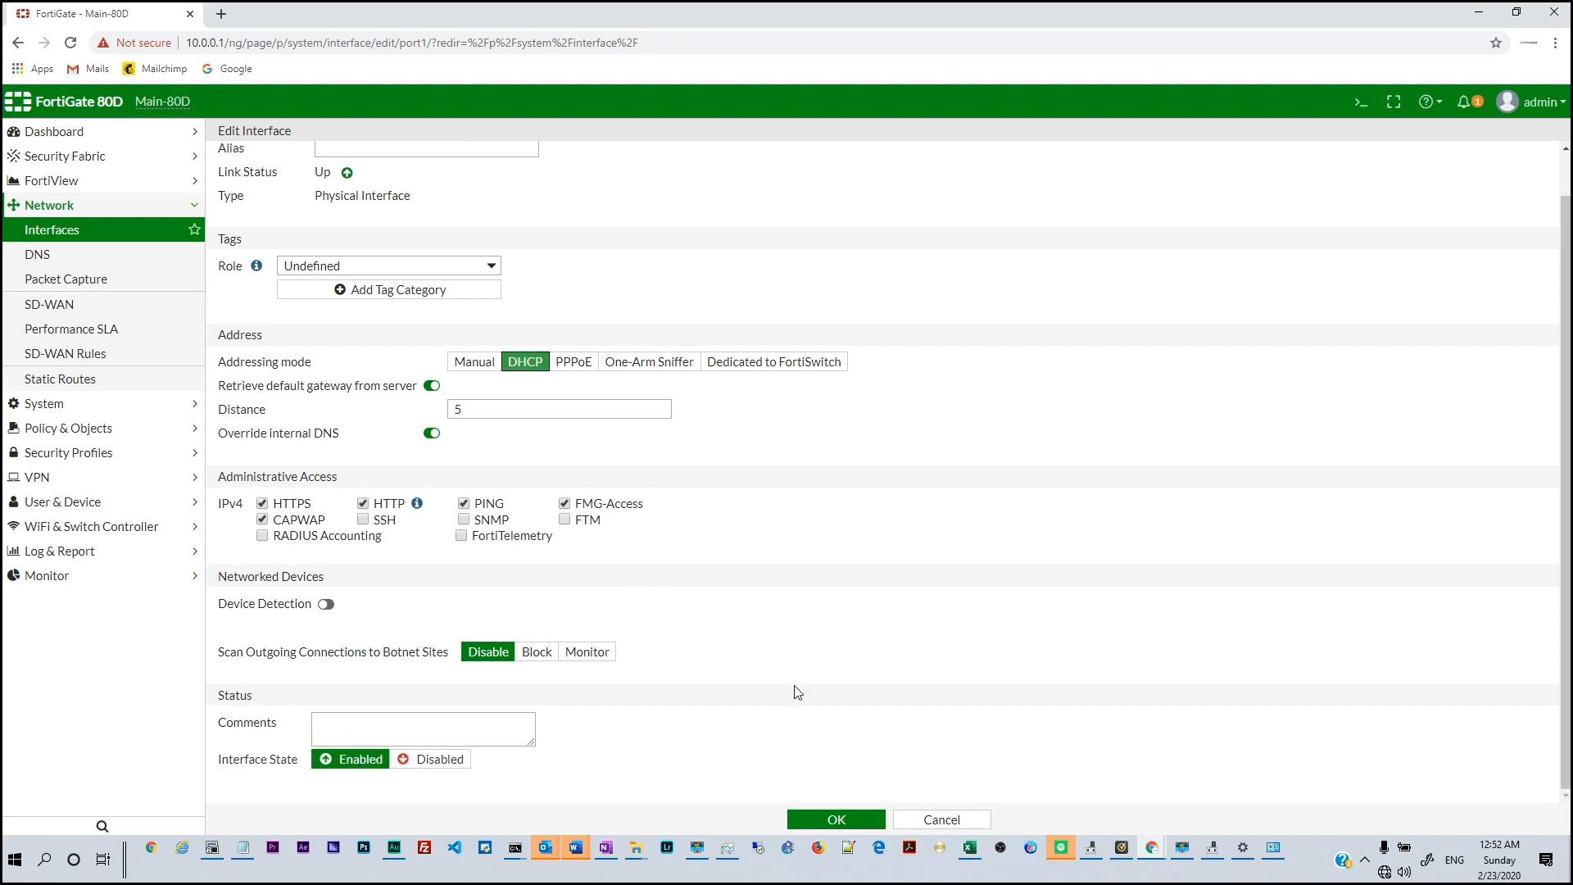
left_click(834, 819)
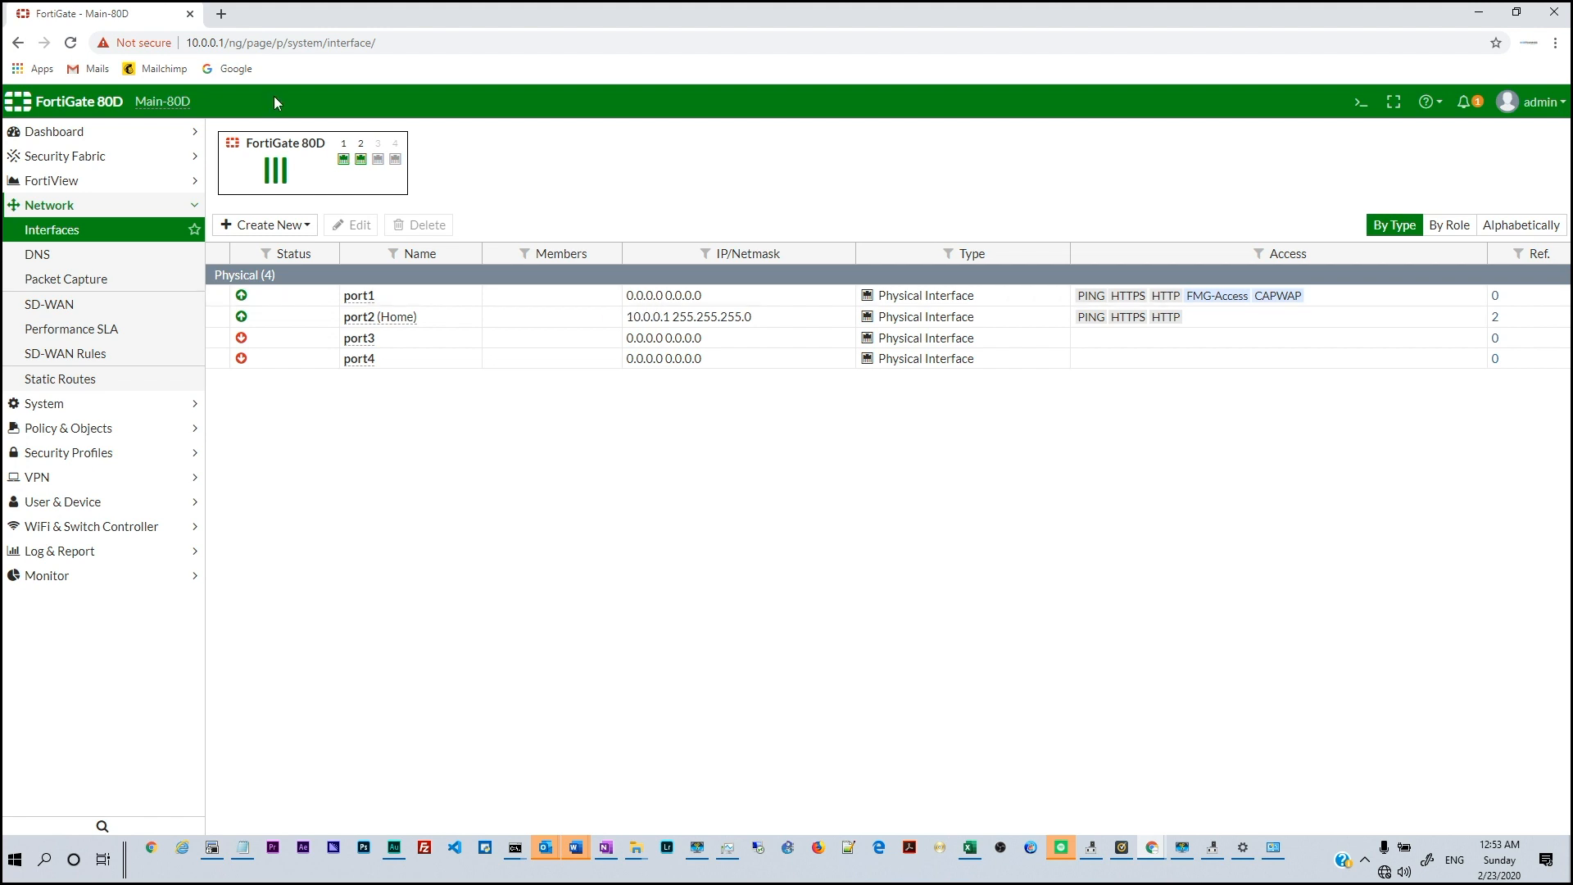
left_click(77, 43)
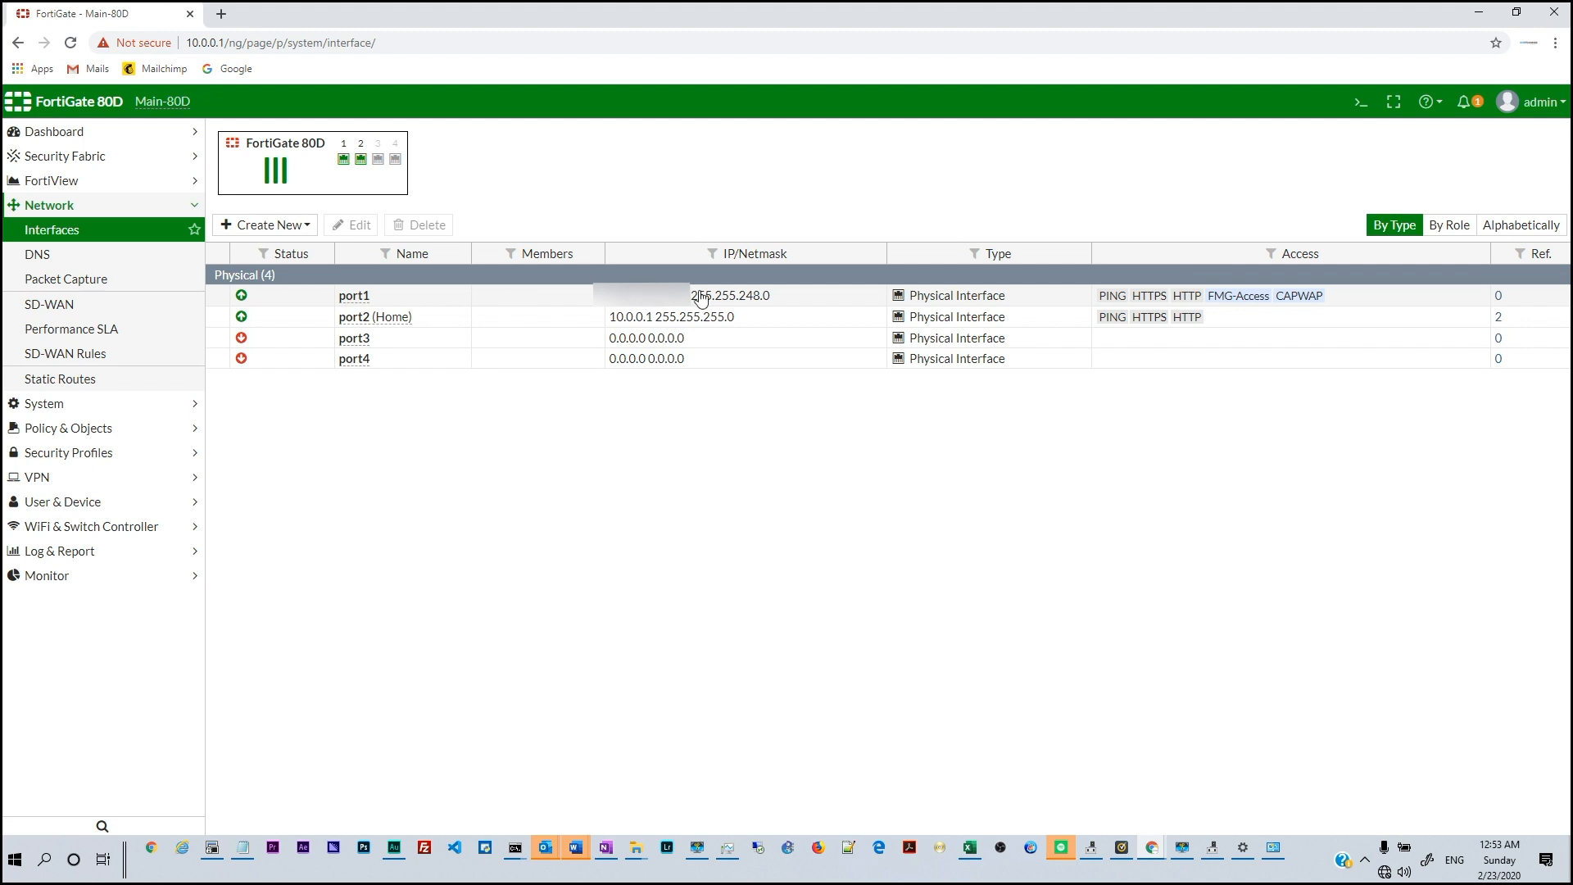
Run 'exec ping 8.8.8.8' in the FortiGate CLI console, getting 0% loss
left_click(1362, 103)
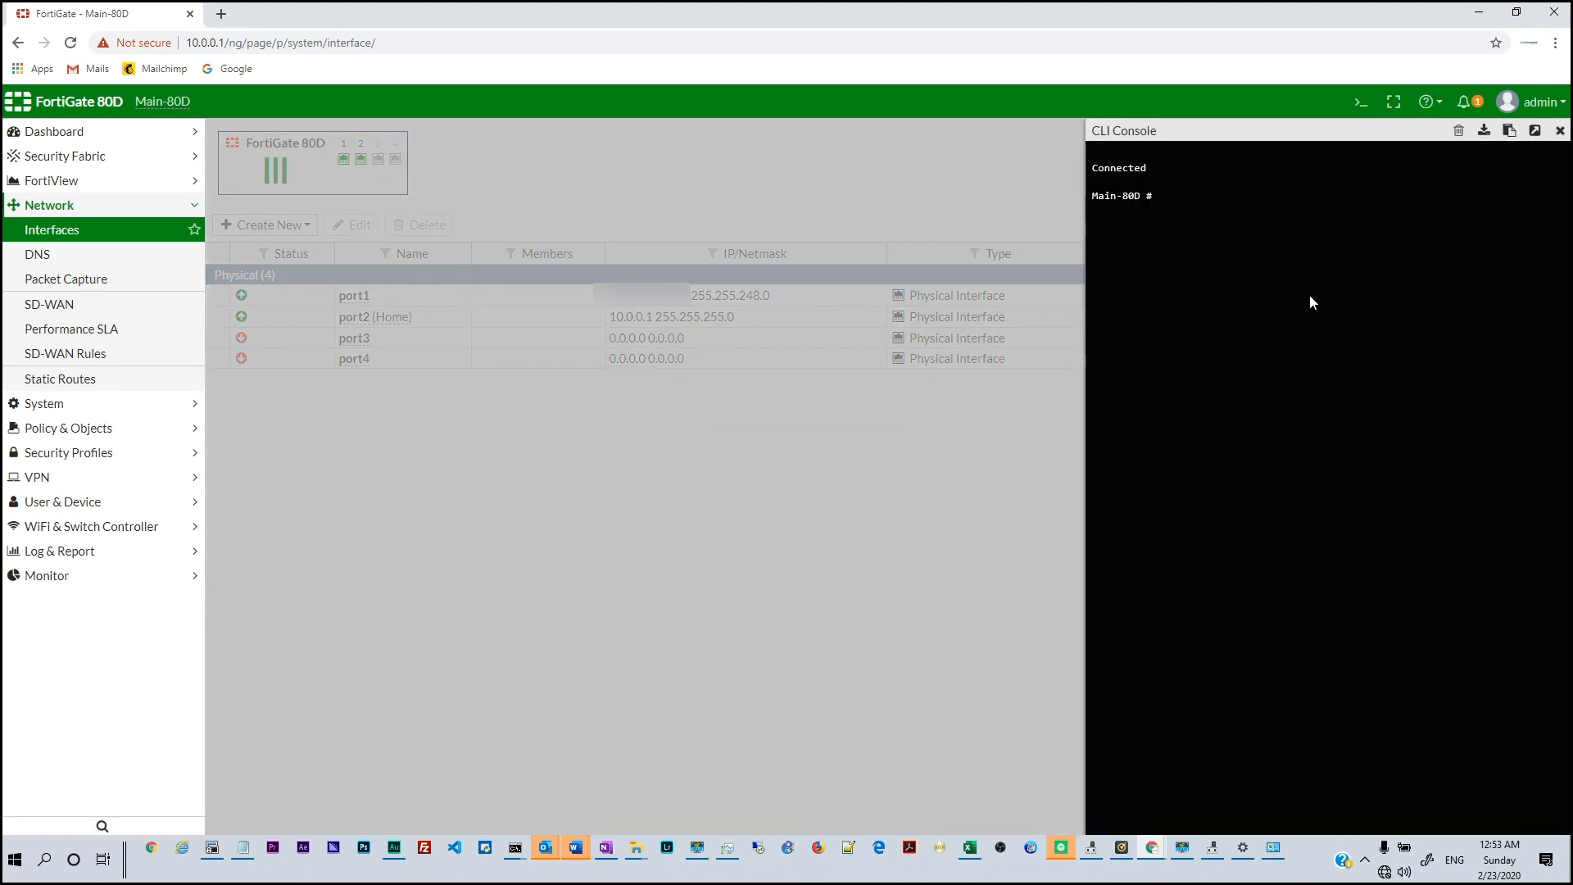
key("Return")
key("Return")
key("Return")
type("exec ping")
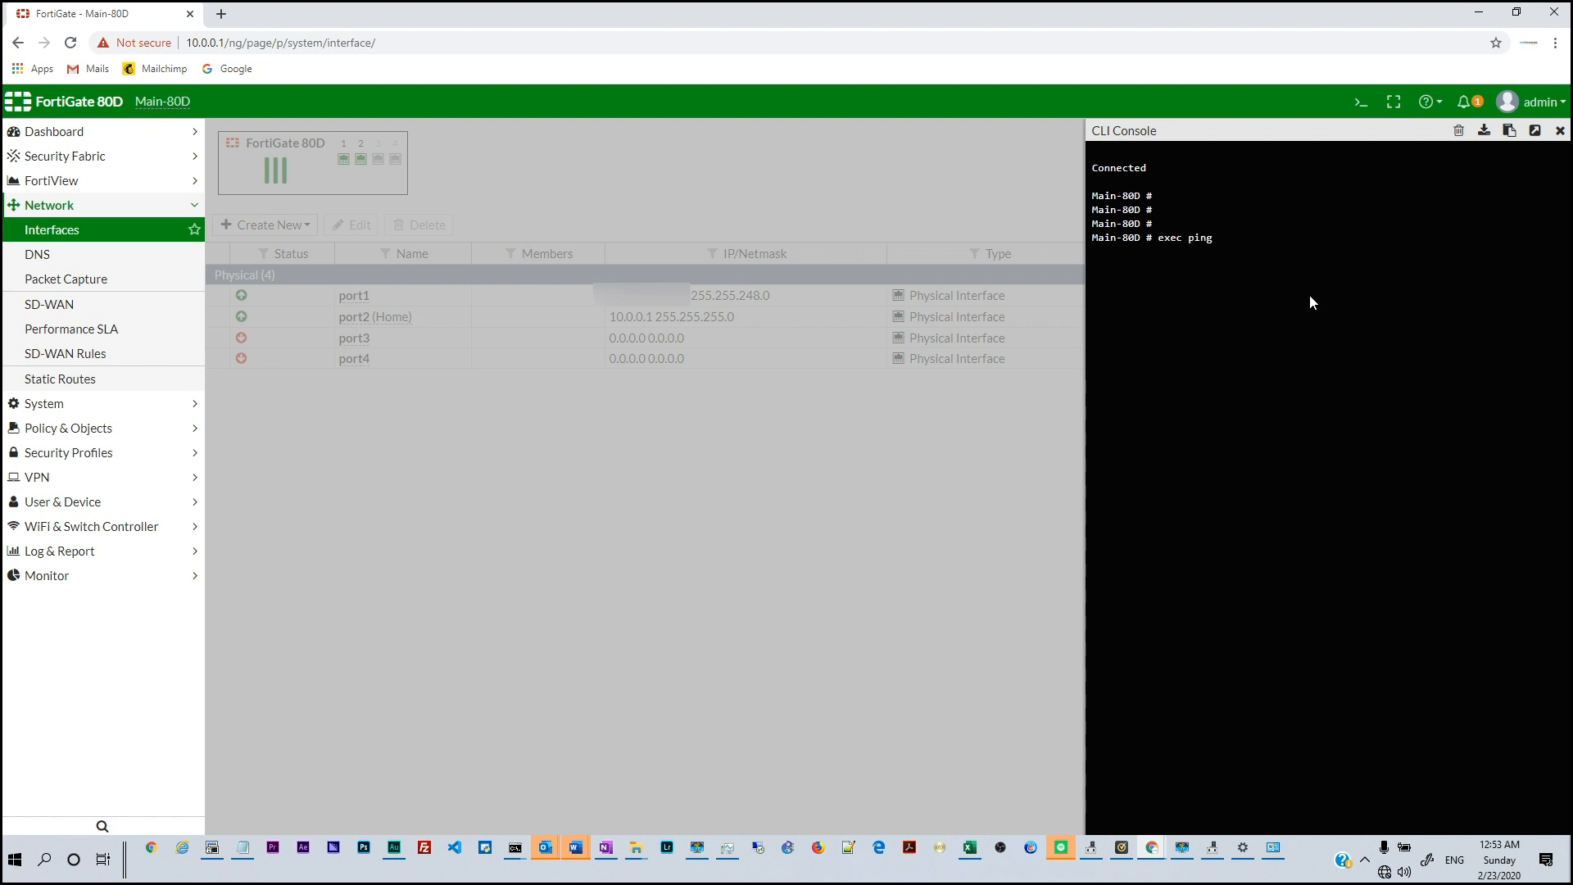
type(" 8.8.8.8")
key("Return")
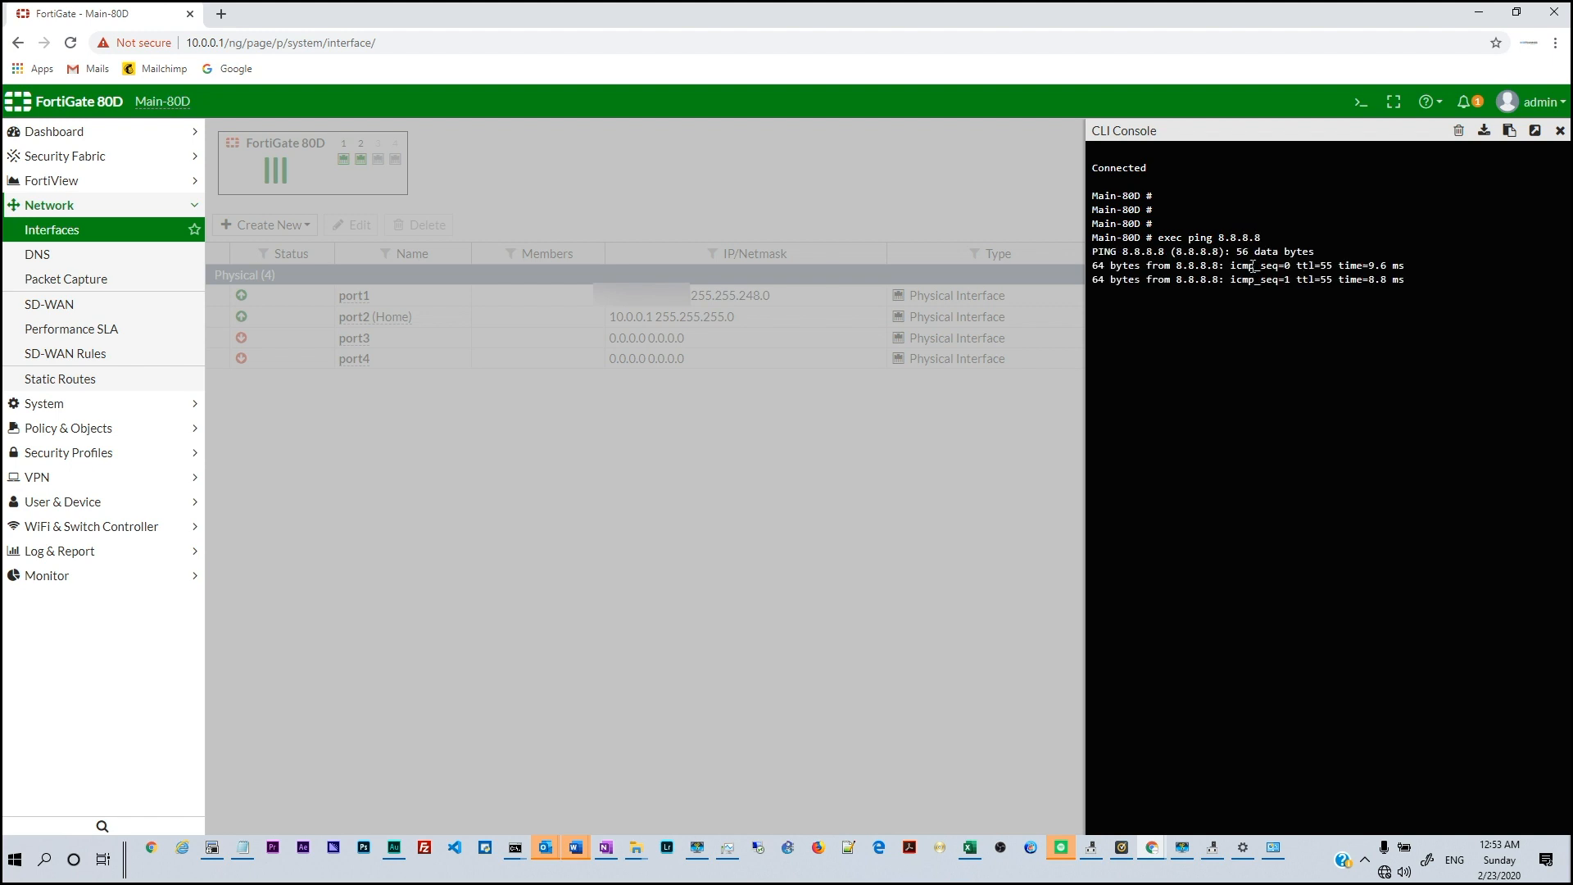
Check the PC's continuous ping window, still failing, then return to FortiGate
mouse_move(515, 849)
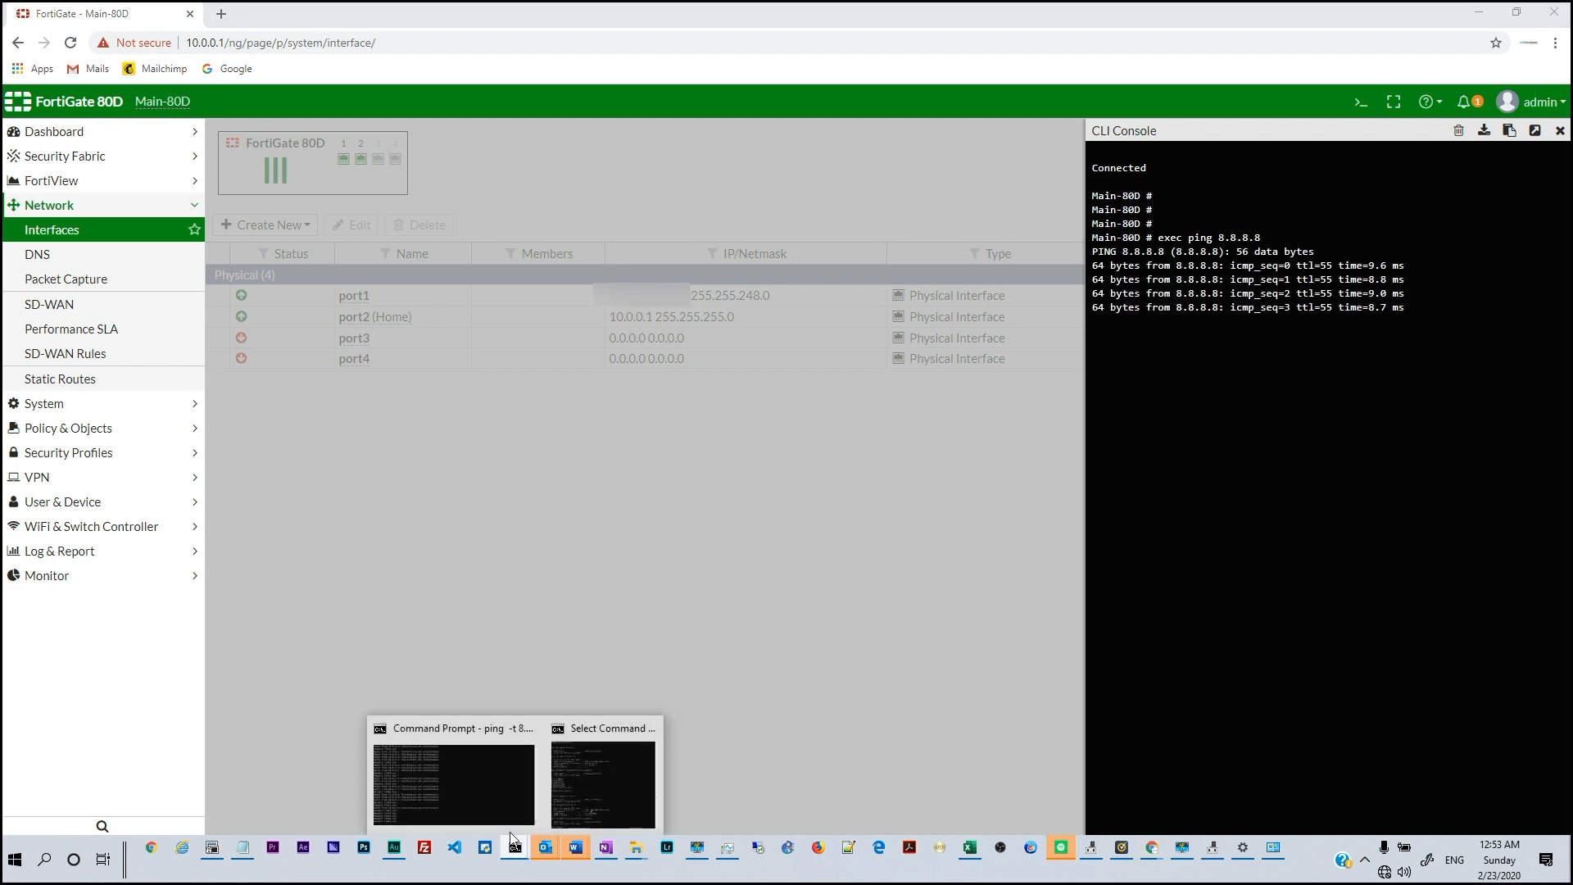
left_click(484, 792)
left_click(496, 411)
right_click(474, 415)
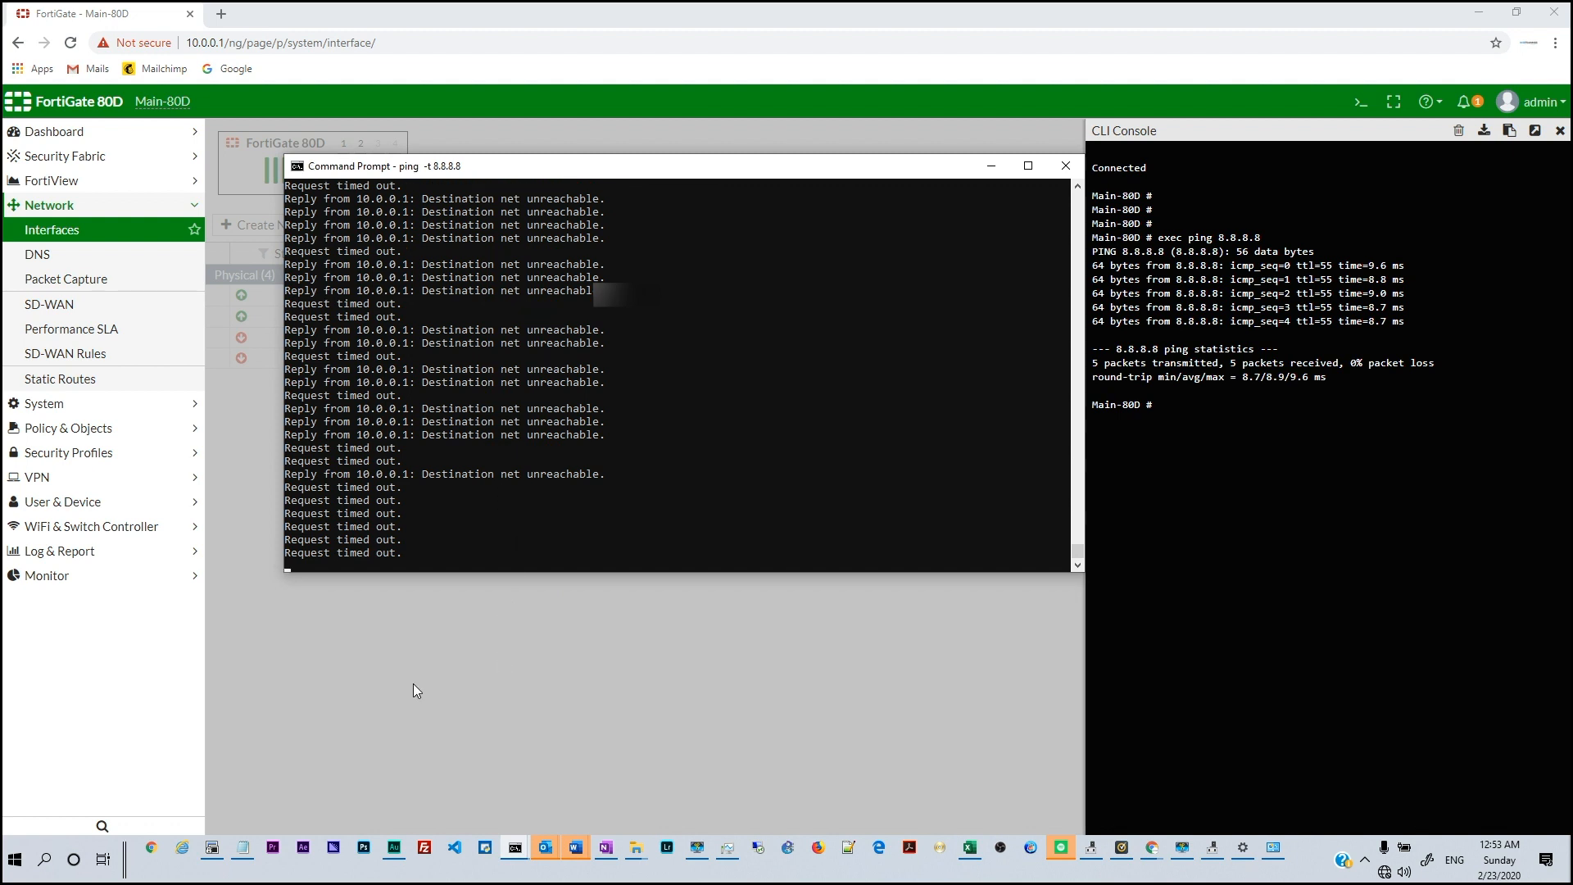
left_click(405, 654)
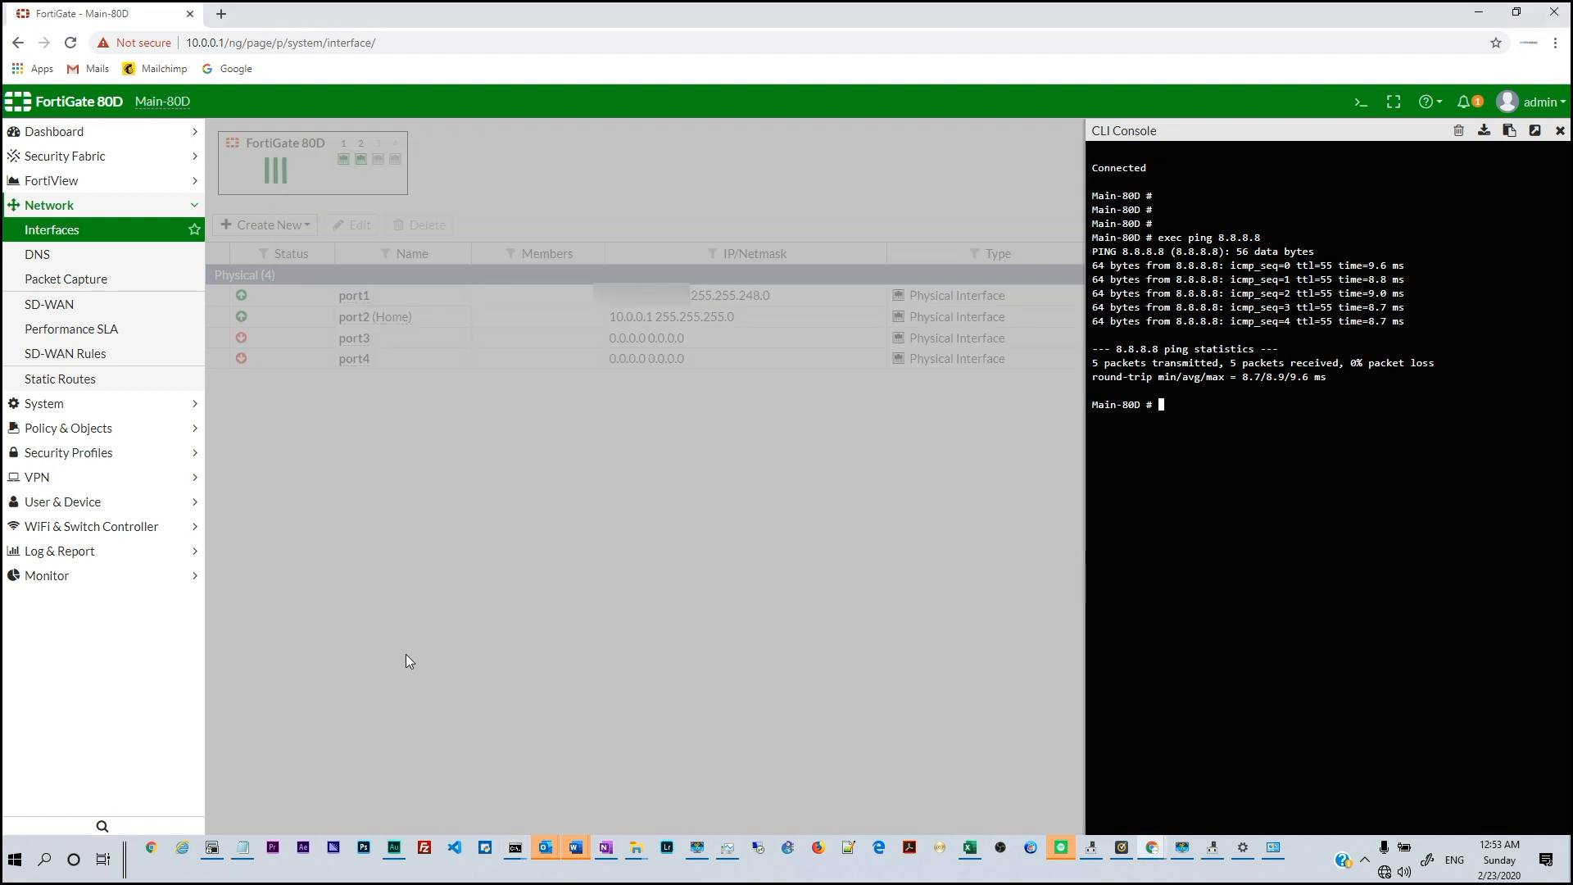
Look up the Home Subnet entry among the firewall address objects
left_click(59, 429)
left_click(82, 306)
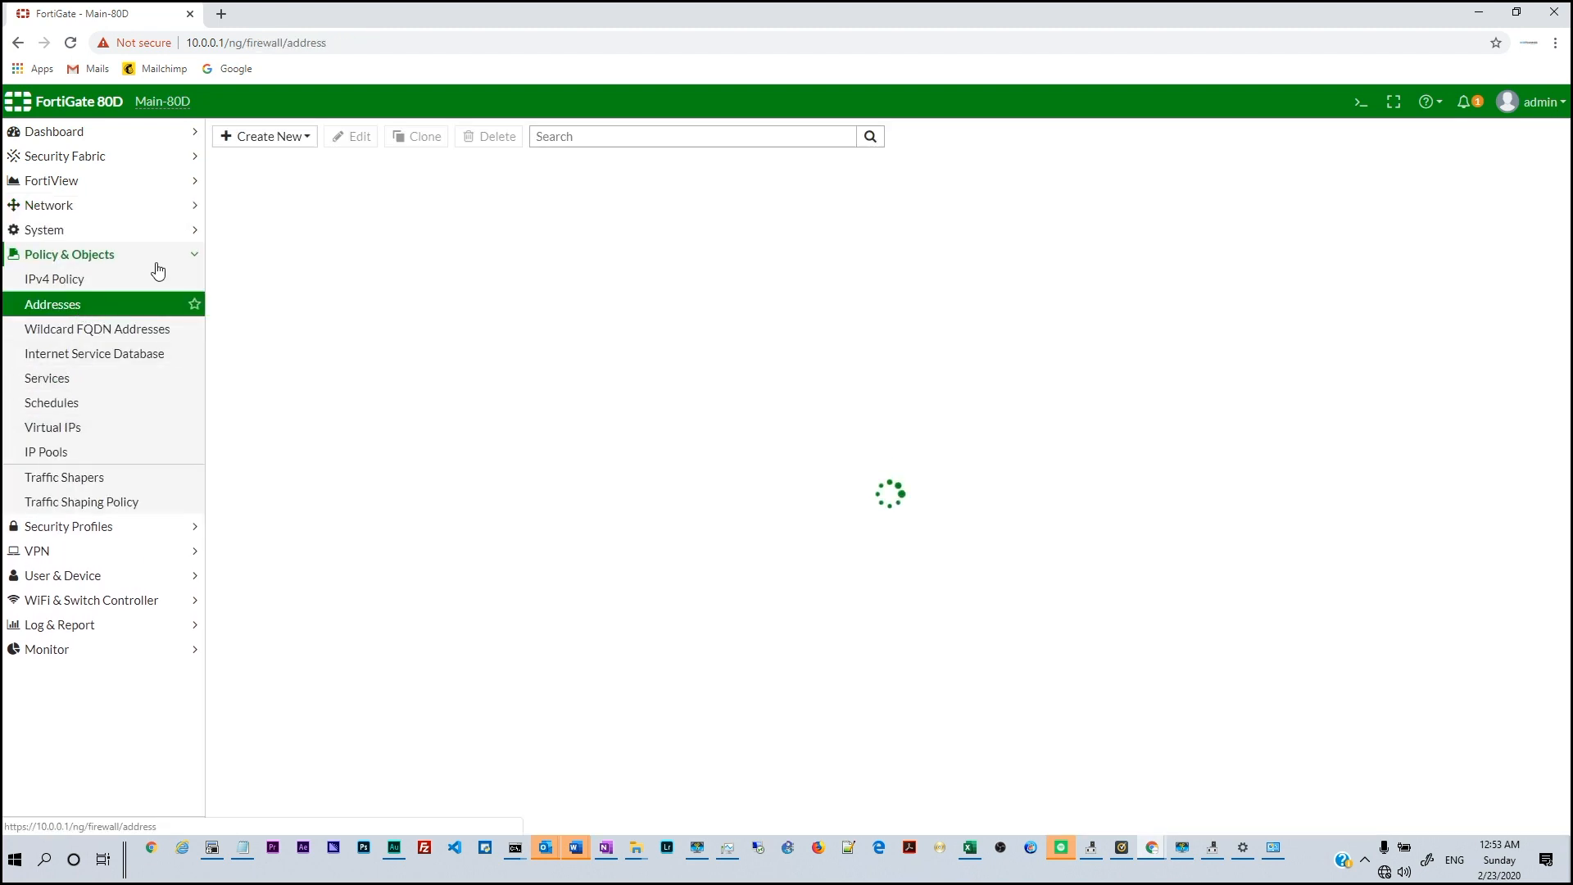
left_click(222, 198)
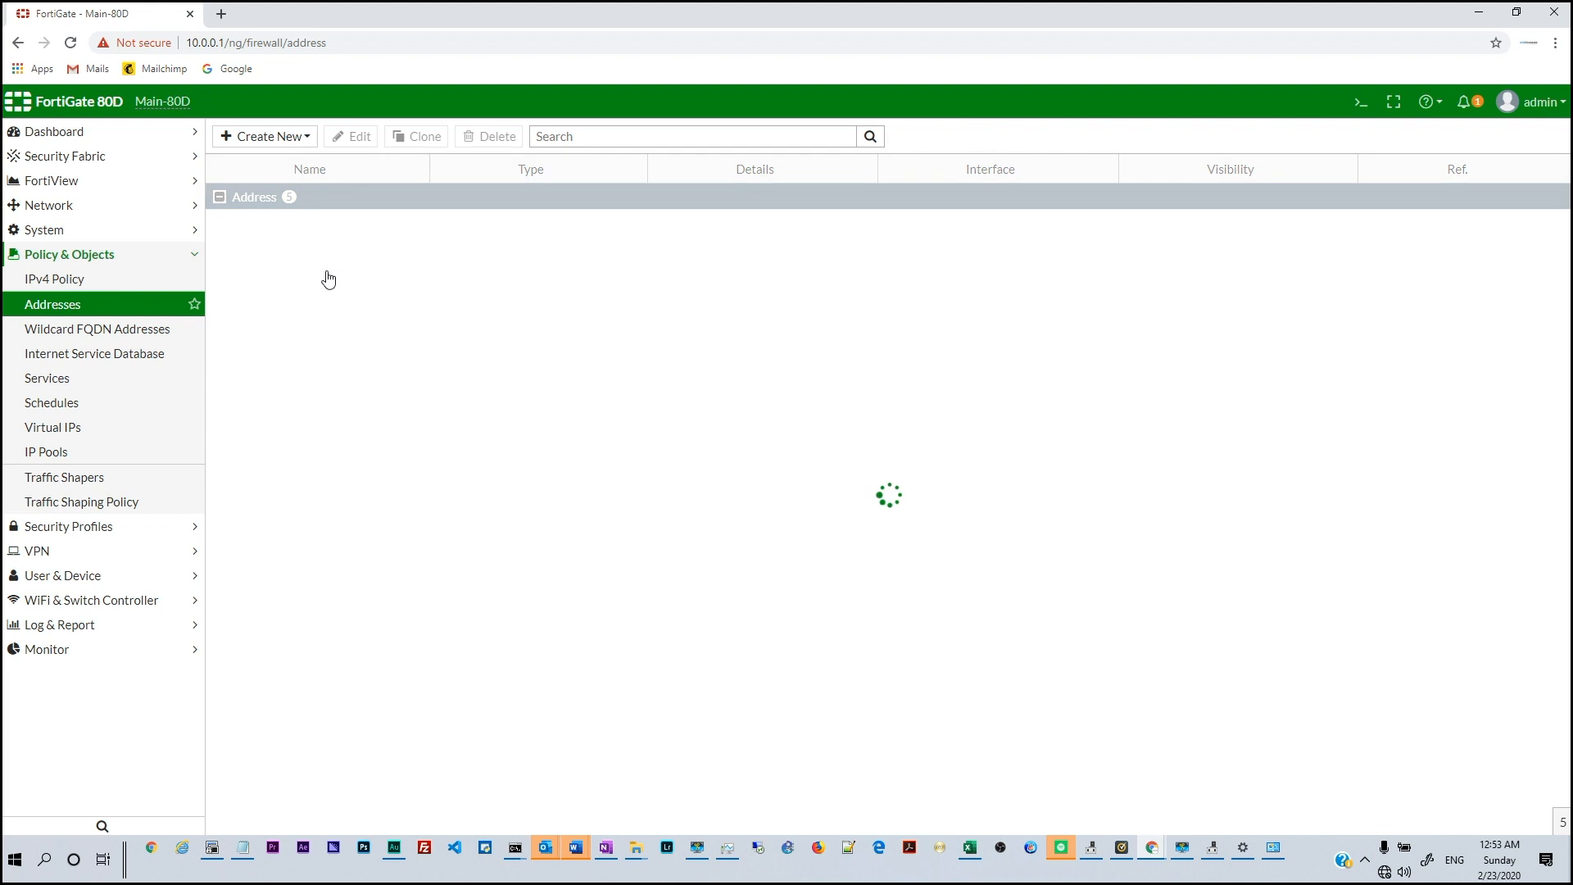
left_click(259, 256)
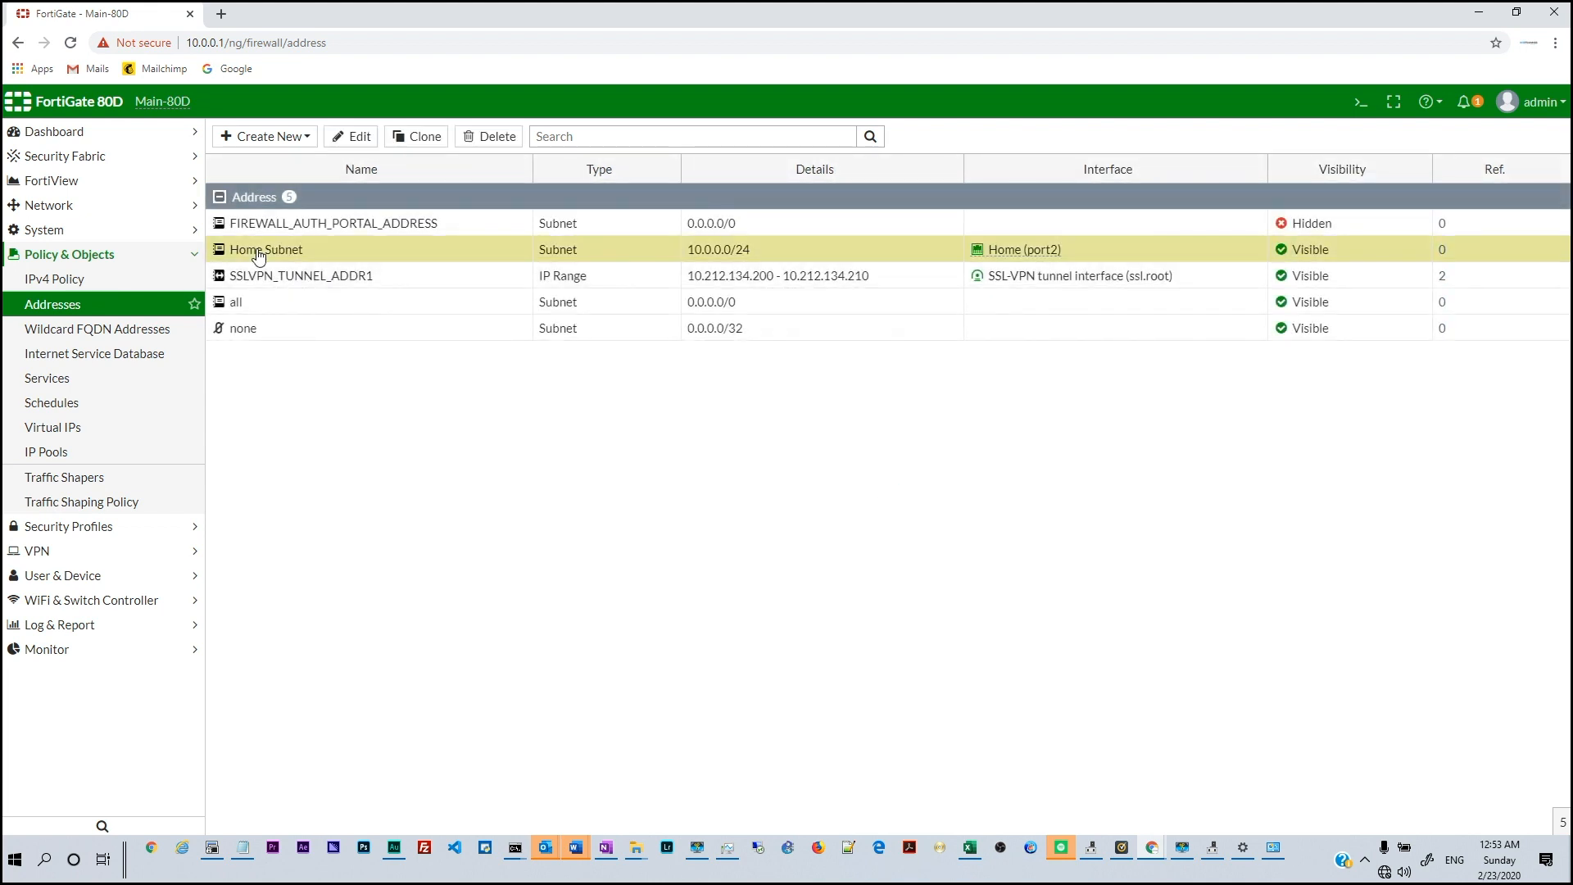
Start a new IPv4 policy named 'Home subnet to' and review the incoming interfaces
left_click(98, 281)
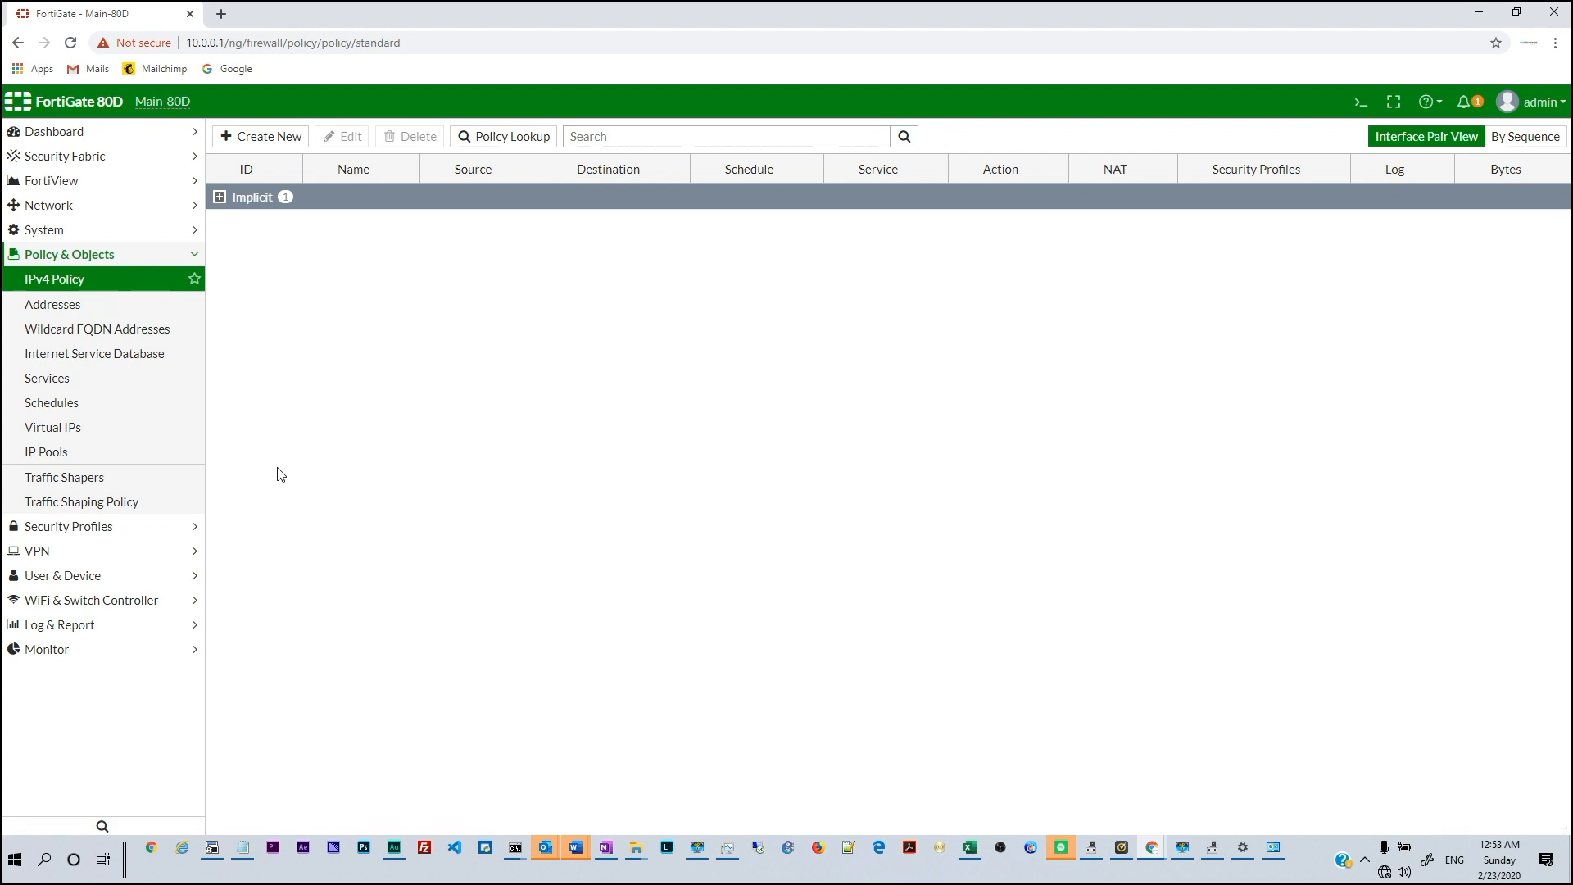
left_click(279, 139)
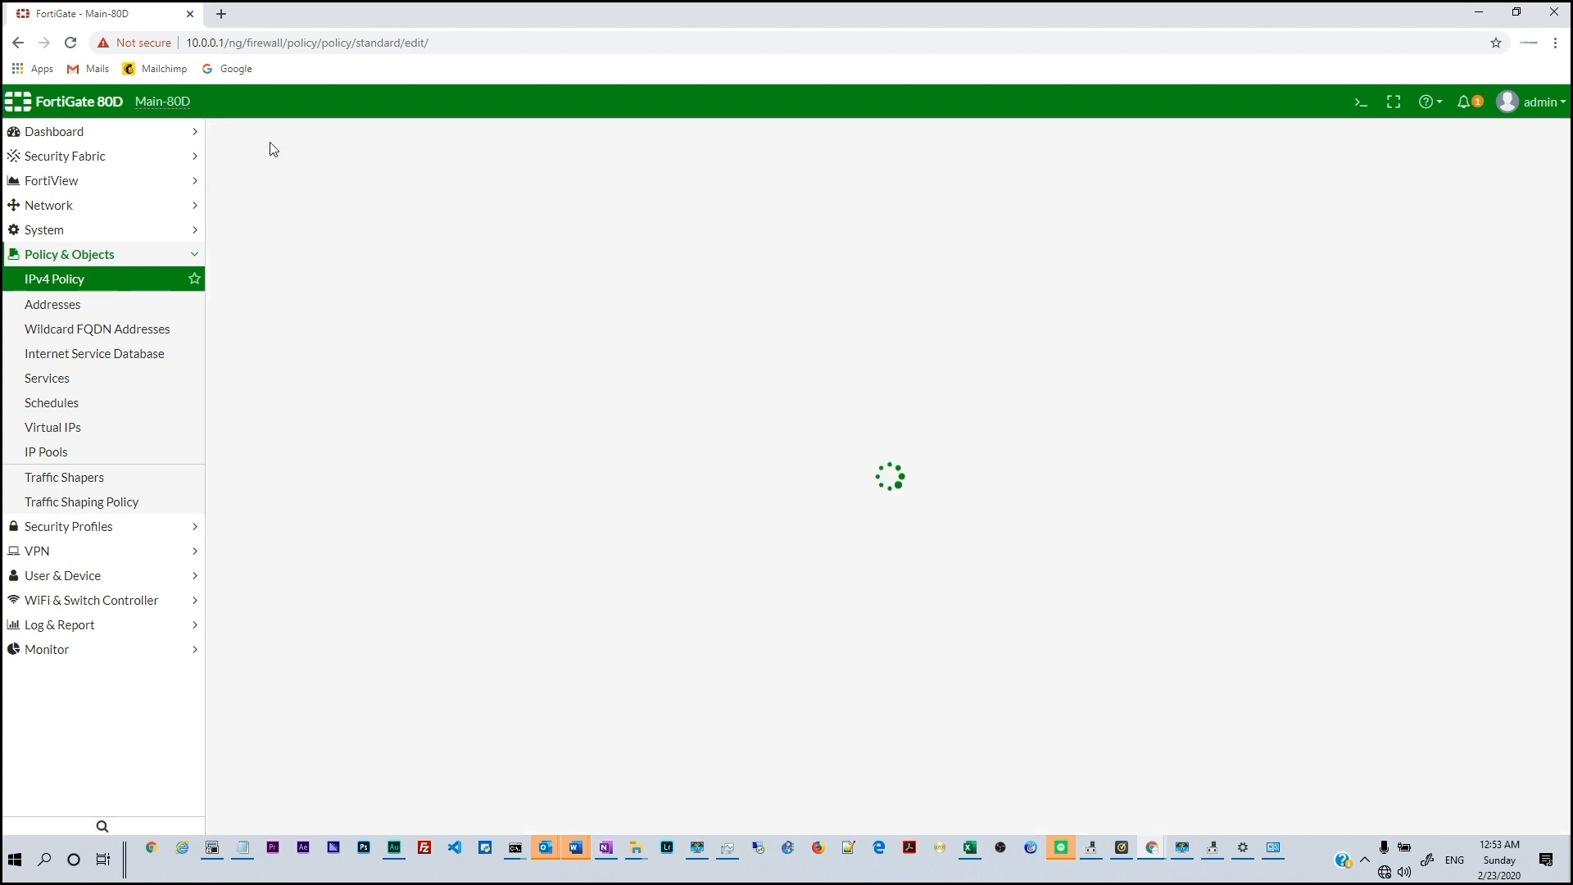
left_click(371, 186)
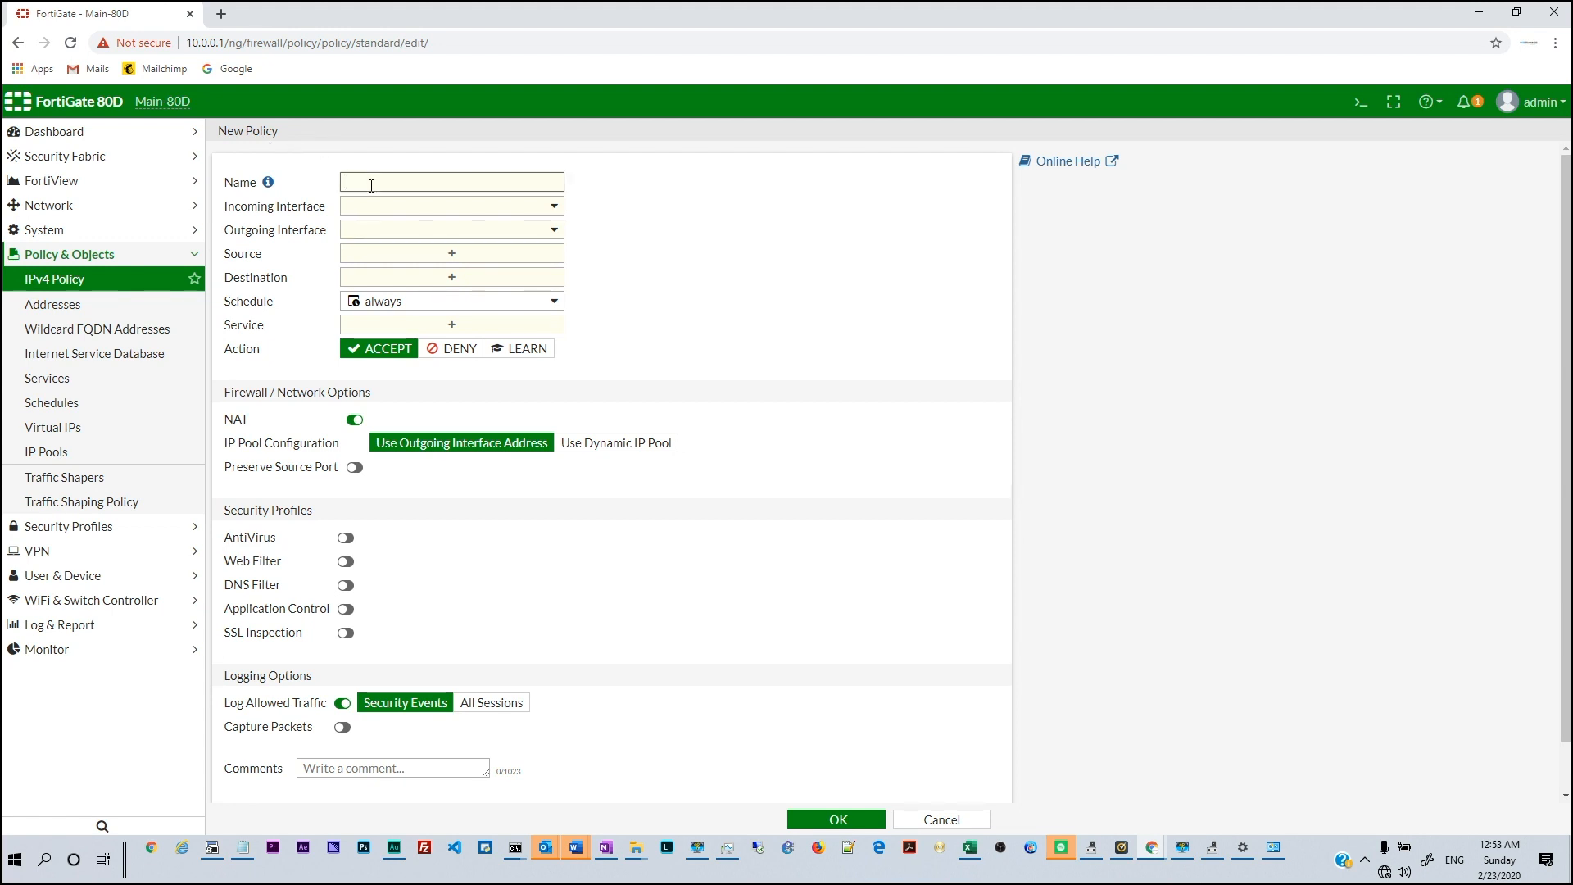
type("Home subnet to")
left_click(370, 212)
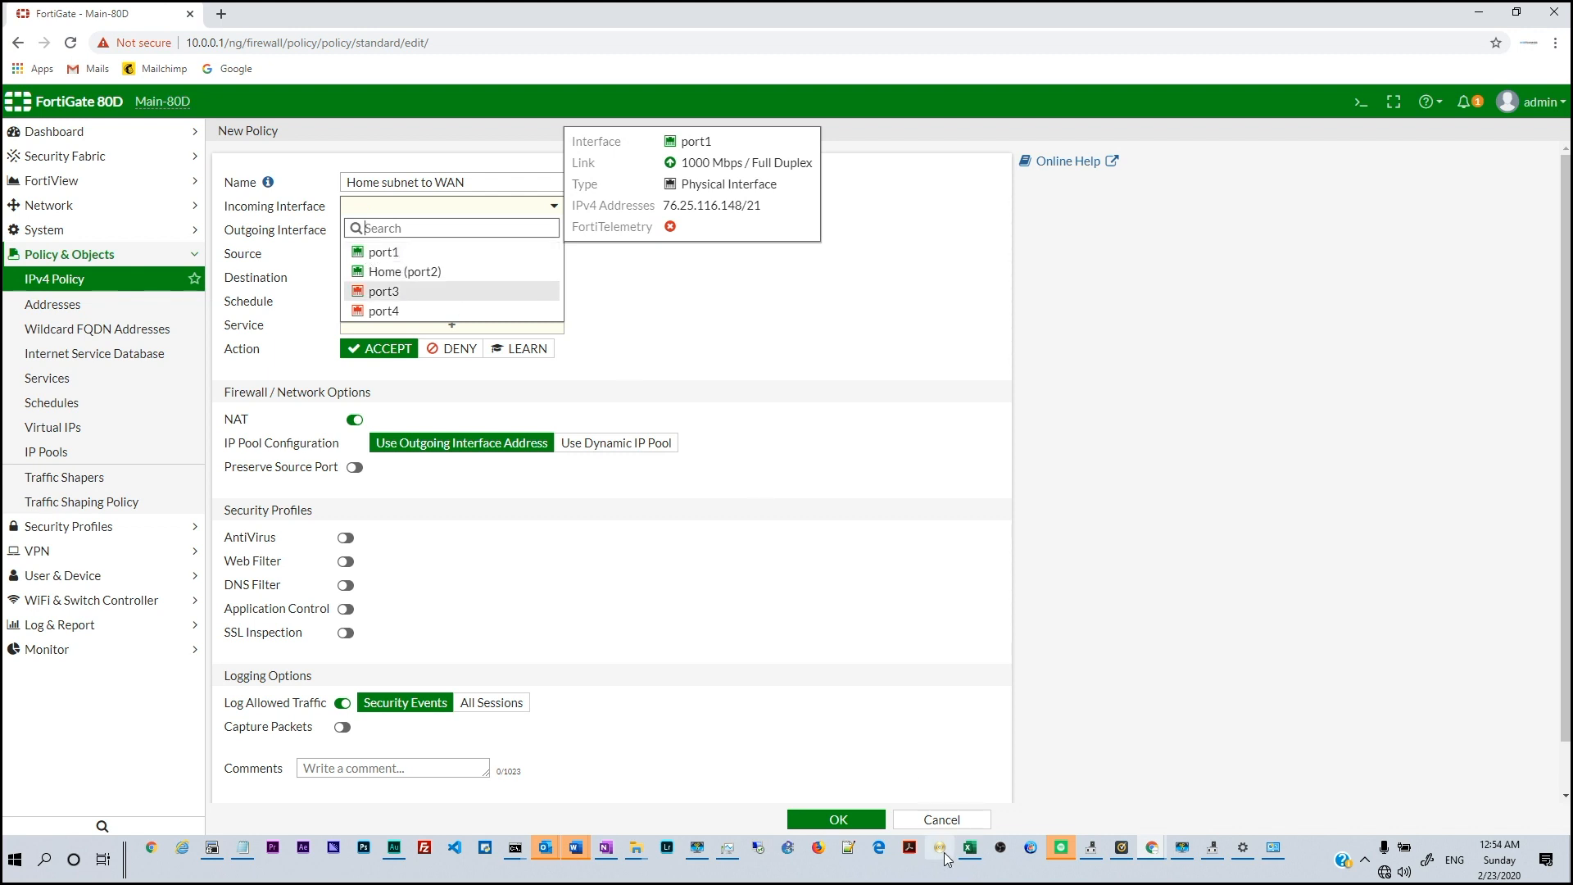
left_click(938, 823)
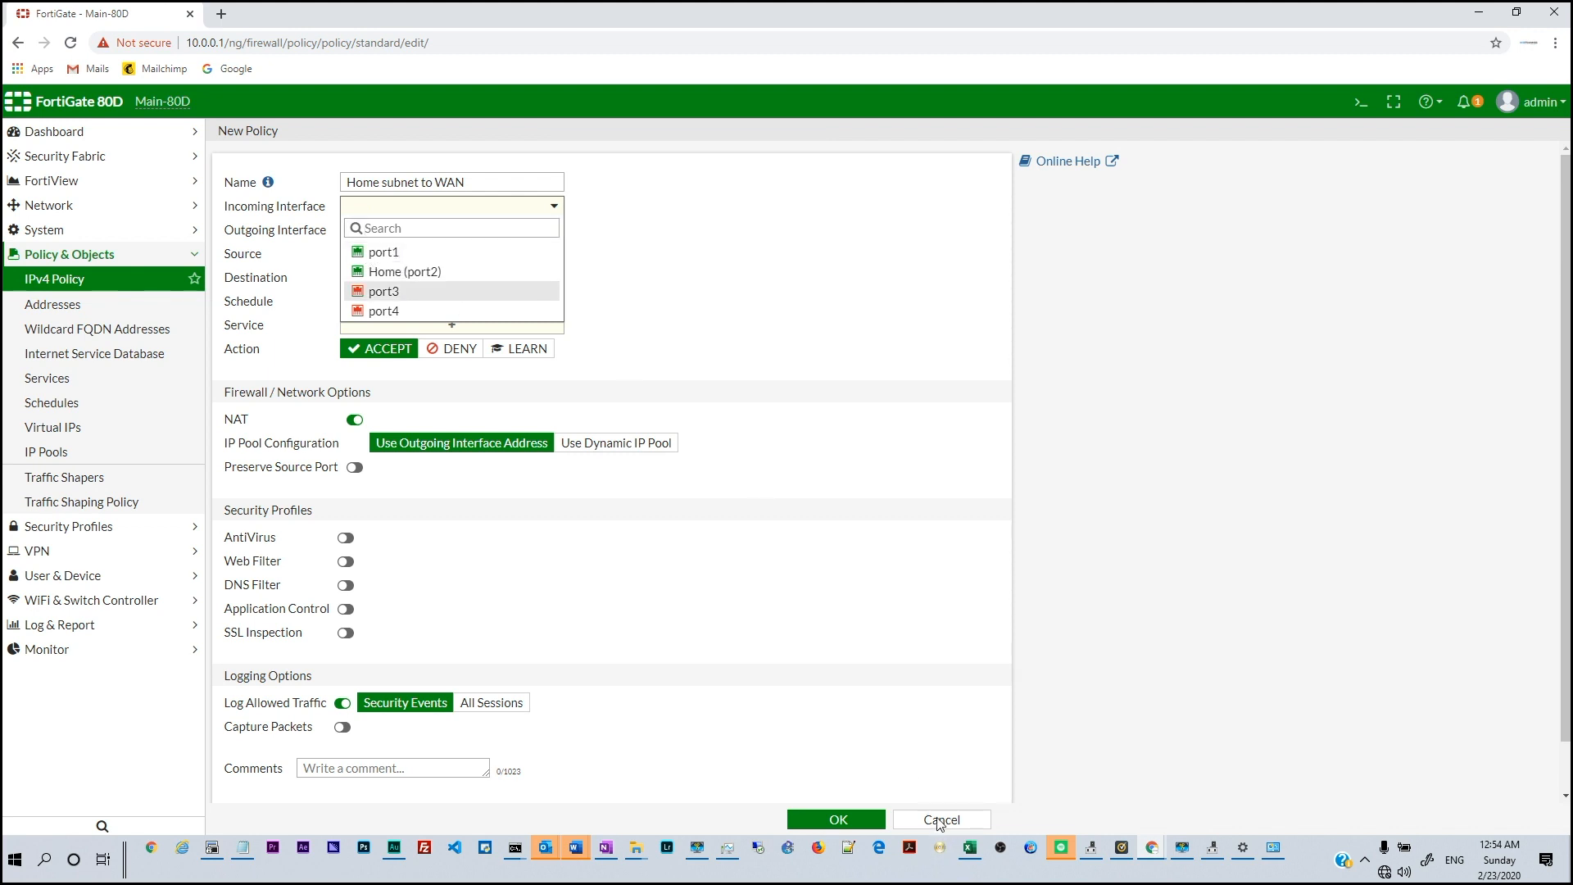
Abandon the policy and go to Network > Interfaces
left_click(57, 181)
left_click(65, 723)
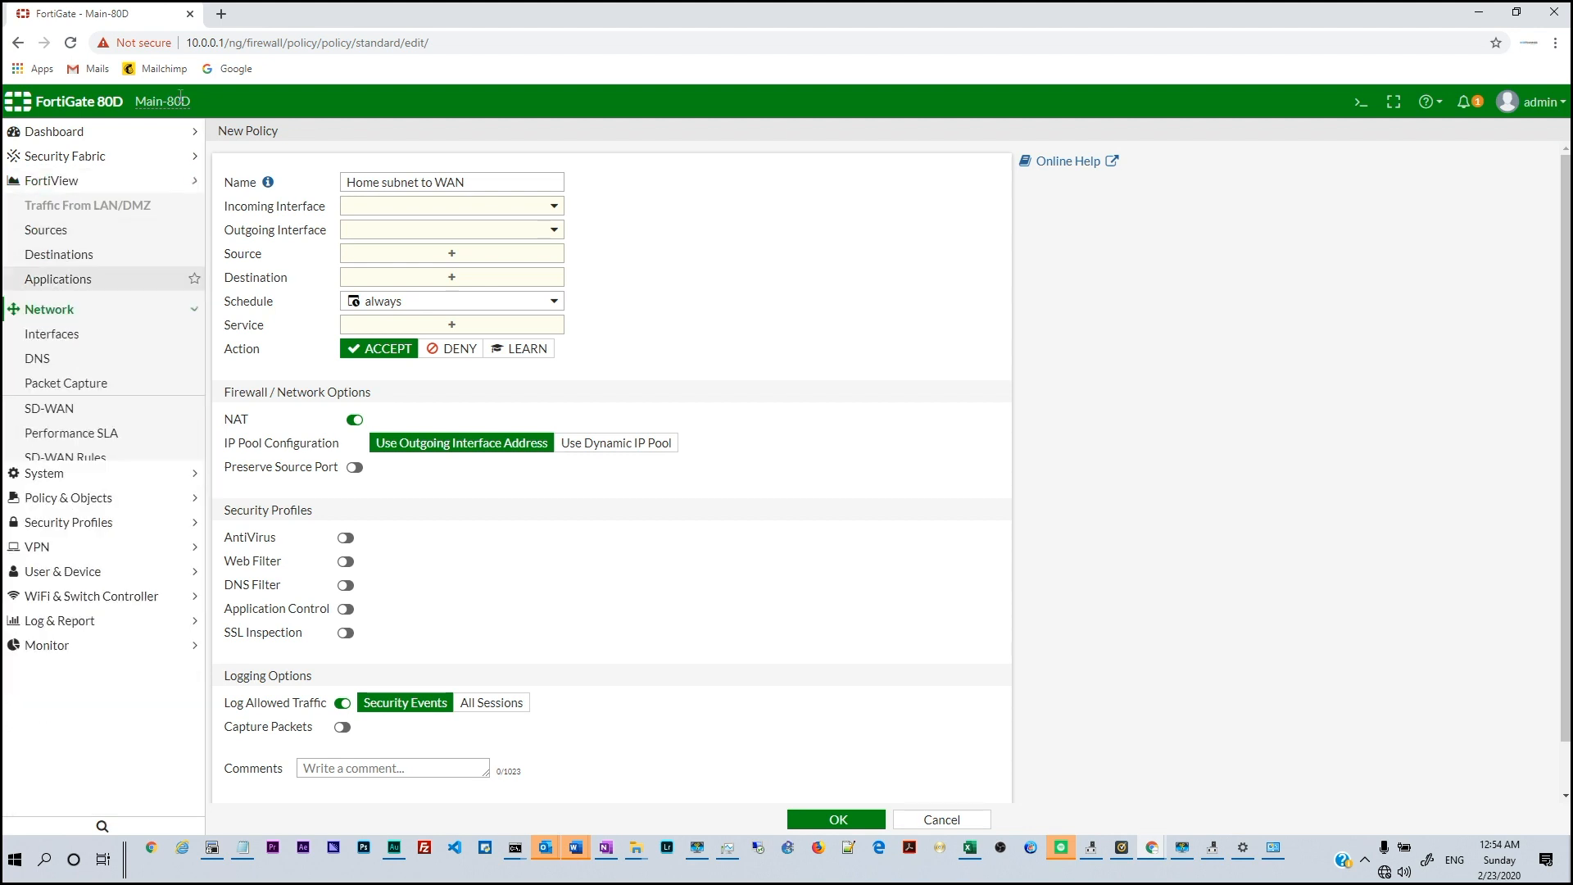
left_click(57, 229)
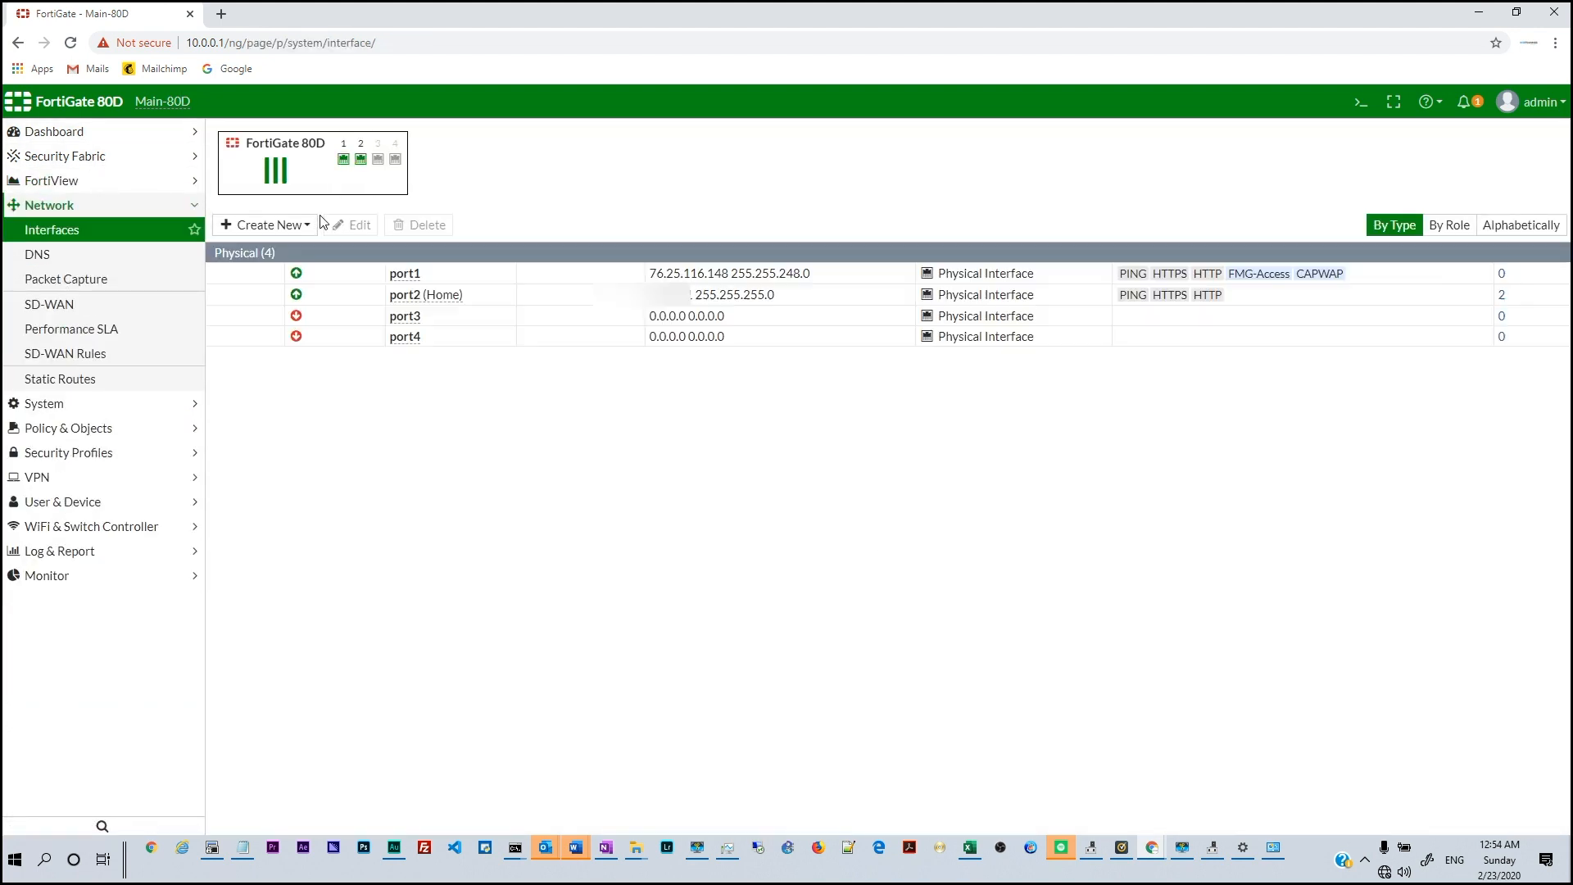
Give port1 the alias WAN and save it
double_click(397, 302)
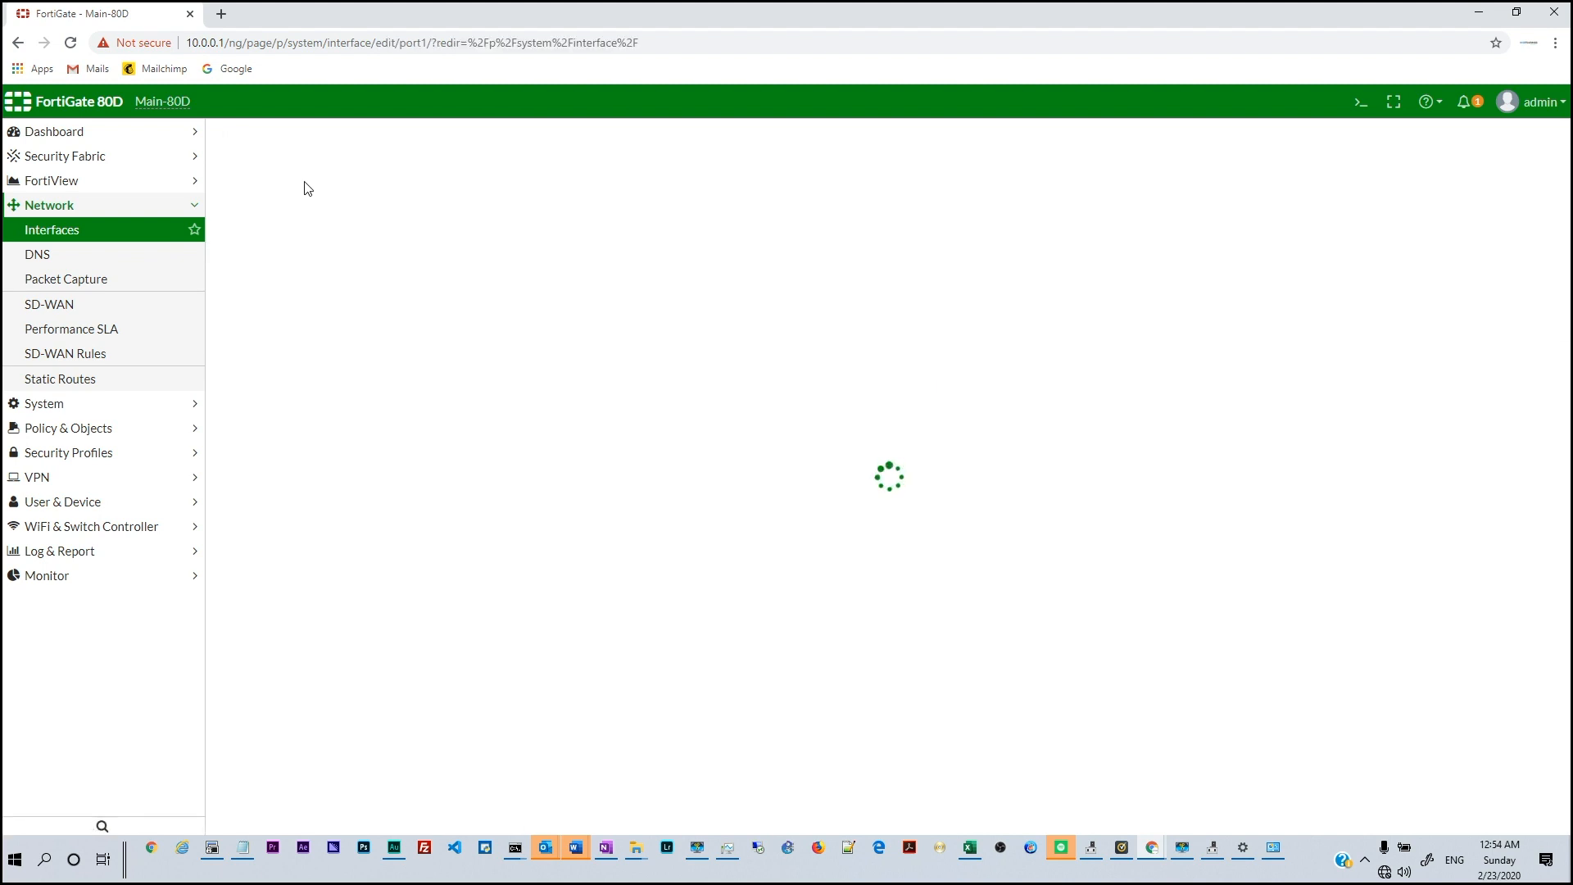
left_click(339, 190)
type("WASN")
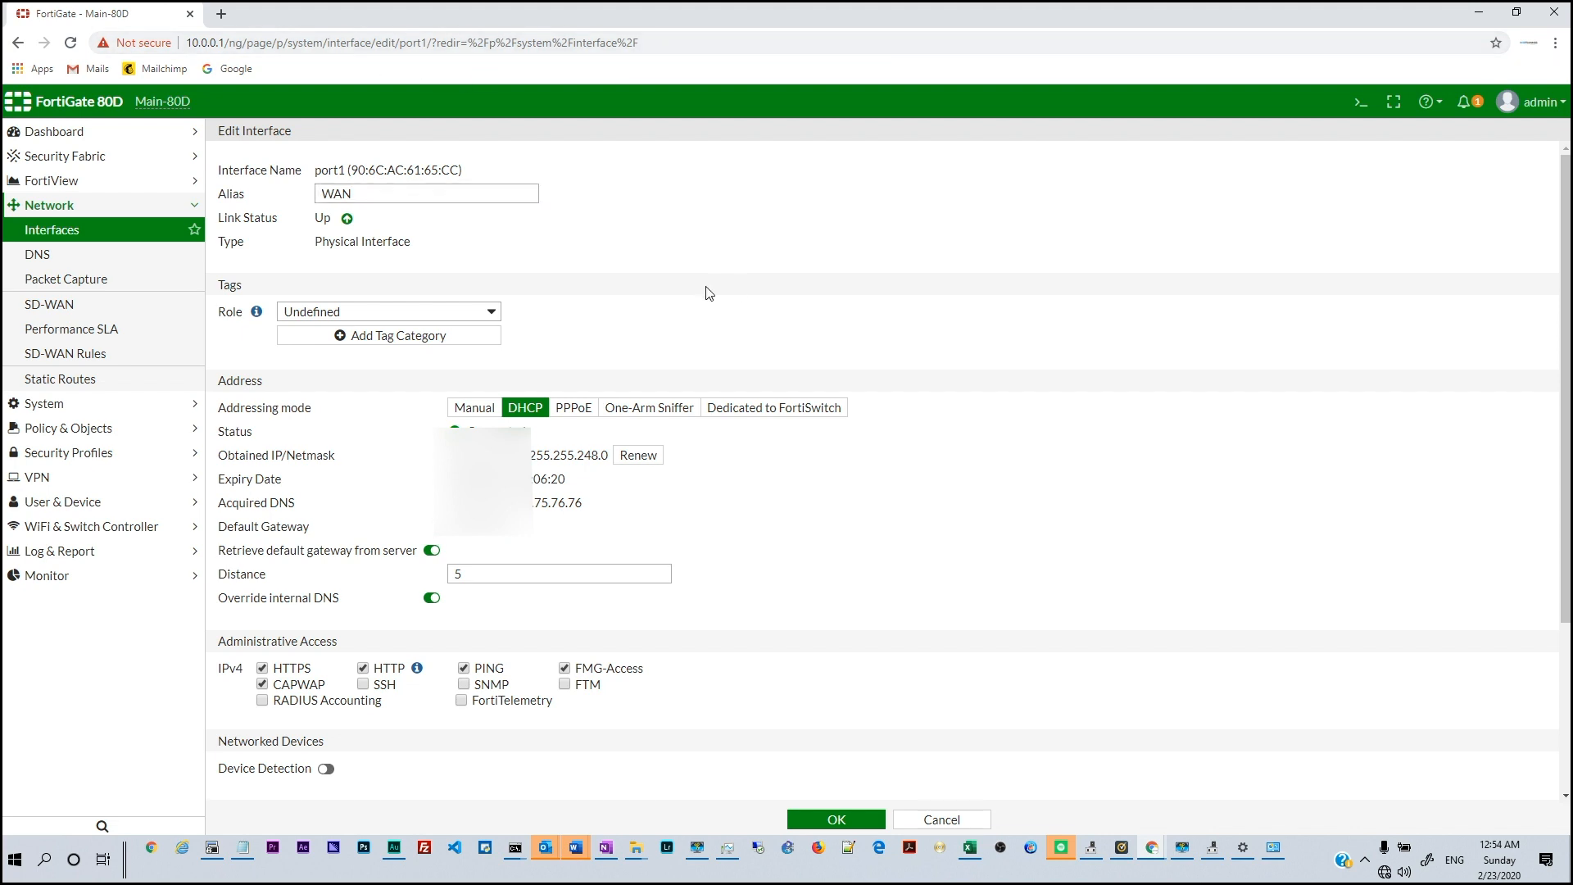
scroll(647, 328, "down", 2)
left_click(837, 820)
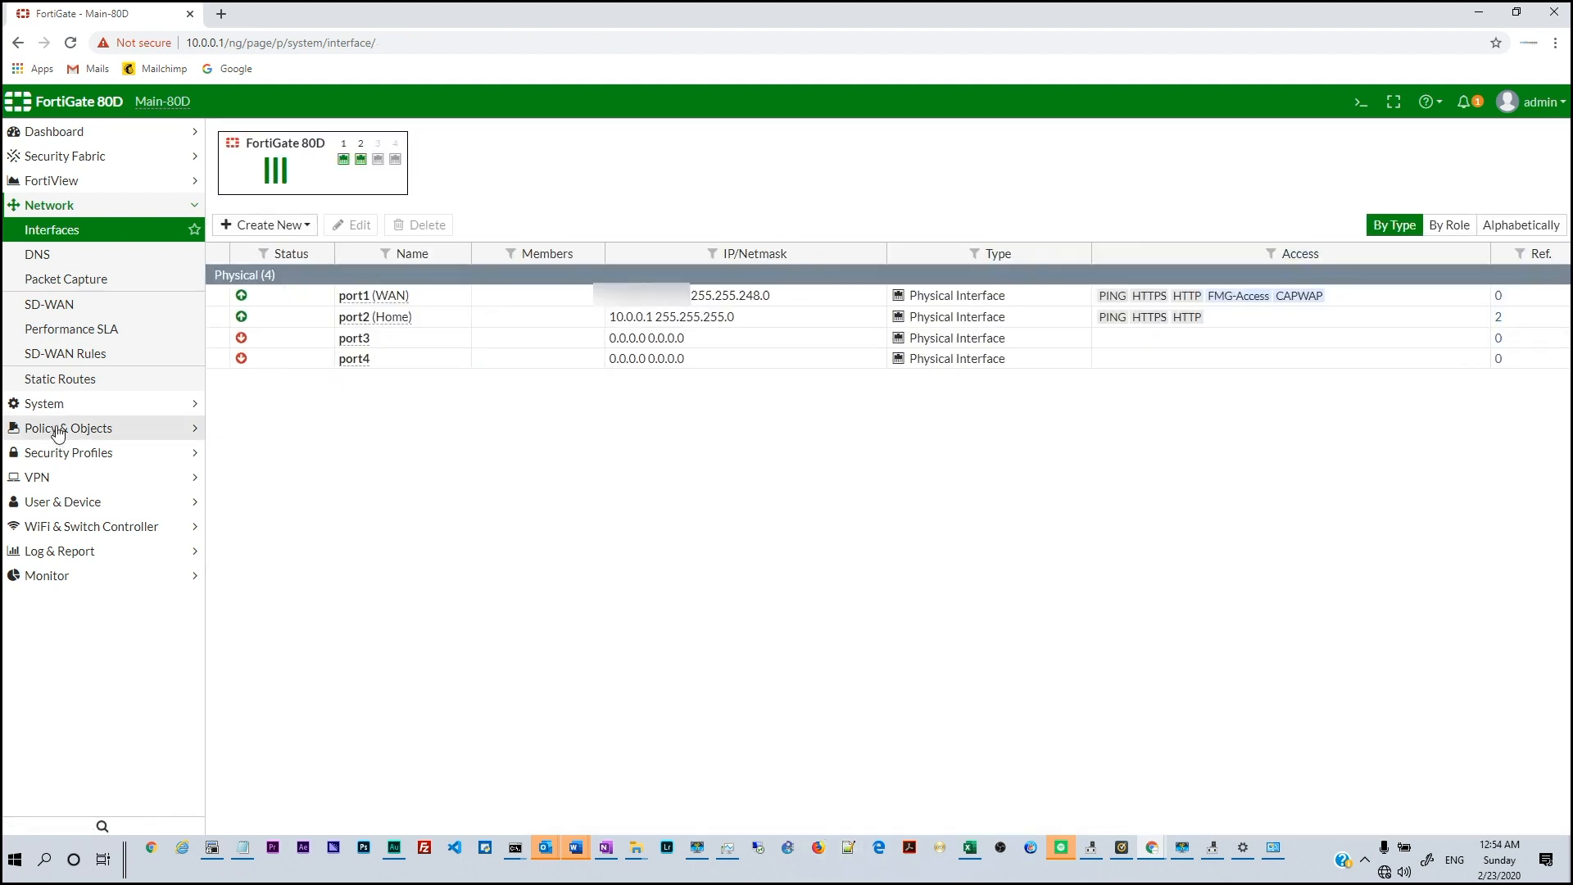
Create a new IPv4 policy named 'Home subnet to WAN'
left_click(76, 434)
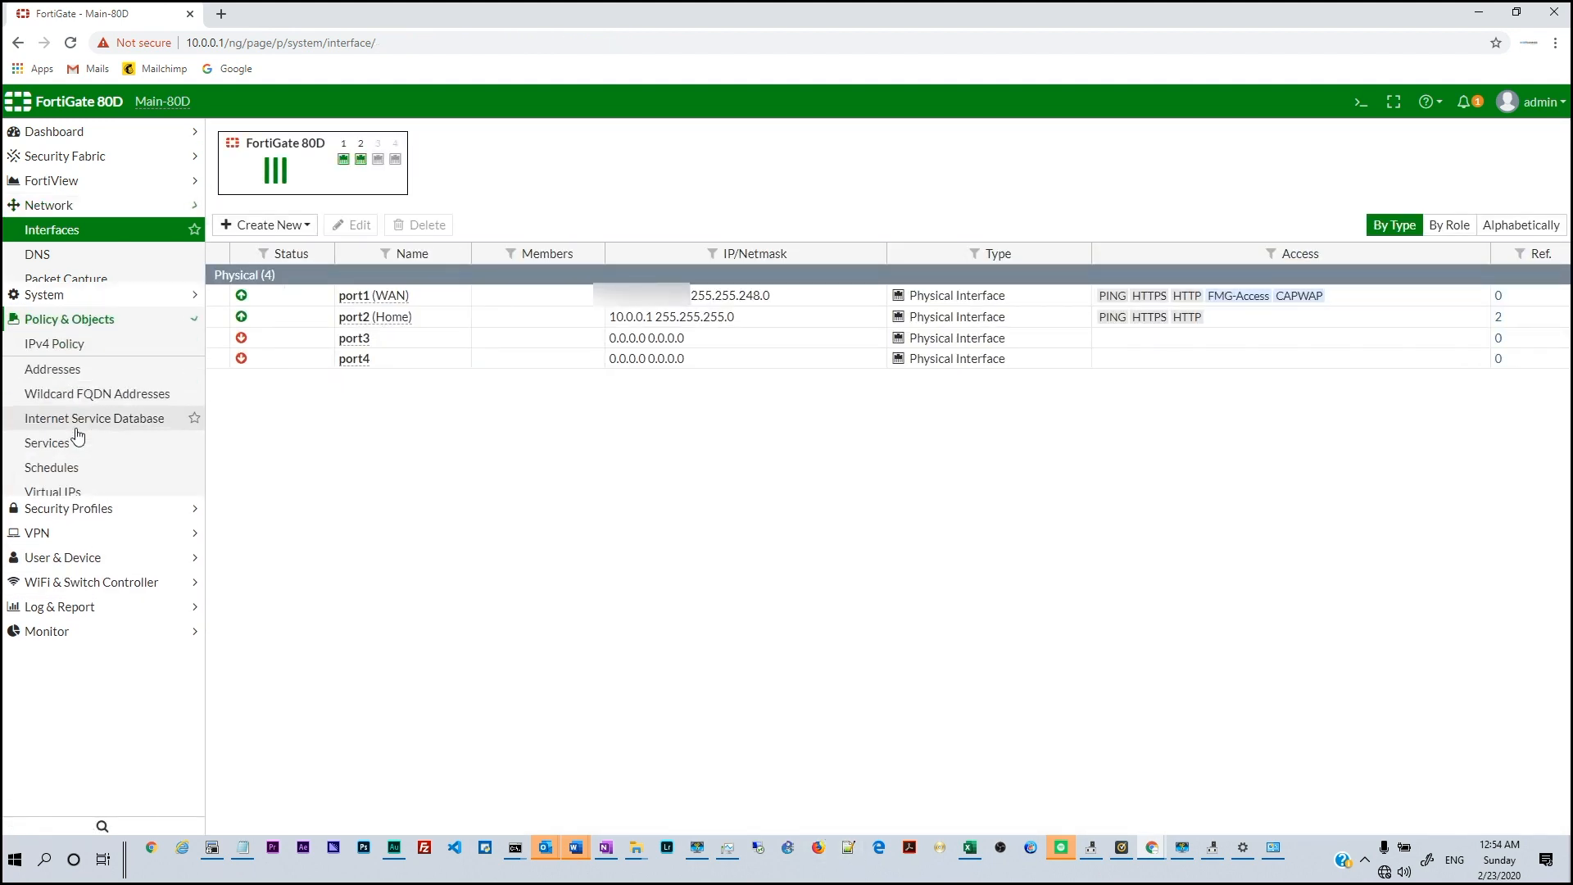
left_click(77, 281)
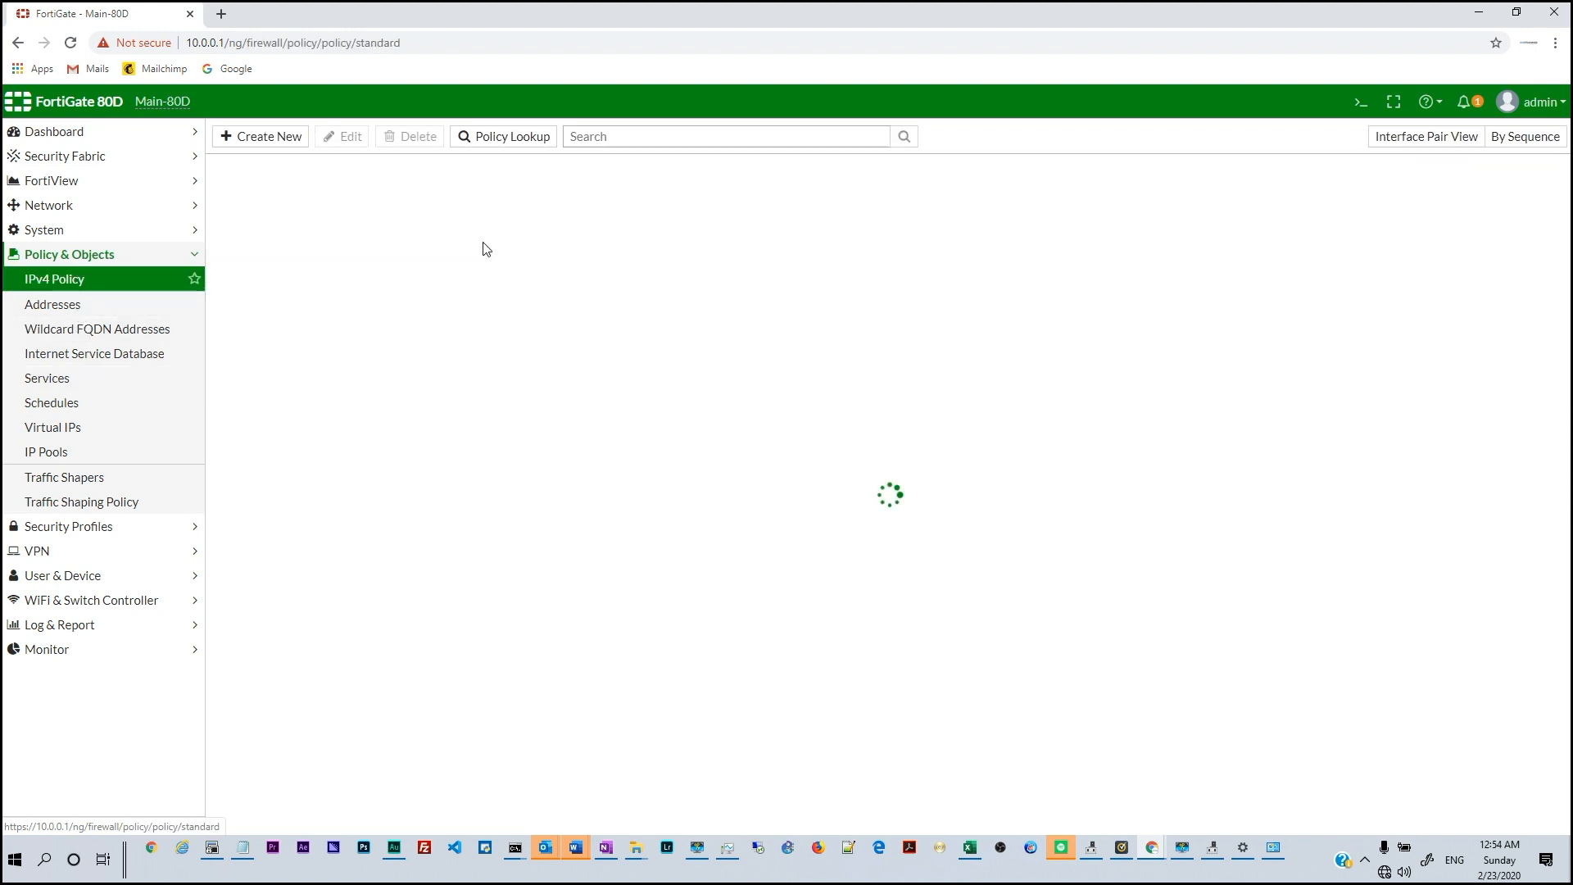
left_click(257, 139)
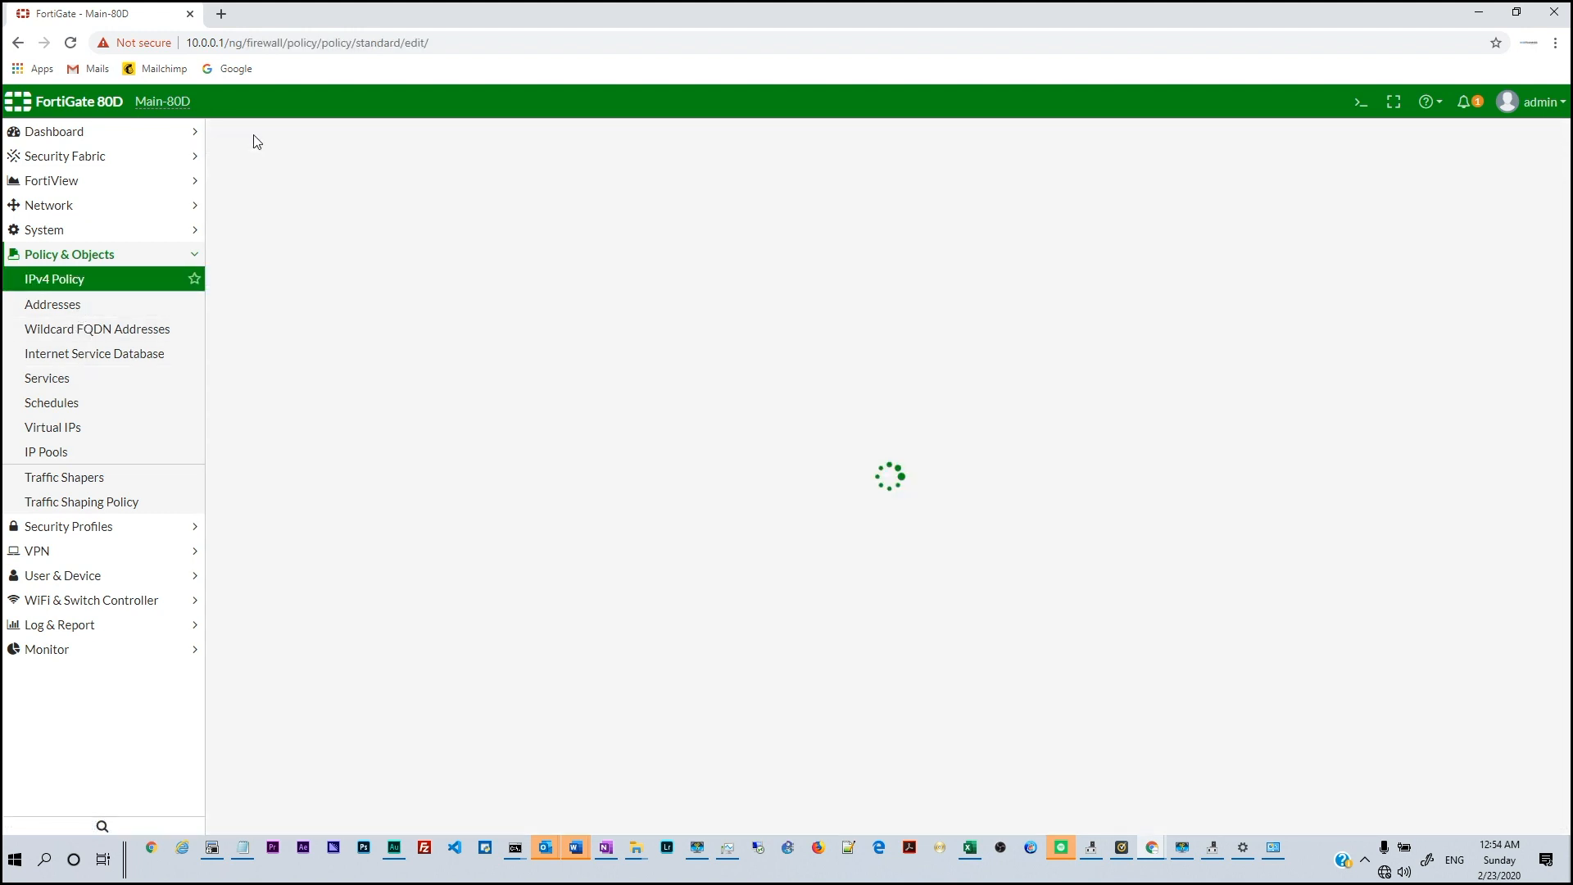
left_click(377, 181)
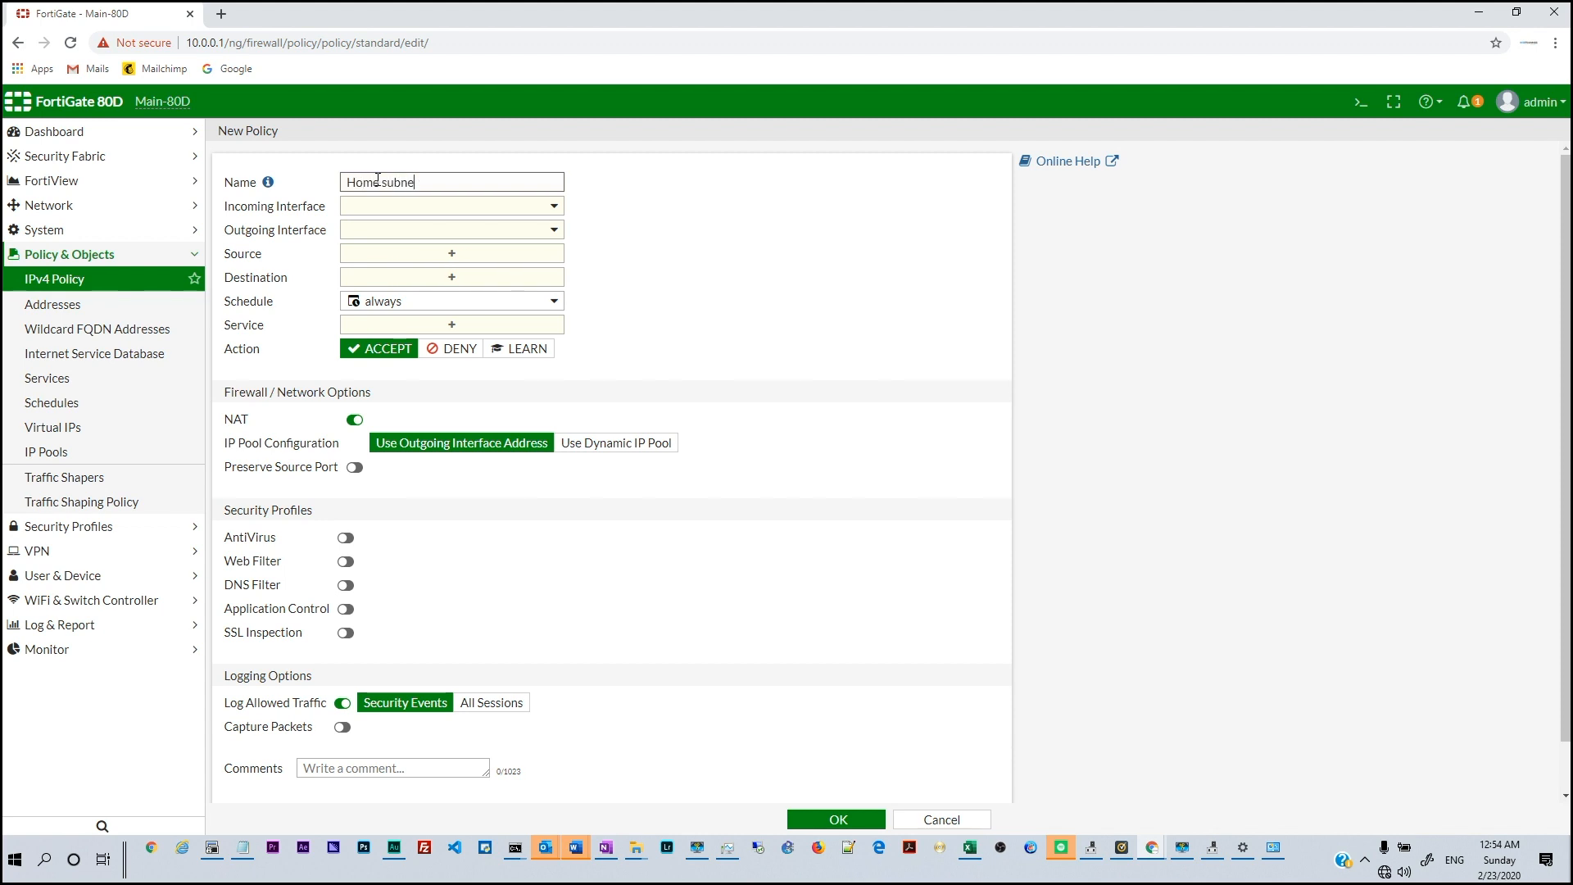
type("Home subnet to WAN")
Set the policy's incoming interface to Home (port2) and outgoing to WAN (port1)
left_click(405, 209)
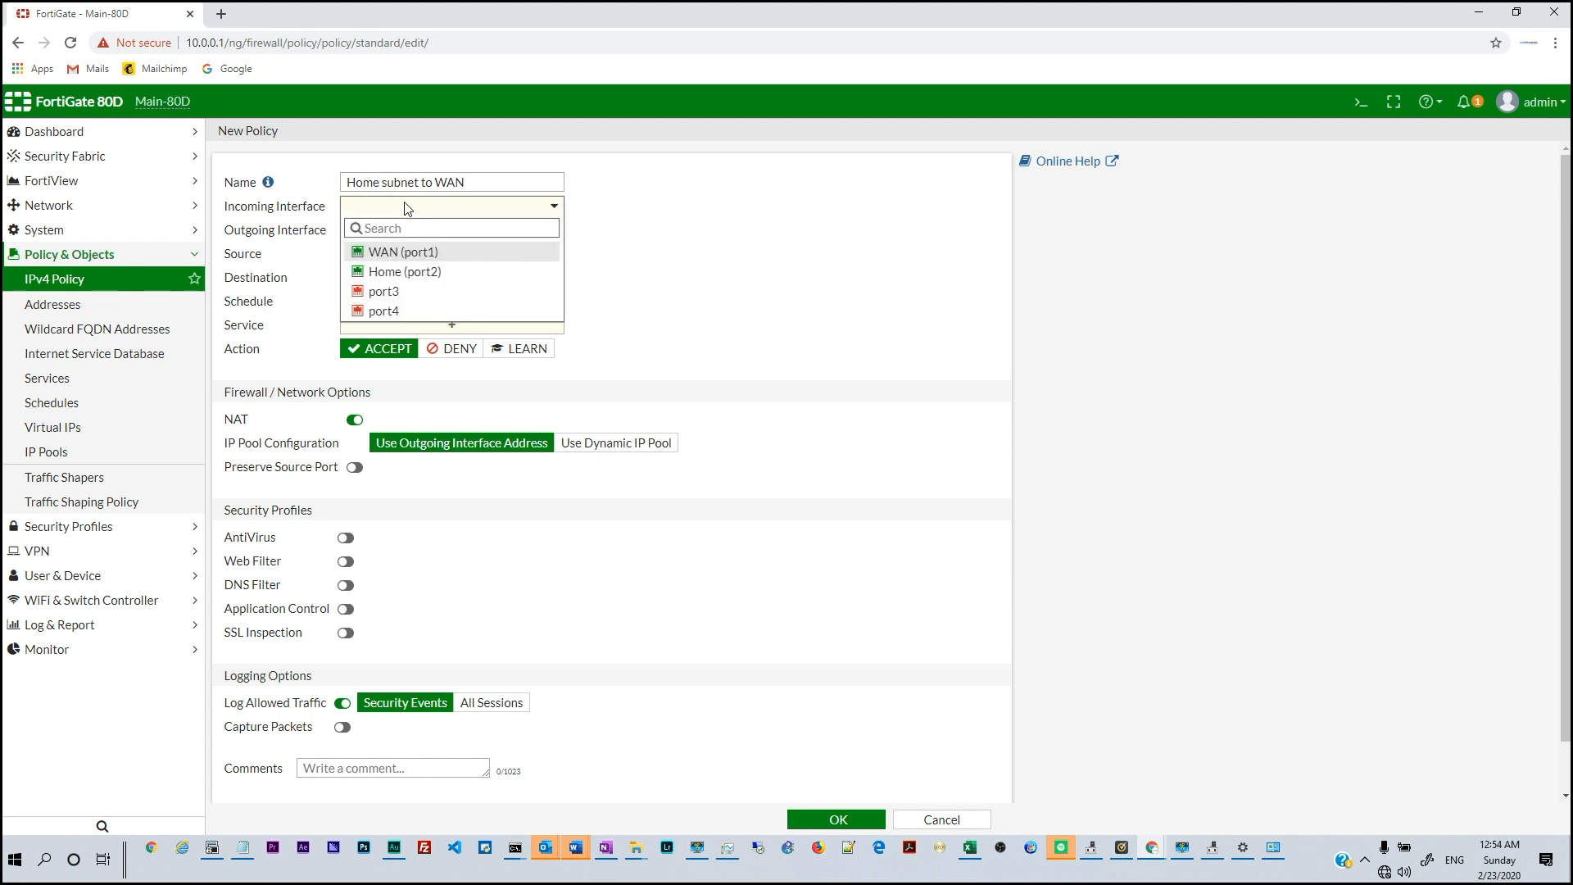
left_click(420, 271)
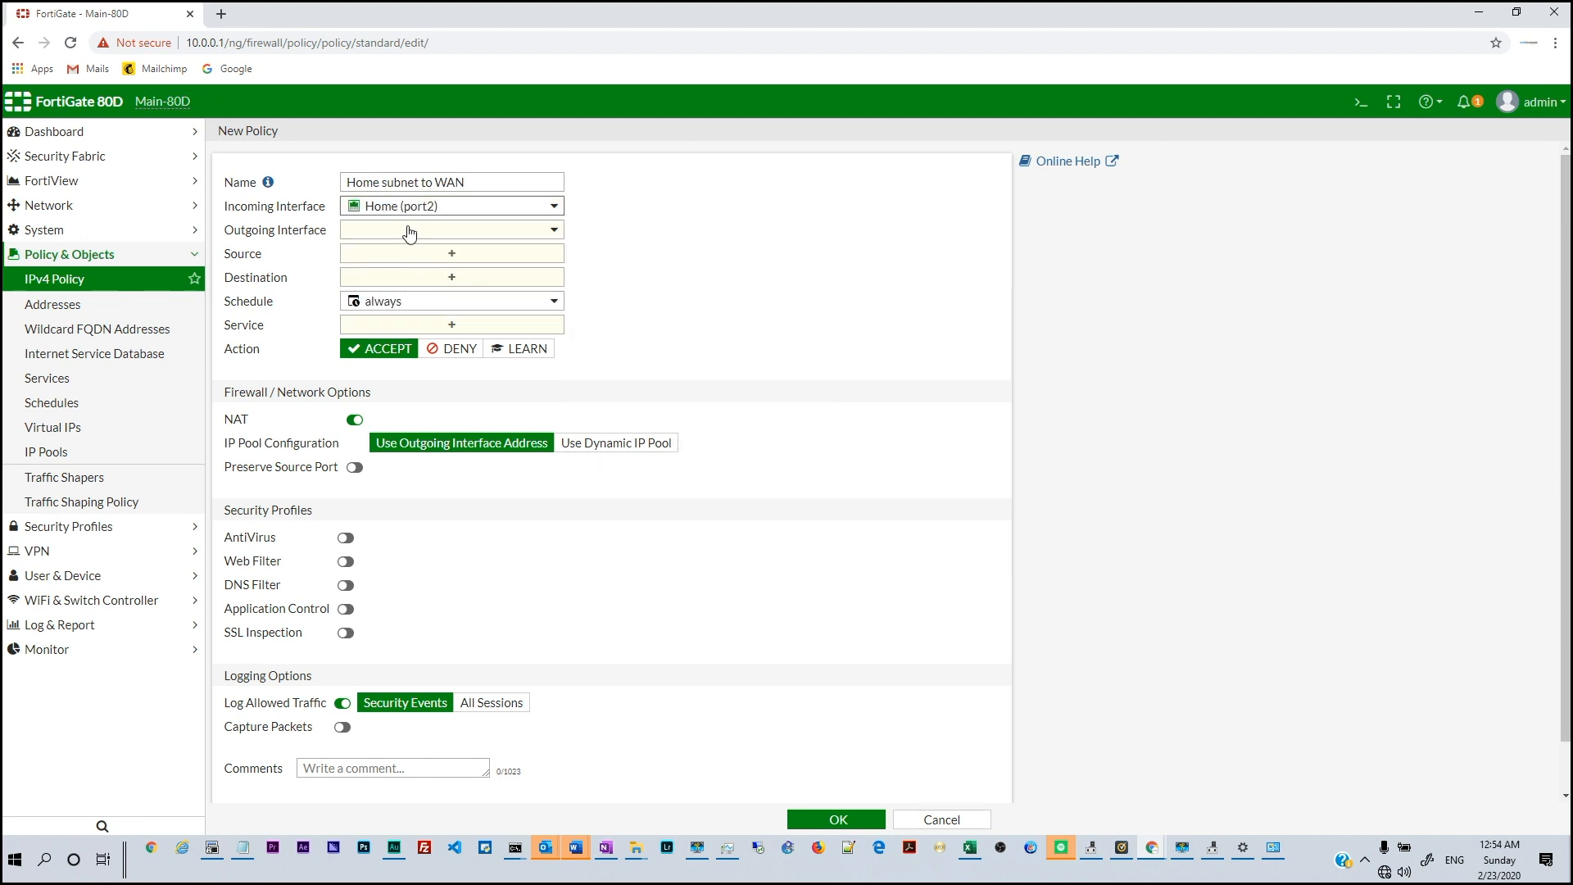
mouse_move(504, 215)
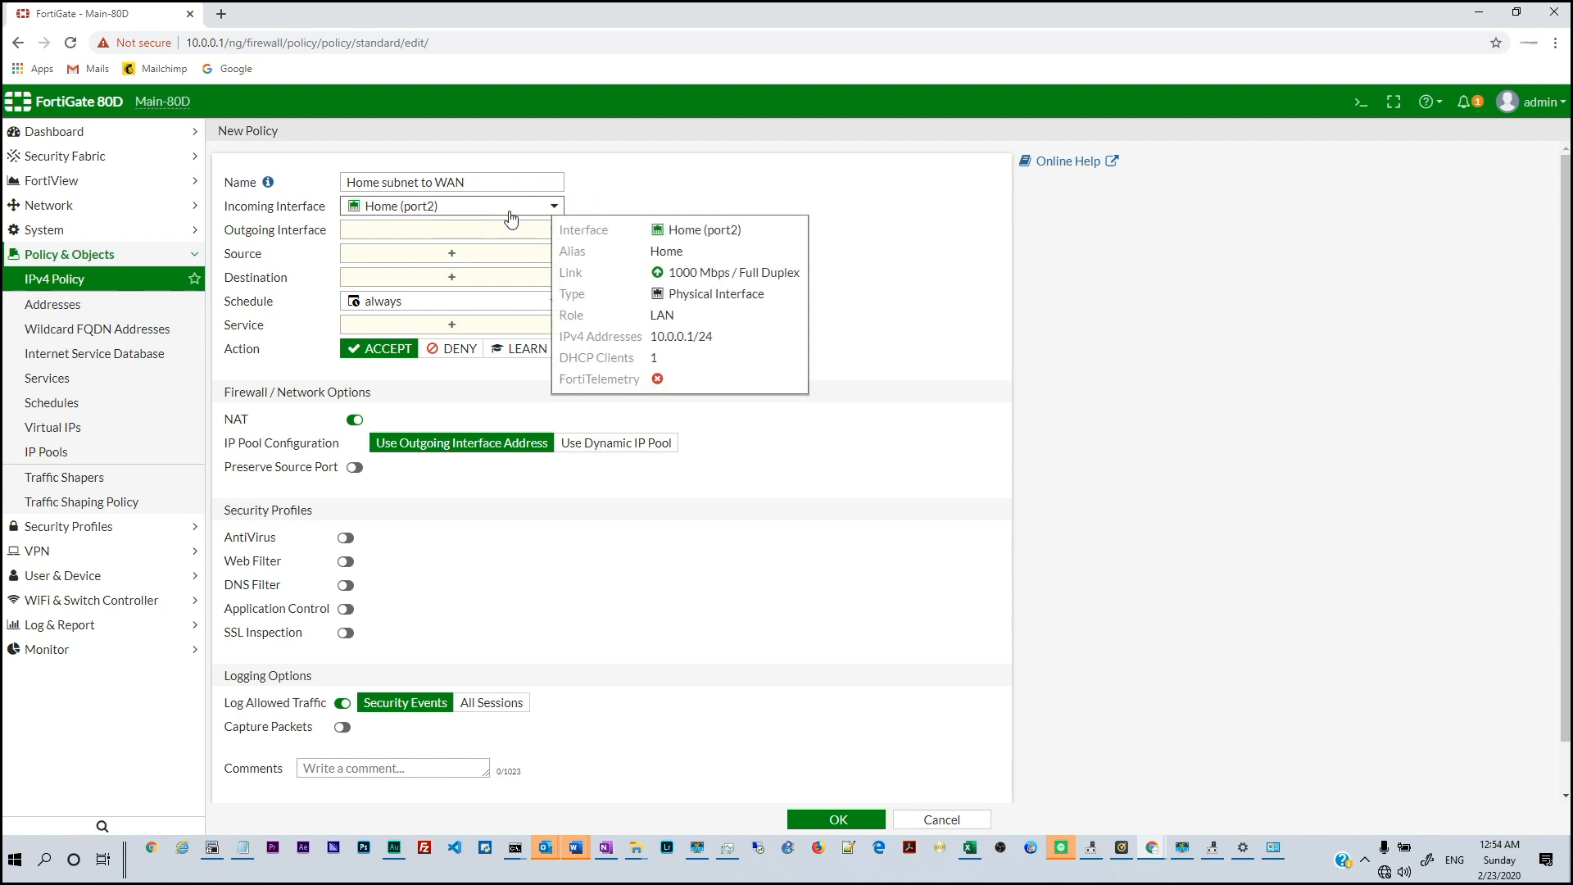
left_click(443, 233)
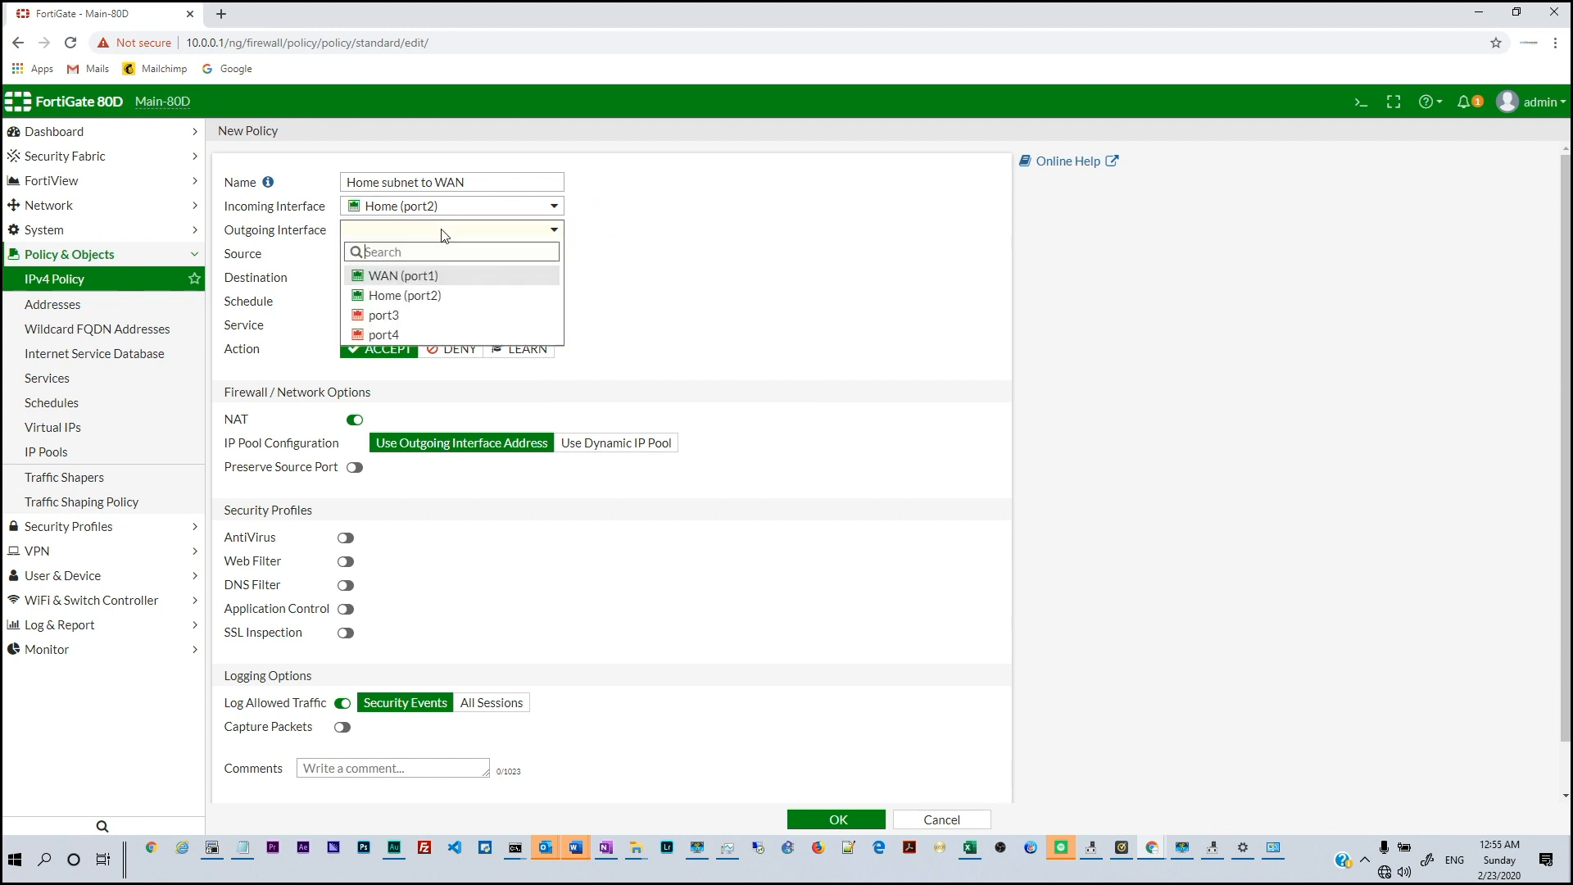
left_click(408, 279)
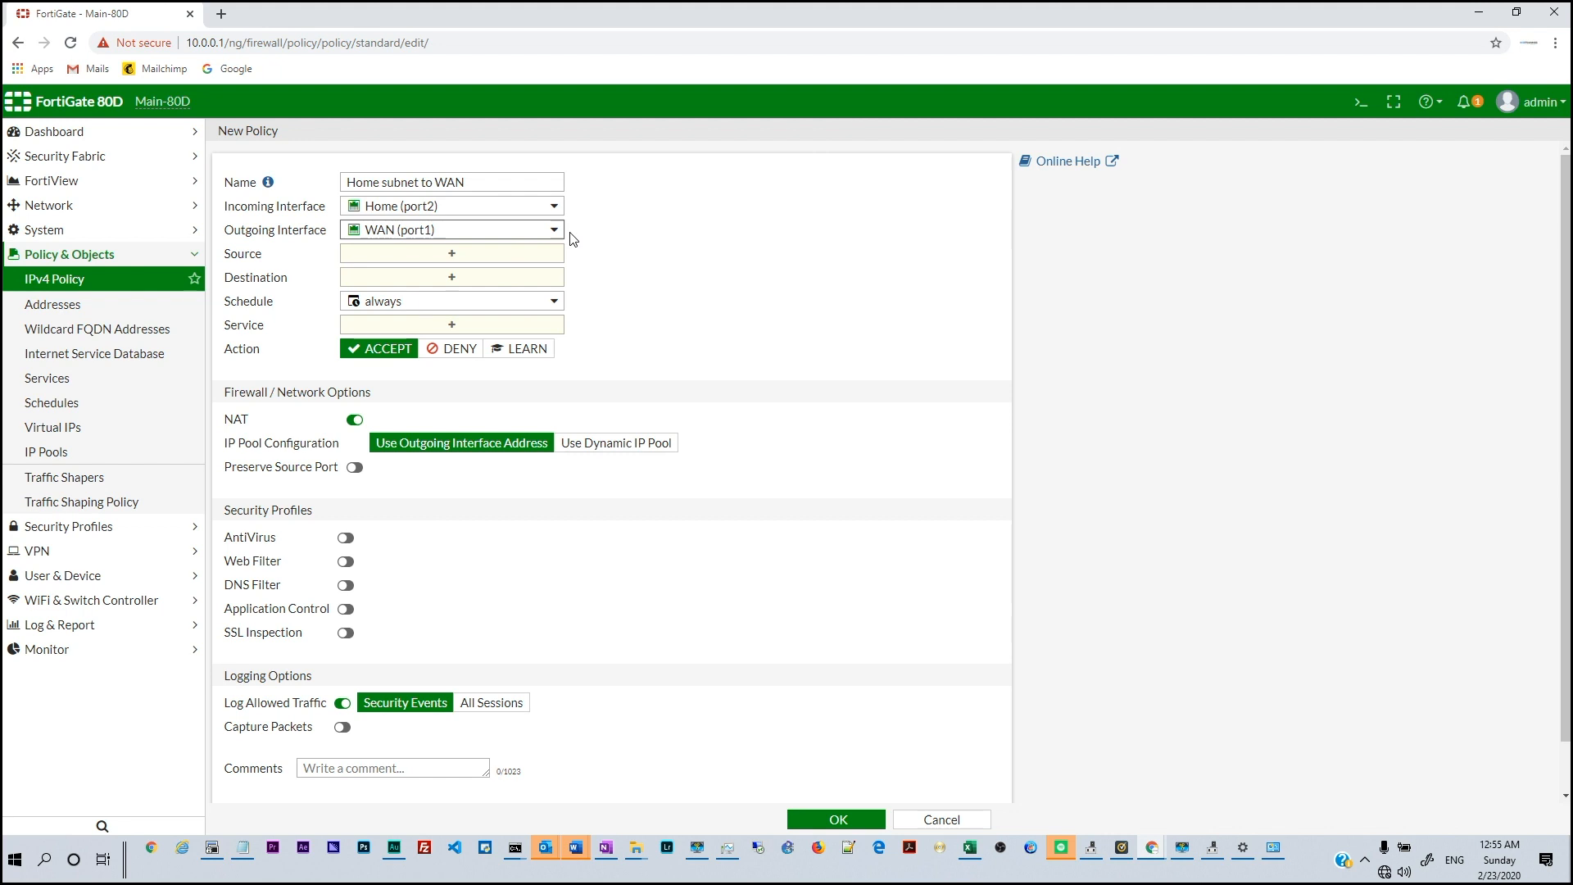
left_click(424, 262)
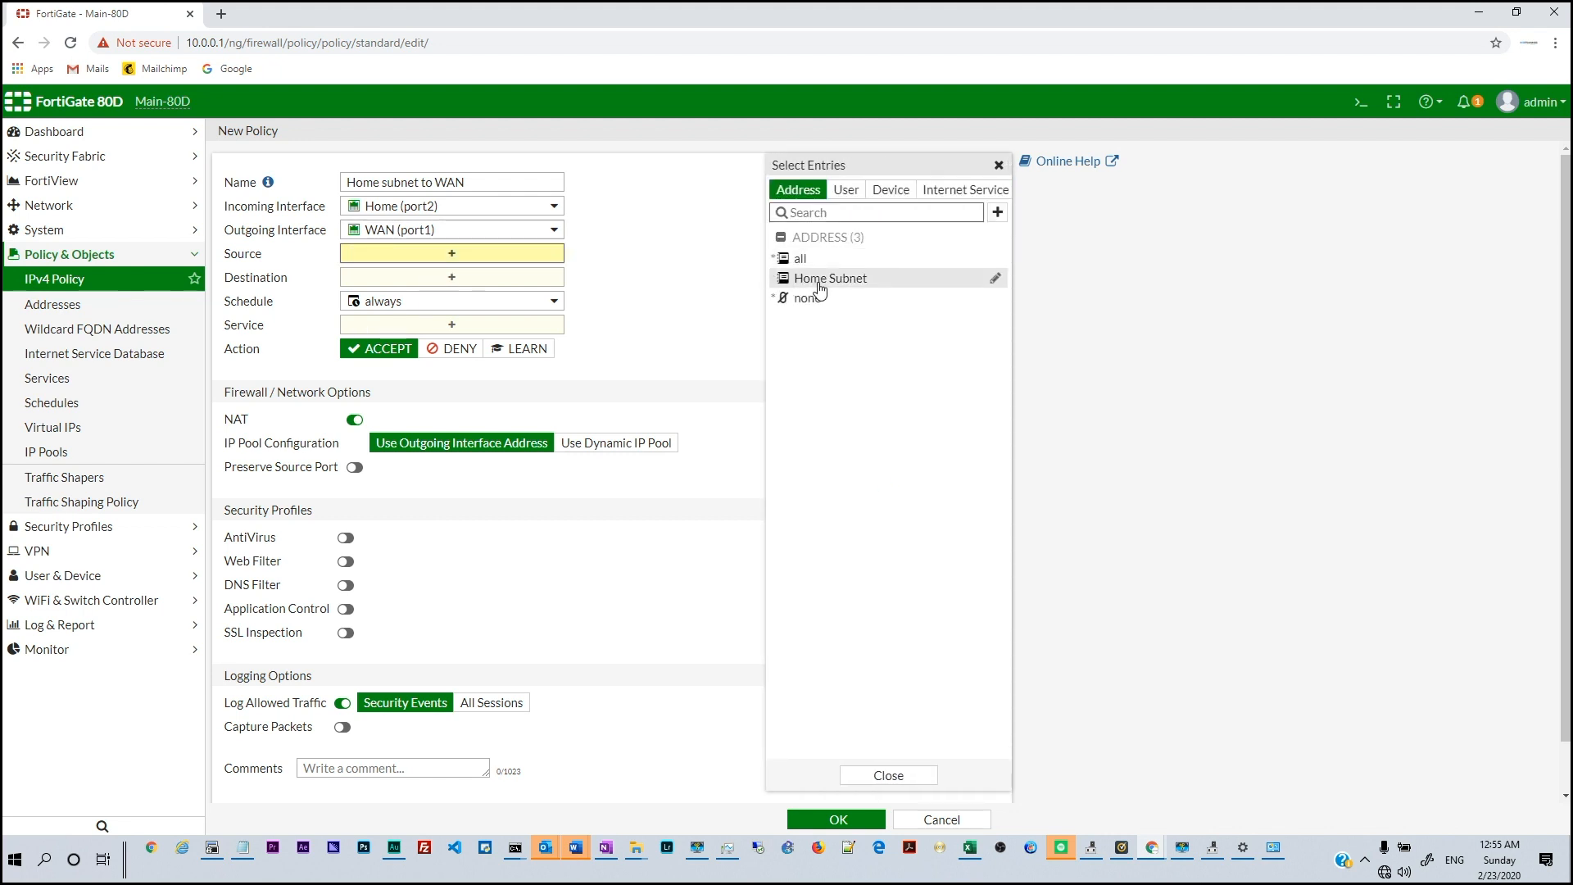
Set the policy source to Home Subnet and destination to all
mouse_move(821, 287)
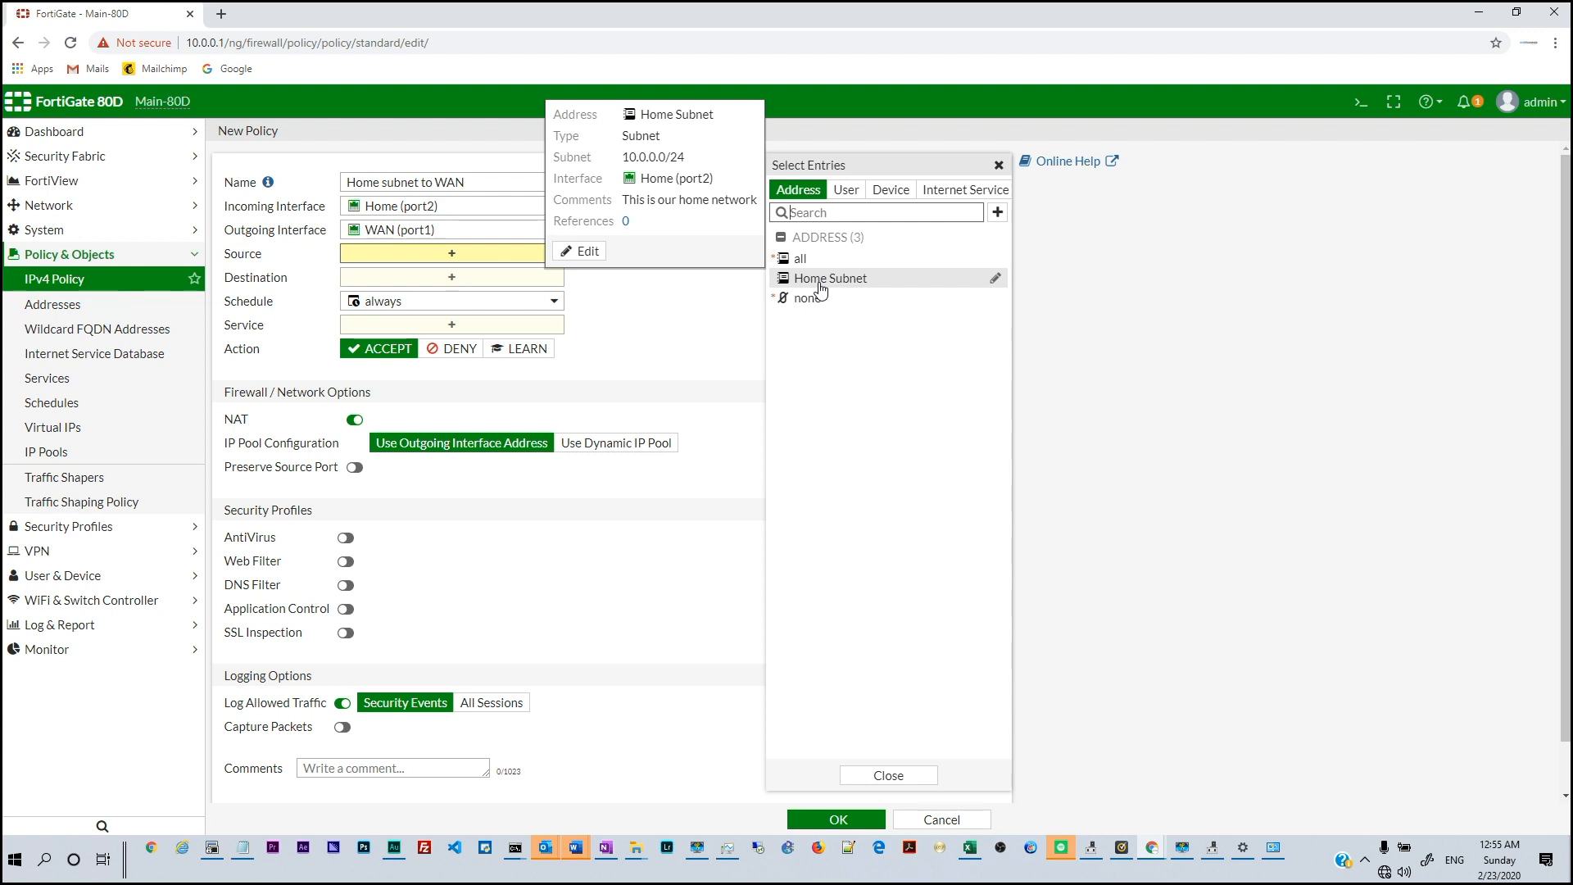
left_click(820, 285)
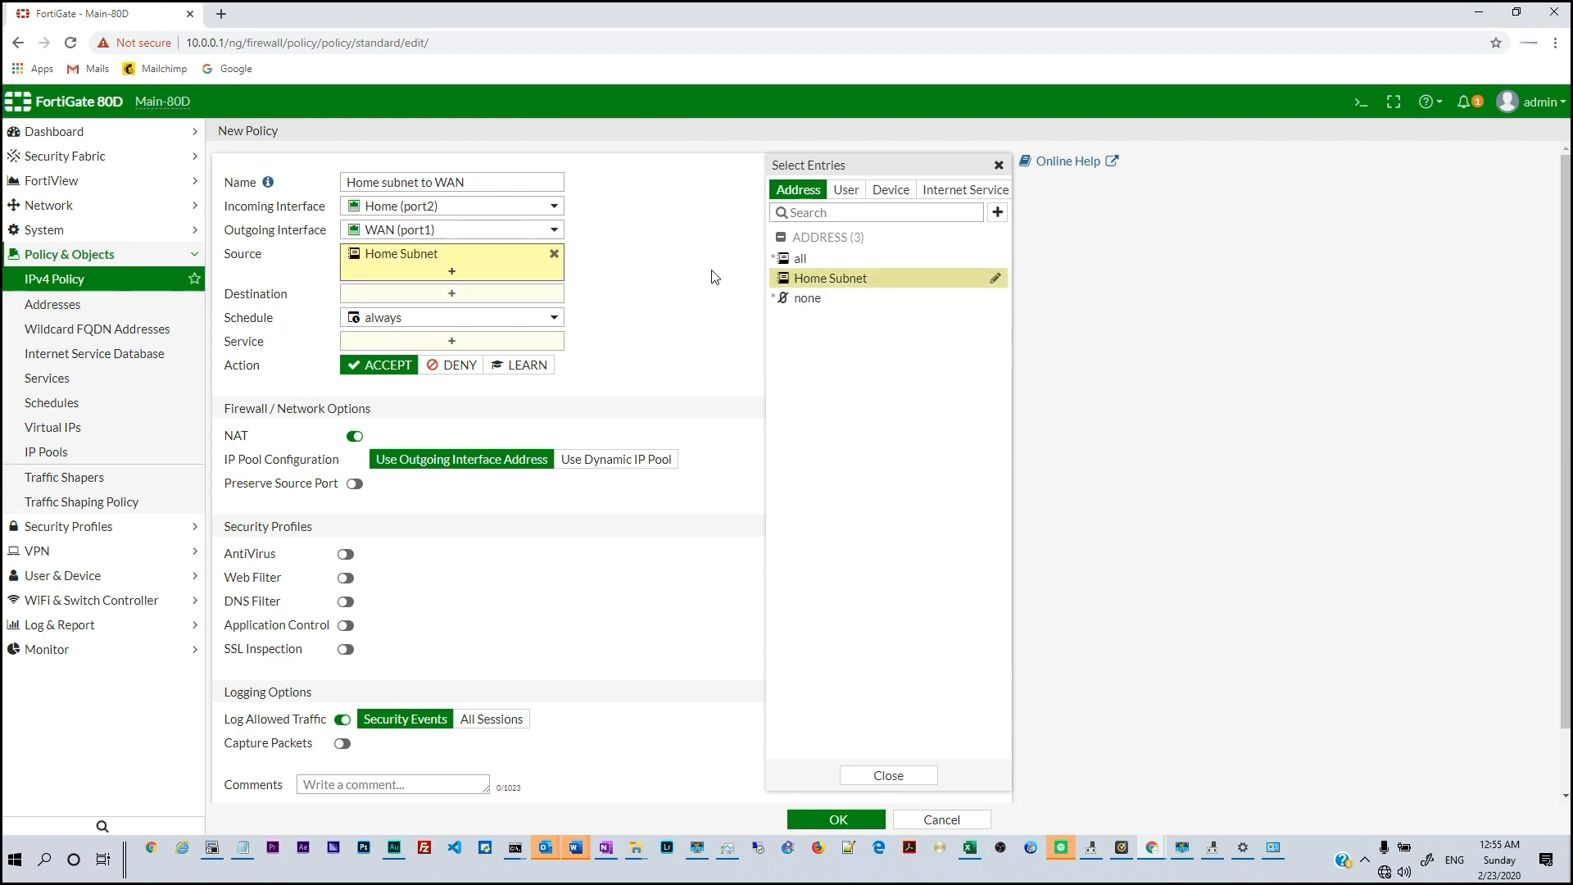
left_click(407, 297)
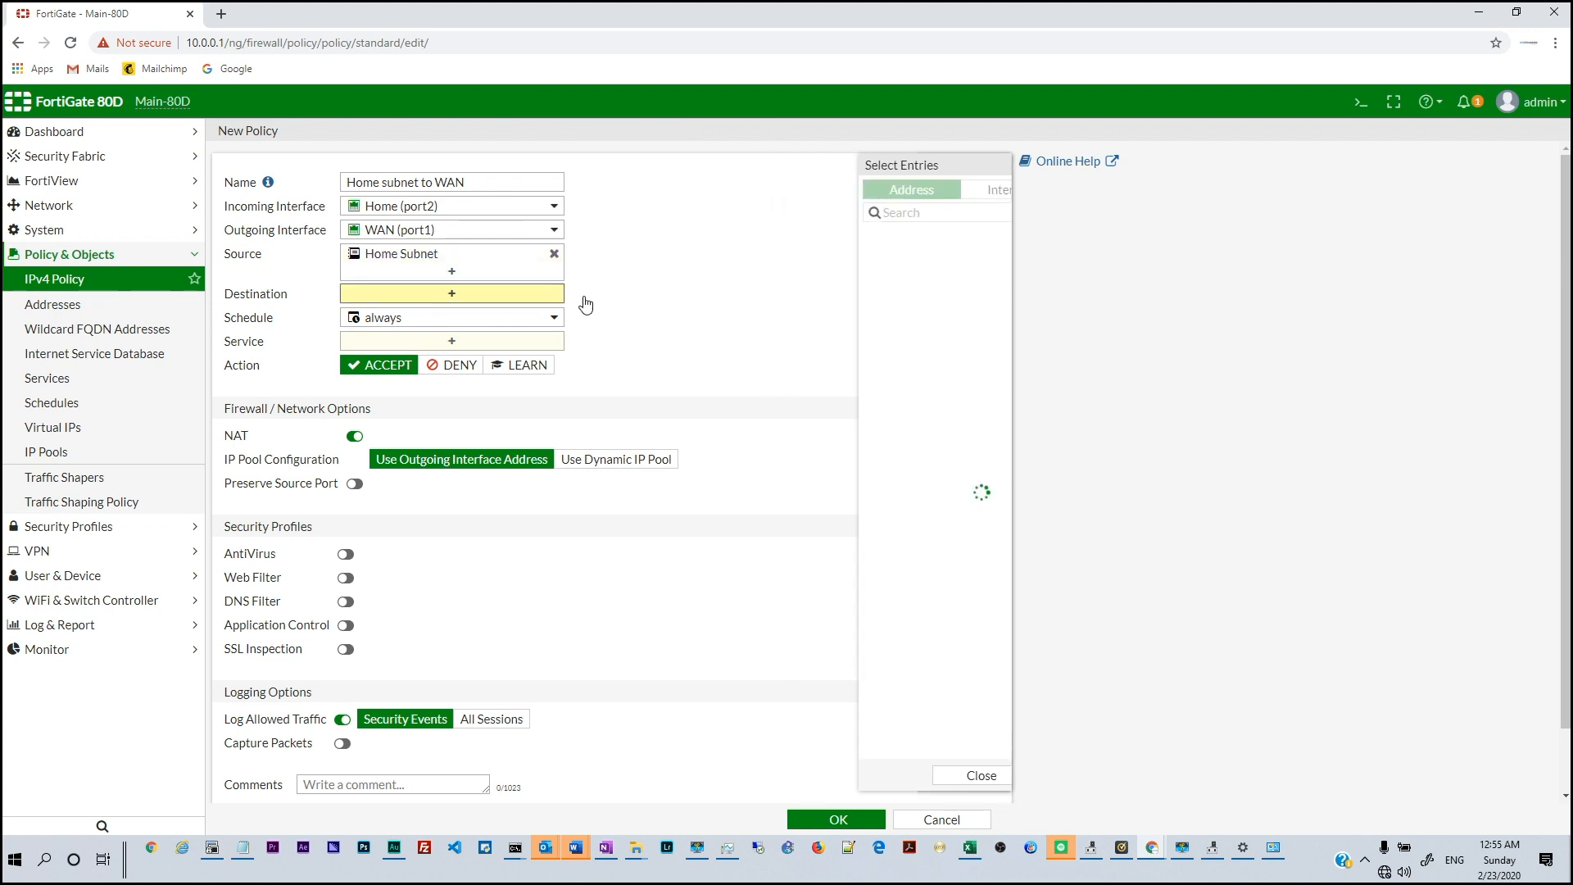
left_click(803, 259)
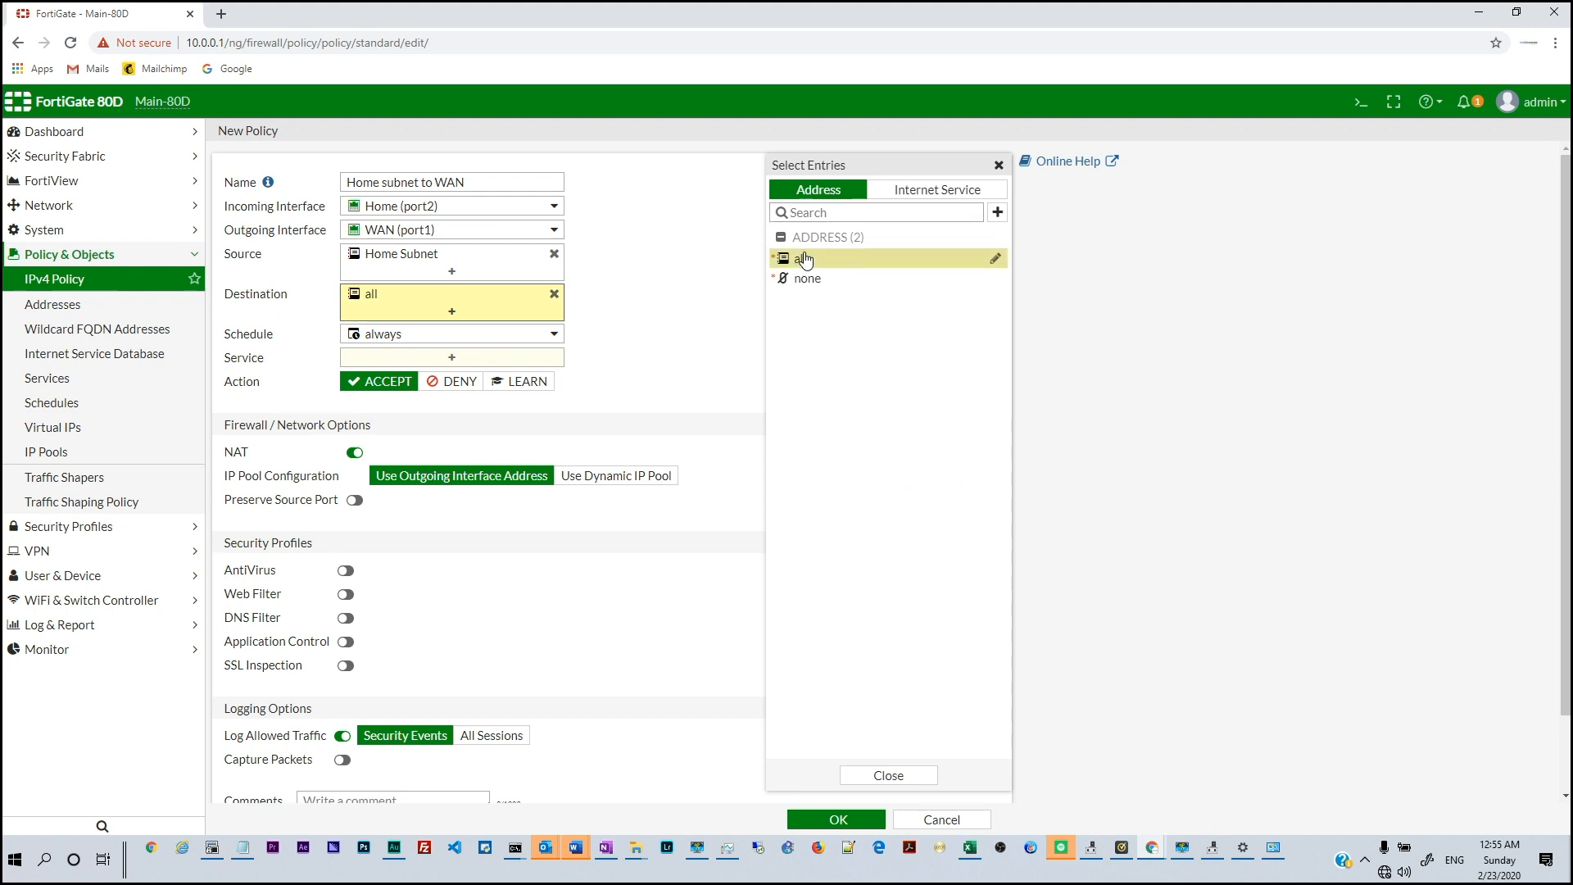
left_click(667, 308)
Allow ALL services and review the NAT and enable-policy settings
mouse_move(476, 338)
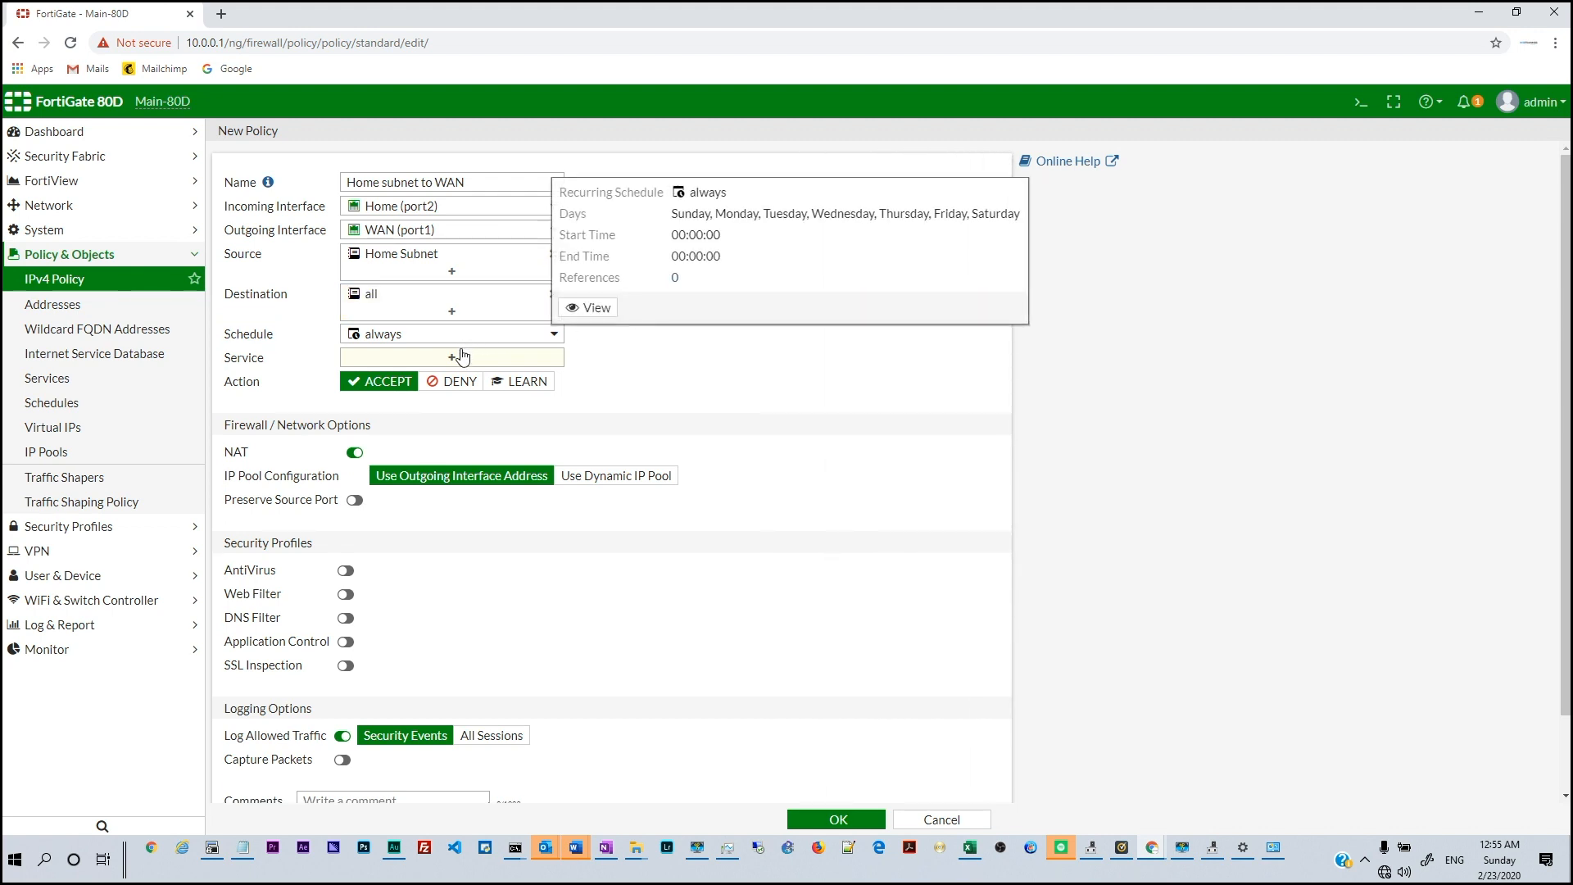
left_click(456, 361)
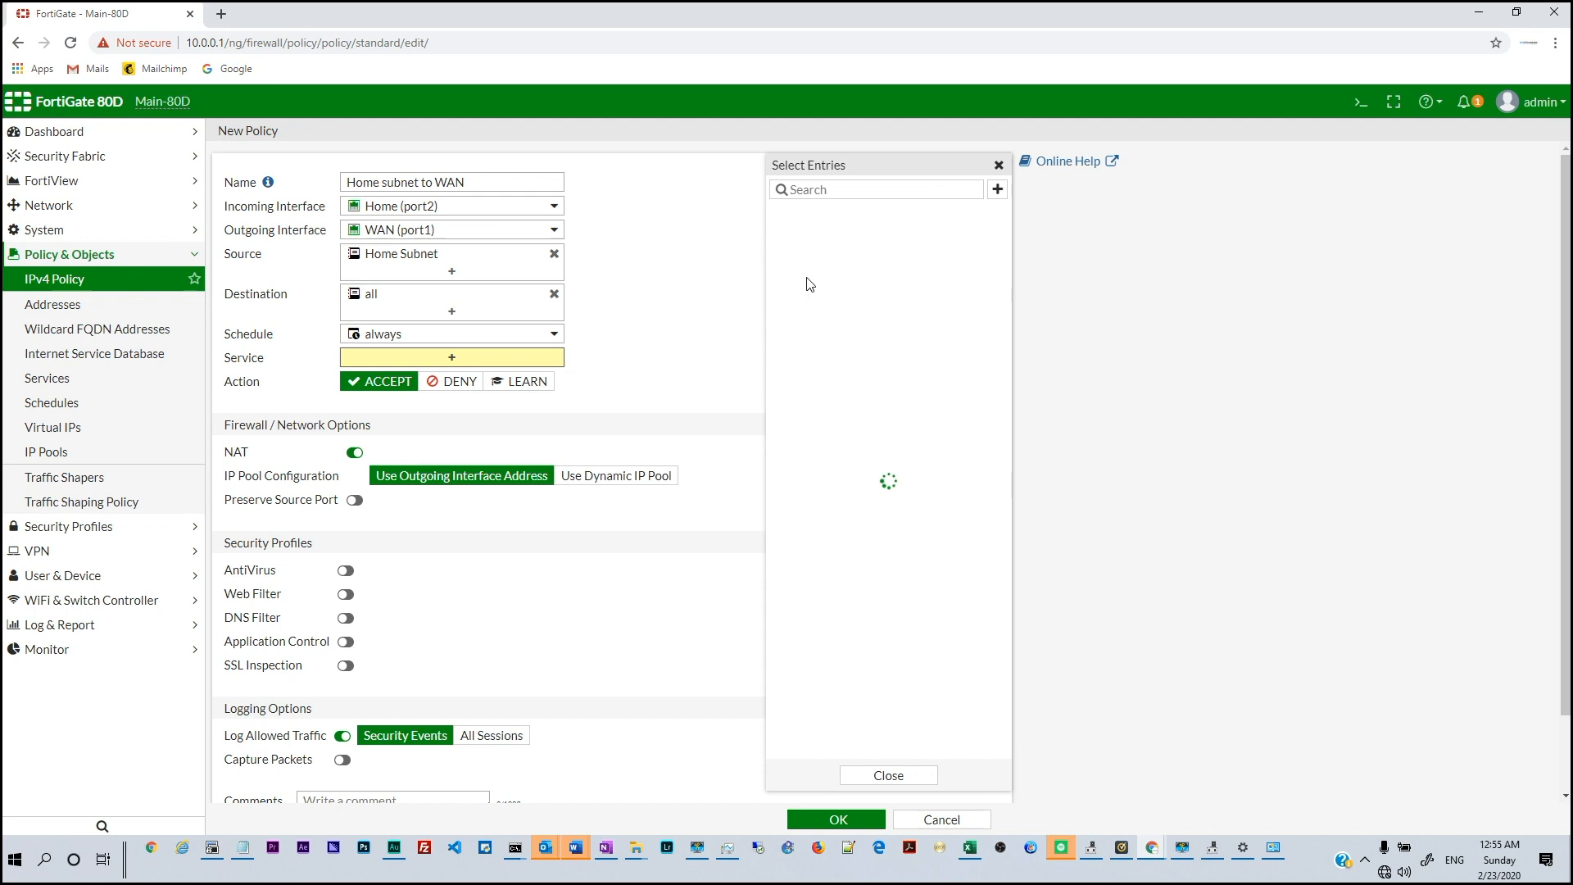
left_click(803, 253)
left_click(645, 340)
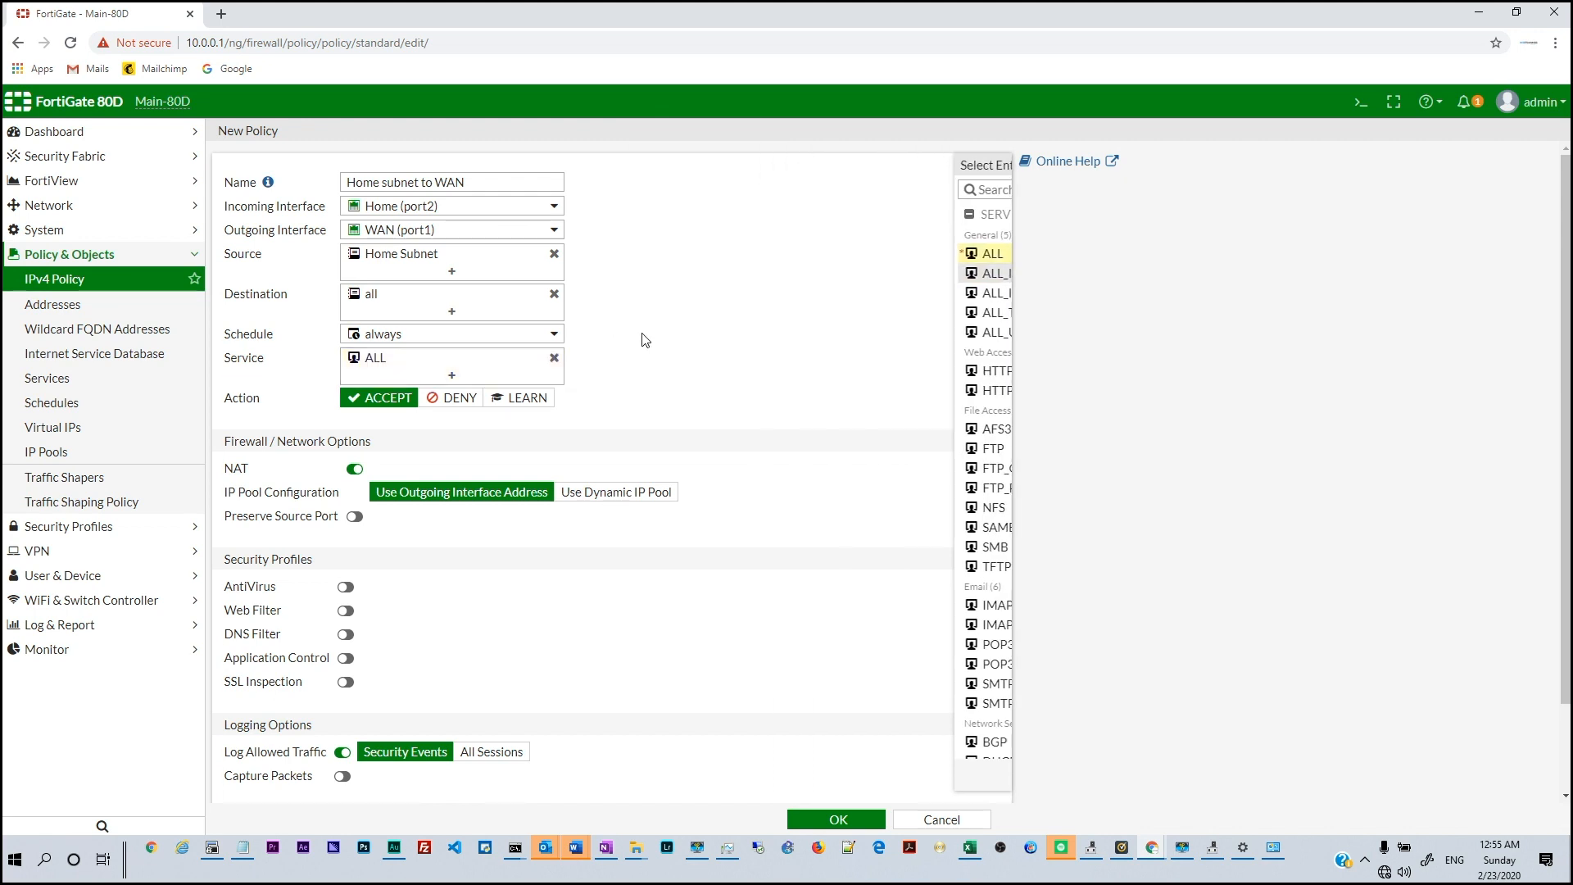
scroll(642, 344, "down", 2)
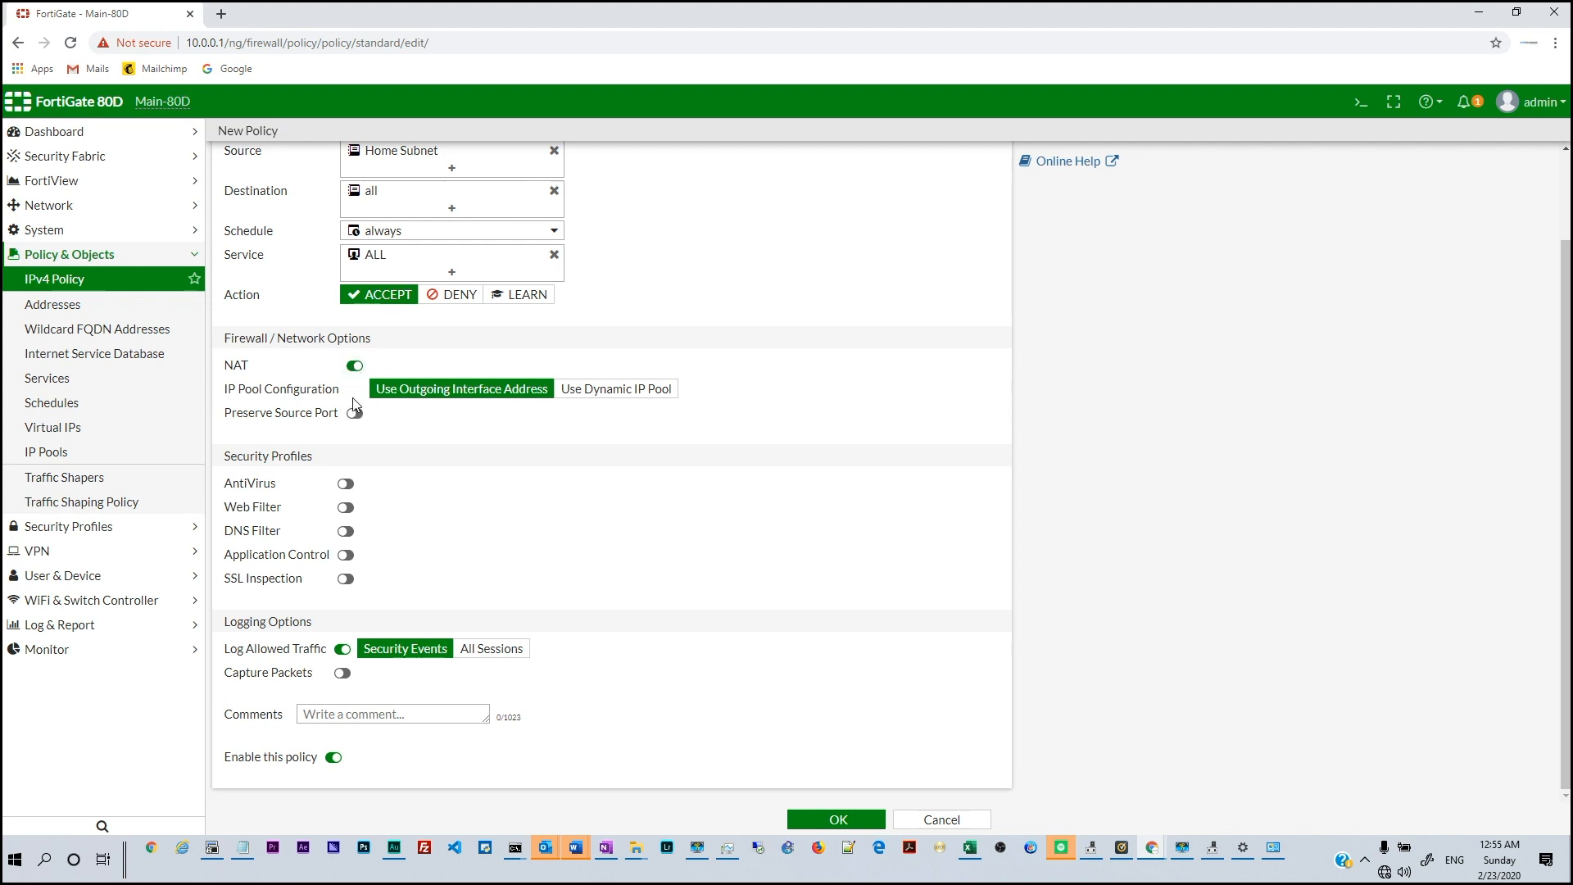
scroll(451, 348, "up", 2)
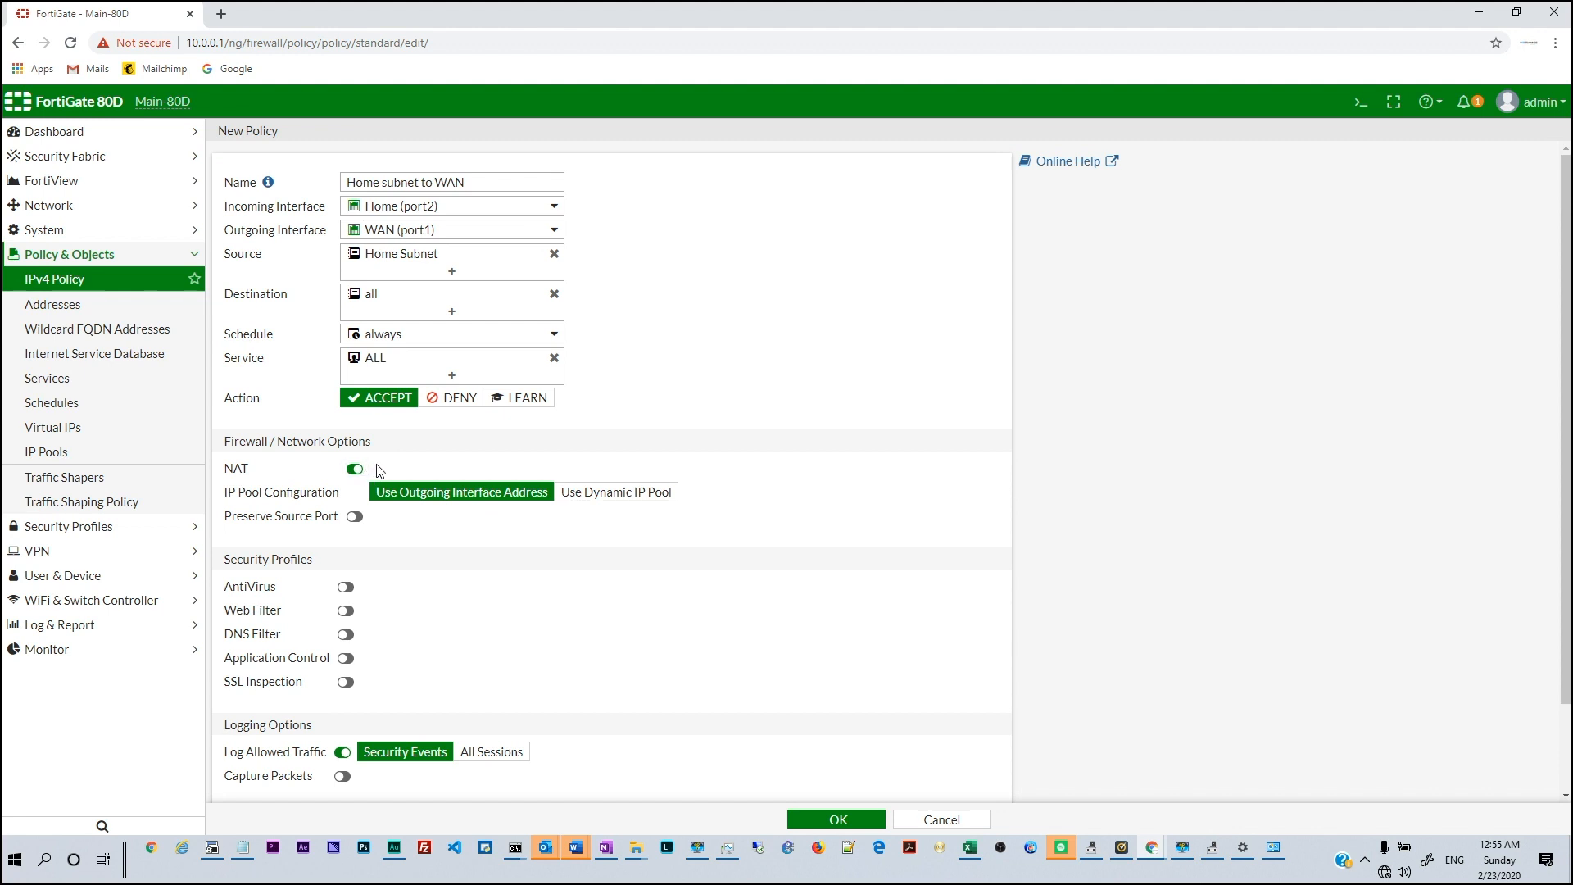
scroll(376, 537, "down", 2)
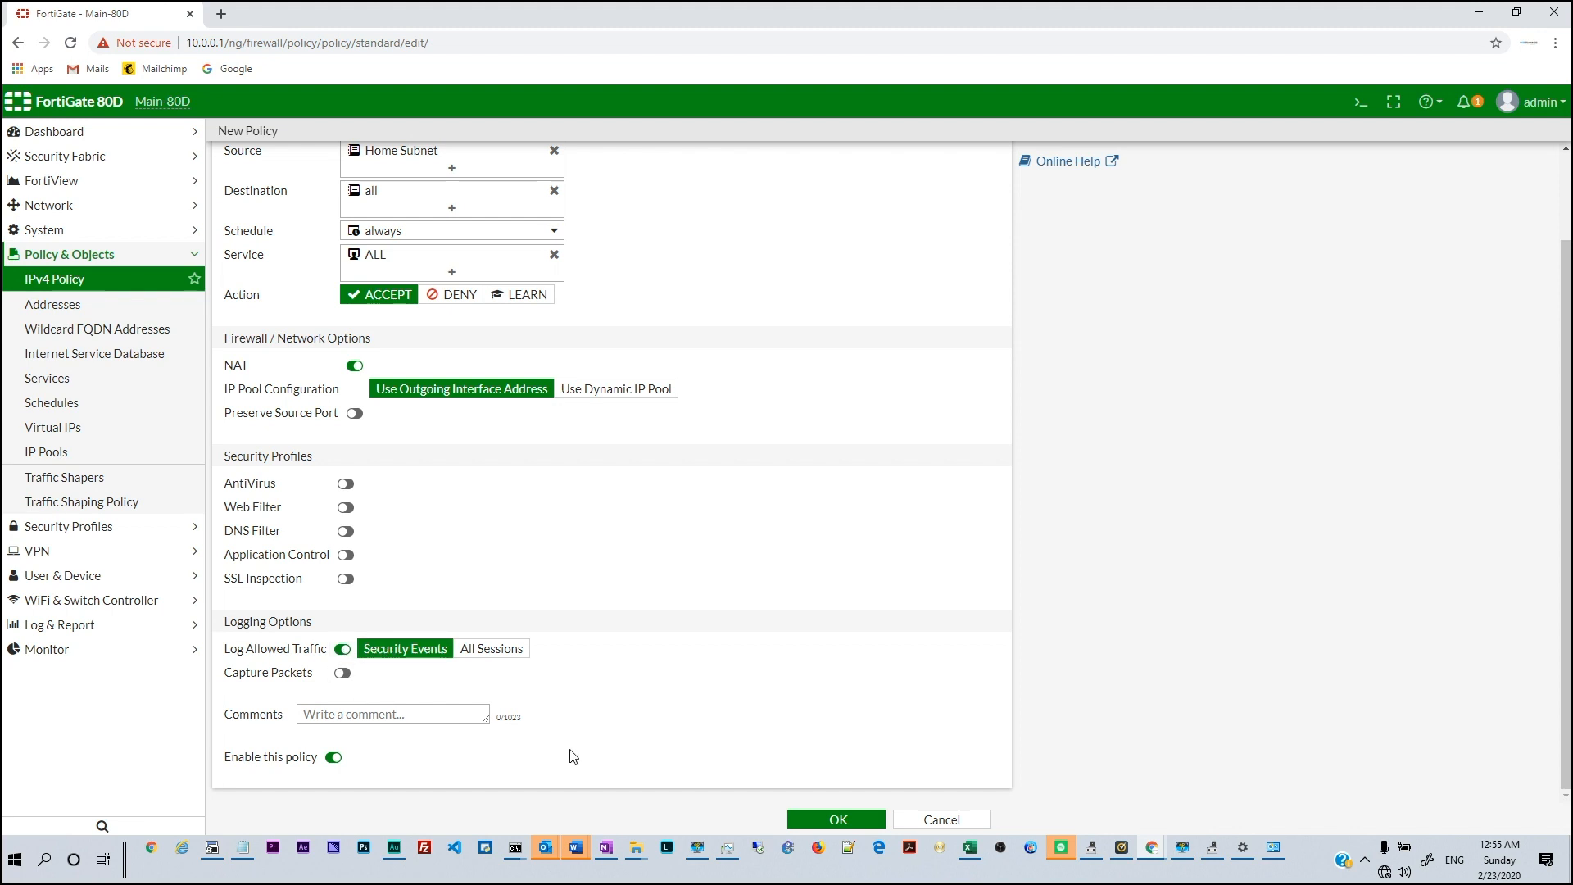
Save the Home subnet to WAN policy
mouse_move(515, 849)
left_click(459, 775)
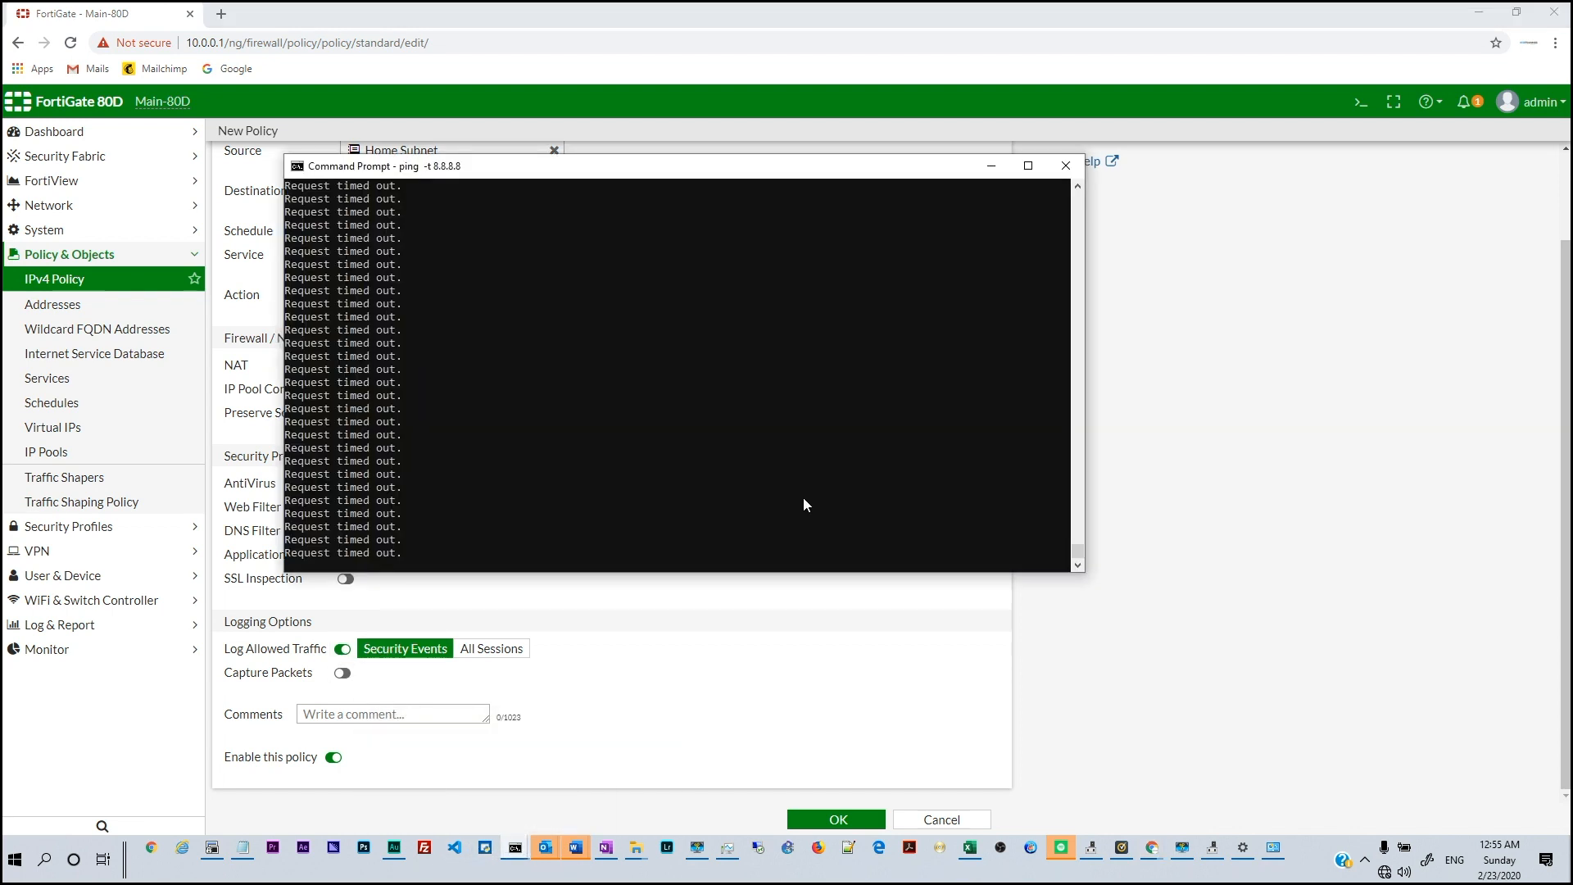
left_click(805, 633)
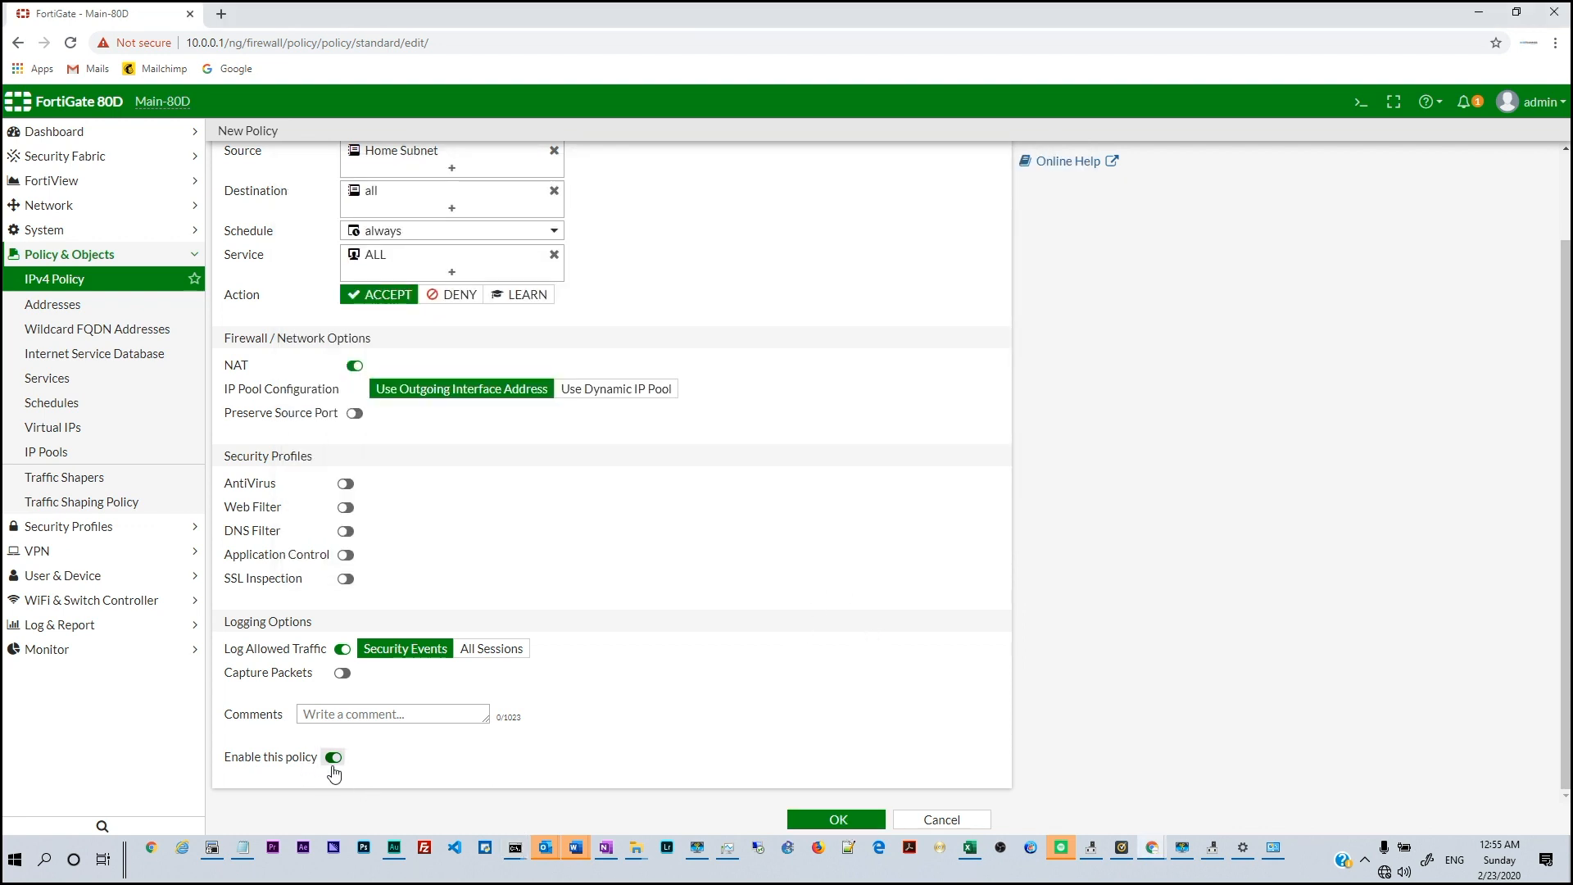
left_click(833, 821)
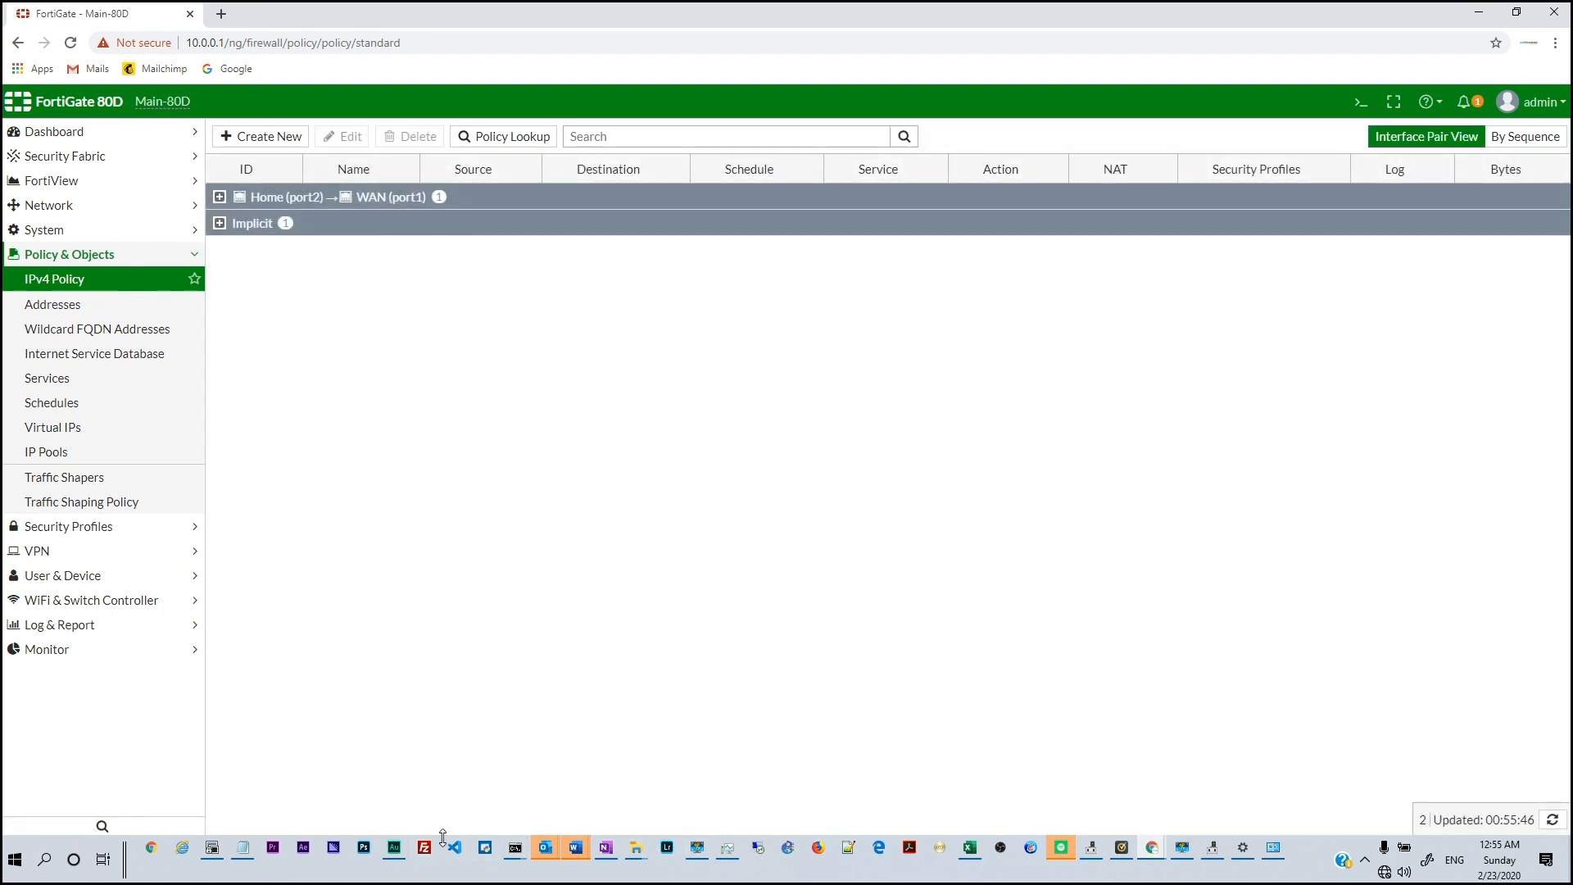
Confirm pings to 8.8.8.8 now get replies and open Google in a new tab
mouse_move(516, 853)
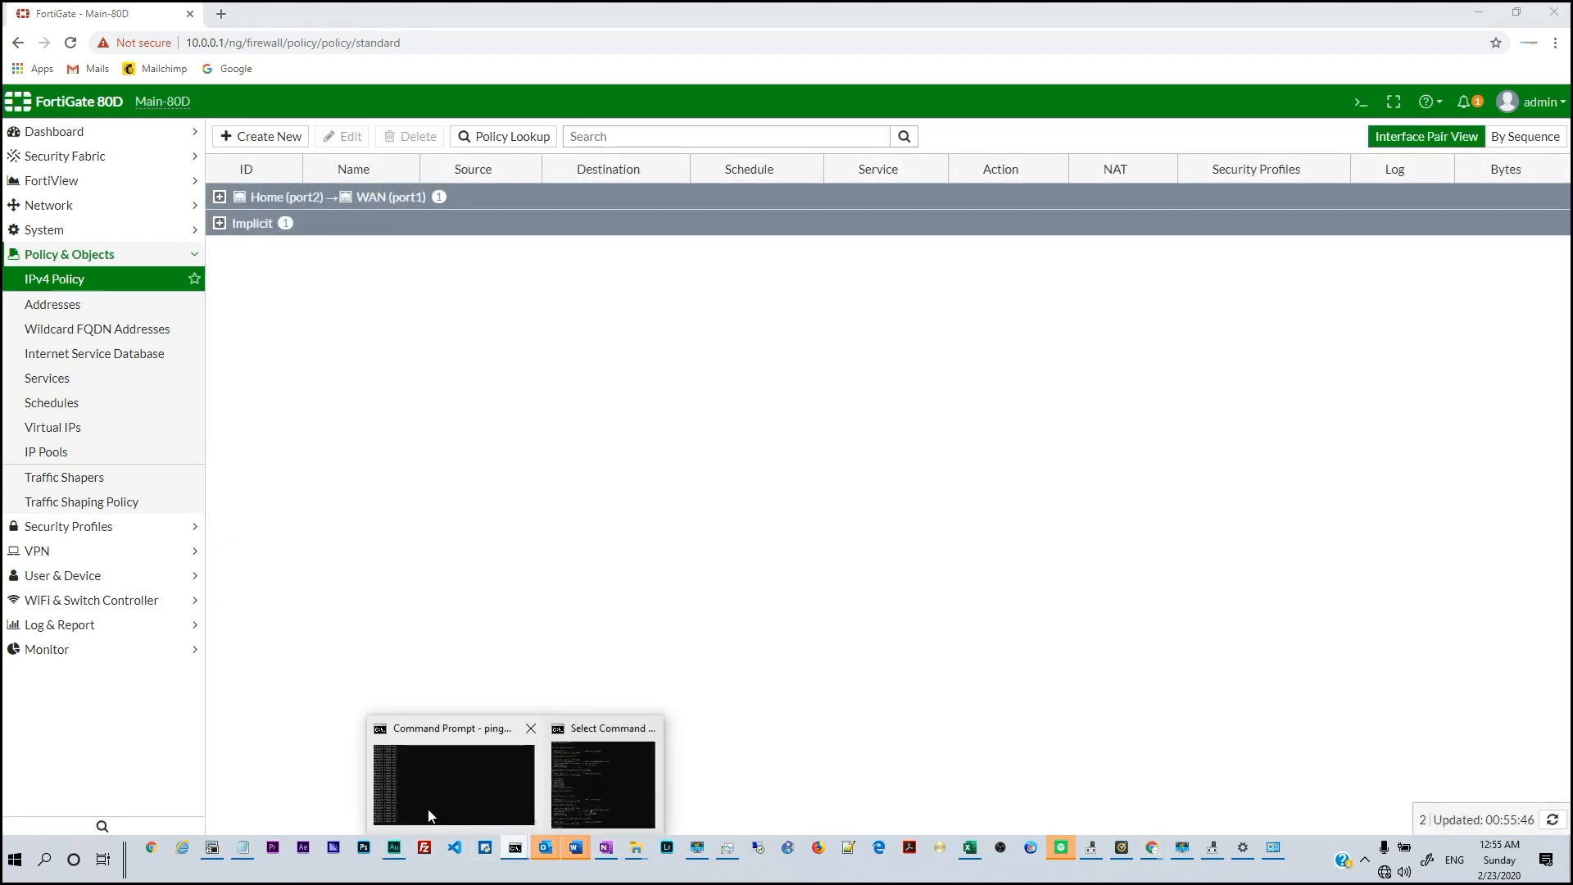
left_click(449, 782)
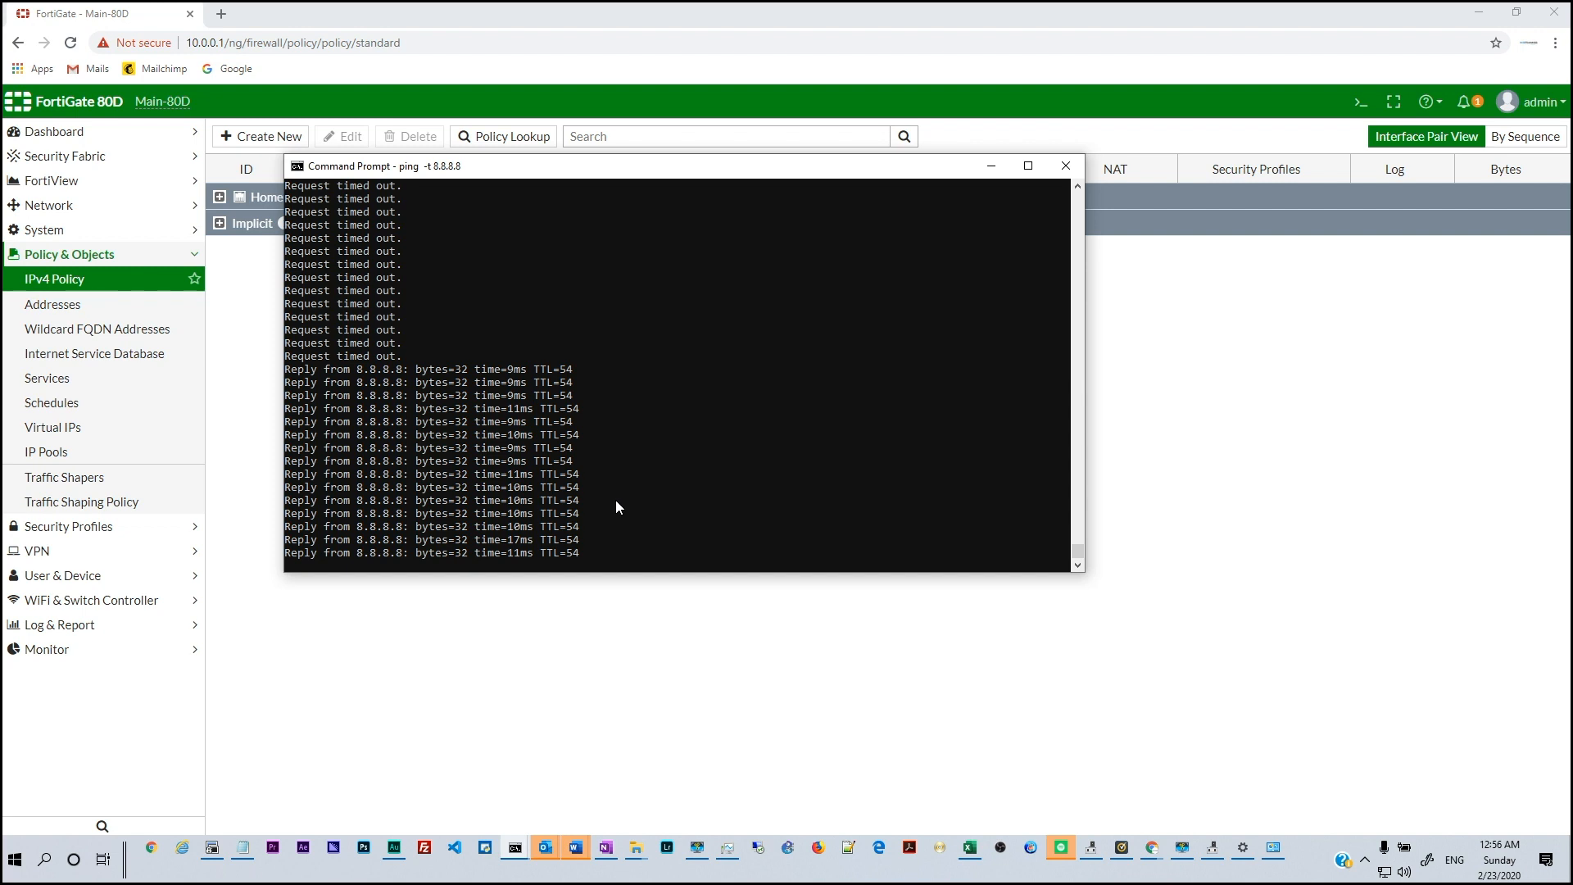
left_click(211, 69)
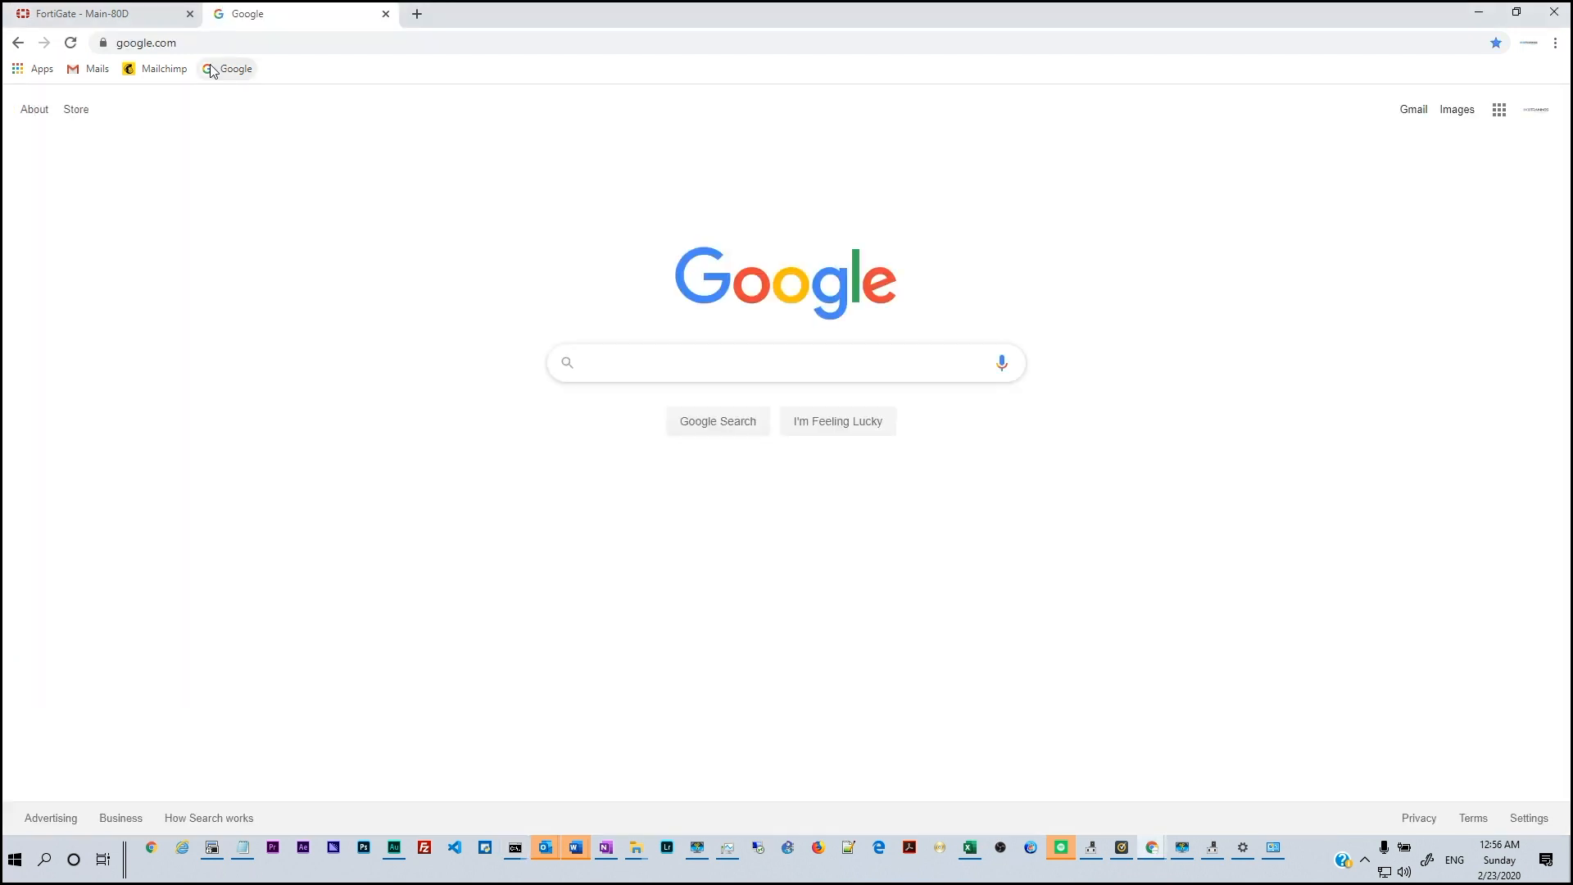
Run Google's 'speed test' (334.0 Mbps download), then return to the FortiGate policy list
type("speed test")
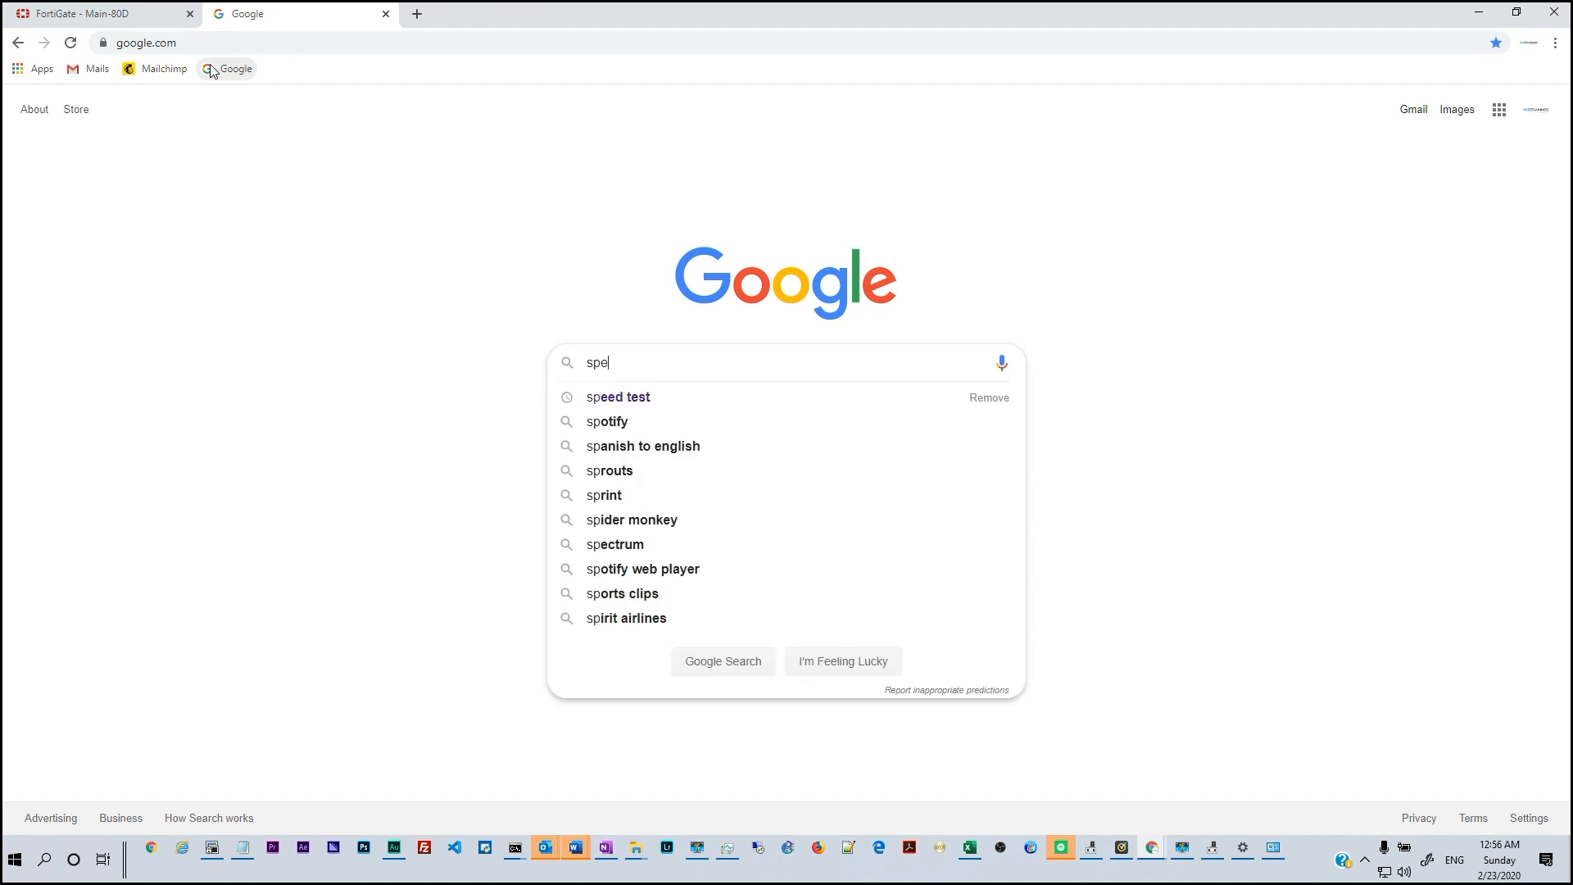
key("Return")
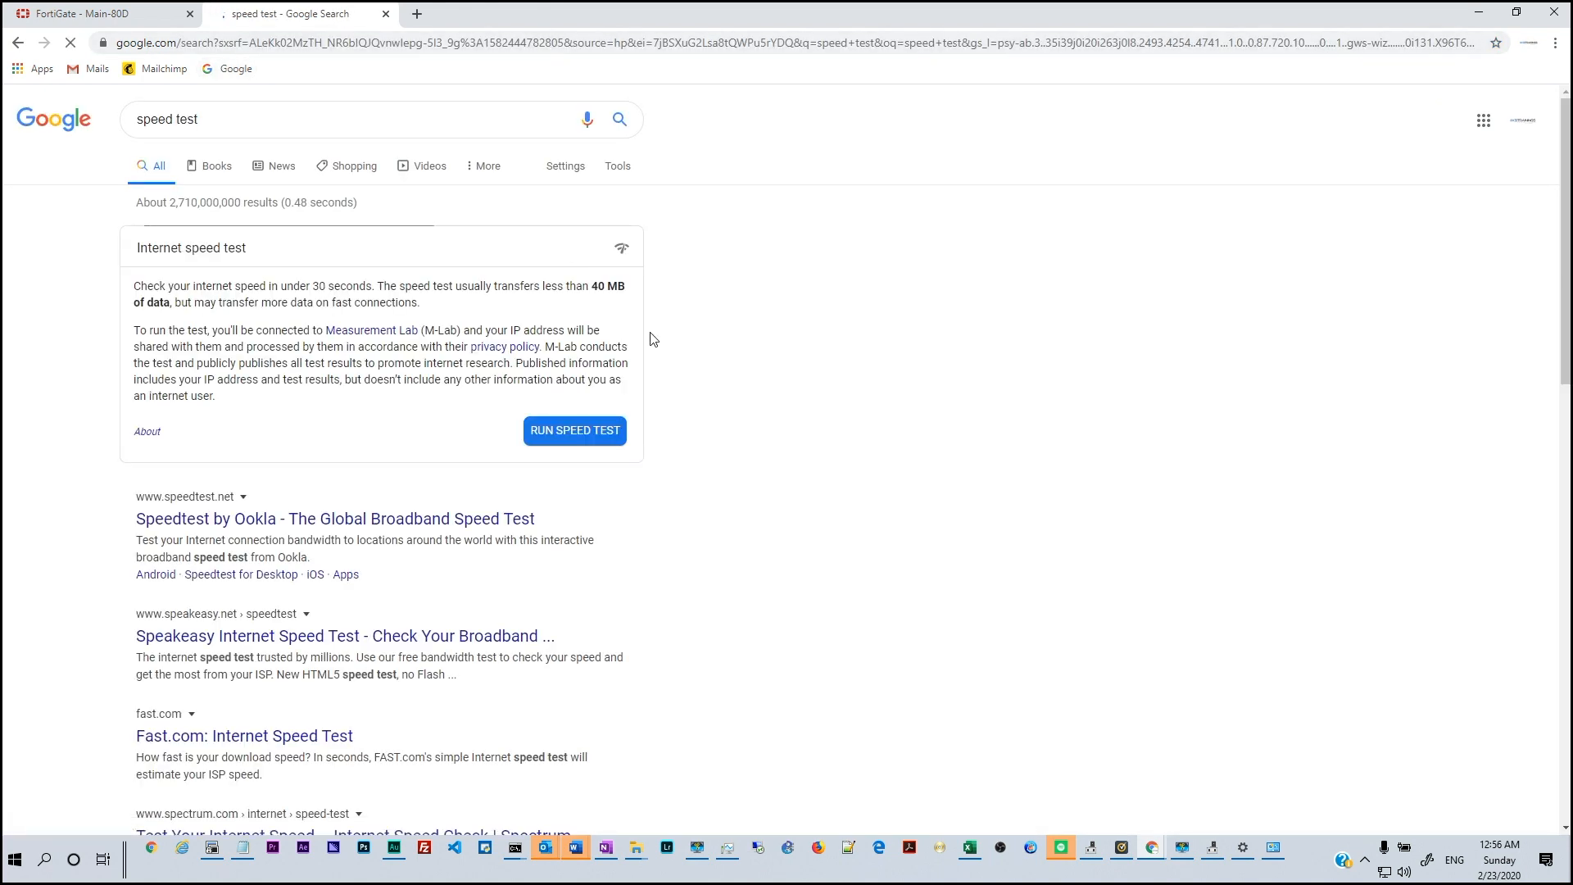
left_click(571, 434)
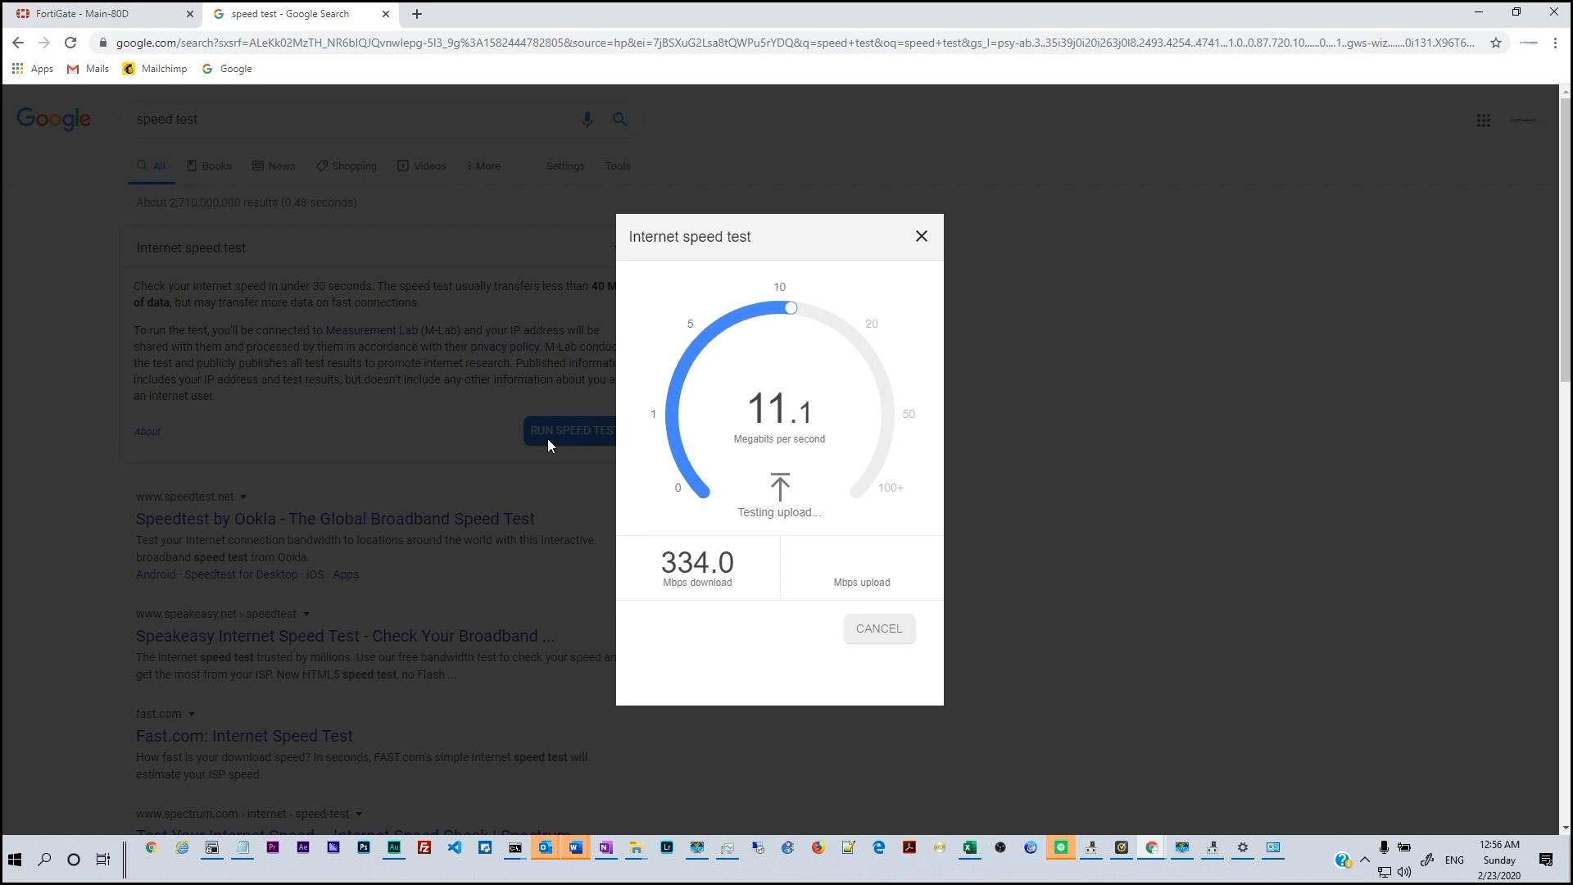
left_click(90, 14)
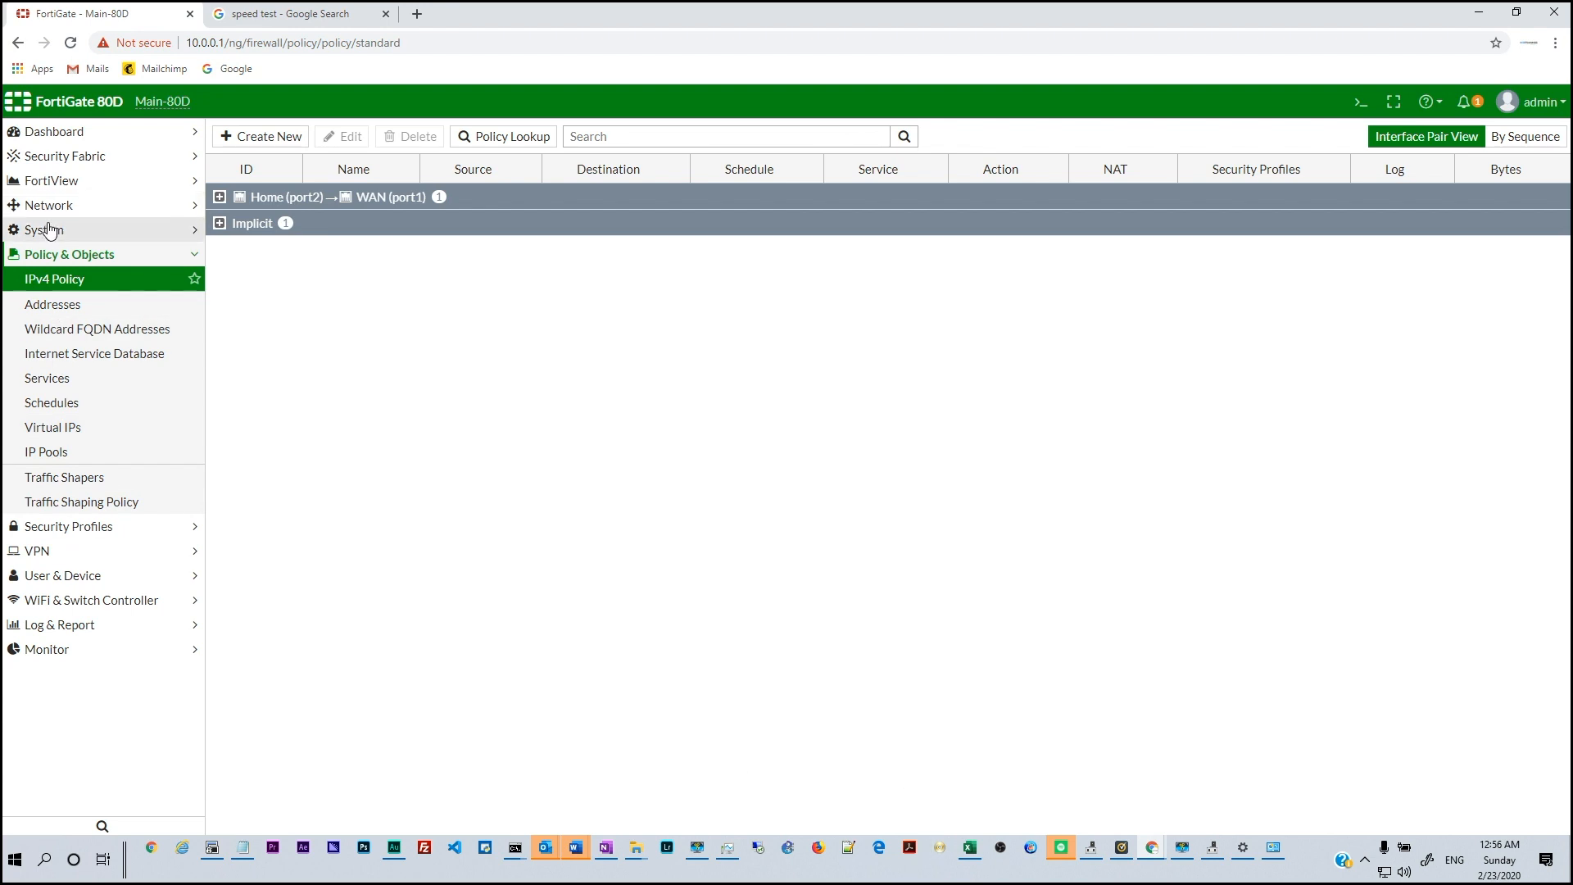
Open System > Feature Visibility, then check the continuous ping to 8.8.8.8 in Command Prompt
left_click(51, 232)
left_click(165, 480)
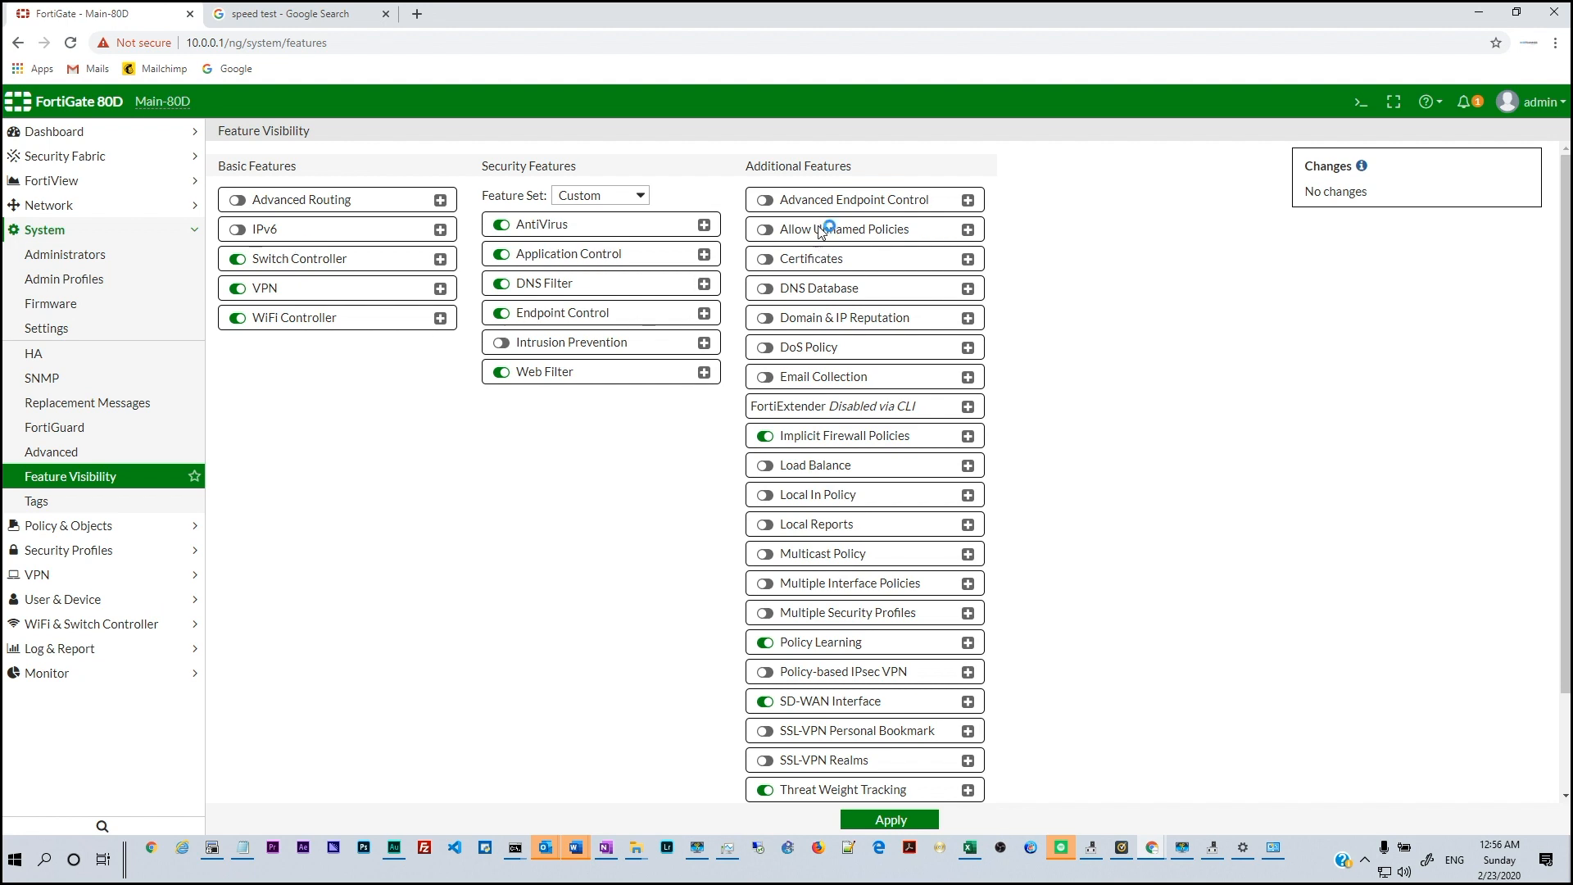
scroll(807, 574, "down", 1)
scroll(816, 672, "up", 1)
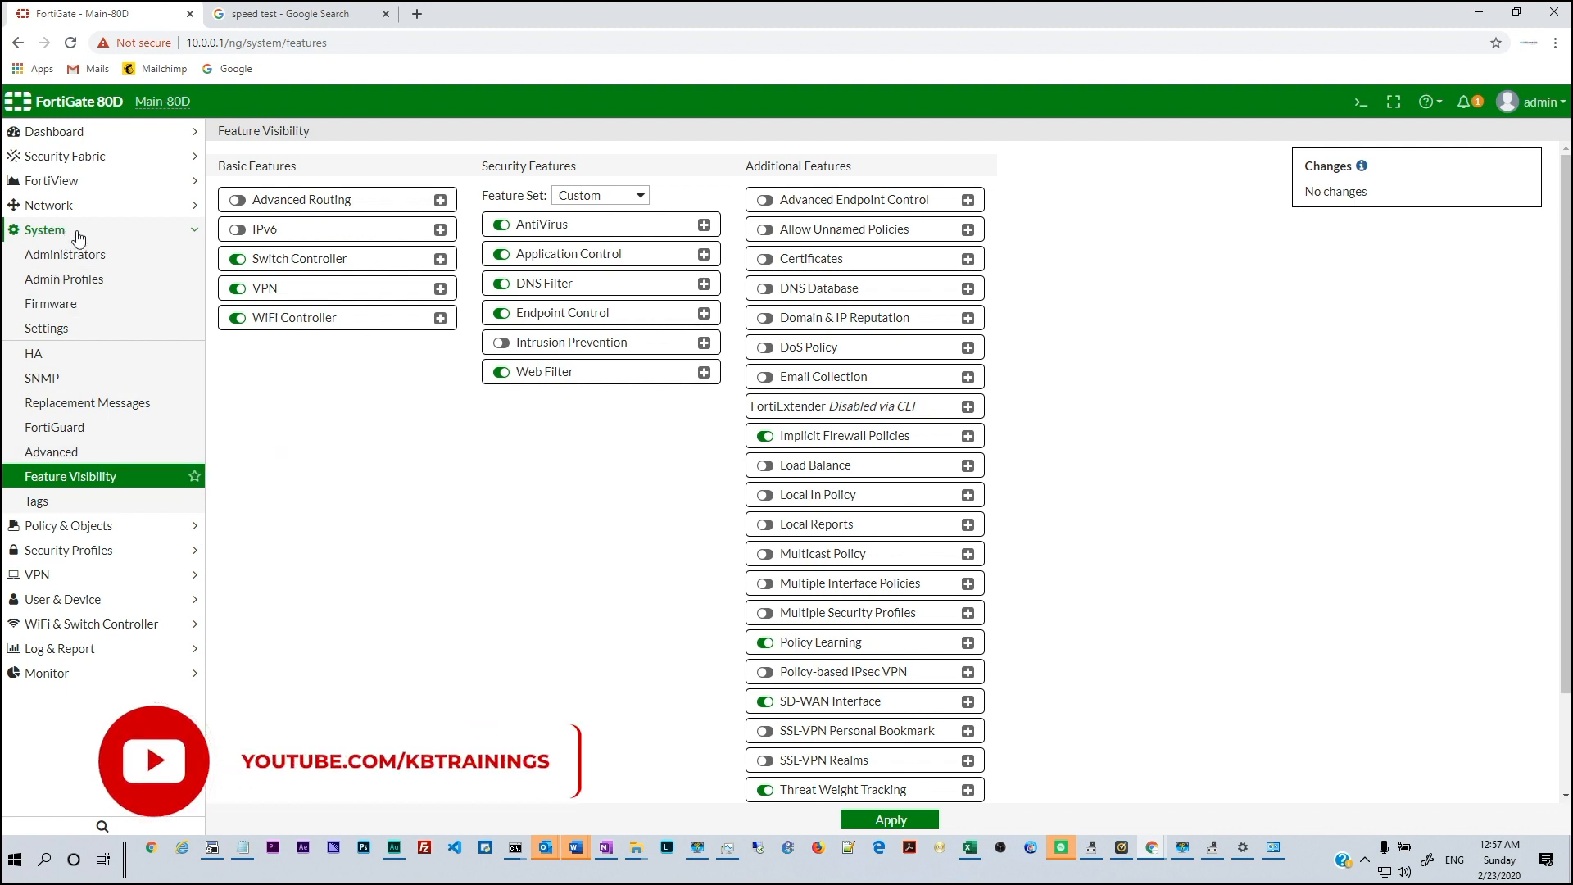
left_click(515, 849)
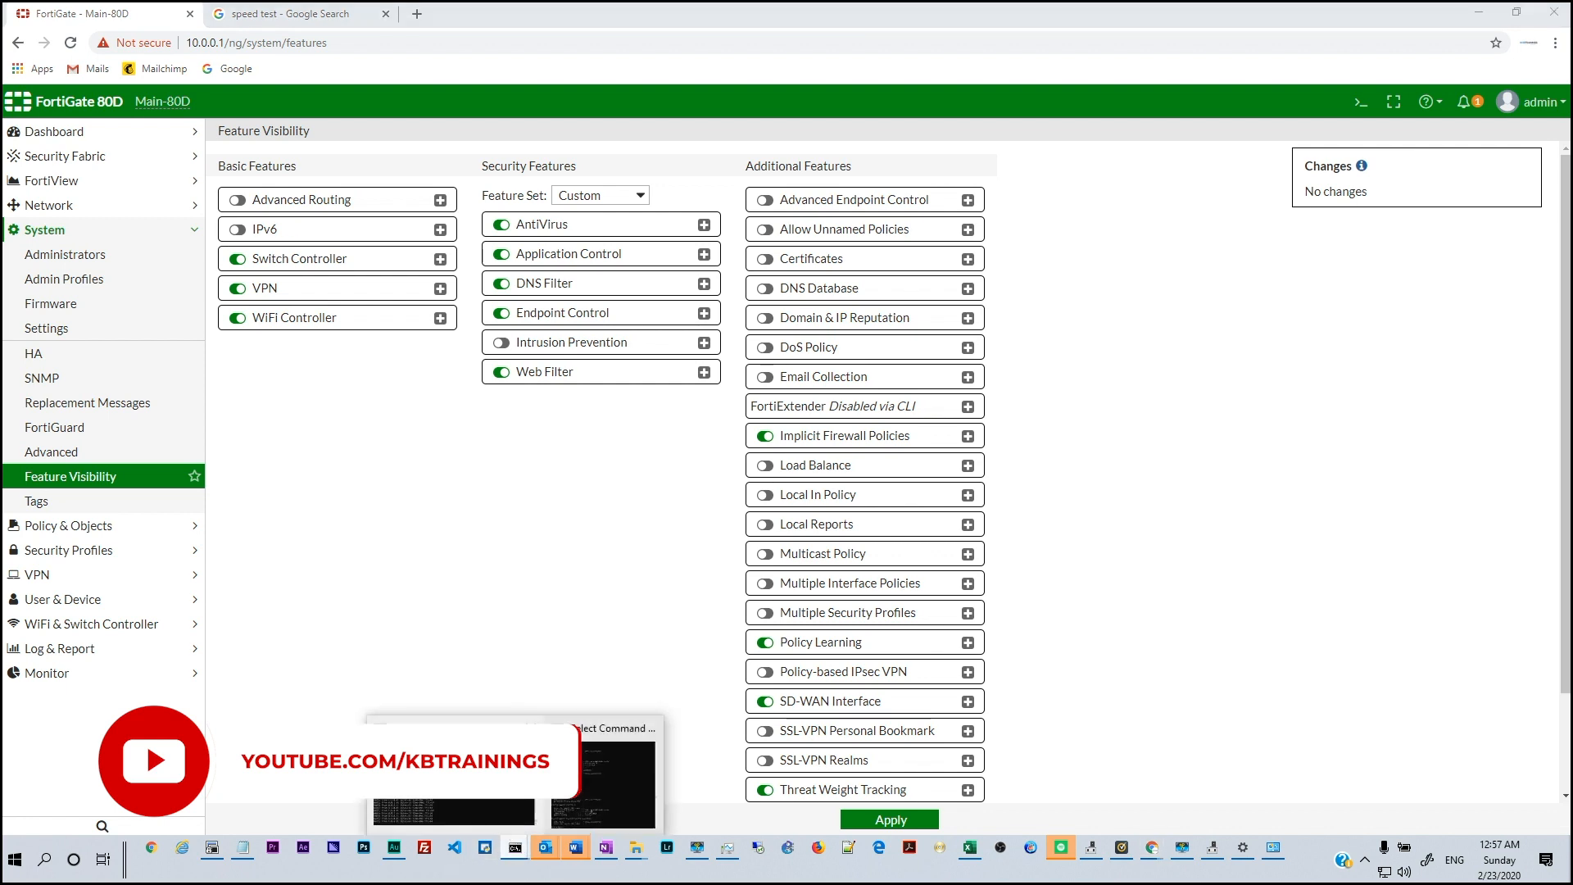
left_click(456, 774)
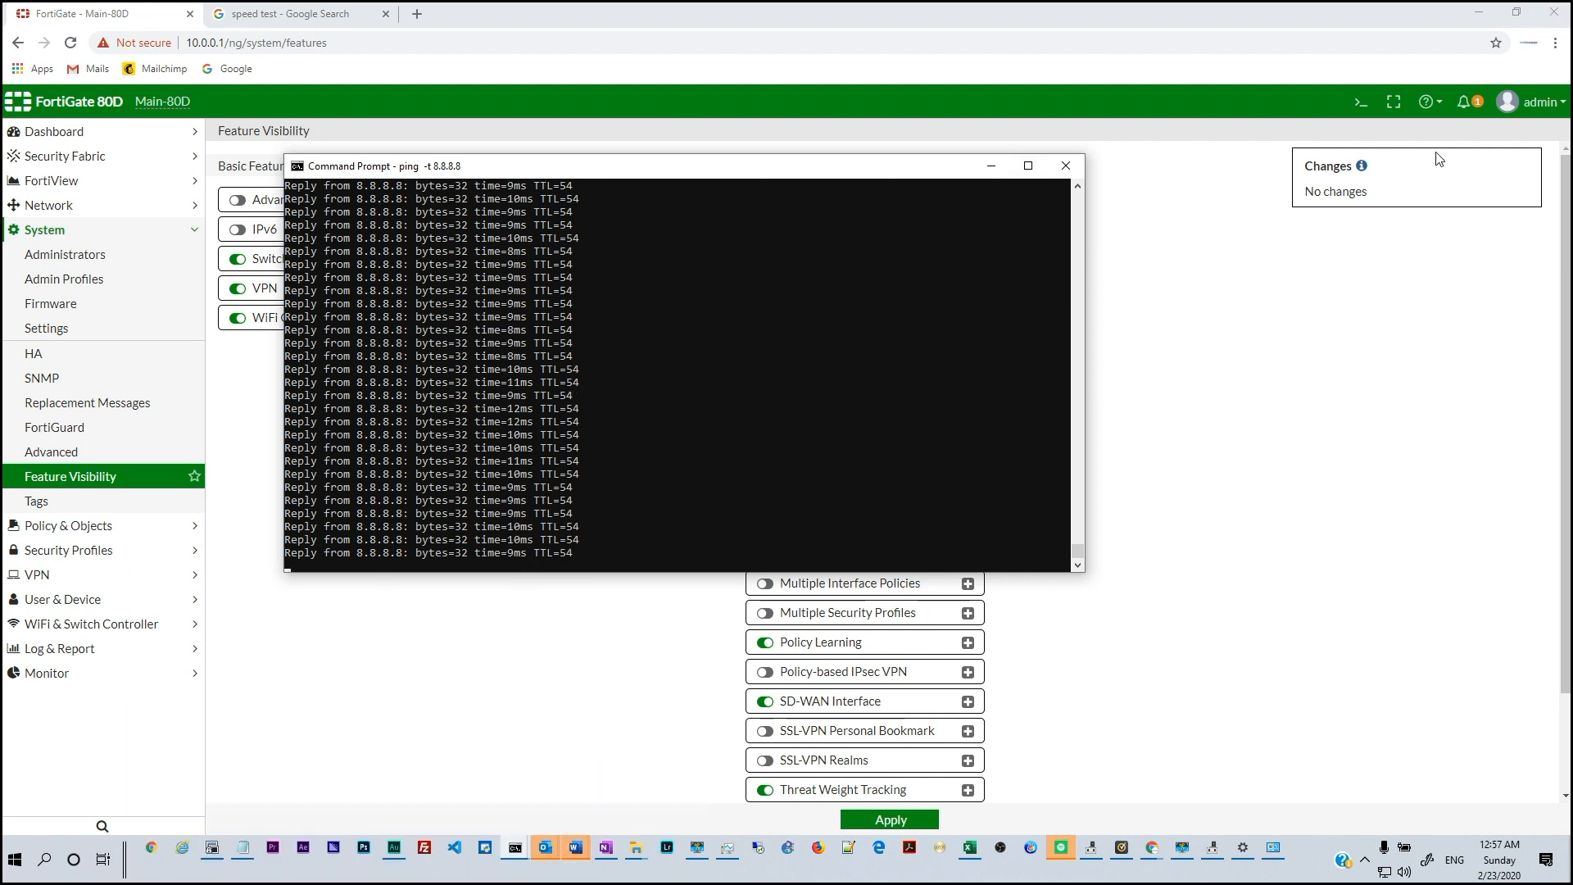
Load Main-80D_20200222_2338.conf from Downloads into the Restore System Configuration page
left_click(1543, 103)
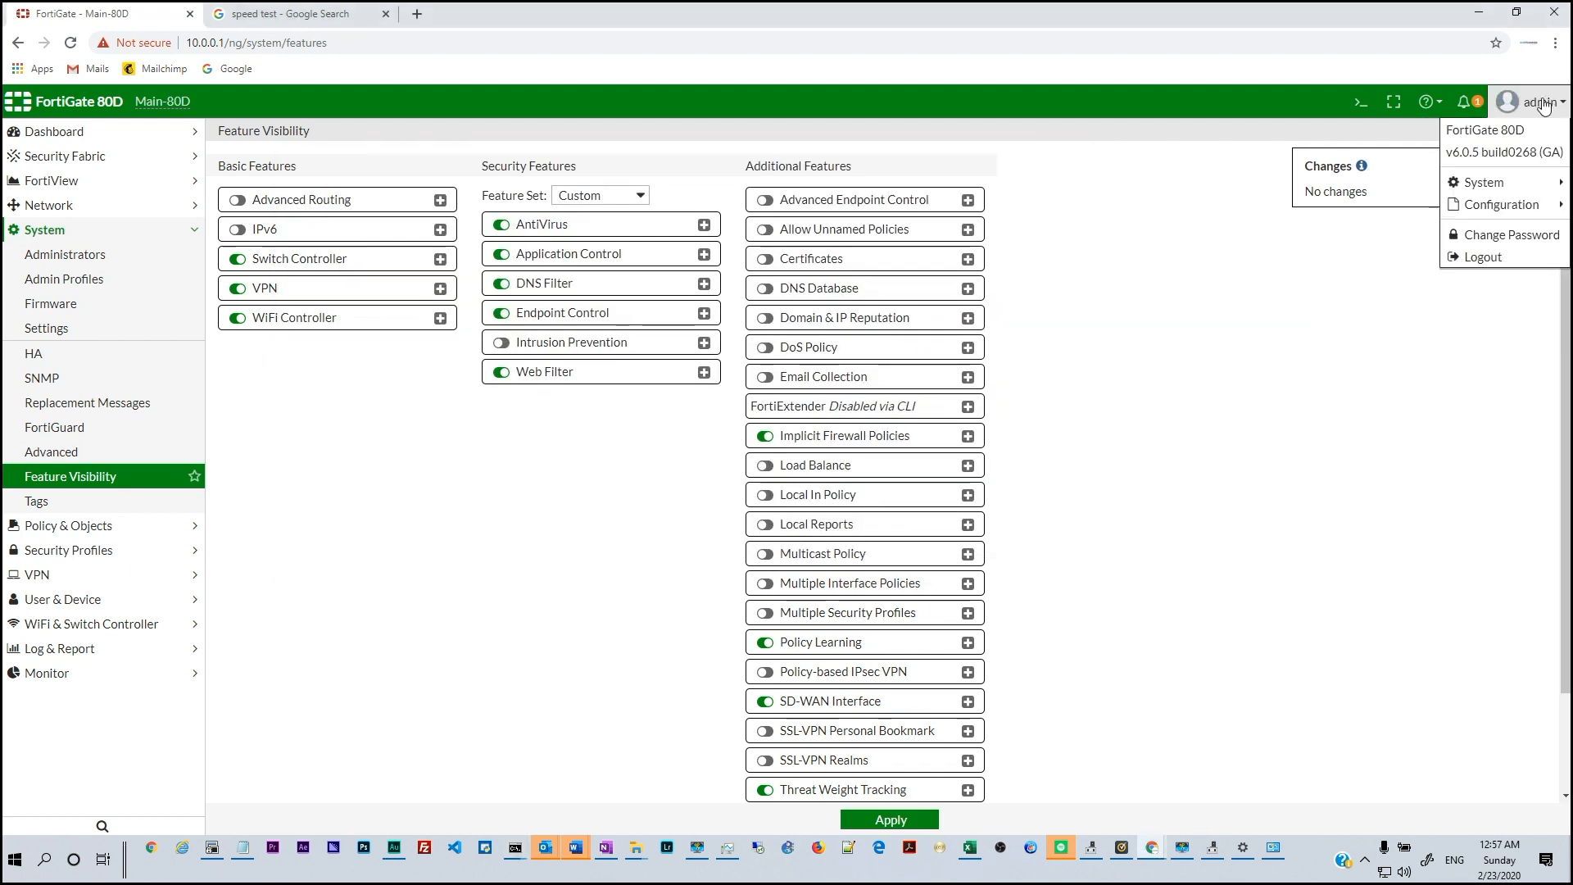
mouse_move(1466, 197)
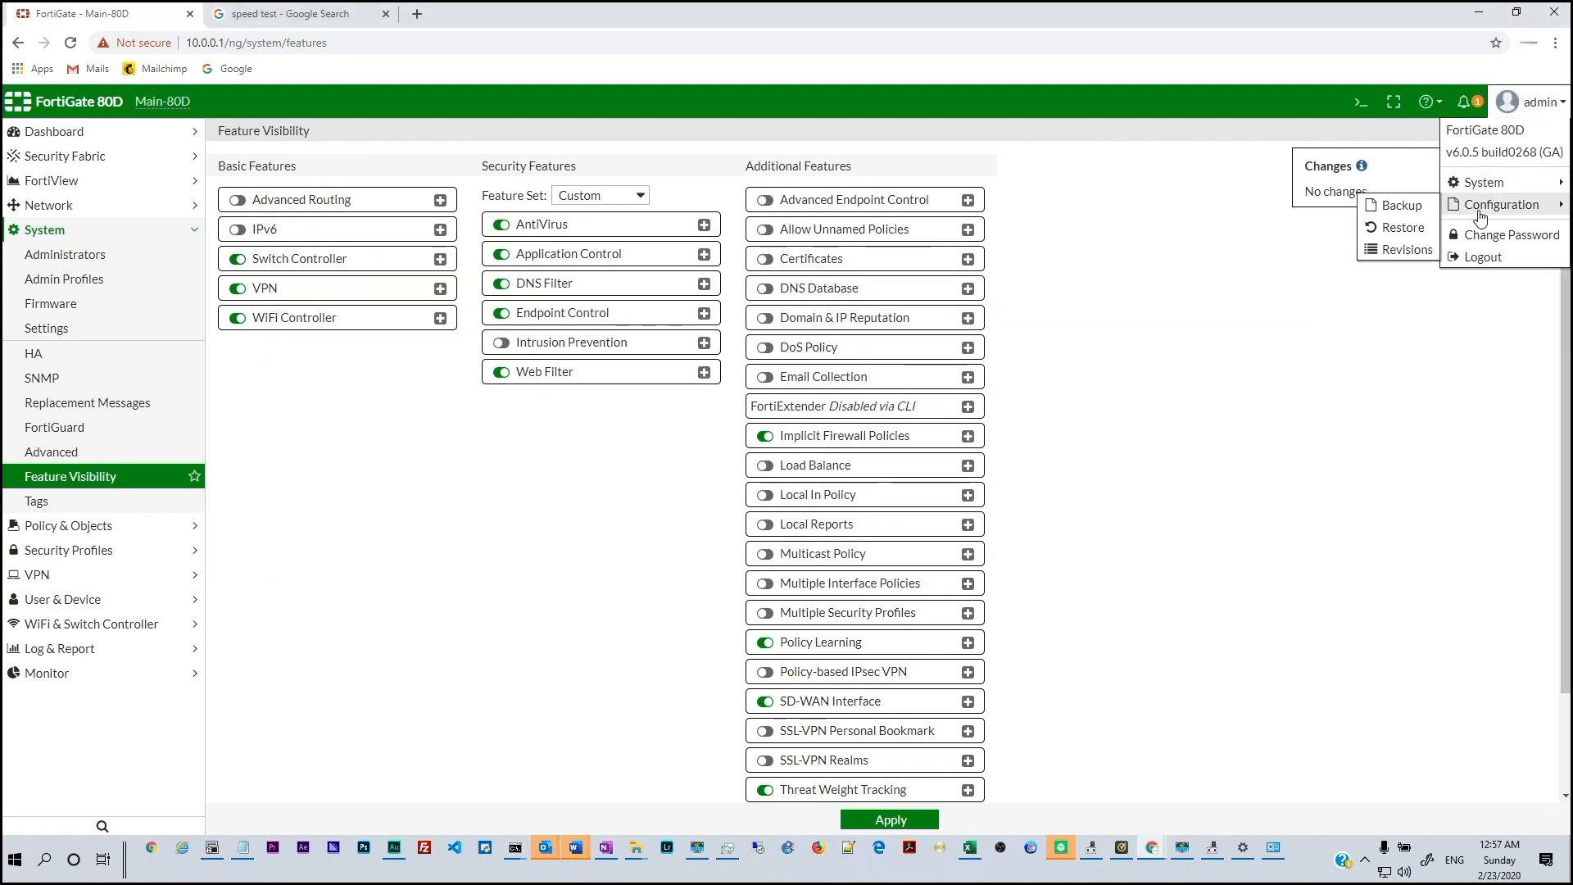
left_click(1395, 227)
left_click(363, 200)
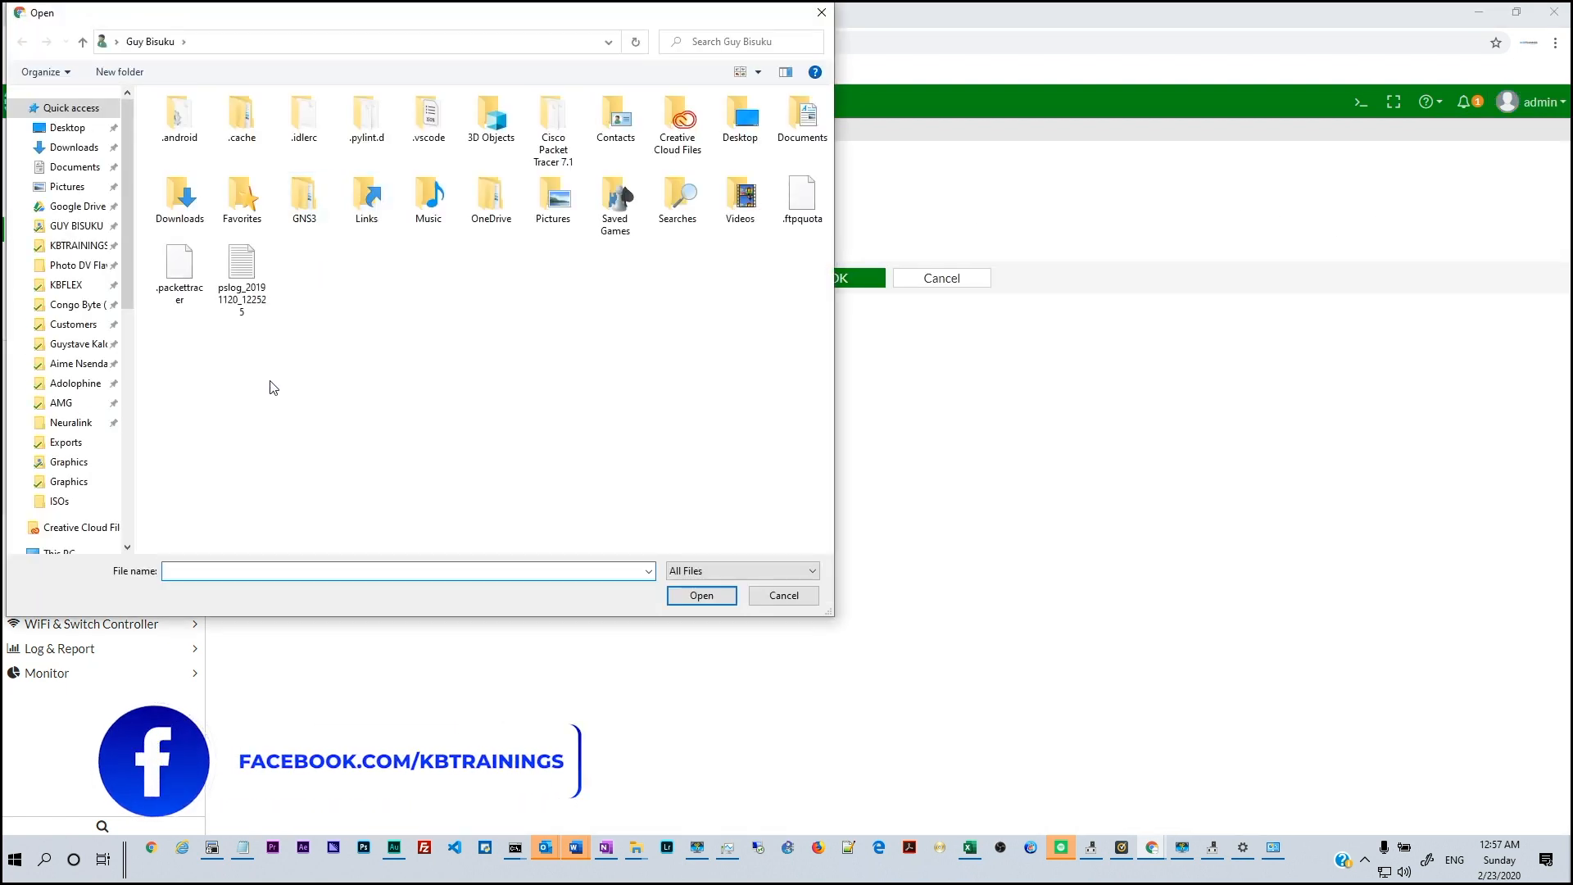
left_click(74, 148)
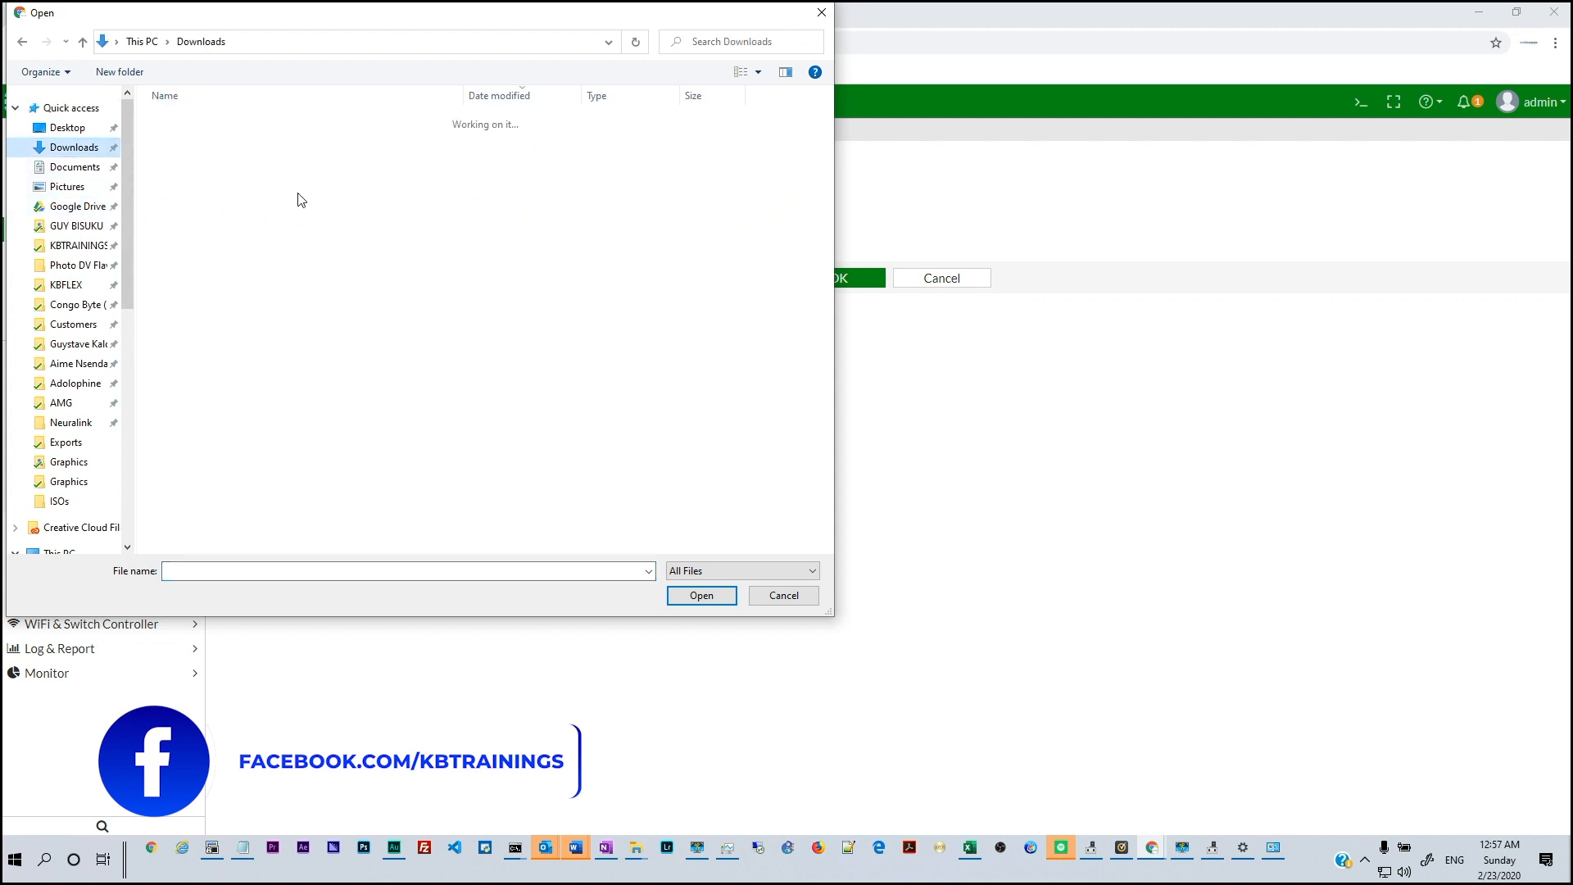
left_click(246, 161)
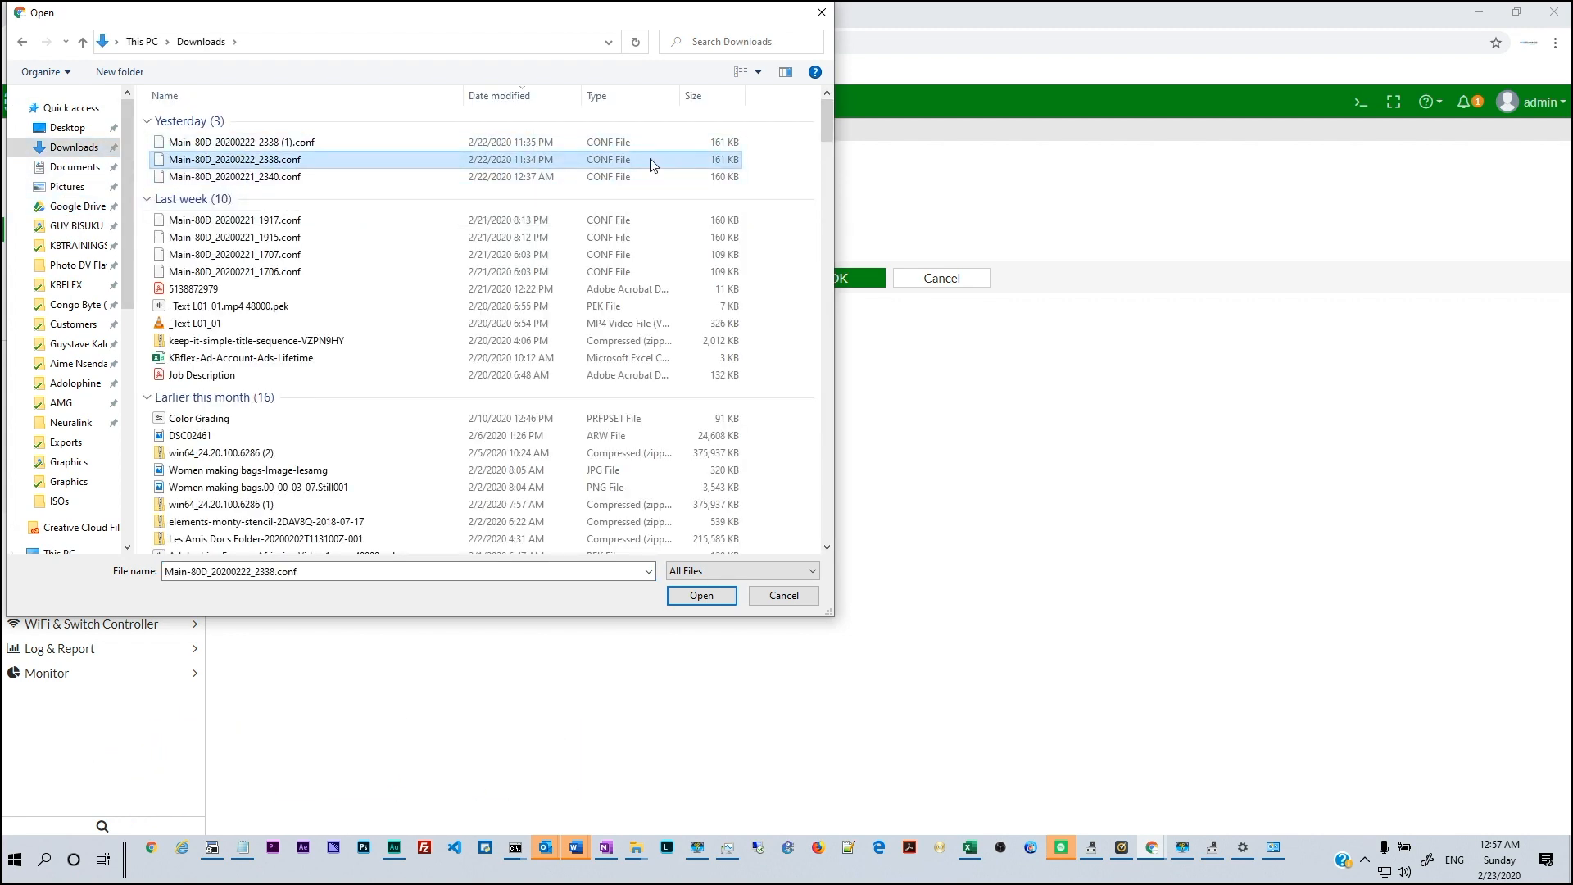
left_click(686, 600)
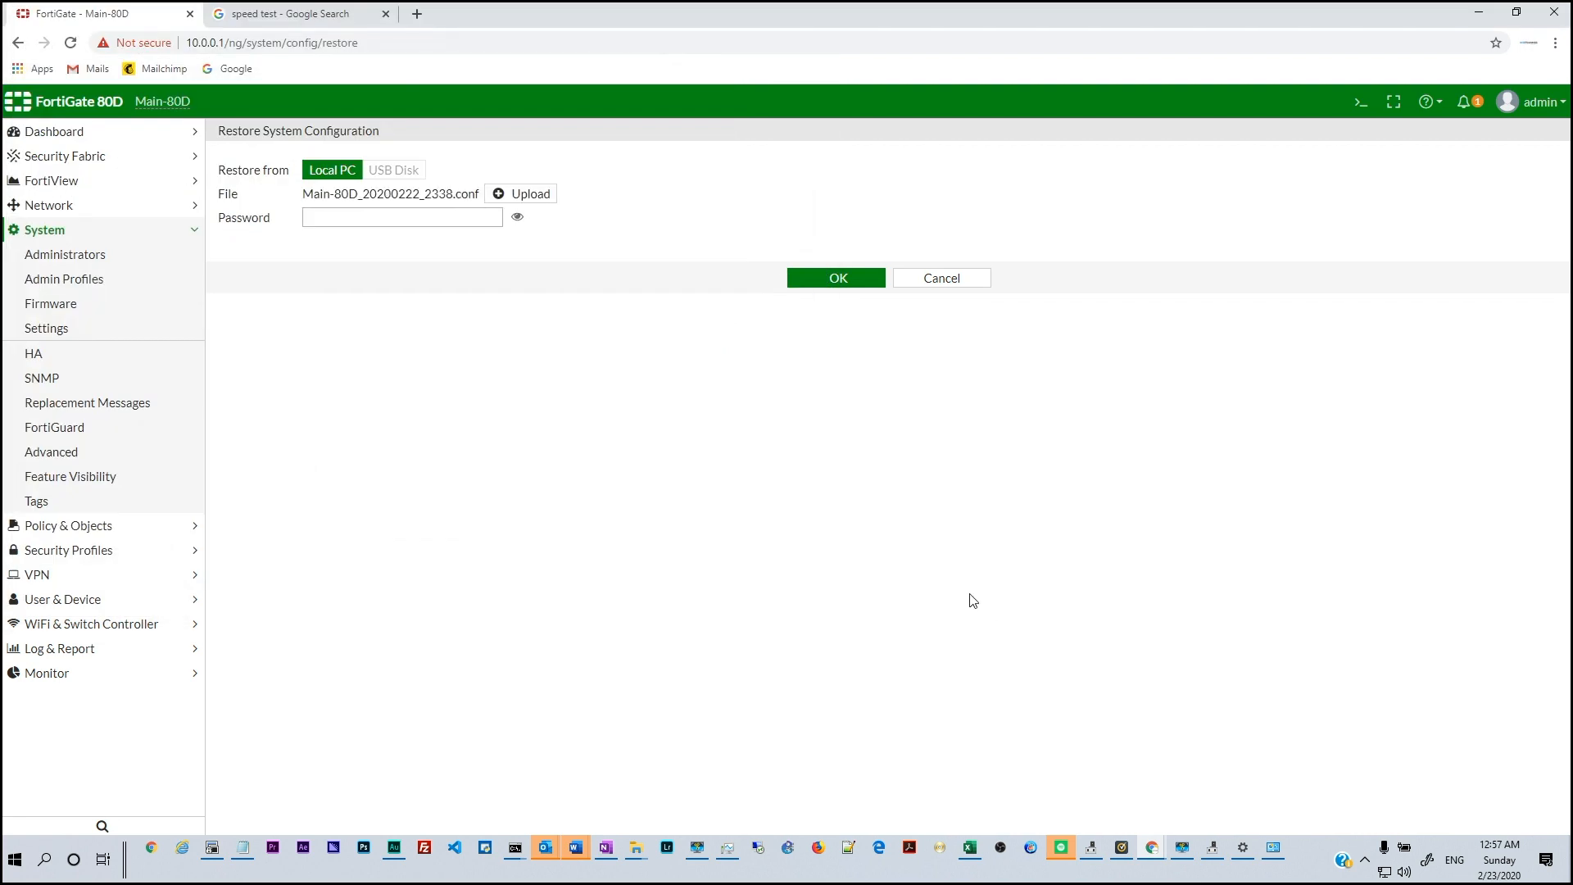